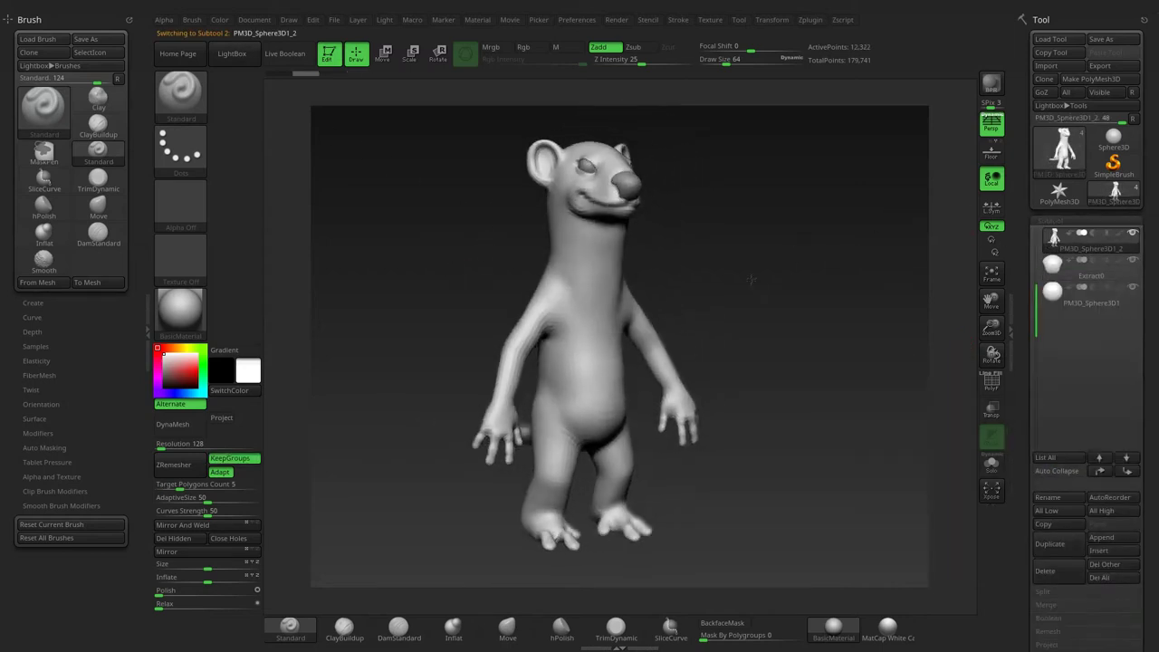
Step: Zoom in on the weasel's head in ZBrush
{"action": "left_click_drag", "start_coordinate": [991, 326], "coordinate": [915, 329]}
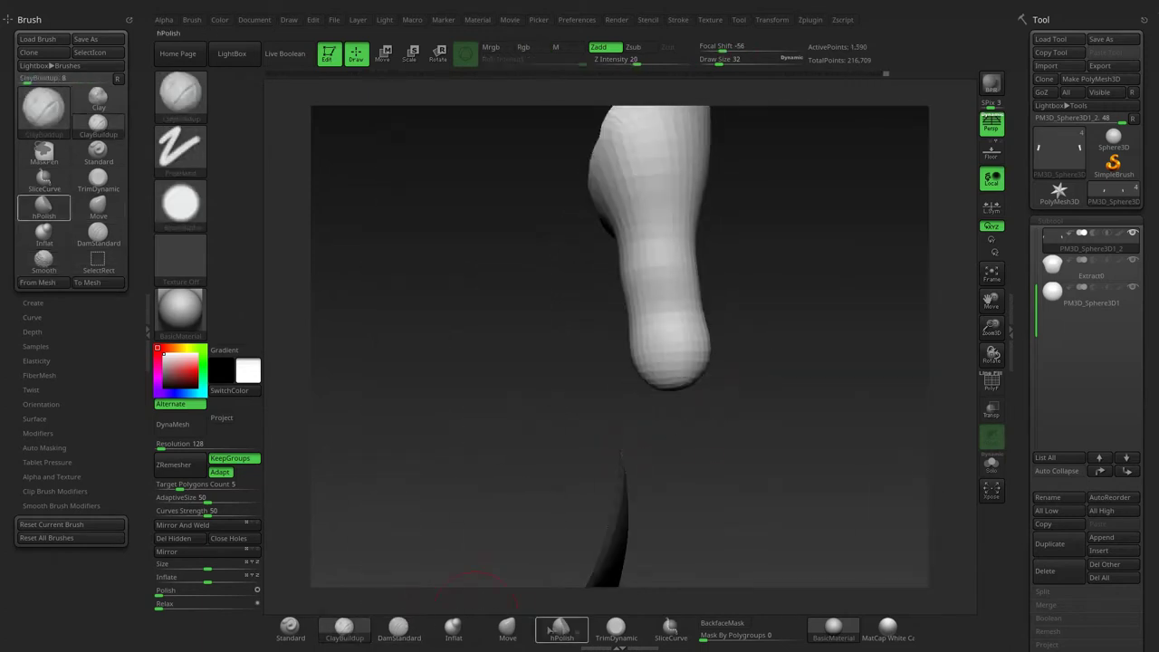
Step: Pull the fingertip down into a fuller, rounder shape with the Move brush
{"action": "left_click", "coordinate": [507, 626]}
{"action": "left_click_drag", "start_coordinate": [686, 349], "coordinate": [664, 358]}
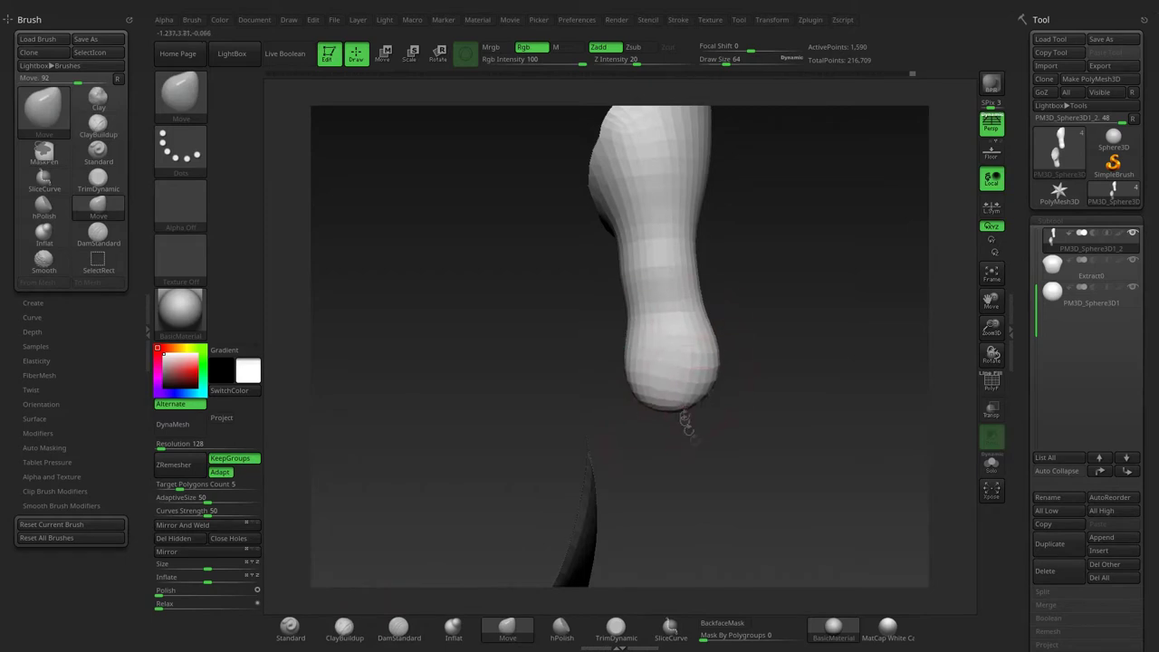
{"action": "left_click_drag", "start_coordinate": [685, 421], "coordinate": [634, 306]}
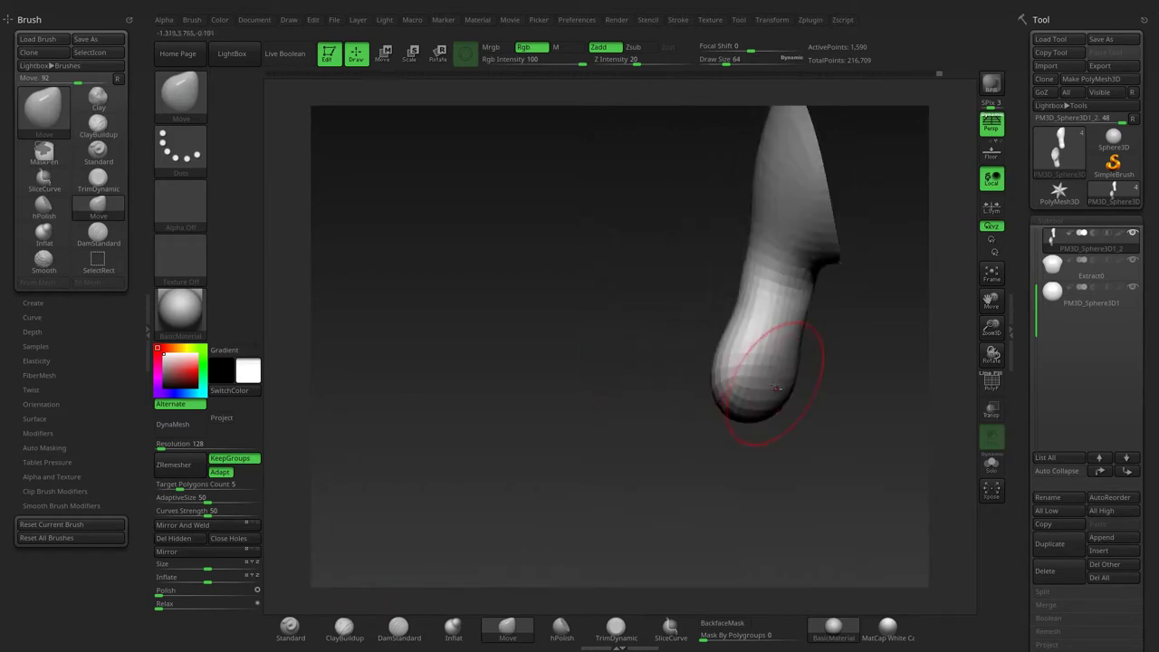
Step: Switch back to ClayBuildup and show the whole hand model to check the finger from the front
{"action": "key", "text": "b"}
{"action": "key", "text": "c"}
{"action": "key", "text": "b"}
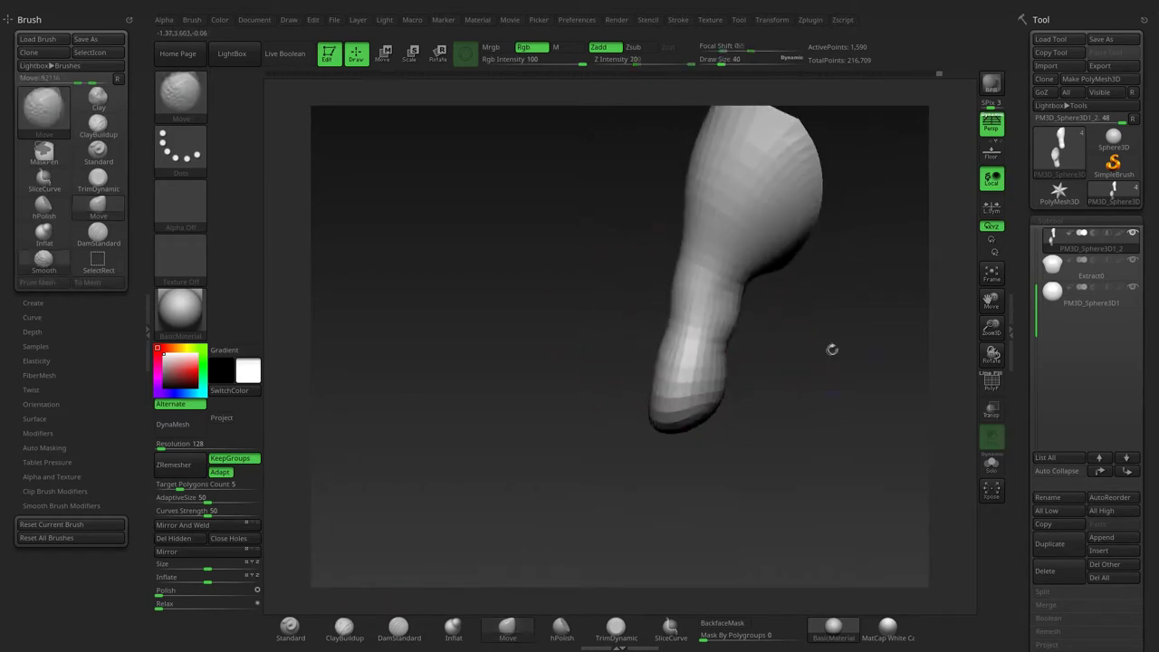
{"action": "left_click_drag", "start_coordinate": [830, 347], "coordinate": [626, 315]}
{"action": "mouse_move", "coordinate": [718, 310]}
{"action": "right_mouse_down"}
{"action": "mouse_move", "coordinate": [642, 321]}
{"action": "mouse_move", "coordinate": [712, 296]}
{"action": "right_mouse_up"}
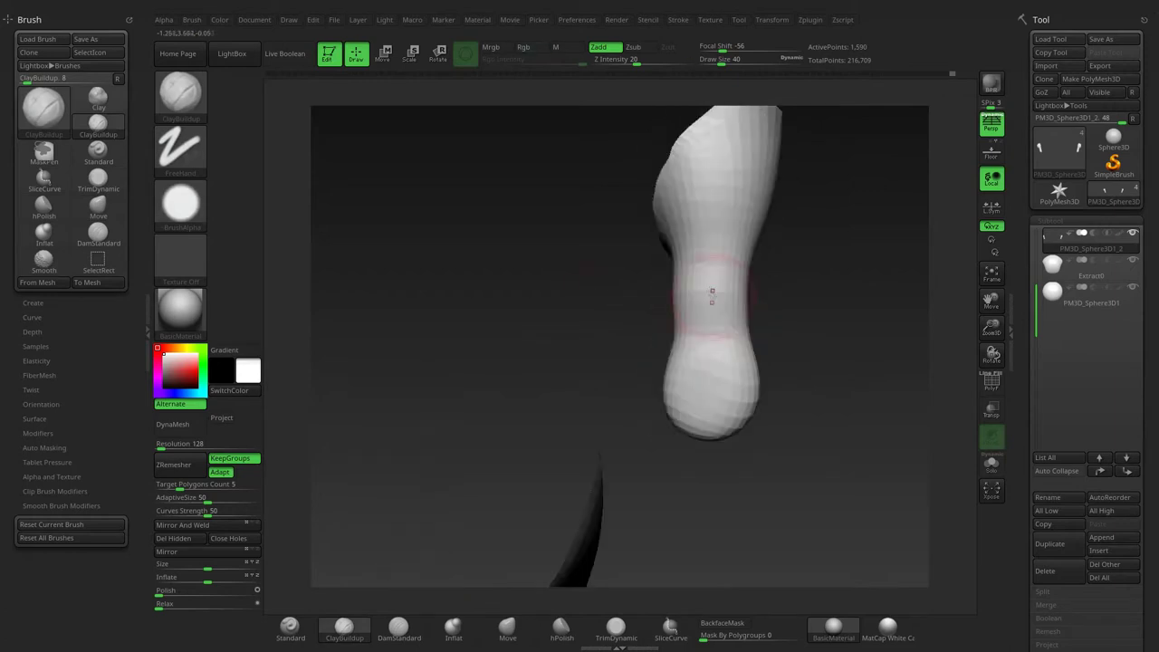
{"action": "left_click", "coordinate": [442, 372], "text": "ctrl+shift"}
{"action": "key", "text": "f"}
{"action": "left_click_drag", "start_coordinate": [441, 372], "coordinate": [494, 298]}
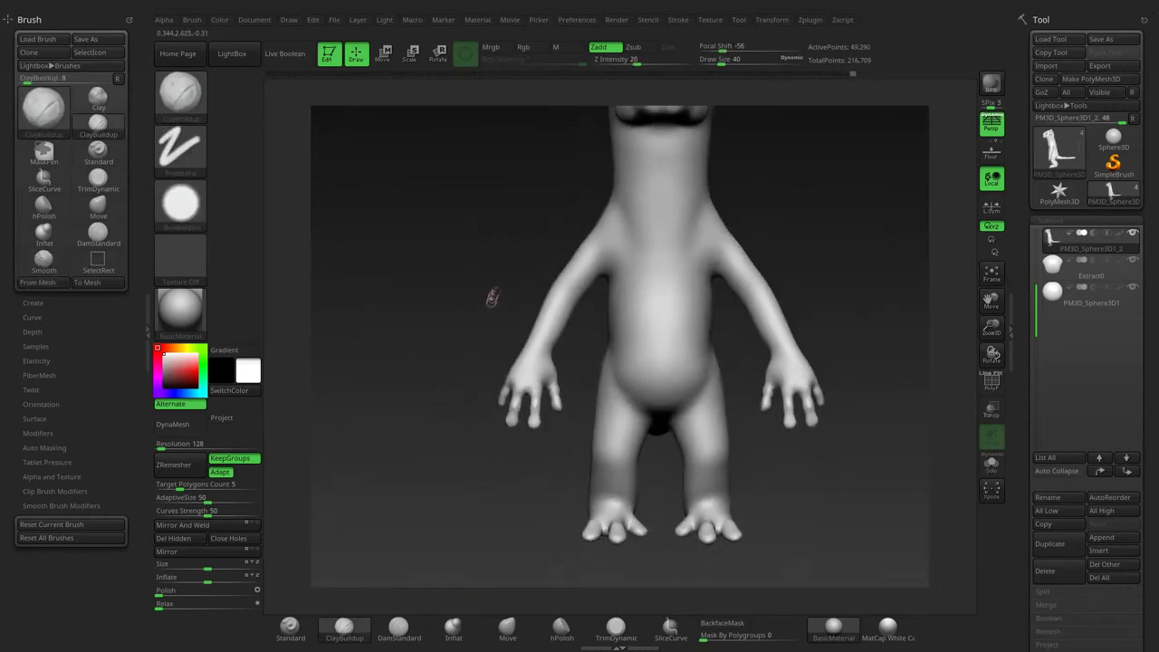
{"action": "left_click_drag", "start_coordinate": [992, 353], "coordinate": [992, 354]}
Step: Solo the finger again and turn it upright to face the front
{"action": "left_click", "coordinate": [603, 399], "text": "ctrl+shift"}
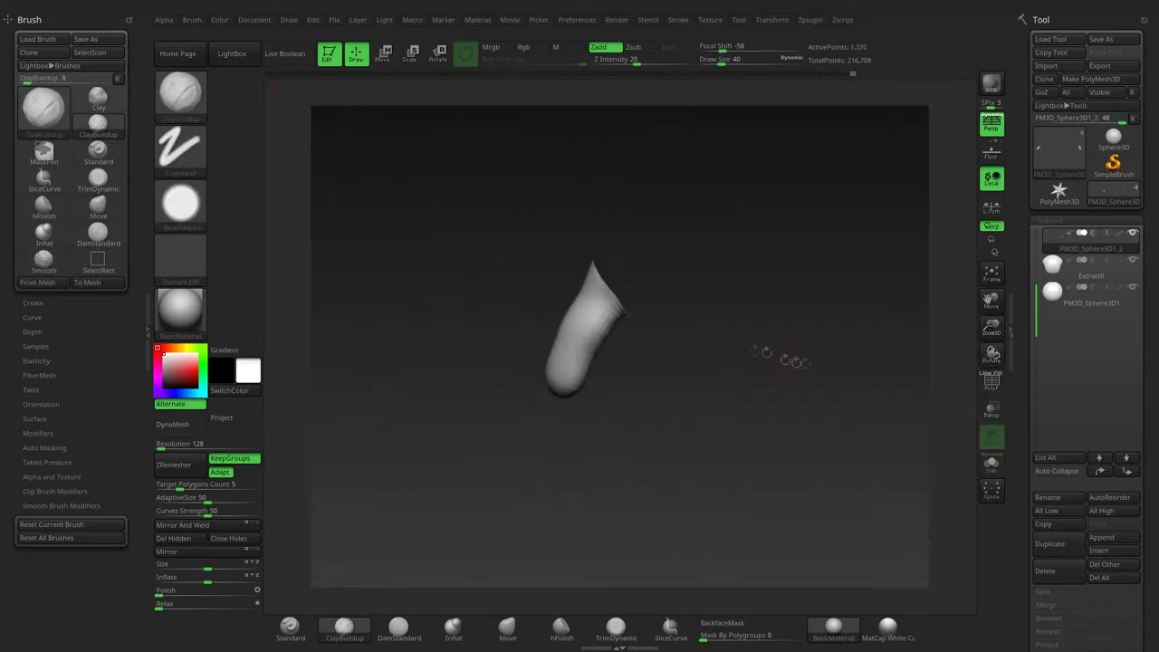
{"action": "key", "text": "f"}
{"action": "left_click", "coordinate": [508, 625]}
{"action": "left_click_drag", "start_coordinate": [494, 489], "coordinate": [433, 390]}
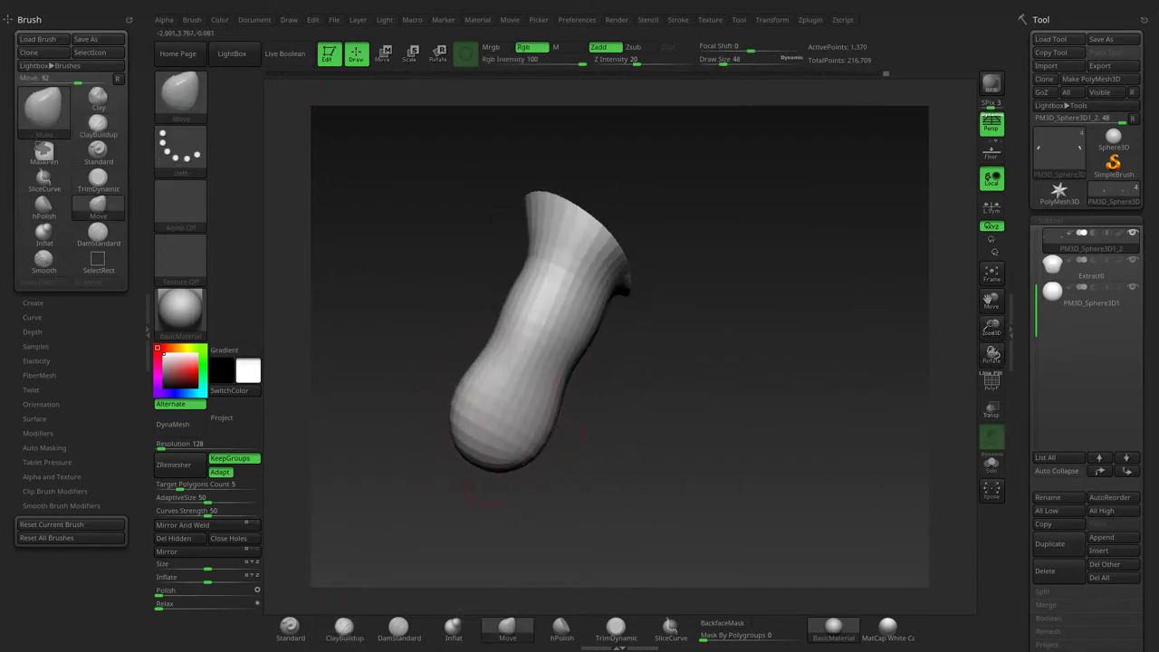
{"action": "left_click_drag", "start_coordinate": [584, 398], "coordinate": [597, 430]}
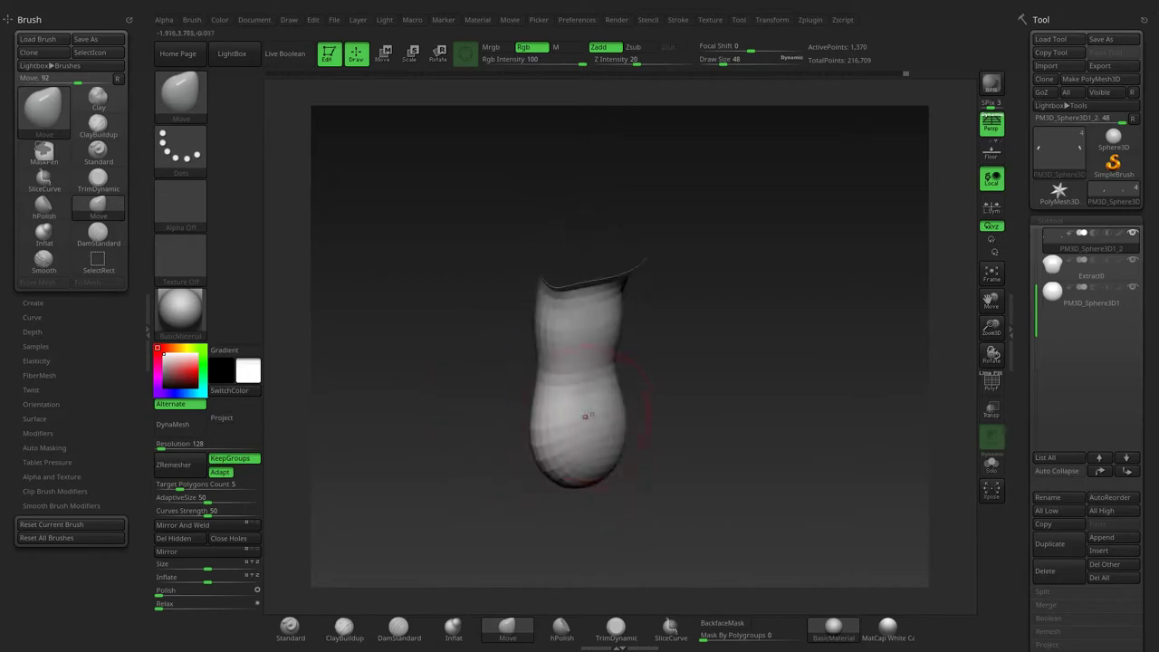
{"action": "left_click_drag", "start_coordinate": [613, 337], "coordinate": [606, 335]}
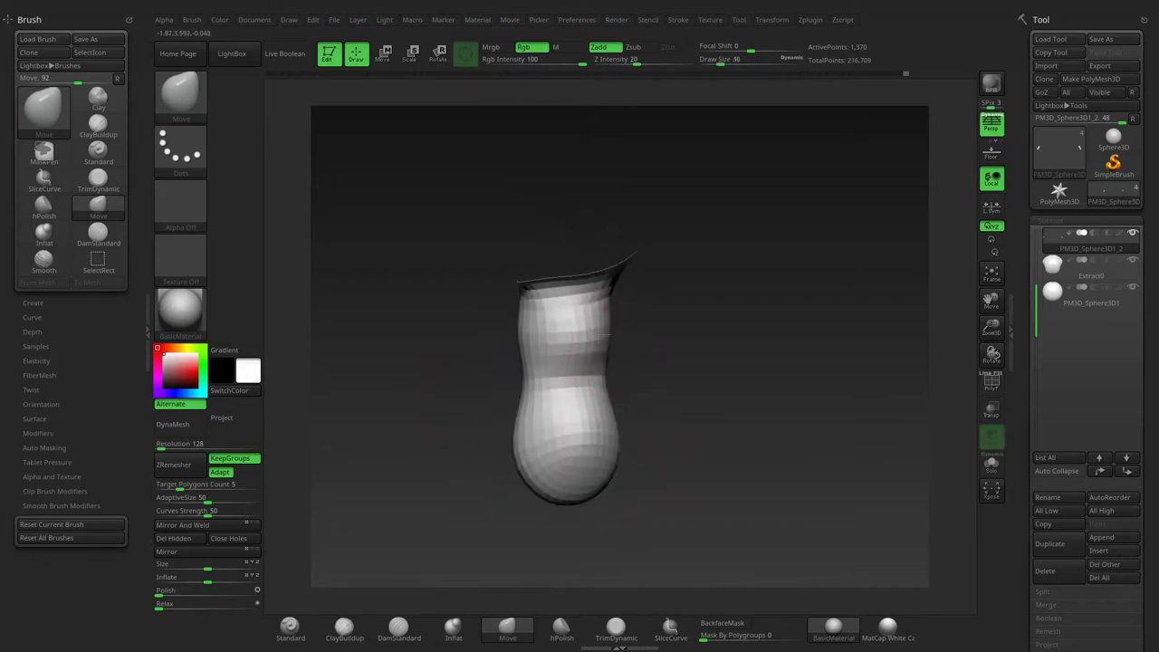
{"action": "left_click_drag", "start_coordinate": [655, 444], "coordinate": [481, 432]}
Step: Smooth away the small dent on the fingertip
{"action": "key", "text": "b"}
{"action": "key", "text": "c"}
{"action": "key", "text": "b"}
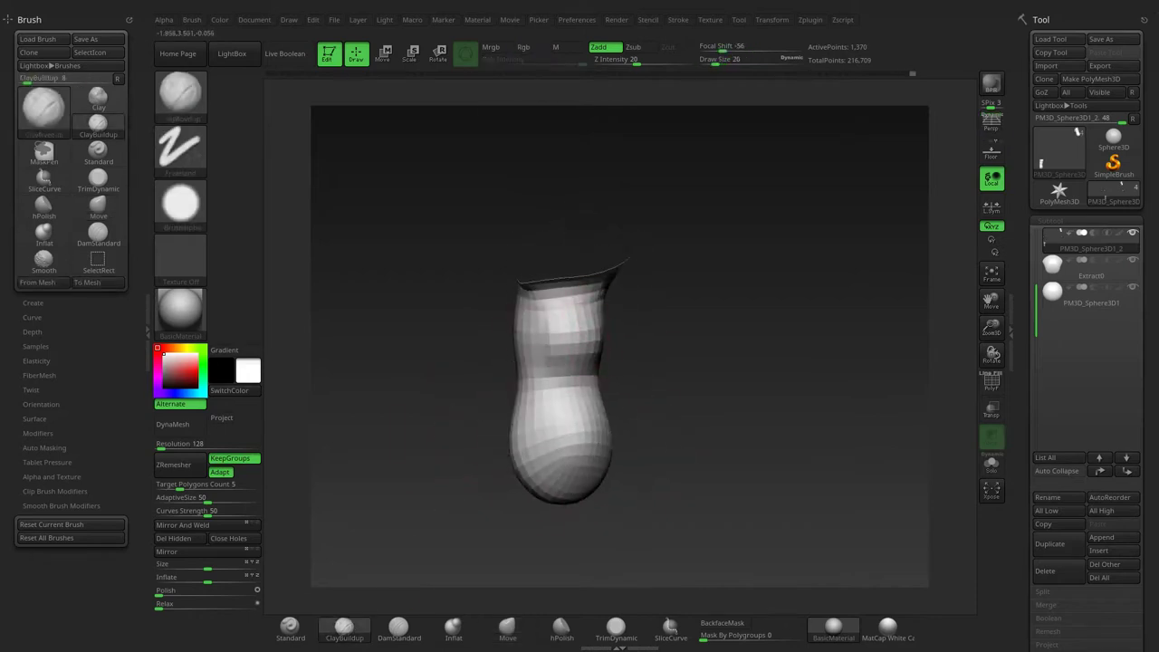
{"action": "left_click_drag", "start_coordinate": [568, 322], "coordinate": [536, 342]}
{"action": "mouse_move", "coordinate": [585, 445]}
{"action": "left_mouse_down"}
{"action": "mouse_move", "coordinate": [587, 466]}
{"action": "mouse_move", "coordinate": [587, 439]}
{"action": "left_mouse_up"}
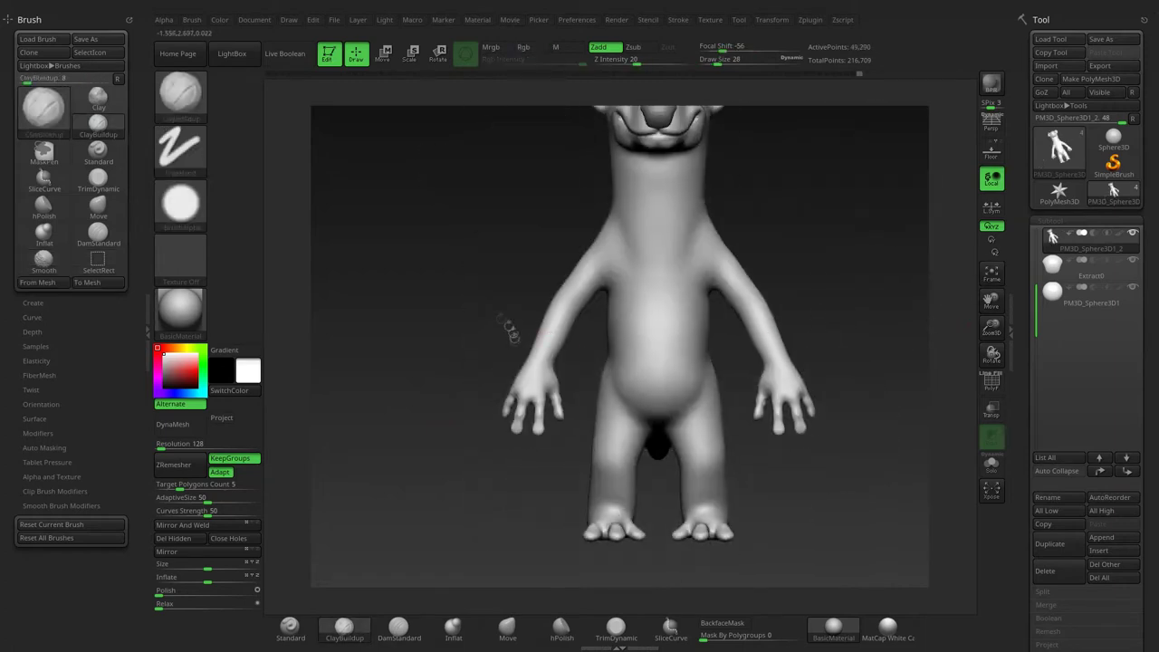
Step: Smooth the sole of the weasel's right foot from below
{"action": "mouse_move", "coordinate": [510, 331]}
{"action": "left_mouse_down", "text": "alt"}
{"action": "mouse_move", "coordinate": [544, 307]}
{"action": "mouse_move", "coordinate": [453, 264]}
{"action": "mouse_move", "coordinate": [460, 251]}
{"action": "mouse_move", "coordinate": [763, 452]}
{"action": "mouse_move", "coordinate": [730, 334]}
{"action": "left_mouse_up", "text": "alt"}
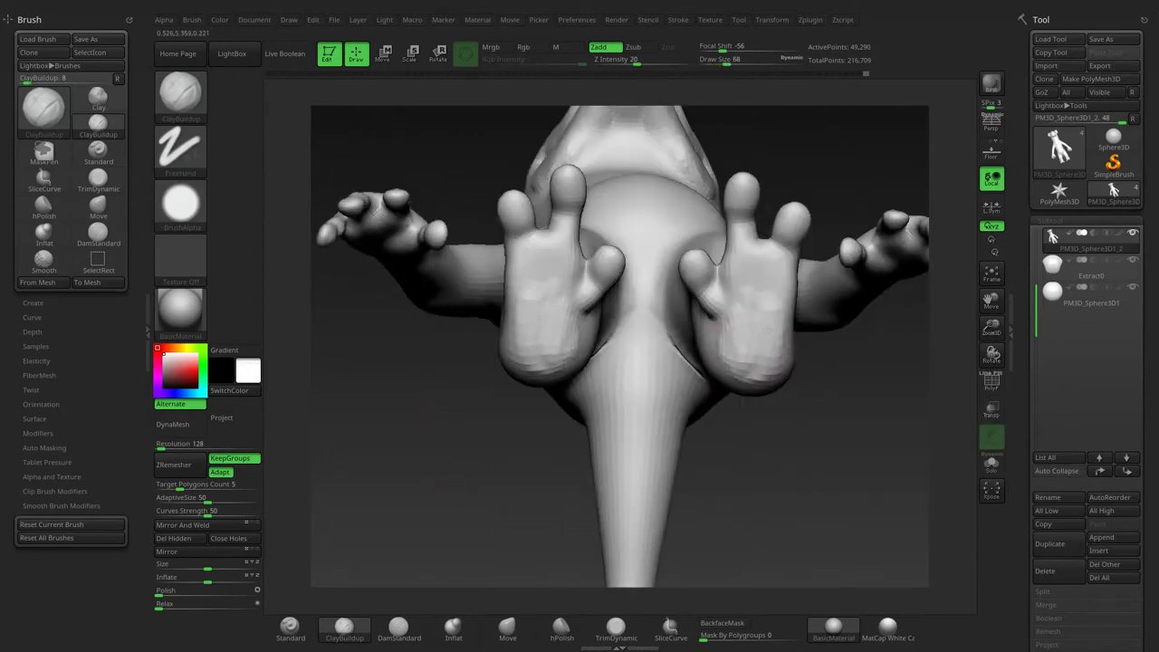
{"action": "key", "text": "shift"}
{"action": "left_click_drag", "start_coordinate": [730, 333], "coordinate": [725, 291]}
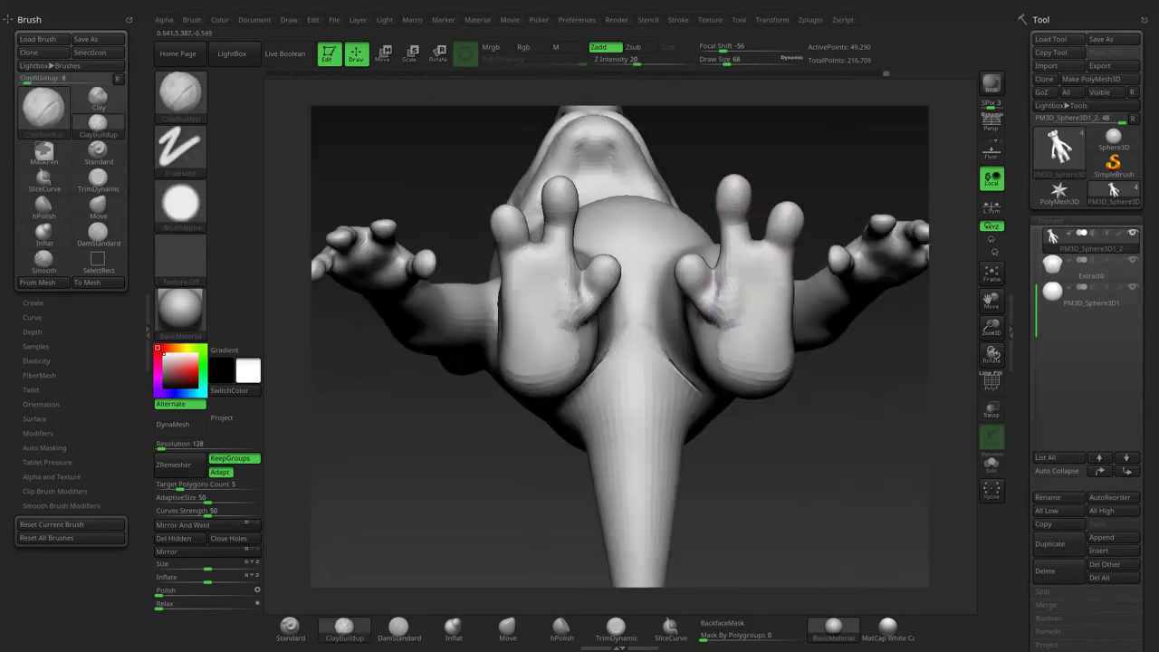
{"action": "mouse_move", "coordinate": [760, 249]}
{"action": "left_mouse_down"}
{"action": "mouse_move", "coordinate": [756, 308]}
{"action": "mouse_move", "coordinate": [752, 271]}
{"action": "left_mouse_up"}
{"action": "left_click_drag", "start_coordinate": [728, 334], "coordinate": [724, 282], "text": "shift"}
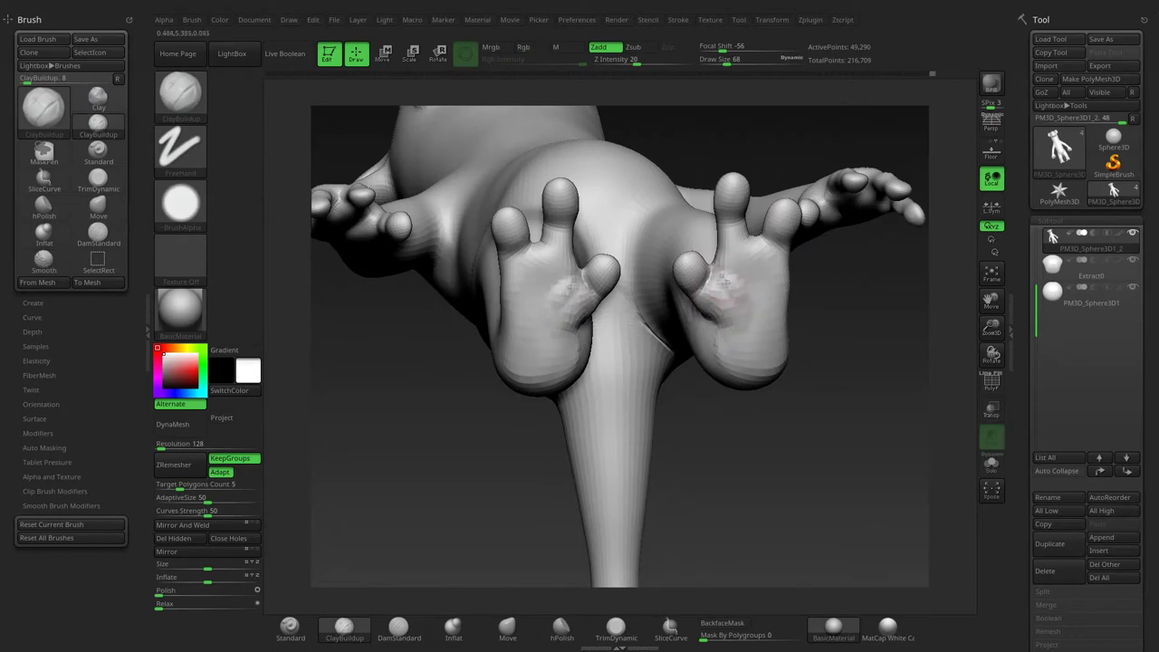
Step: Smooth the blocky lumps on both knees and build up symmetric clay across the chest
{"action": "mouse_move", "coordinate": [746, 324]}
{"action": "left_mouse_down"}
{"action": "mouse_move", "coordinate": [727, 367]}
{"action": "mouse_move", "coordinate": [741, 358]}
{"action": "left_mouse_up"}
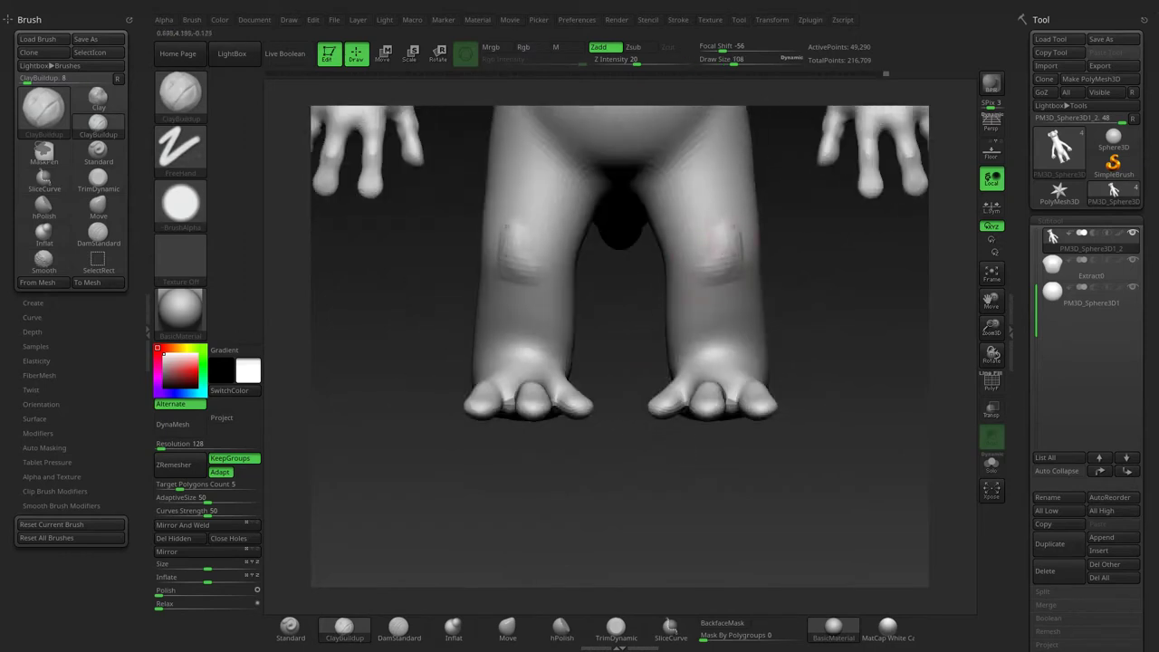
{"action": "left_click_drag", "start_coordinate": [735, 231], "coordinate": [734, 256], "text": "shift"}
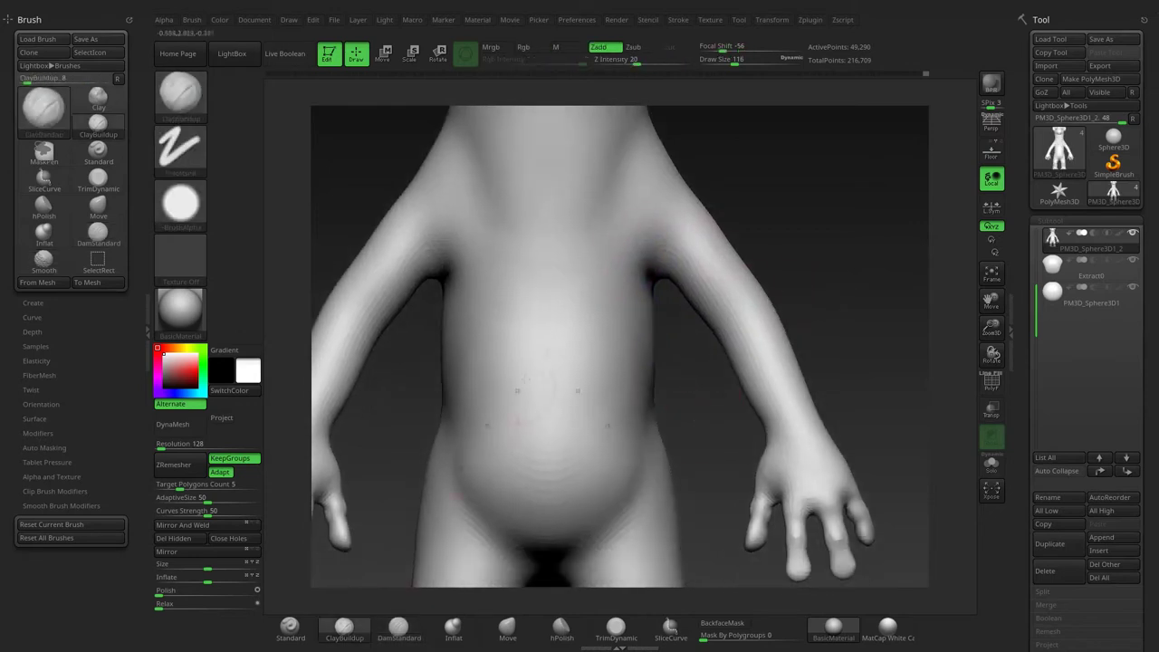
{"action": "left_click_drag", "start_coordinate": [634, 217], "coordinate": [625, 290]}
{"action": "mouse_move", "coordinate": [598, 208]}
{"action": "left_mouse_down"}
{"action": "mouse_move", "coordinate": [588, 247]}
{"action": "mouse_move", "coordinate": [598, 299]}
{"action": "left_mouse_up"}
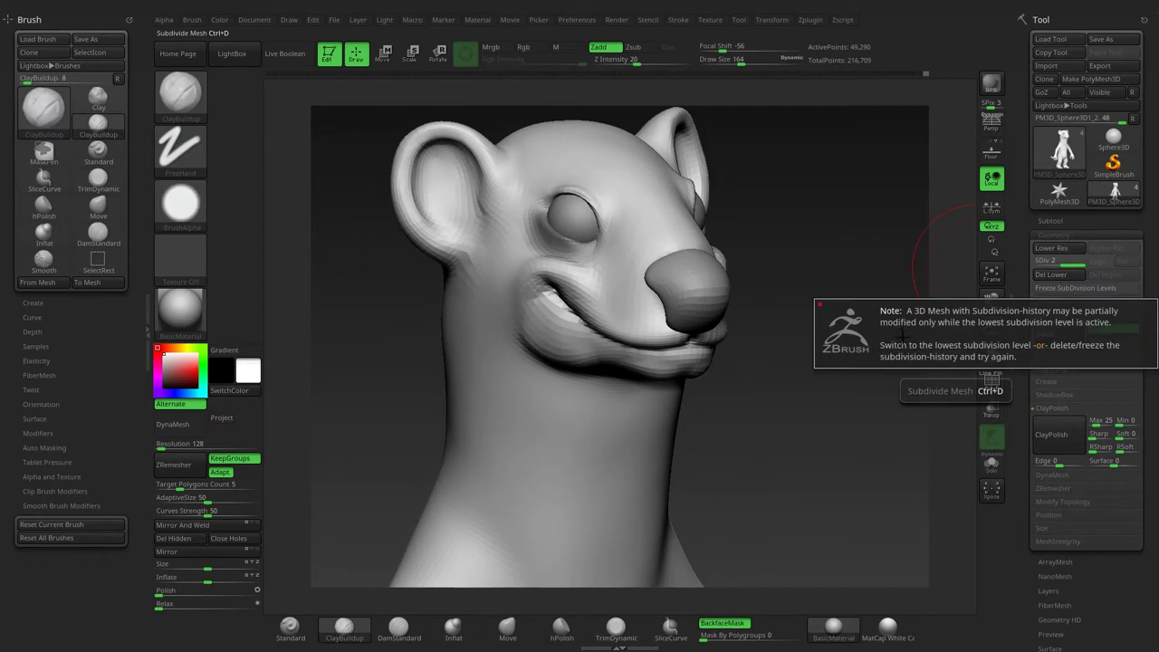
Step: Dismiss the subdivision-history note and smooth the crease of the weasel's smile
{"action": "left_click", "coordinate": [1032, 261]}
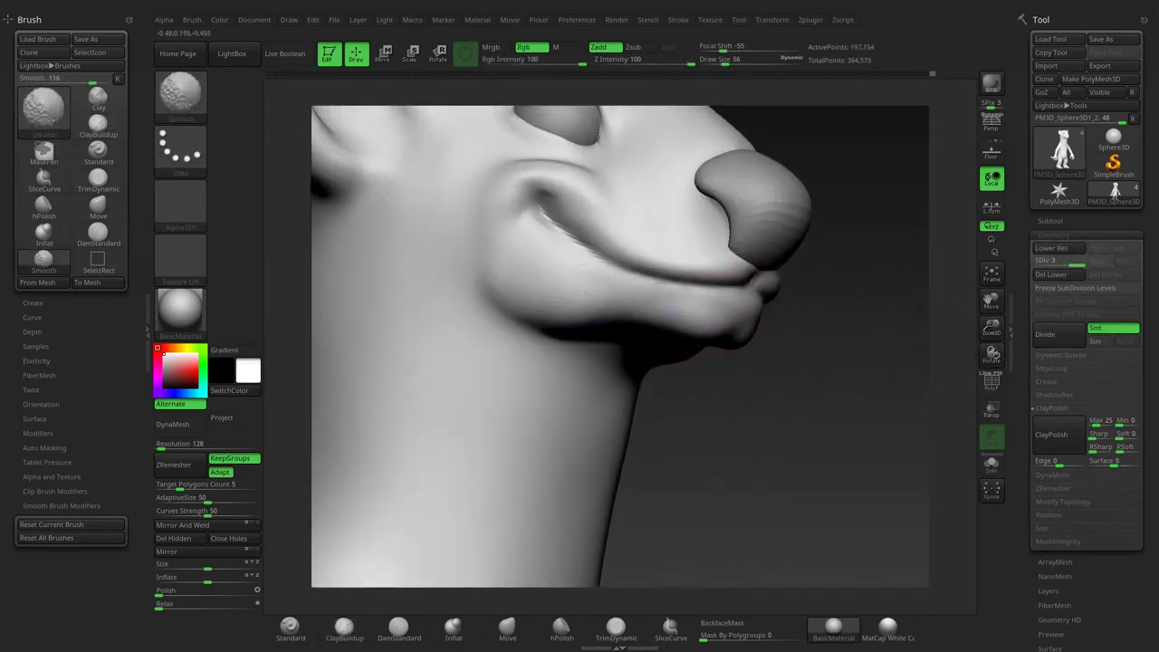
{"action": "left_click_drag", "start_coordinate": [544, 178], "coordinate": [584, 188]}
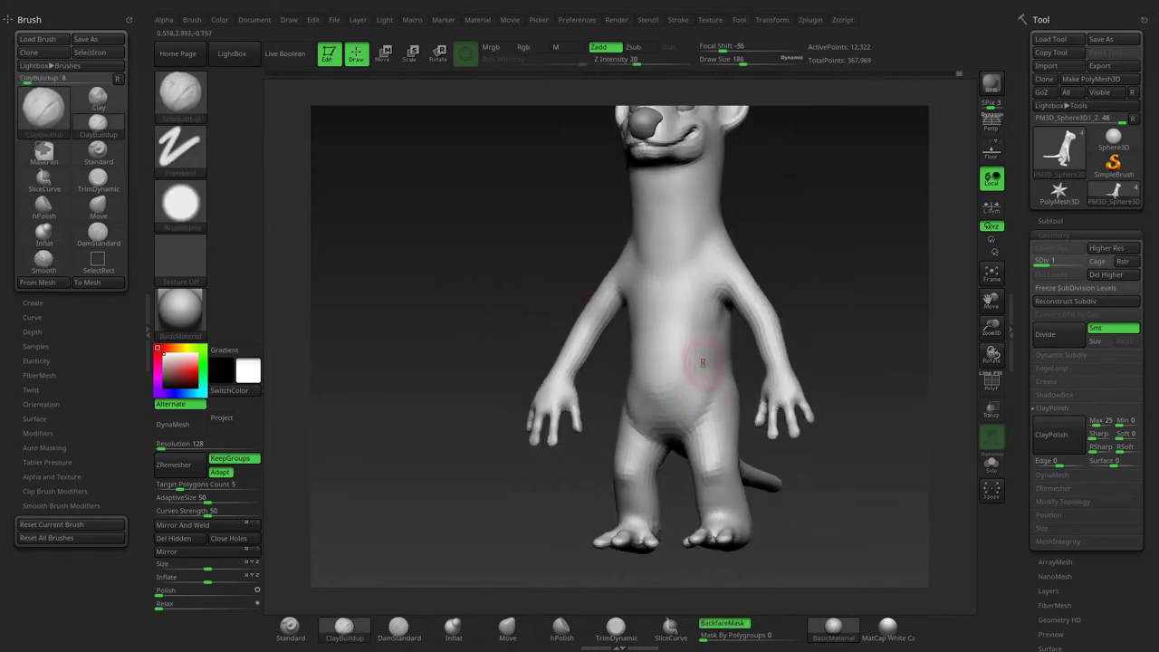
Step: Smooth briefly, then start a rectangular selection on the hand to isolate one fingertip
{"action": "key", "text": "shift"}
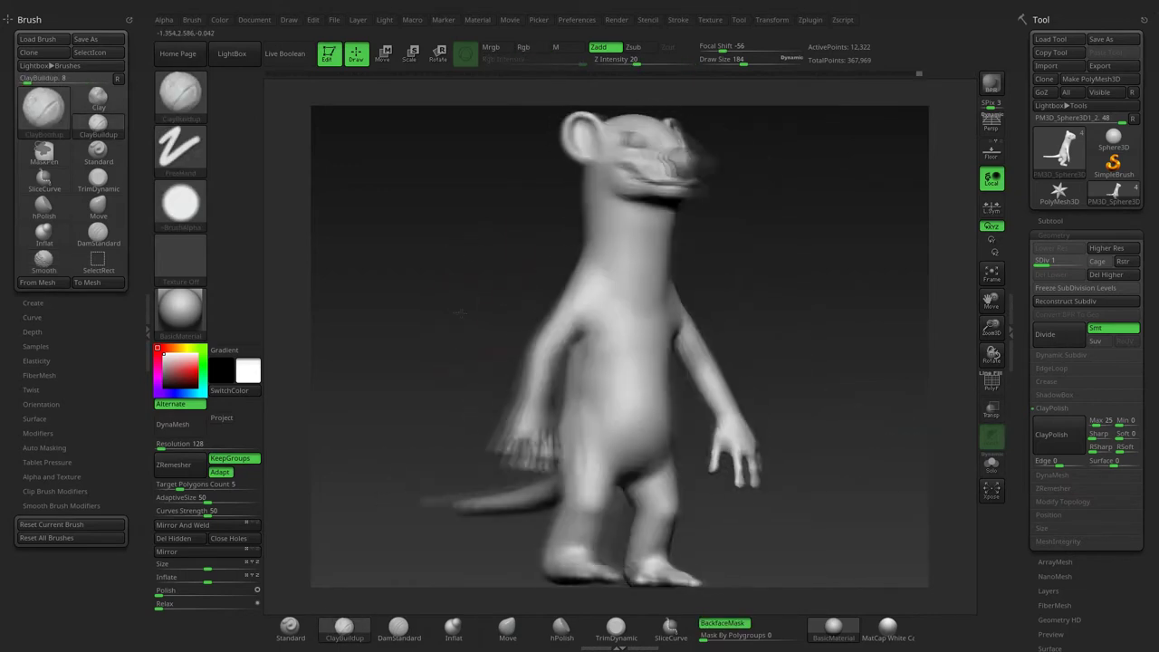
{"action": "key", "text": "ctrl+shift"}
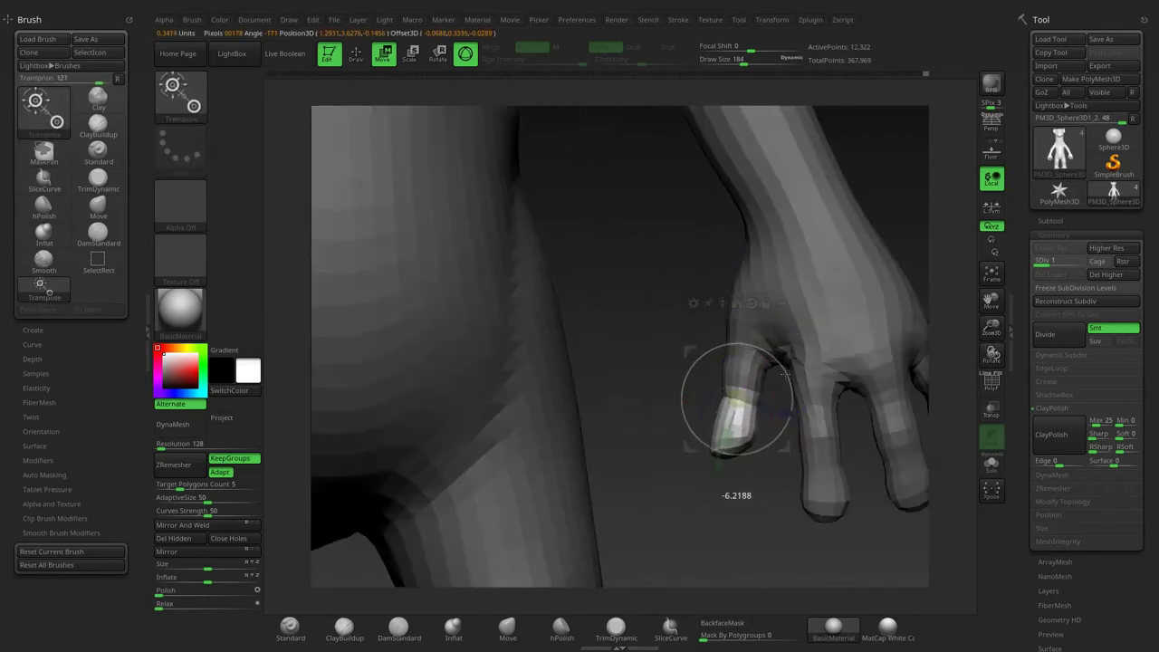
Step: Frame the whole weasel and mask it so only the hands stay free
{"action": "key", "text": "f"}
{"action": "key", "text": "q"}
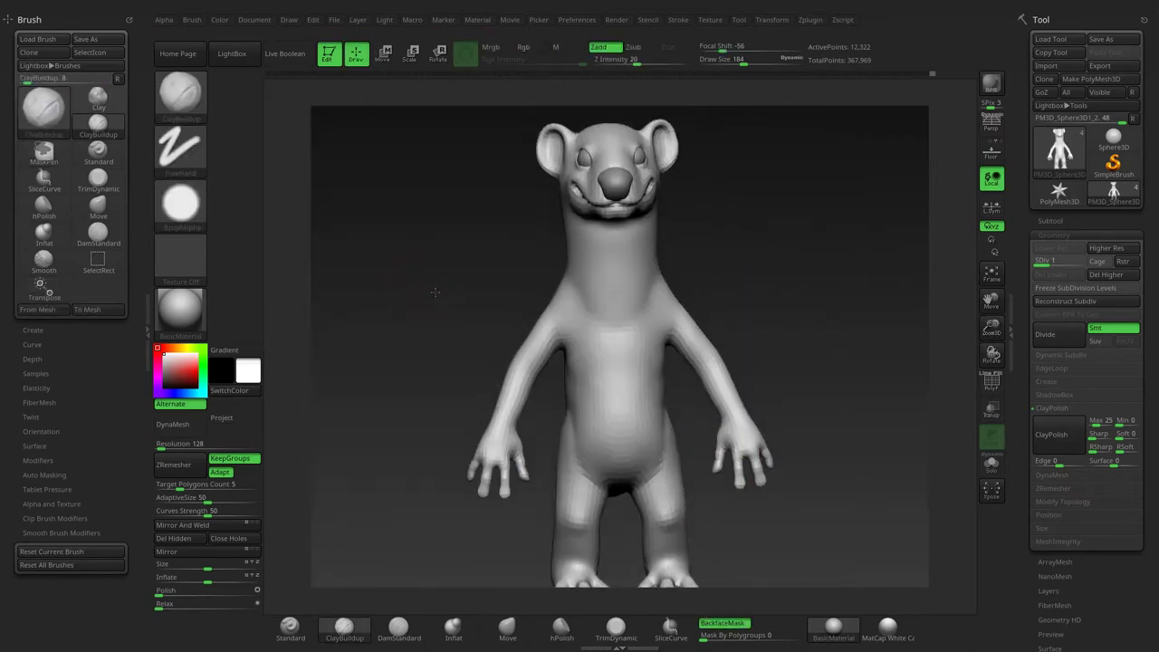
{"action": "left_click_drag", "start_coordinate": [435, 291], "coordinate": [445, 259]}
{"action": "key", "text": "ctrl"}
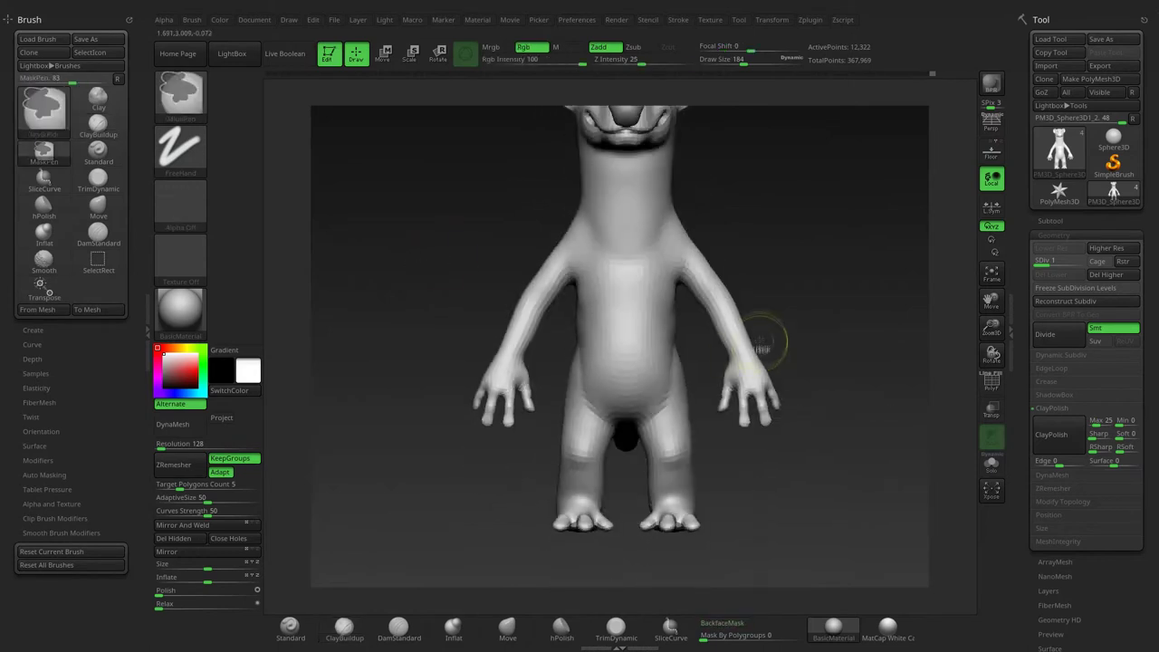
{"action": "left_click", "coordinate": [761, 310], "text": "ctrl"}
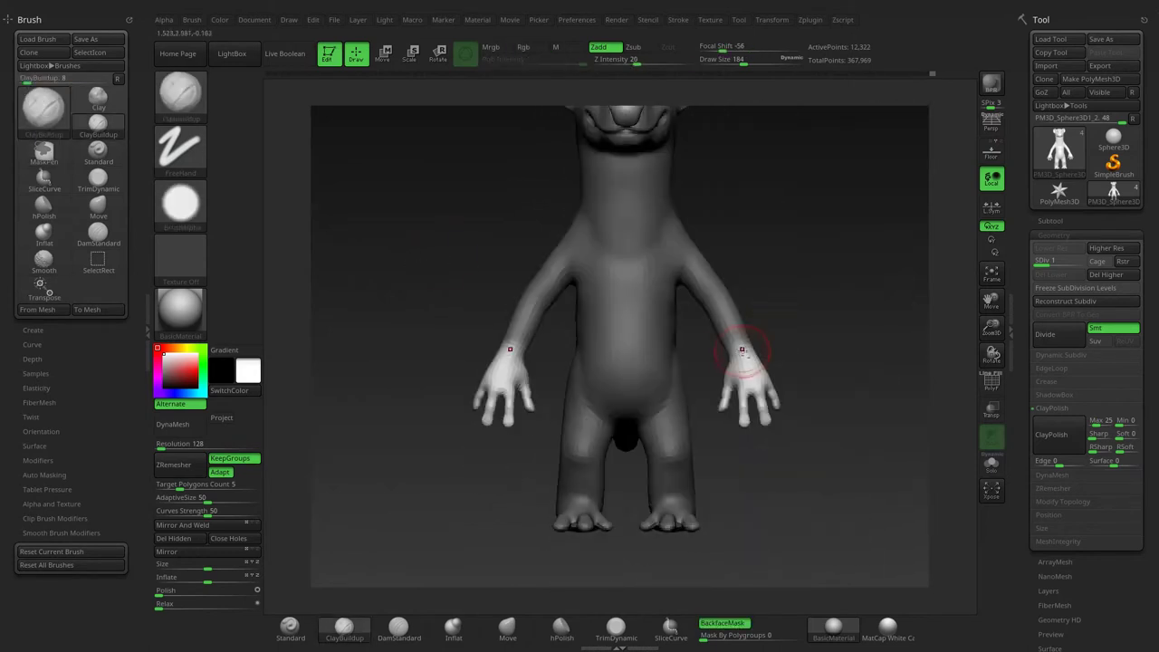
Step: Rotate the arm down beside the body with the gizmo and check it in side profile
{"action": "key", "text": "w"}
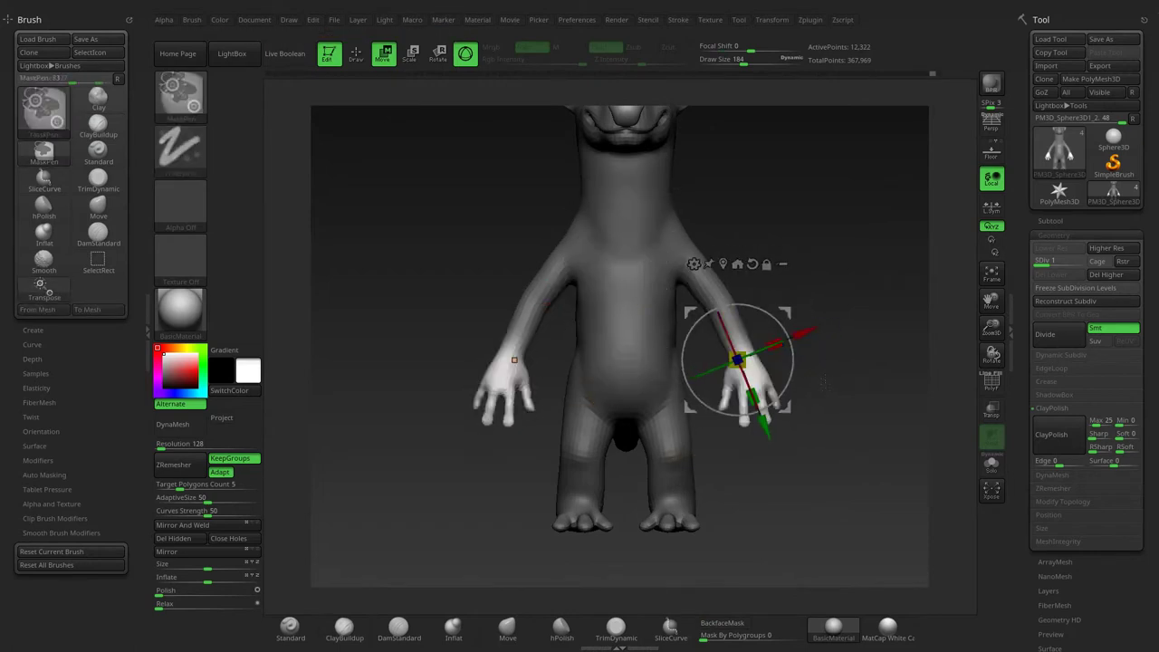
{"action": "left_click_drag", "start_coordinate": [801, 323], "coordinate": [824, 432], "text": "ctrl"}
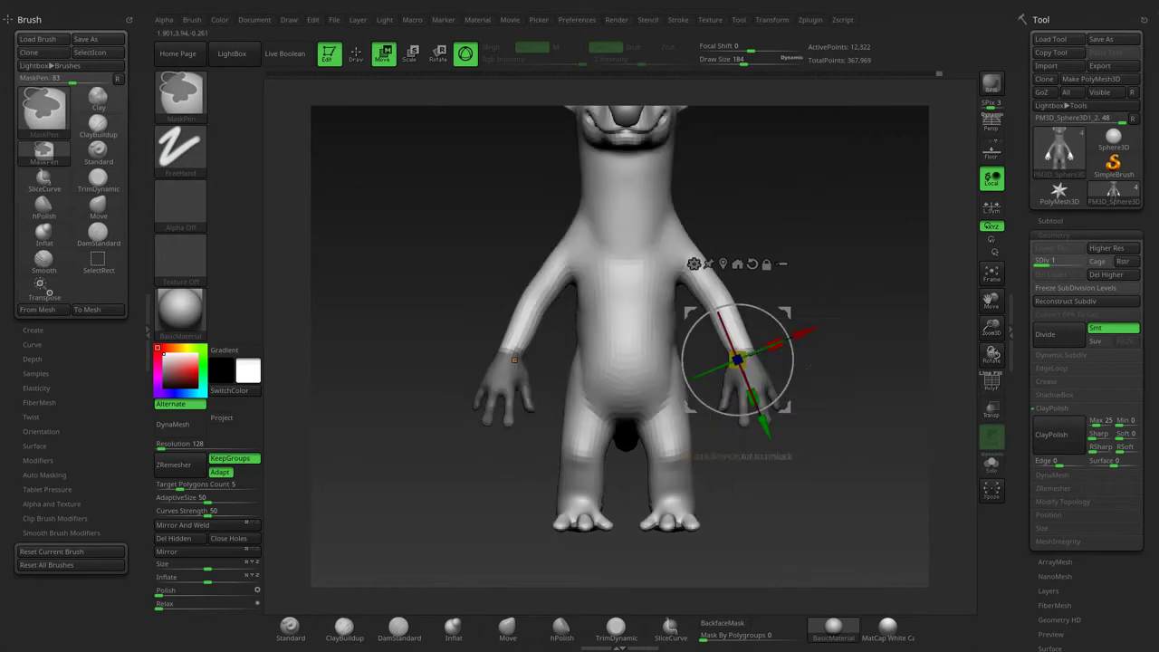
{"action": "key", "text": "ctrl+i"}
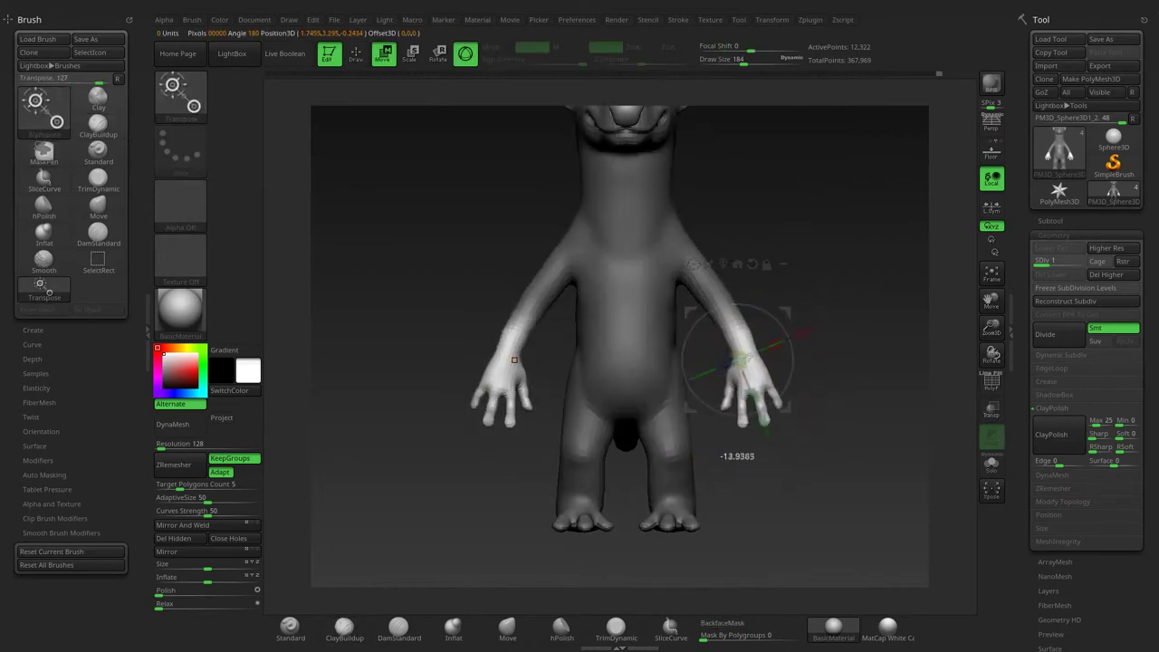
{"action": "mouse_move", "coordinate": [802, 317]}
{"action": "left_mouse_down"}
{"action": "mouse_move", "coordinate": [794, 323]}
{"action": "mouse_move", "coordinate": [870, 324]}
{"action": "left_mouse_up"}
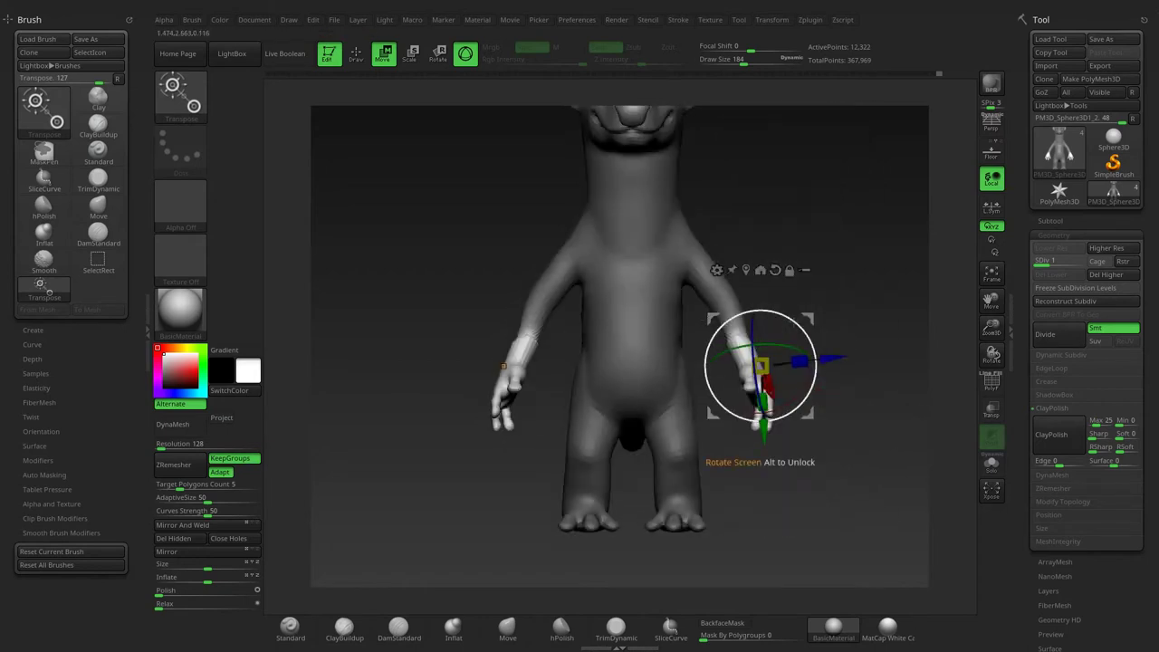
{"action": "left_click_drag", "start_coordinate": [503, 366], "coordinate": [521, 368]}
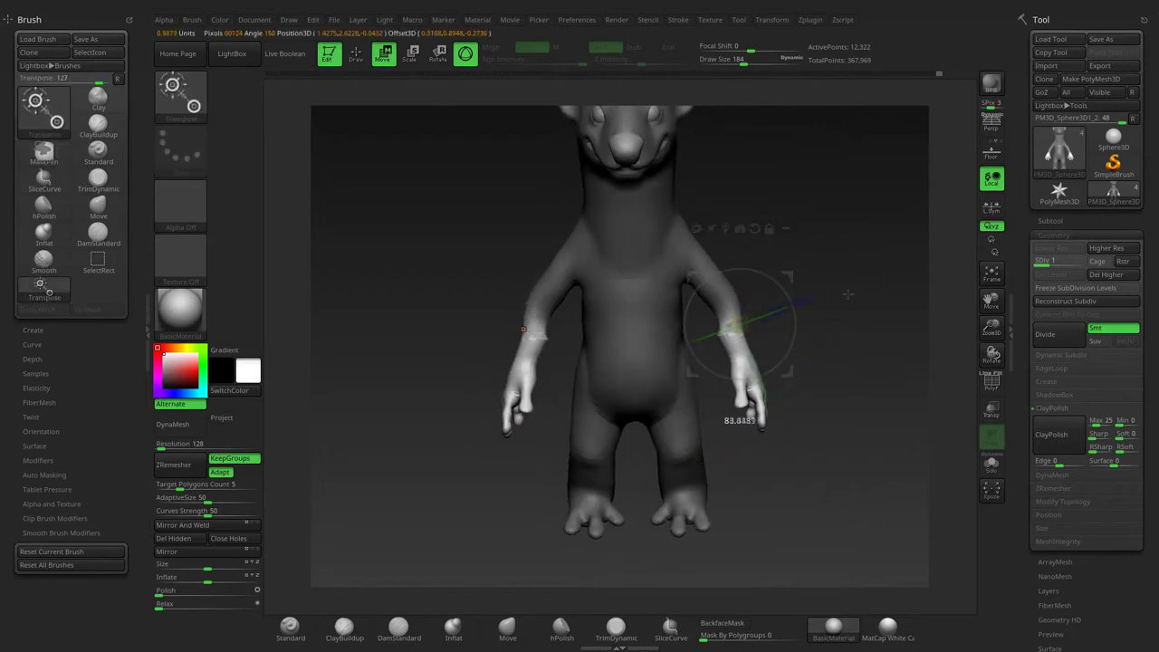
{"action": "mouse_move", "coordinate": [847, 294]}
{"action": "left_mouse_down"}
{"action": "mouse_move", "coordinate": [724, 403]}
{"action": "mouse_move", "coordinate": [552, 281]}
{"action": "mouse_move", "coordinate": [549, 314]}
{"action": "left_mouse_up"}
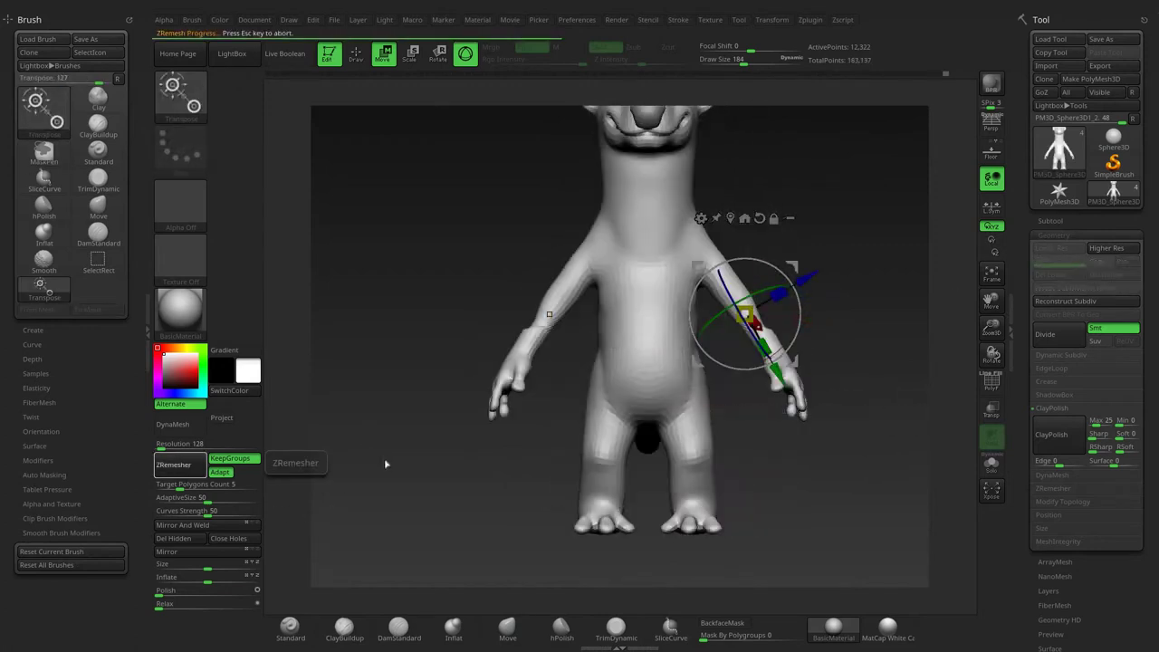
Step: ZRemesh the weasel body, then add a subdivision level from the Subtool palette
{"action": "left_click", "coordinate": [991, 380]}
{"action": "left_click", "coordinate": [992, 381]}
{"action": "mouse_move", "coordinate": [905, 399]}
{"action": "left_mouse_down"}
{"action": "mouse_move", "coordinate": [850, 457]}
{"action": "mouse_move", "coordinate": [933, 463]}
{"action": "mouse_move", "coordinate": [906, 453]}
{"action": "left_mouse_up"}
{"action": "left_click", "coordinate": [1050, 220]}
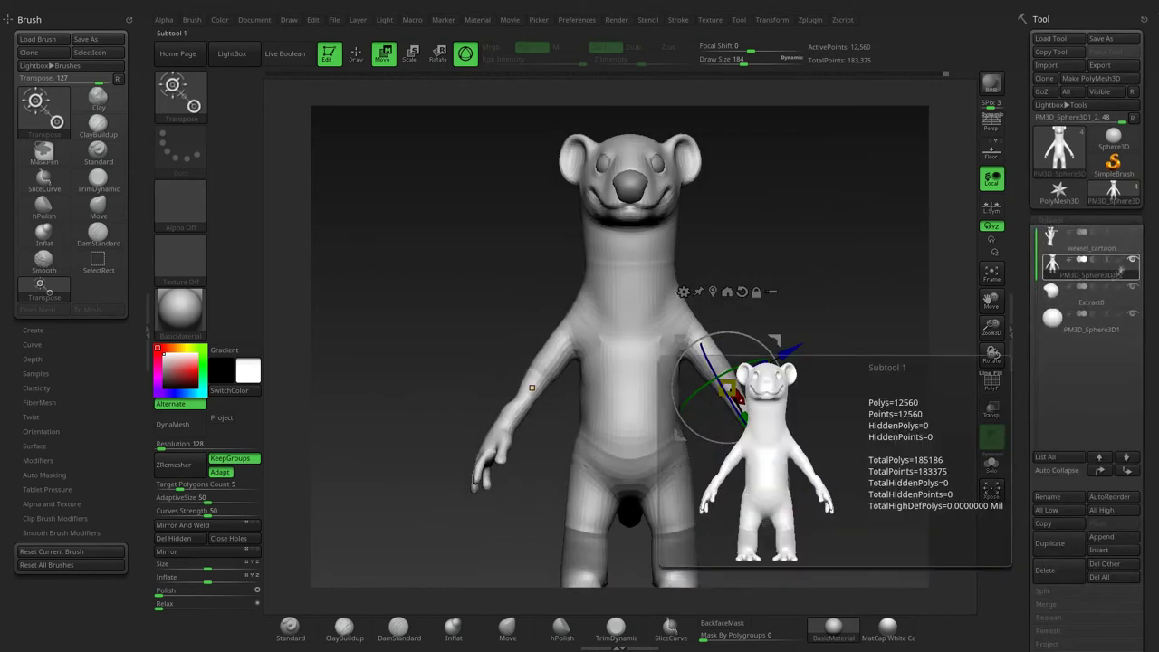
{"action": "mouse_move", "coordinate": [426, 290]}
{"action": "left_mouse_down"}
{"action": "mouse_move", "coordinate": [399, 291]}
{"action": "mouse_move", "coordinate": [806, 323]}
{"action": "mouse_move", "coordinate": [768, 311]}
{"action": "mouse_move", "coordinate": [879, 333]}
{"action": "mouse_move", "coordinate": [818, 305]}
{"action": "mouse_move", "coordinate": [867, 323]}
{"action": "mouse_move", "coordinate": [787, 336]}
{"action": "mouse_move", "coordinate": [760, 322]}
{"action": "mouse_move", "coordinate": [671, 405]}
{"action": "mouse_move", "coordinate": [659, 440]}
{"action": "mouse_move", "coordinate": [625, 412]}
{"action": "left_mouse_up"}
{"action": "key", "text": "d"}
Step: Mask the fingertips and extract 0.02-thick nail caps, accepting them as the Extract3 subtool
{"action": "left_click", "coordinate": [608, 407], "text": "ctrl"}
{"action": "left_click_drag", "start_coordinate": [688, 435], "coordinate": [543, 421]}
{"action": "left_click", "coordinate": [1046, 490]}
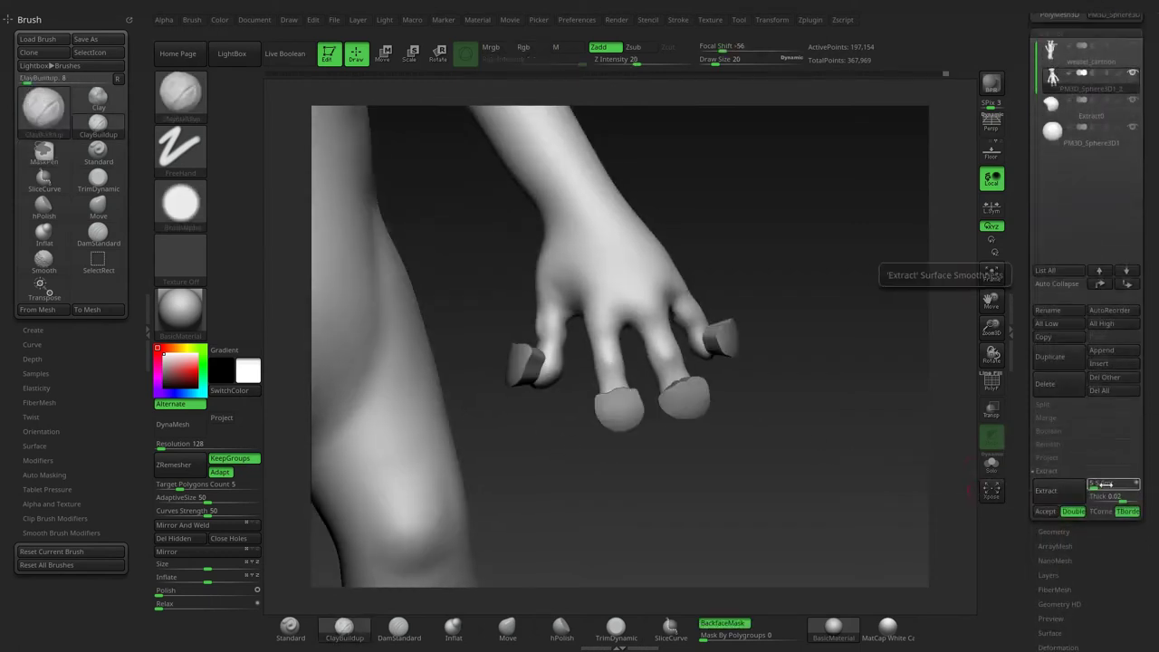
{"action": "left_click", "coordinate": [1061, 492]}
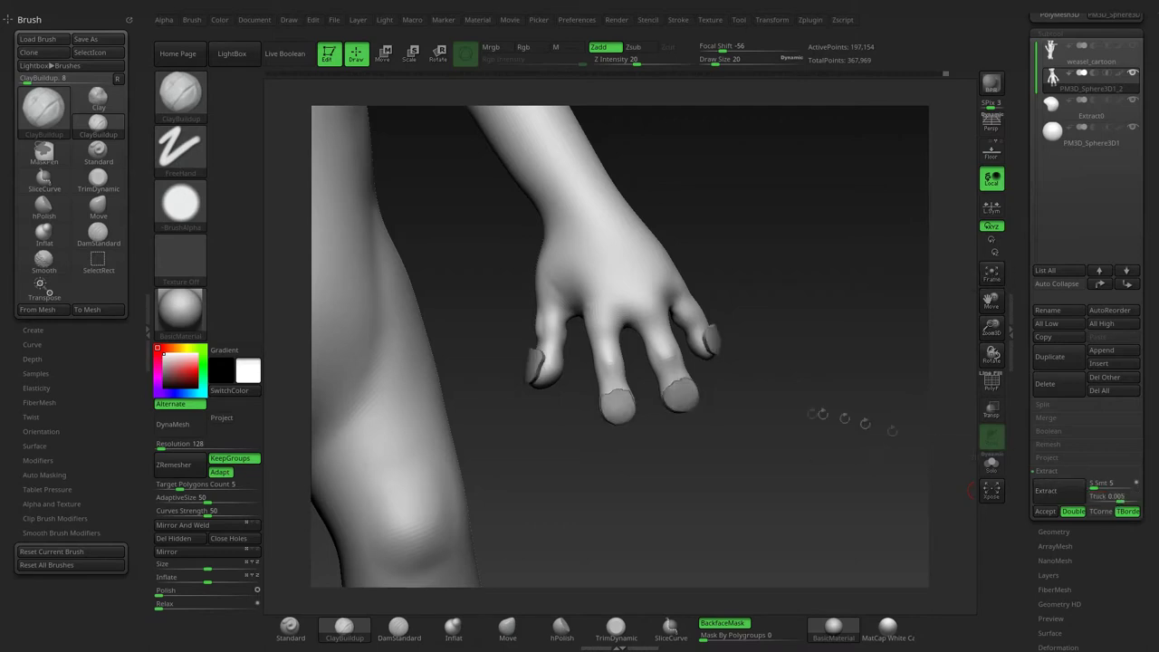
{"action": "left_click", "coordinate": [1045, 511]}
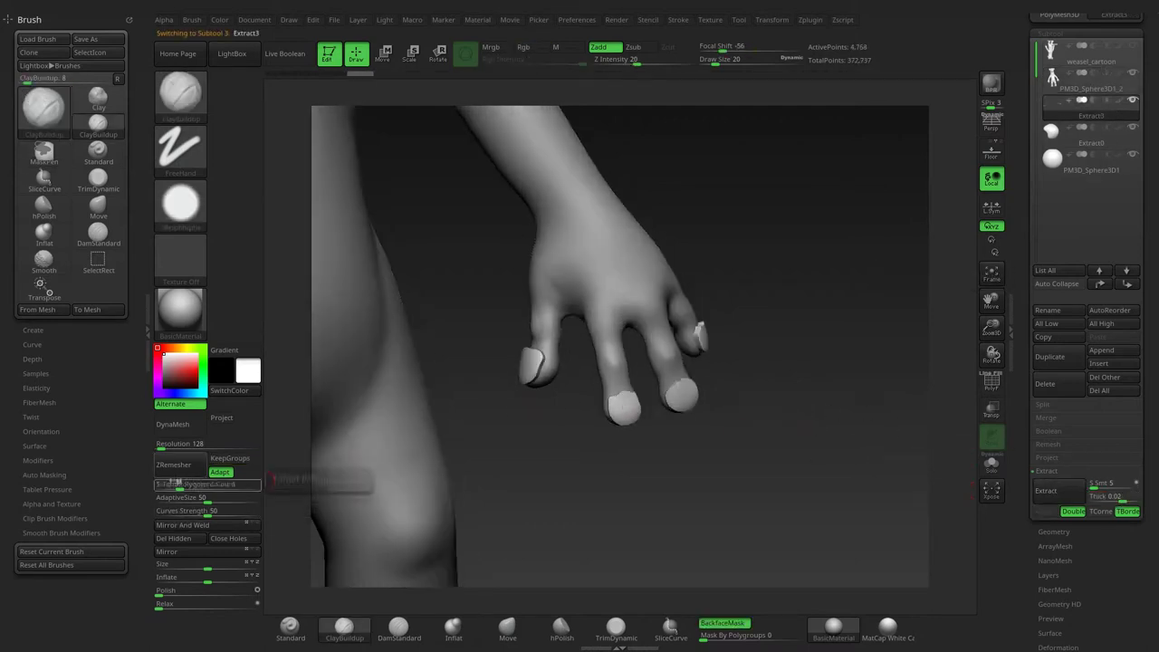
{"action": "scroll", "coordinate": [1076, 507], "scroll_direction": "down", "scroll_amount": 5}
{"action": "scroll", "coordinate": [1076, 507], "scroll_direction": "down", "scroll_amount": 5}
{"action": "scroll", "coordinate": [1076, 508], "scroll_direction": "down", "scroll_amount": 5}
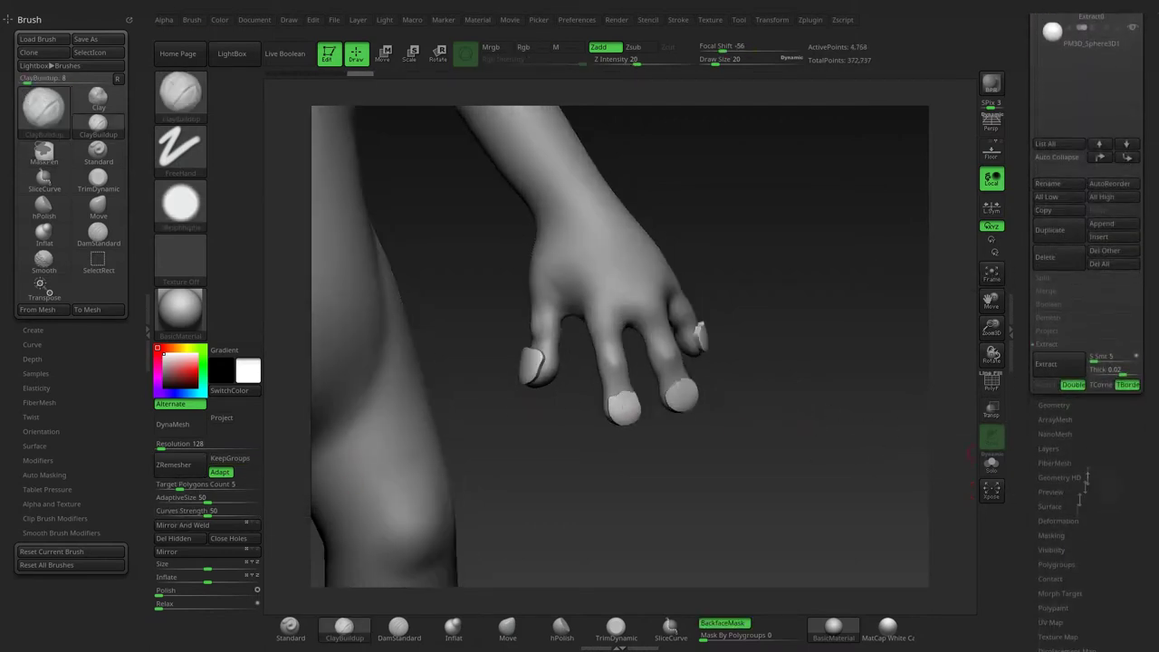
{"action": "scroll", "coordinate": [1076, 513], "scroll_direction": "down", "scroll_amount": 5}
{"action": "scroll", "coordinate": [1076, 514], "scroll_direction": "up", "scroll_amount": 3}
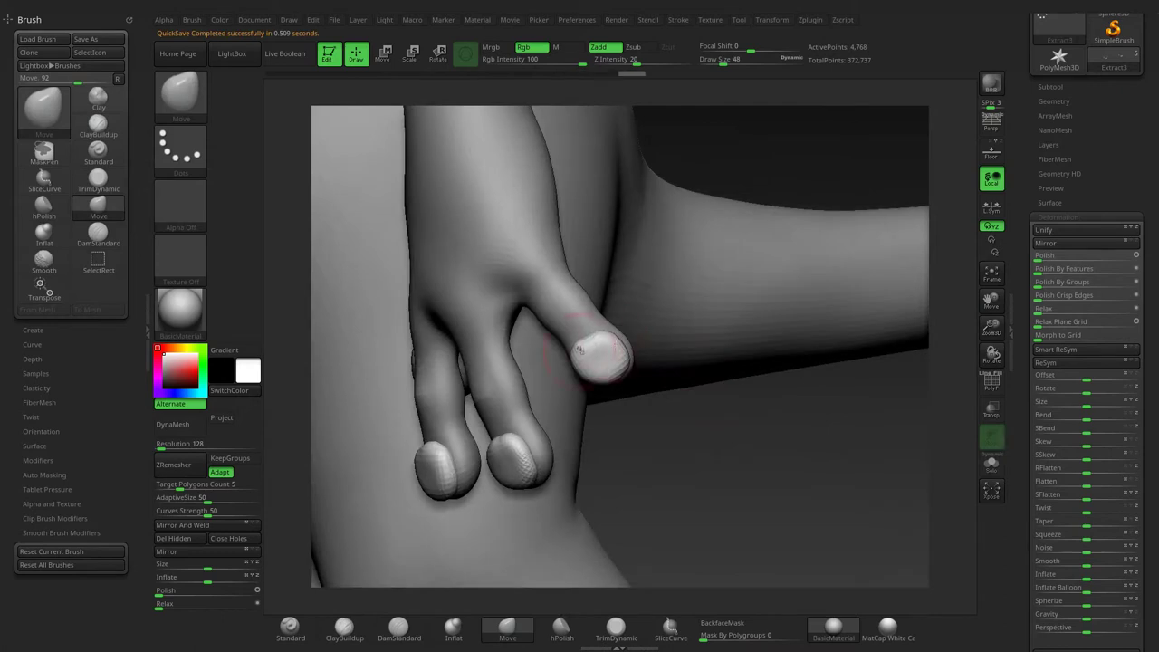
Step: Turn the weasel to a front view, enable Persp and move the light to the upper left
{"action": "right_click_drag", "start_coordinate": [579, 349], "coordinate": [614, 370]}
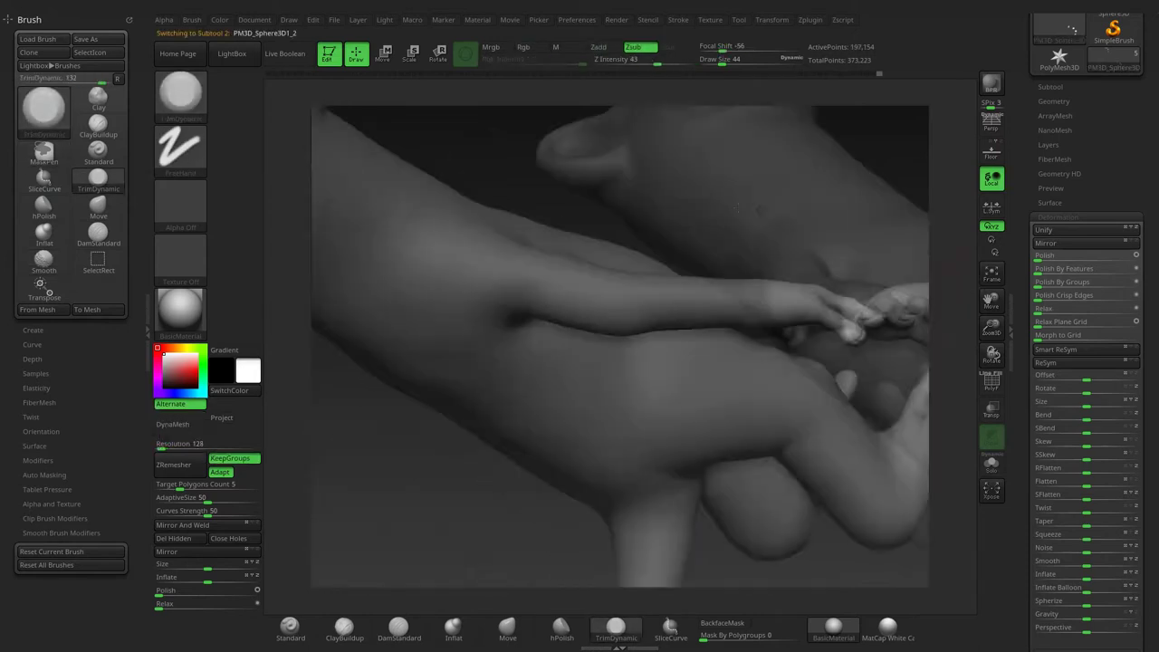
{"action": "left_click_drag", "start_coordinate": [942, 304], "coordinate": [822, 321]}
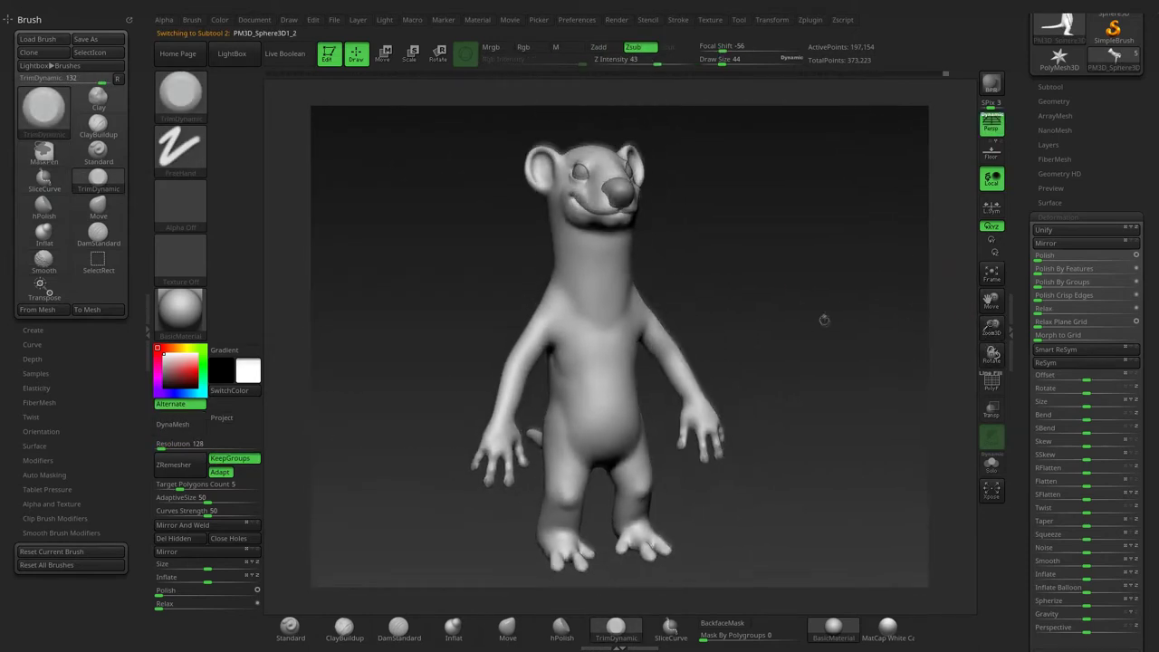
{"action": "left_click", "coordinate": [1001, 119]}
{"action": "left_click", "coordinate": [384, 19]}
{"action": "left_click_drag", "start_coordinate": [422, 73], "coordinate": [409, 59]}
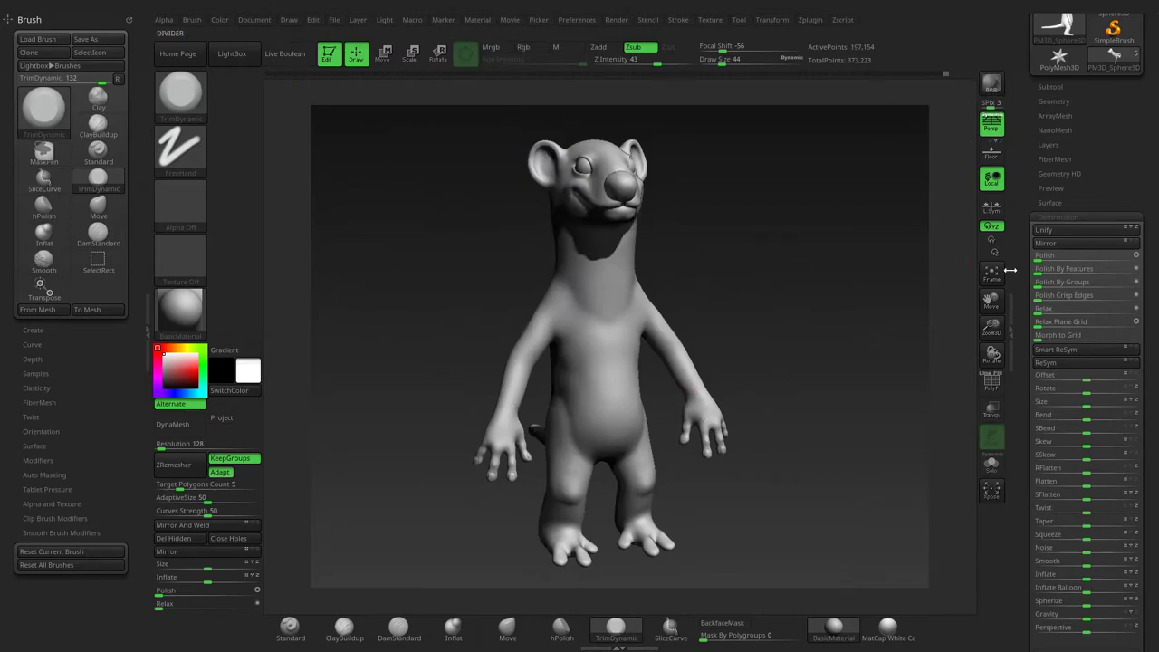
Step: Give weasel_cartoon_lowpoly a Multiresolution and a Shrinkwrap modifier targeting weasel_cartoon_hipoly
{"action": "key", "text": "a"}
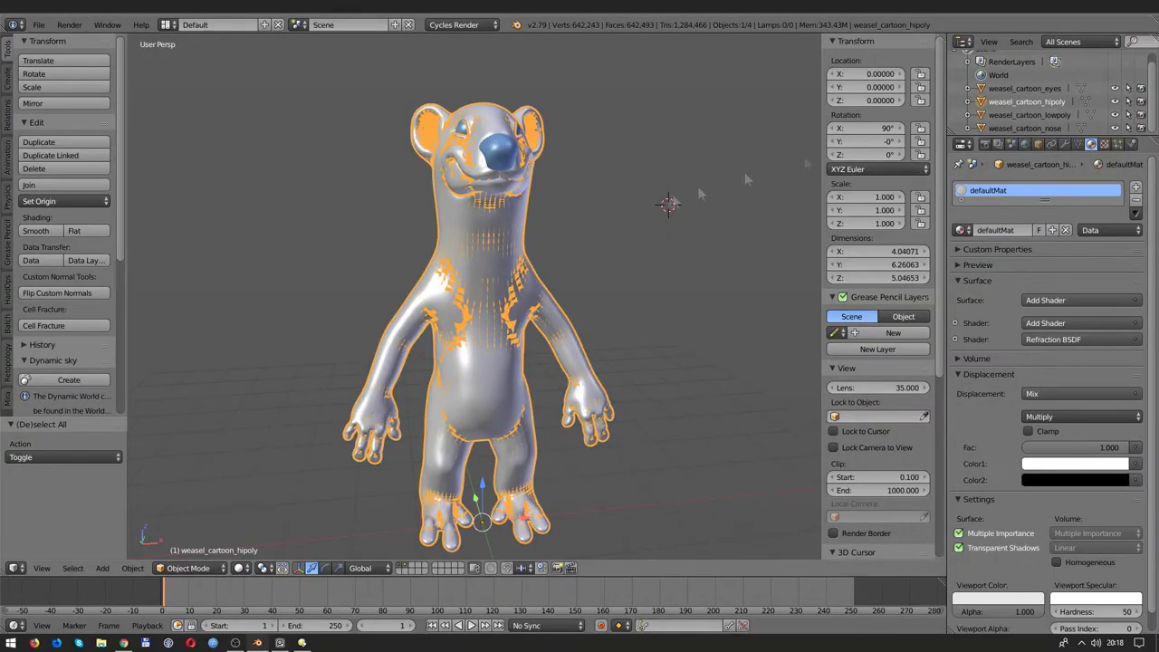
{"action": "left_click", "coordinate": [1029, 115]}
{"action": "left_click", "coordinate": [1065, 144]}
{"action": "left_click", "coordinate": [1051, 185]}
{"action": "left_click", "coordinate": [896, 332]}
{"action": "left_click", "coordinate": [1050, 216]}
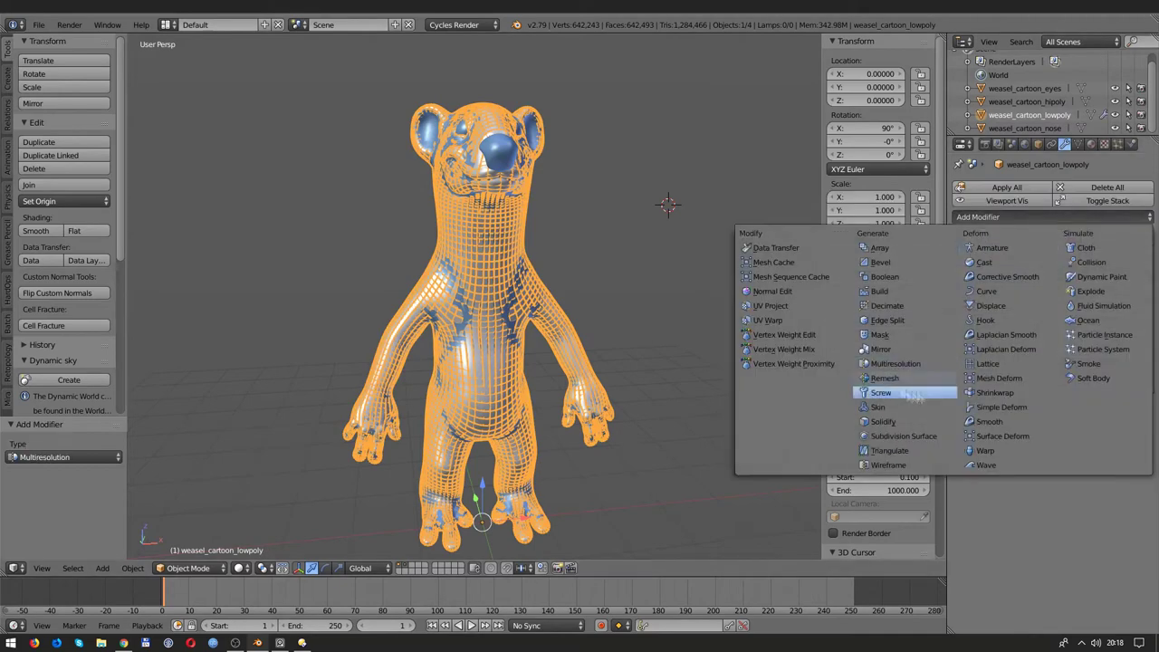
{"action": "left_click", "coordinate": [994, 392]}
{"action": "left_click", "coordinate": [1000, 459]}
{"action": "left_click", "coordinate": [996, 487]}
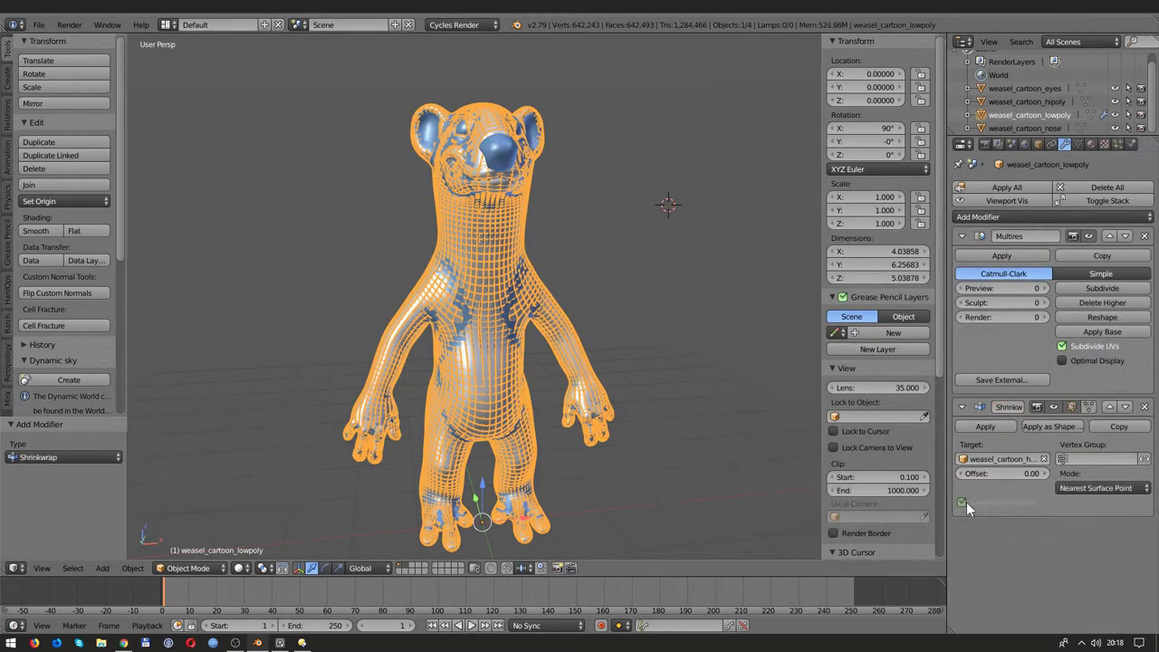
Step: Subdivide the Multires modifier up to level 3
{"action": "left_click", "coordinate": [1091, 288]}
{"action": "scroll", "coordinate": [652, 290], "scroll_direction": "up", "scroll_amount": 3}
{"action": "left_click", "coordinate": [1076, 145]}
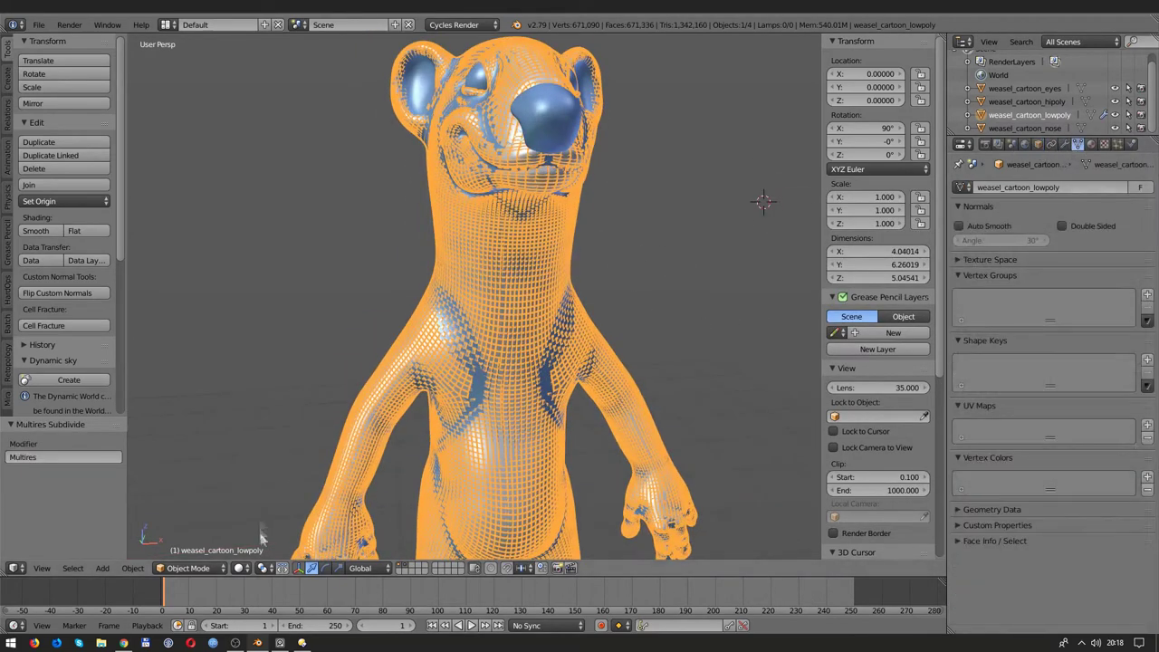
{"action": "key", "text": "a"}
{"action": "middle_click_drag", "start_coordinate": [510, 380], "coordinate": [561, 362]}
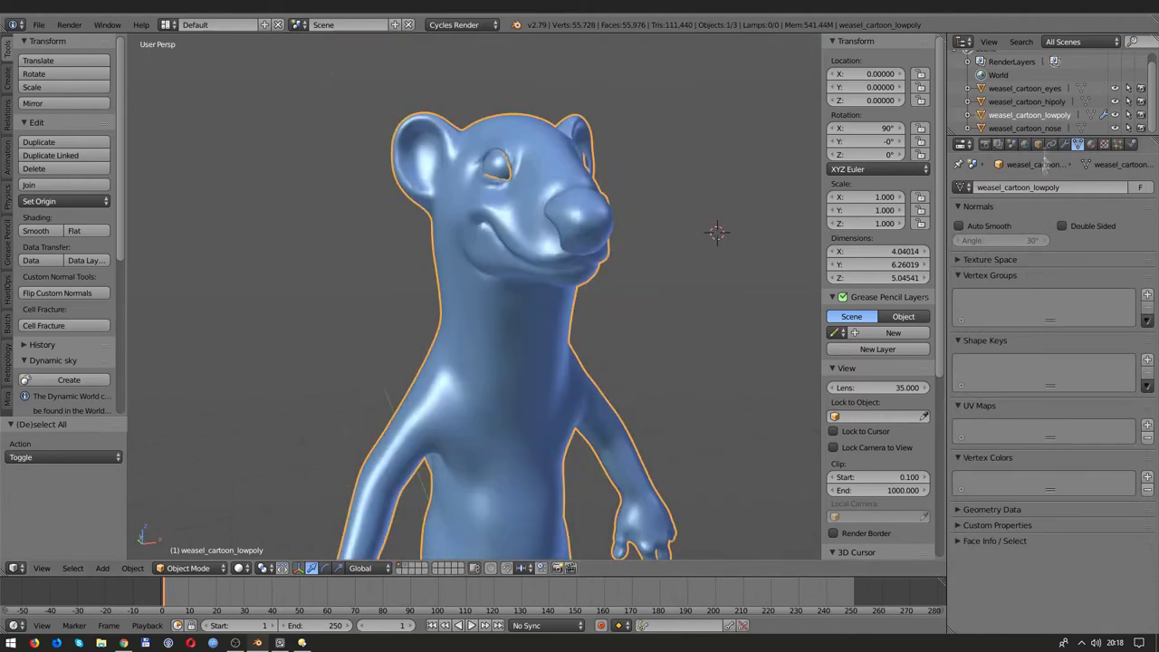
{"action": "left_click", "coordinate": [1064, 145]}
{"action": "left_click", "coordinate": [1102, 288]}
{"action": "middle_click_drag", "start_coordinate": [688, 282], "coordinate": [523, 300]}
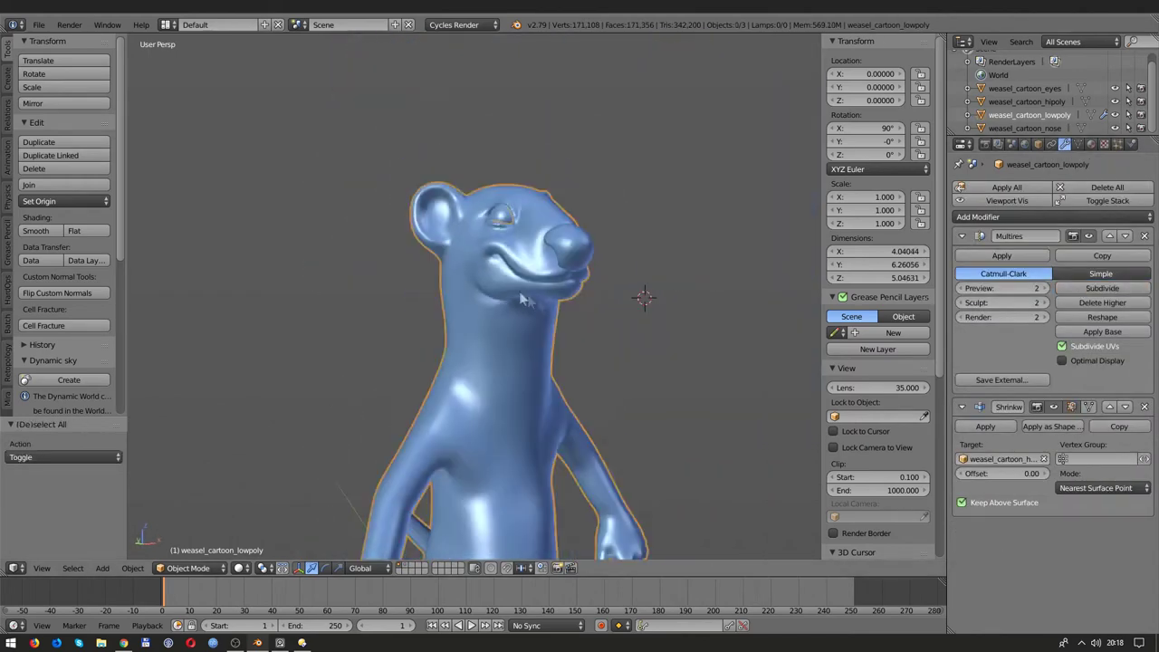
{"action": "scroll", "coordinate": [522, 301], "scroll_direction": "up", "scroll_amount": 3}
{"action": "left_click", "coordinate": [1102, 288]}
Step: Apply the Shrinkwrap with Nearest Surface Point and Keep Above Surface, then set the Multires display level
{"action": "scroll", "coordinate": [757, 376], "scroll_direction": "down", "scroll_amount": 4}
{"action": "middle_click_drag", "start_coordinate": [566, 378], "coordinate": [731, 408]}
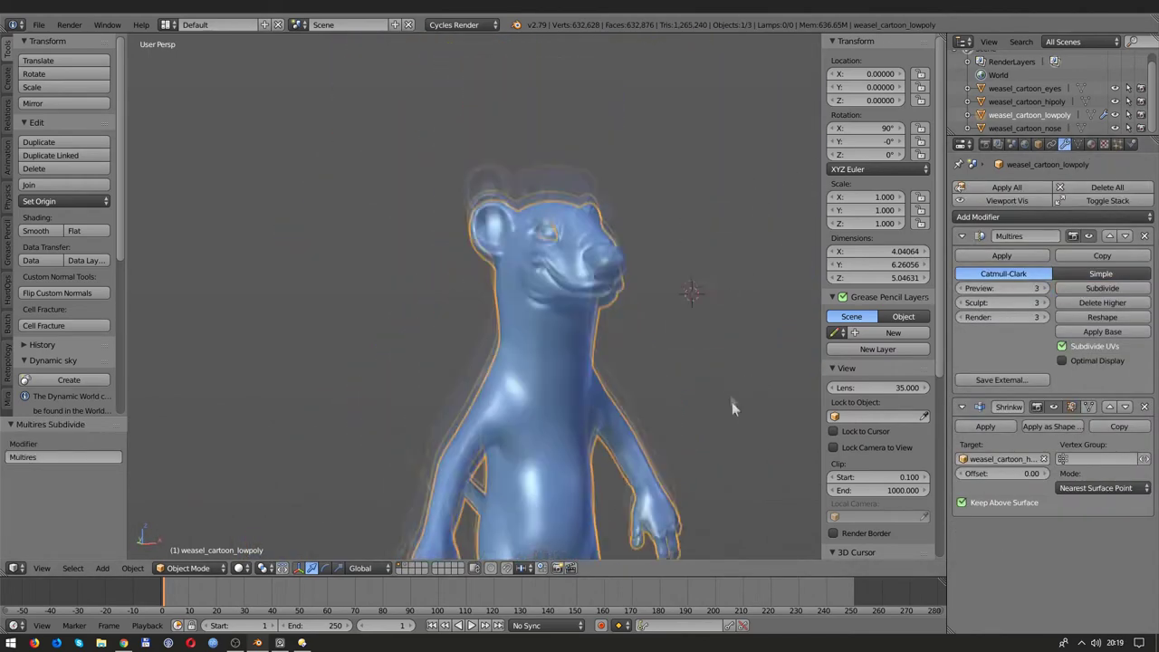
{"action": "scroll", "coordinate": [715, 385], "scroll_direction": "up", "scroll_amount": 4}
{"action": "left_click", "coordinate": [1096, 488]}
{"action": "left_click", "coordinate": [1080, 472]}
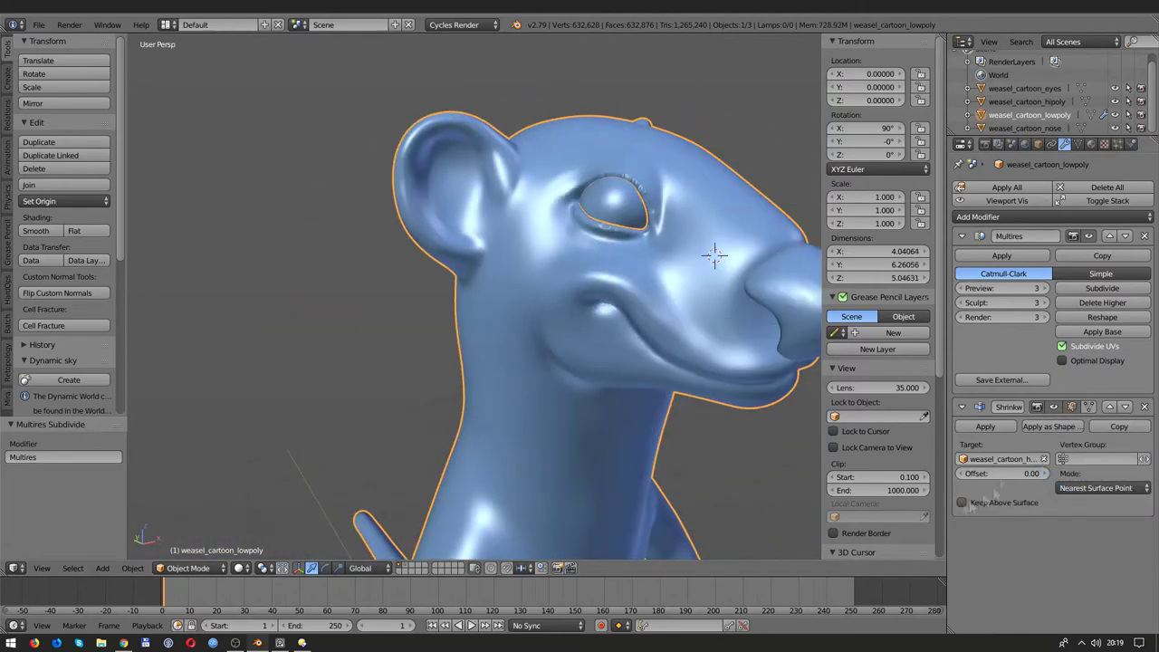
{"action": "left_click", "coordinate": [961, 504]}
{"action": "left_click", "coordinate": [996, 427]}
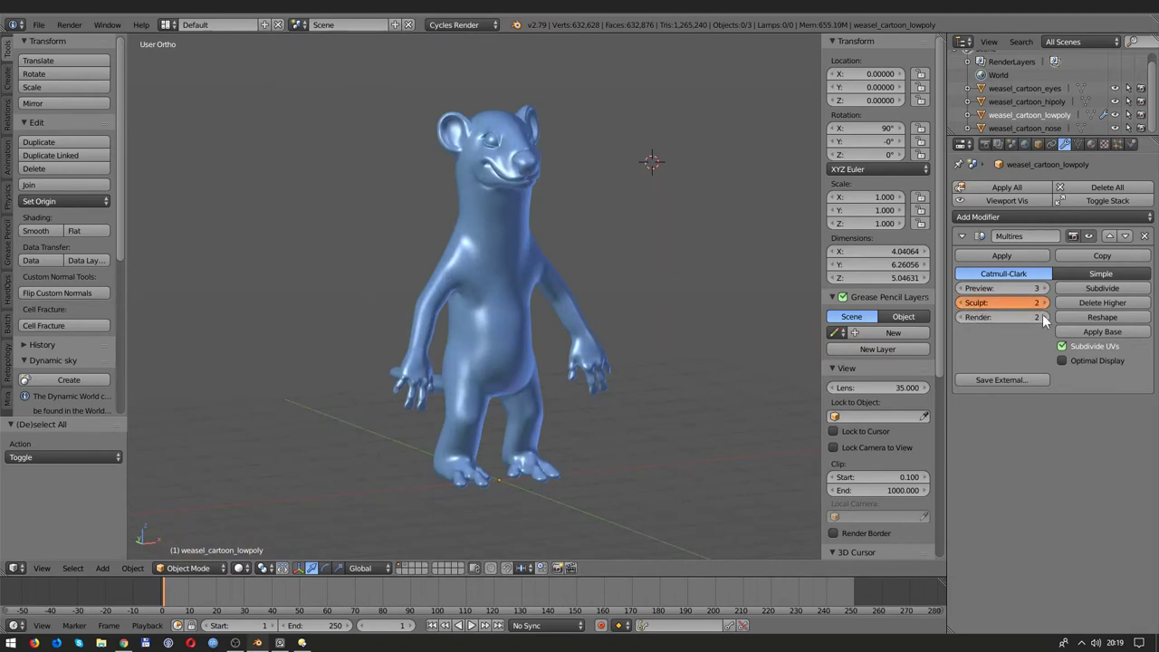
{"action": "left_click", "coordinate": [961, 289]}
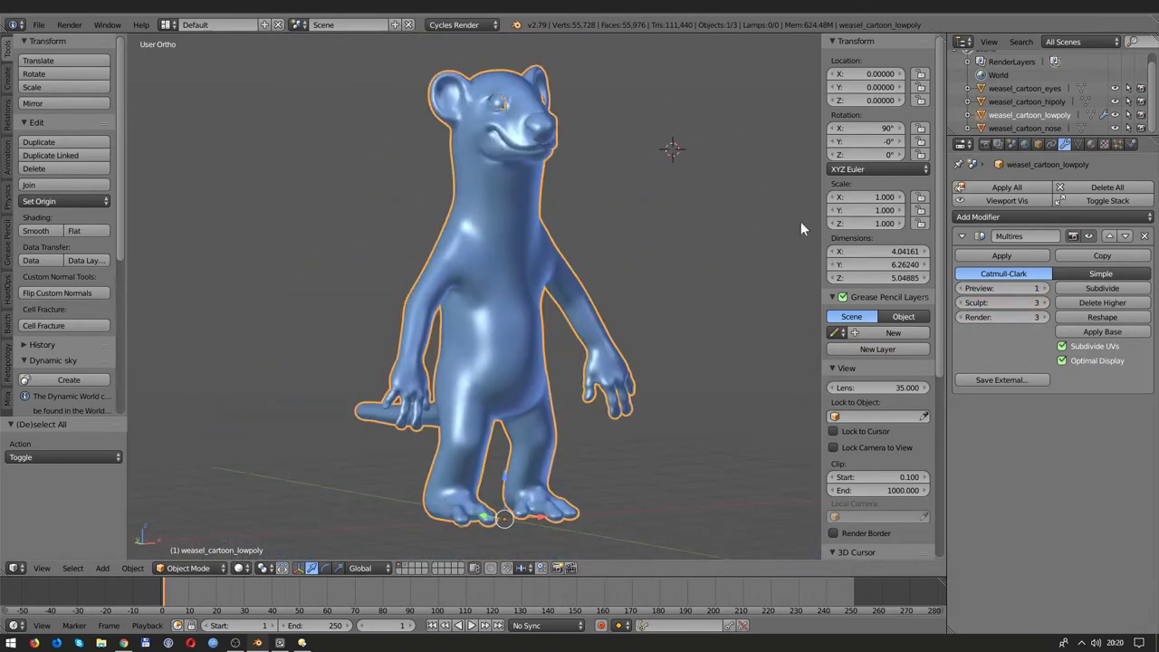
Step: Set the weasel's viewport colour to white and add a particle system named weasel_fur
{"action": "left_click", "coordinate": [1091, 145]}
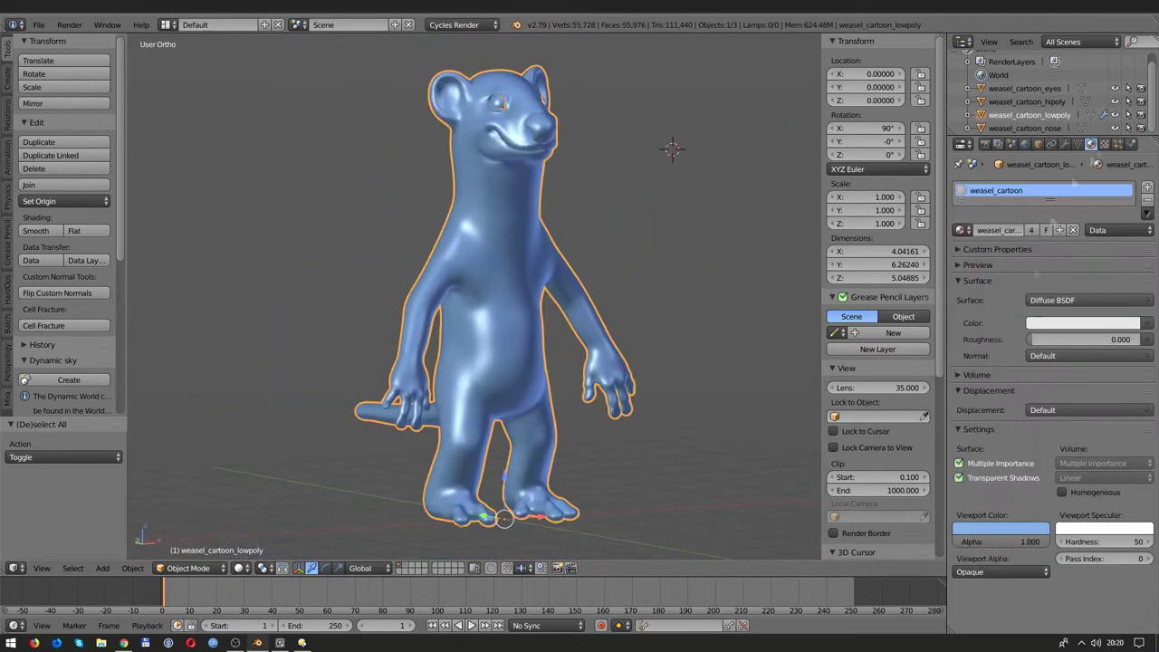
{"action": "left_click", "coordinate": [1001, 529]}
{"action": "left_click_drag", "start_coordinate": [969, 380], "coordinate": [986, 401]}
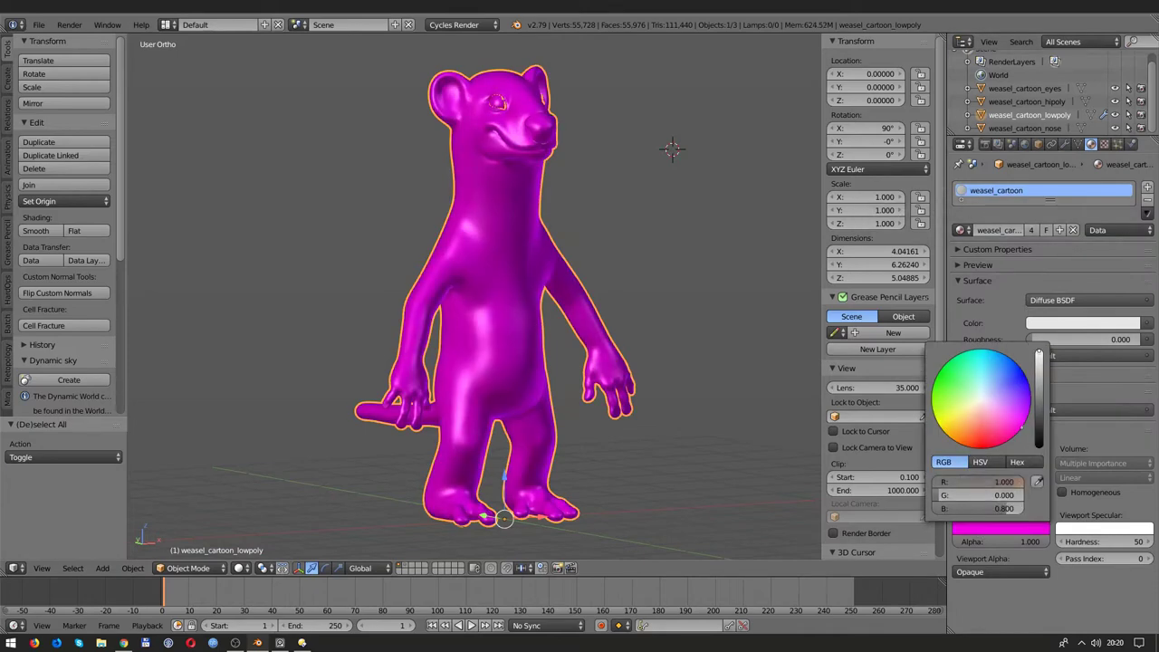
{"action": "left_click", "coordinate": [1116, 145]}
{"action": "left_click", "coordinate": [1136, 186]}
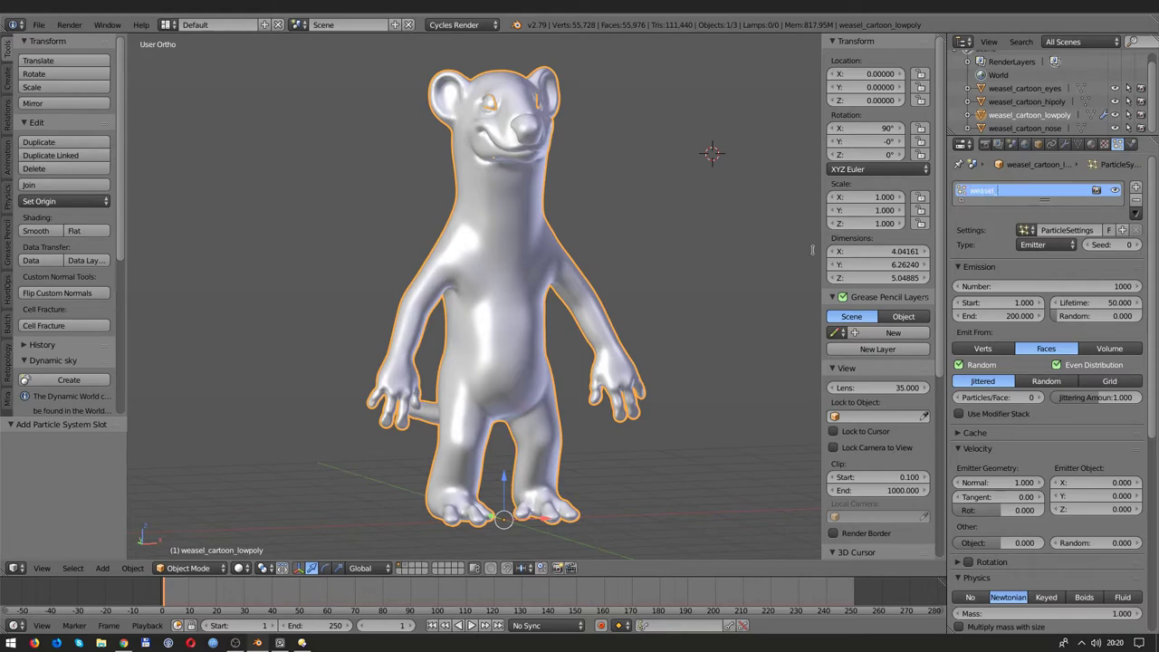
Step: Apply rotation and scale to the weasel with Ctrl+A
{"action": "key", "text": "z"}
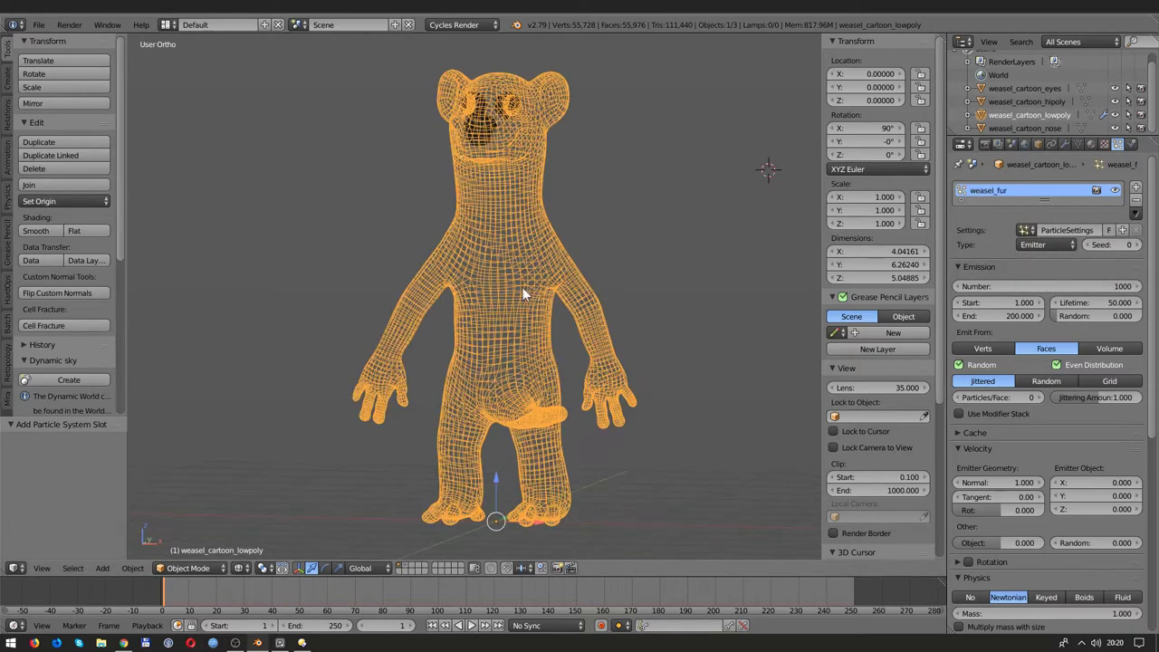
{"action": "scroll", "coordinate": [630, 366], "scroll_direction": "up", "scroll_amount": 5}
{"action": "key", "text": "z"}
{"action": "middle_click_drag", "start_coordinate": [630, 366], "coordinate": [580, 298]}
{"action": "key", "text": "ctrl+a"}
{"action": "left_click", "coordinate": [580, 349]}
Step: Set the particle type to Hair, giving 1000 strands of length 4
{"action": "scroll", "coordinate": [688, 317], "scroll_direction": "down", "scroll_amount": 3}
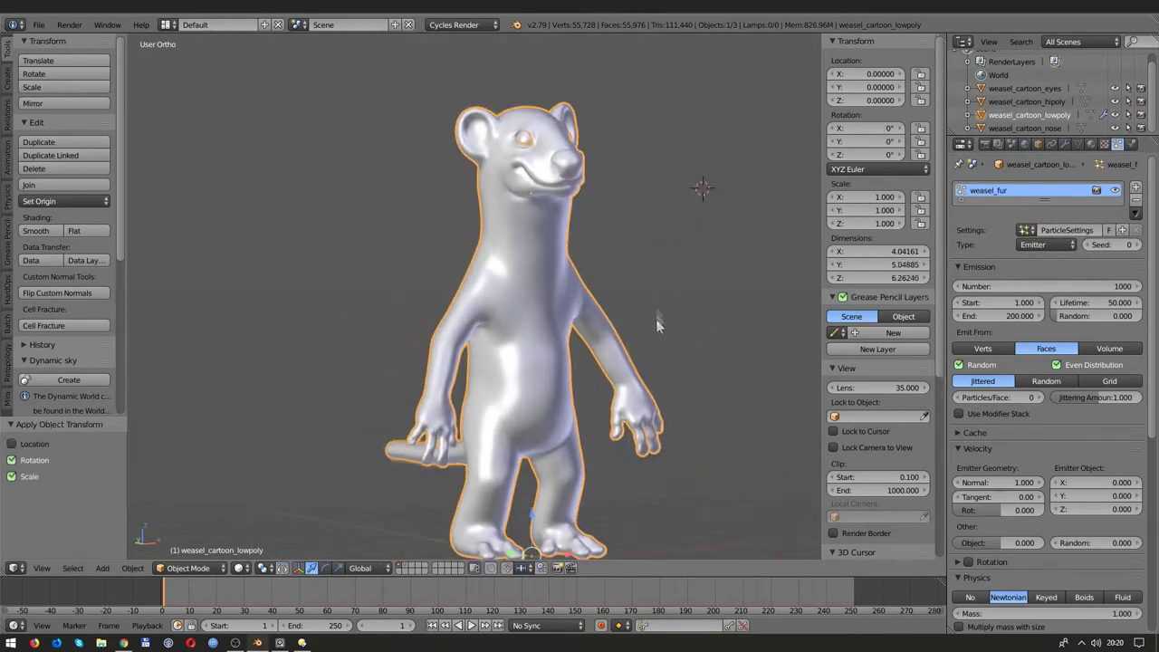
{"action": "scroll", "coordinate": [654, 323], "scroll_direction": "up", "scroll_amount": 4}
{"action": "scroll", "coordinate": [655, 323], "scroll_direction": "down", "scroll_amount": 4}
{"action": "left_click", "coordinate": [1047, 244]}
{"action": "left_click", "coordinate": [1036, 224]}
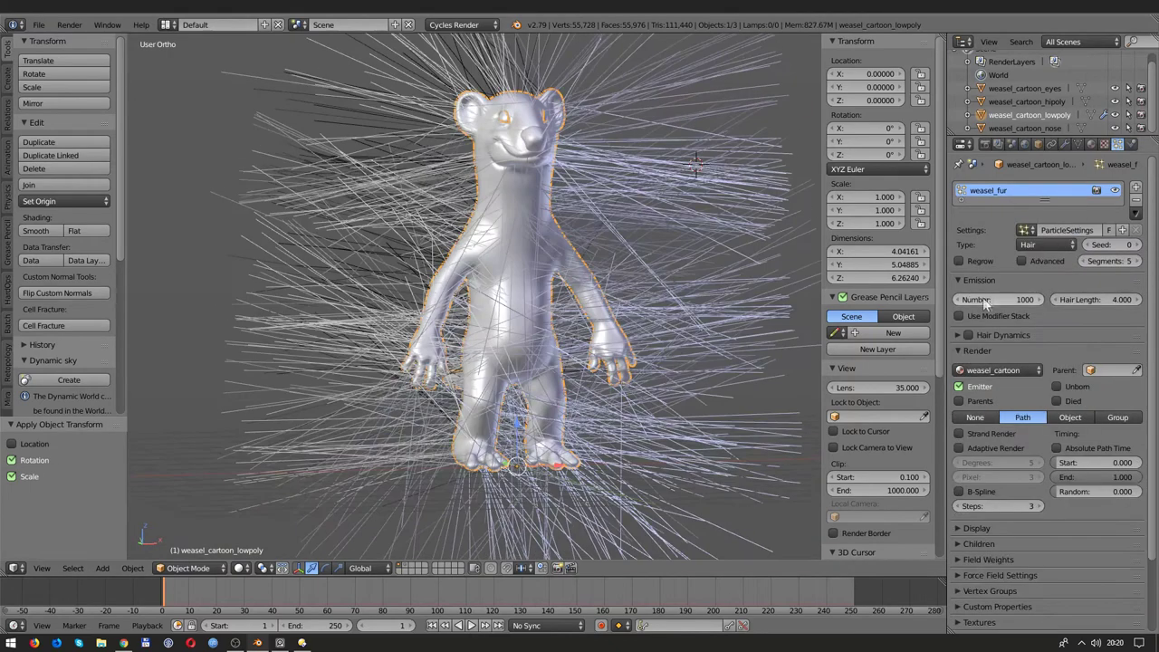
Step: Shorten the weasel_fur hair length to 0.1
{"action": "left_click_drag", "start_coordinate": [1078, 300], "coordinate": [1071, 298]}
{"action": "left_click", "coordinate": [1070, 300]}
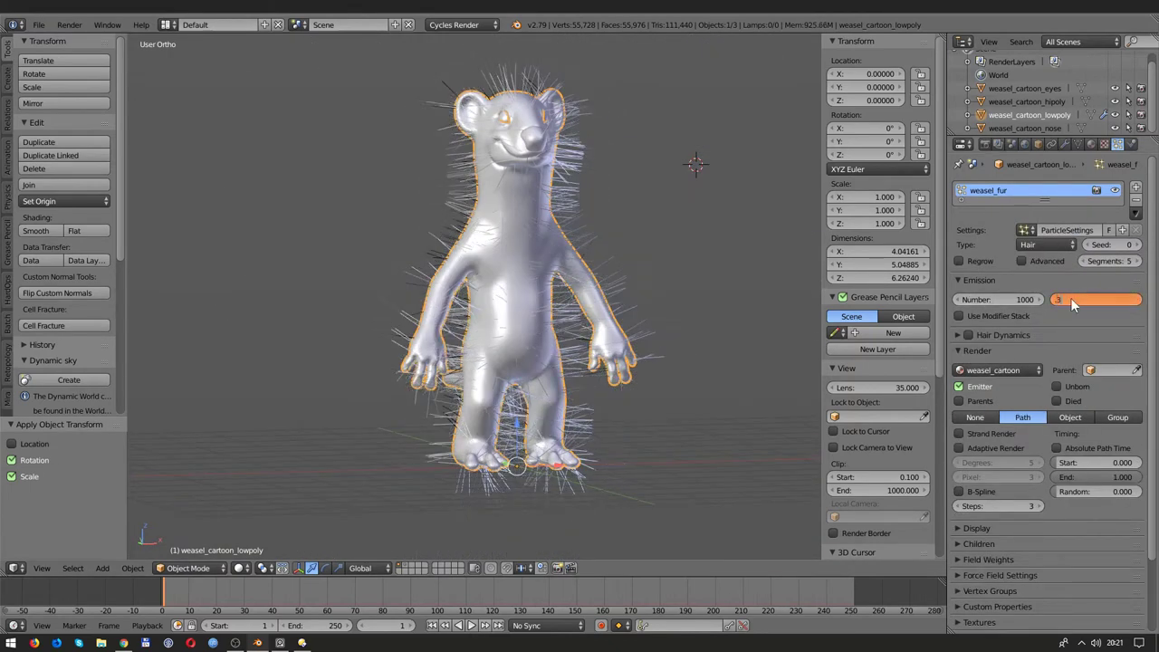
{"action": "type", "text": "0.2"}
{"action": "key", "text": "Return"}
{"action": "left_click", "coordinate": [1059, 300]}
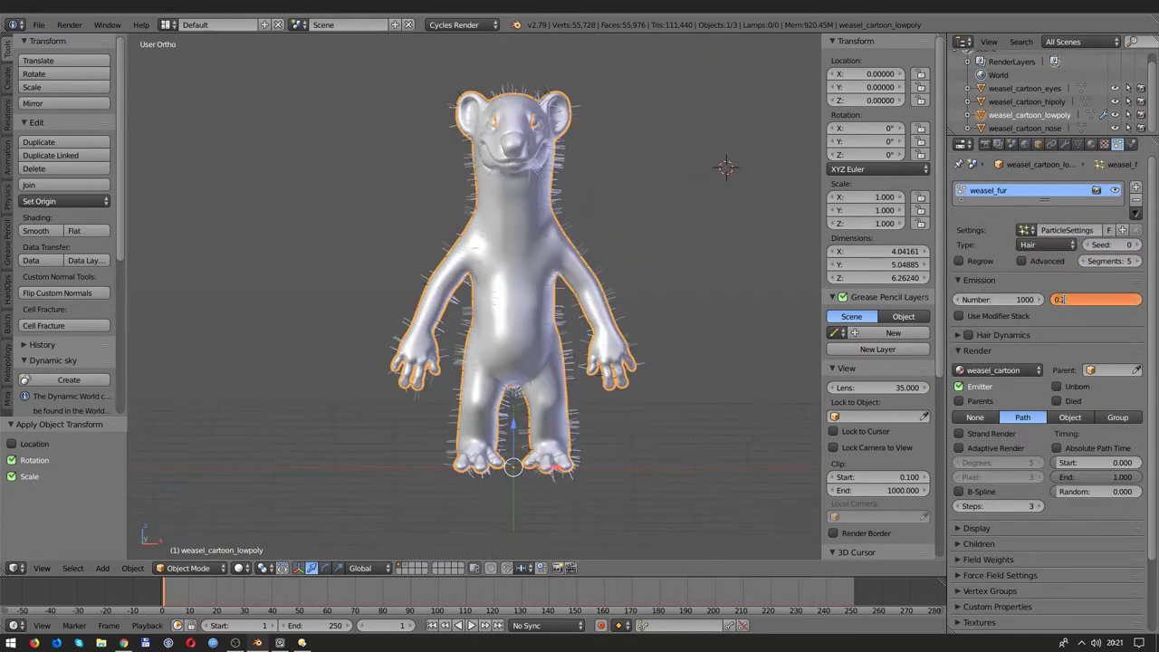
{"action": "middle_click_drag", "start_coordinate": [541, 307], "coordinate": [667, 316]}
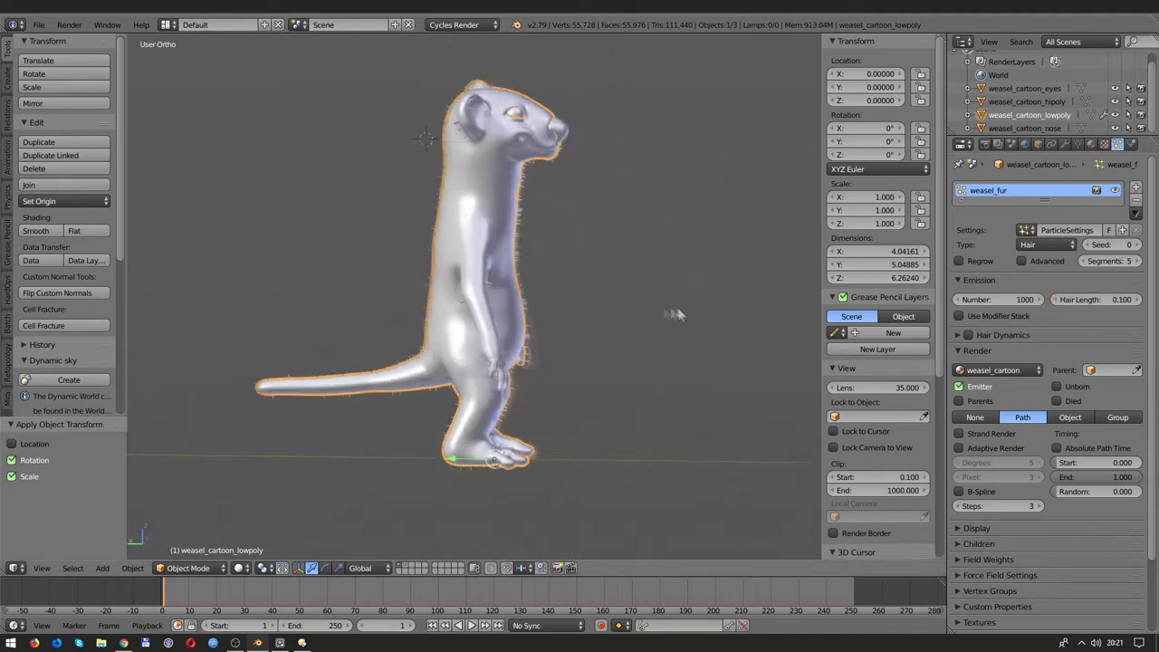
Step: Enable B-Spline smoothing for the rendered hair strands
{"action": "left_click", "coordinate": [959, 492]}
{"action": "scroll", "coordinate": [627, 344], "scroll_direction": "up", "scroll_amount": 3}
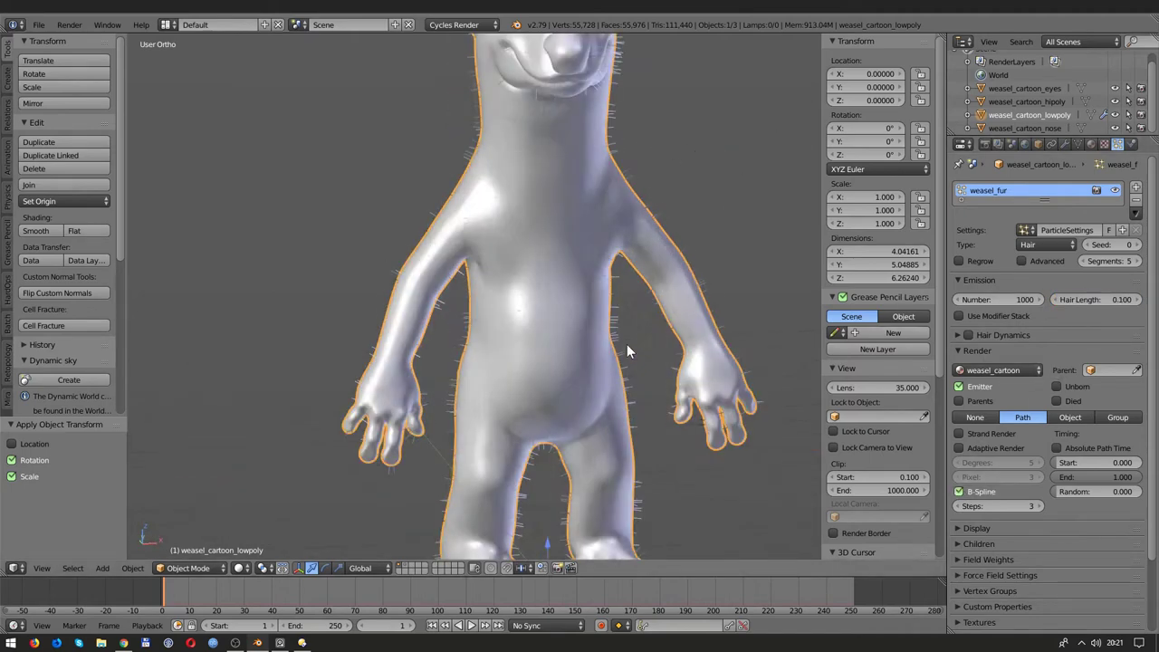
{"action": "scroll", "coordinate": [981, 478], "scroll_direction": "down", "scroll_amount": 2}
Step: Set the hair Children to Interpolated, after briefly trying Simple
{"action": "left_click", "coordinate": [982, 479]}
{"action": "left_click", "coordinate": [1046, 515]}
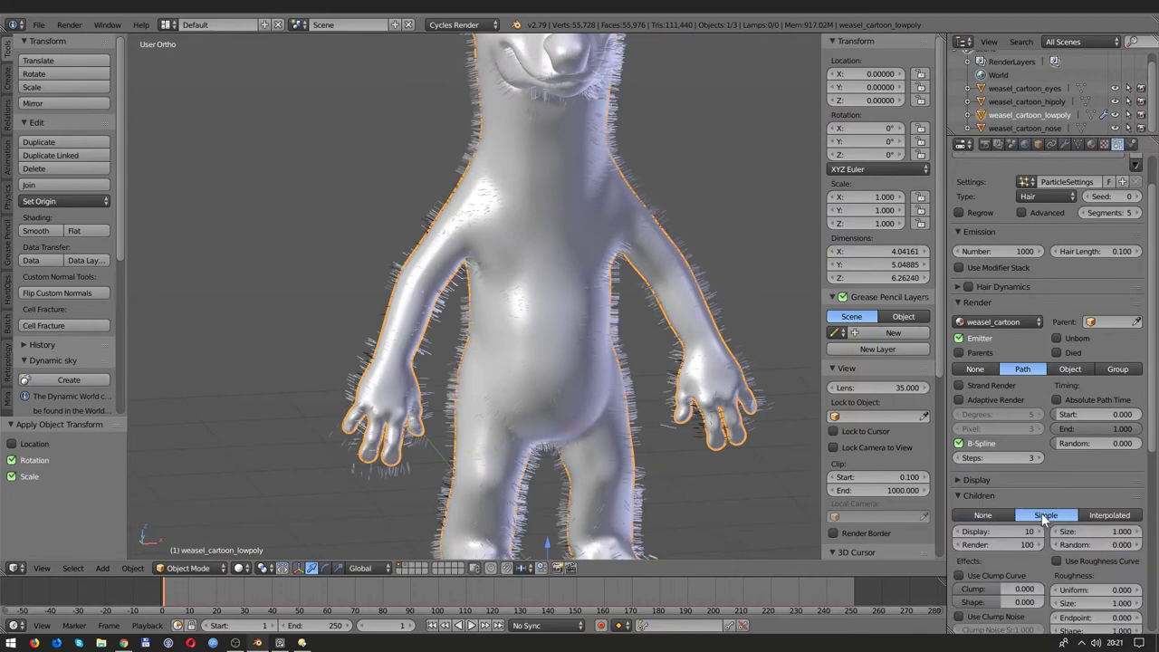
{"action": "left_click", "coordinate": [1109, 515]}
{"action": "left_click", "coordinate": [1046, 515]}
{"action": "mouse_move", "coordinate": [452, 425]}
{"action": "middle_mouse_down"}
{"action": "mouse_move", "coordinate": [546, 429]}
{"action": "mouse_move", "coordinate": [507, 453]}
{"action": "mouse_move", "coordinate": [751, 452]}
{"action": "mouse_move", "coordinate": [605, 462]}
{"action": "middle_mouse_up"}
{"action": "left_click", "coordinate": [1109, 515]}
{"action": "scroll", "coordinate": [962, 309], "scroll_direction": "up", "scroll_amount": 2}
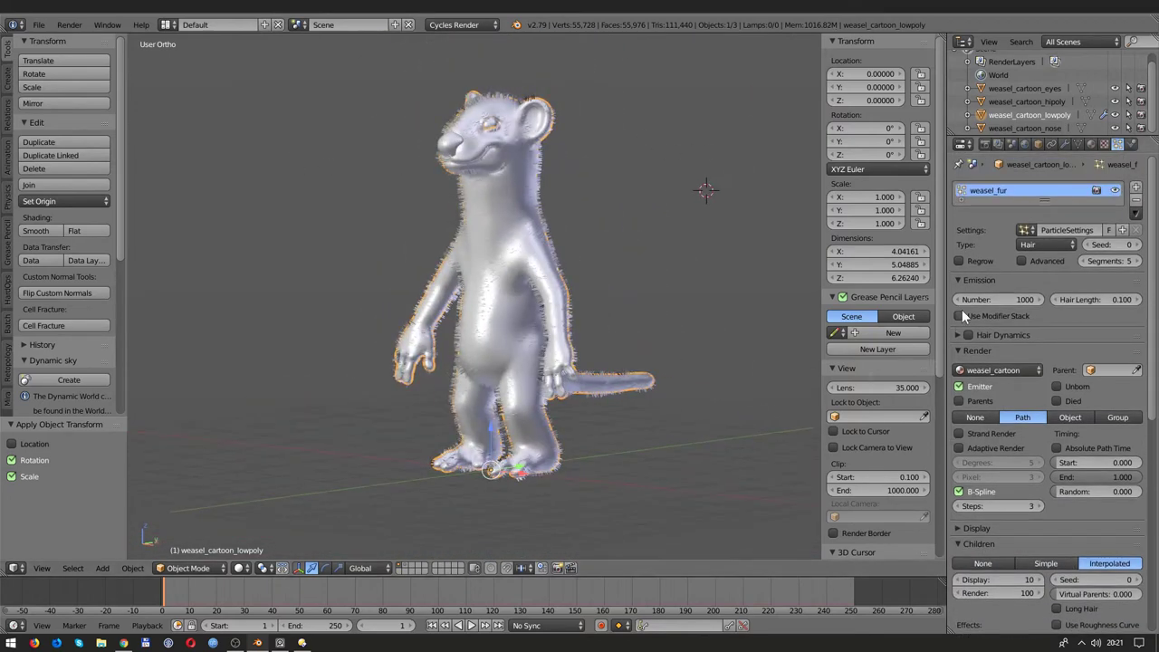
{"action": "scroll", "coordinate": [860, 415], "scroll_direction": "down", "scroll_amount": 6}
{"action": "middle_click_drag", "start_coordinate": [815, 435], "coordinate": [746, 441]}
{"action": "scroll", "coordinate": [721, 377], "scroll_direction": "up", "scroll_amount": 5}
Step: Raise the display children amount and expand the Vertex Groups and Cycles hair panels
{"action": "key", "text": "Tab"}
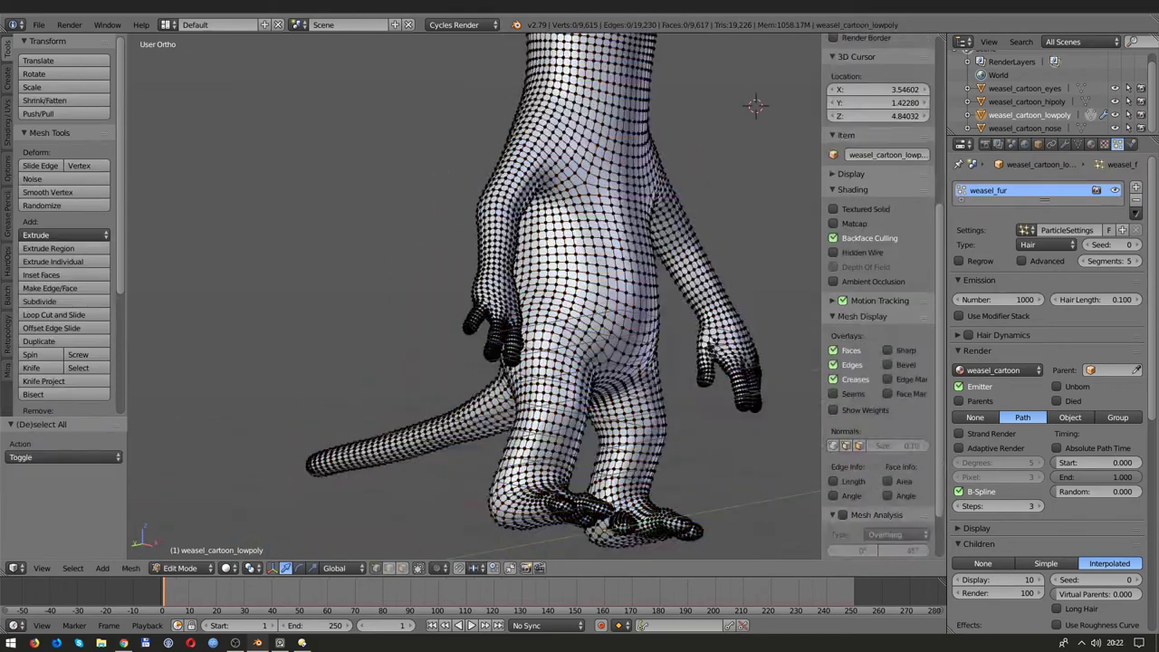
{"action": "key", "text": "Tab"}
{"action": "scroll", "coordinate": [721, 377], "scroll_direction": "down", "scroll_amount": 5}
{"action": "scroll", "coordinate": [721, 322], "scroll_direction": "up", "scroll_amount": 5}
{"action": "scroll", "coordinate": [989, 459], "scroll_direction": "down", "scroll_amount": 3}
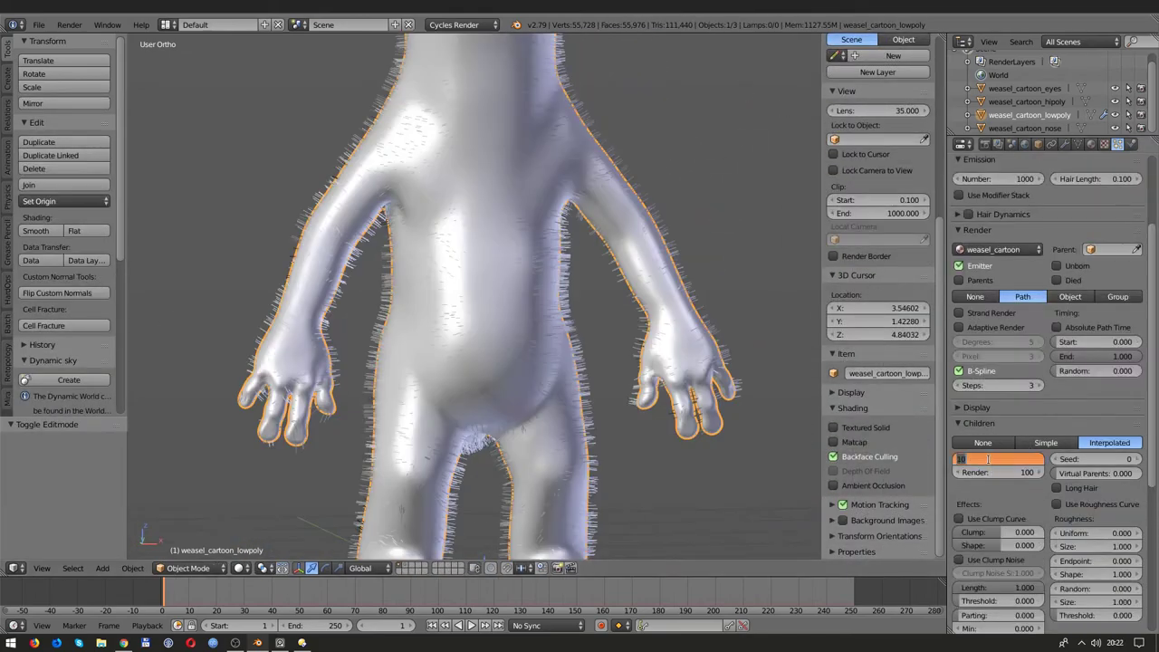
{"action": "left_click_drag", "start_coordinate": [989, 459], "coordinate": [1014, 459]}
{"action": "scroll", "coordinate": [996, 461], "scroll_direction": "down", "scroll_amount": 4}
{"action": "left_click", "coordinate": [988, 624]}
{"action": "scroll", "coordinate": [1005, 582], "scroll_direction": "down", "scroll_amount": 4}
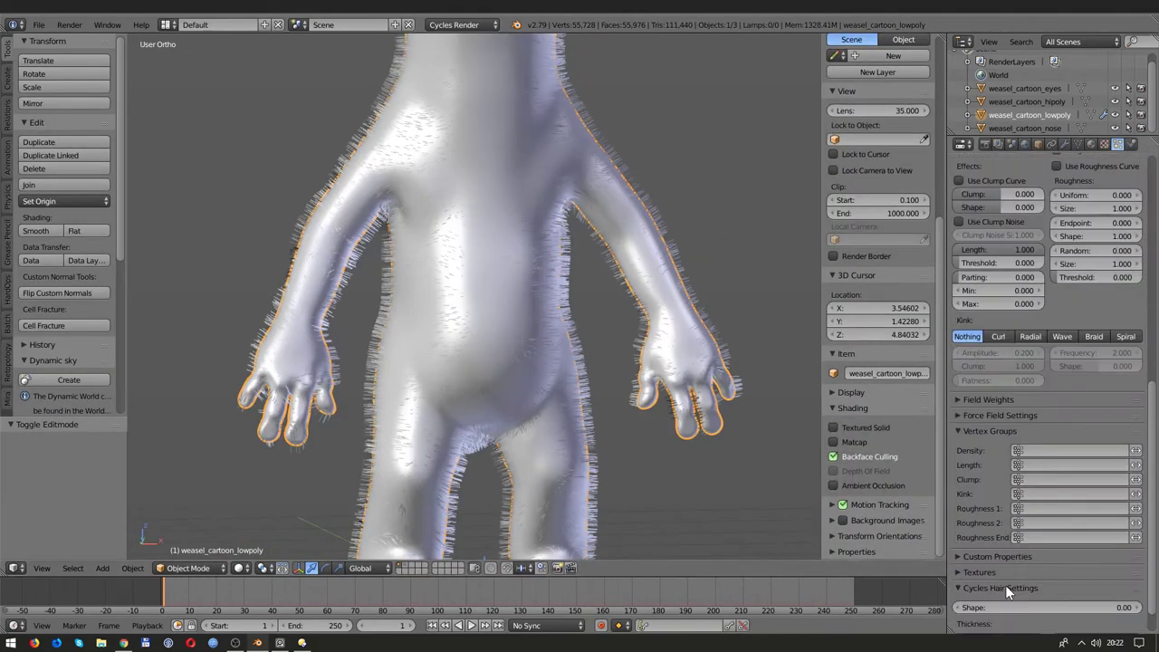
{"action": "scroll", "coordinate": [1005, 582], "scroll_direction": "down", "scroll_amount": 1}
{"action": "left_click", "coordinate": [987, 540]}
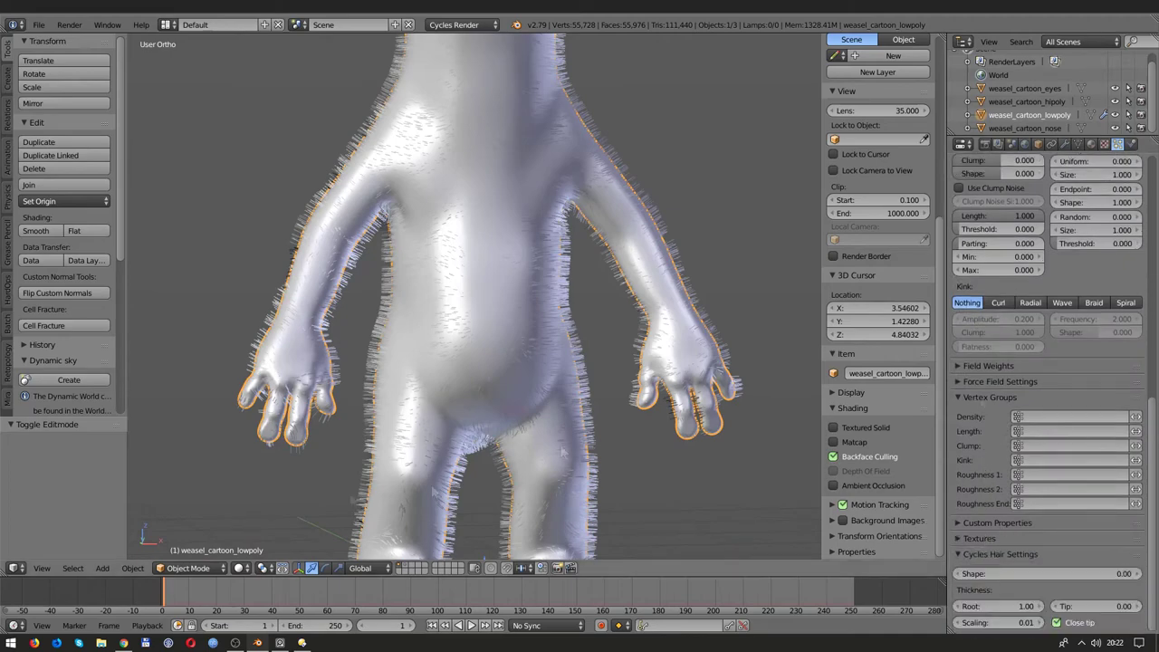
{"action": "left_click", "coordinate": [189, 568]}
Step: Enter Weight Paint mode and set hair Children to None
{"action": "left_click", "coordinate": [193, 491]}
{"action": "scroll", "coordinate": [971, 322], "scroll_direction": "up", "scroll_amount": 5}
{"action": "left_click", "coordinate": [982, 312]}
{"action": "scroll", "coordinate": [634, 399], "scroll_direction": "up", "scroll_amount": 1}
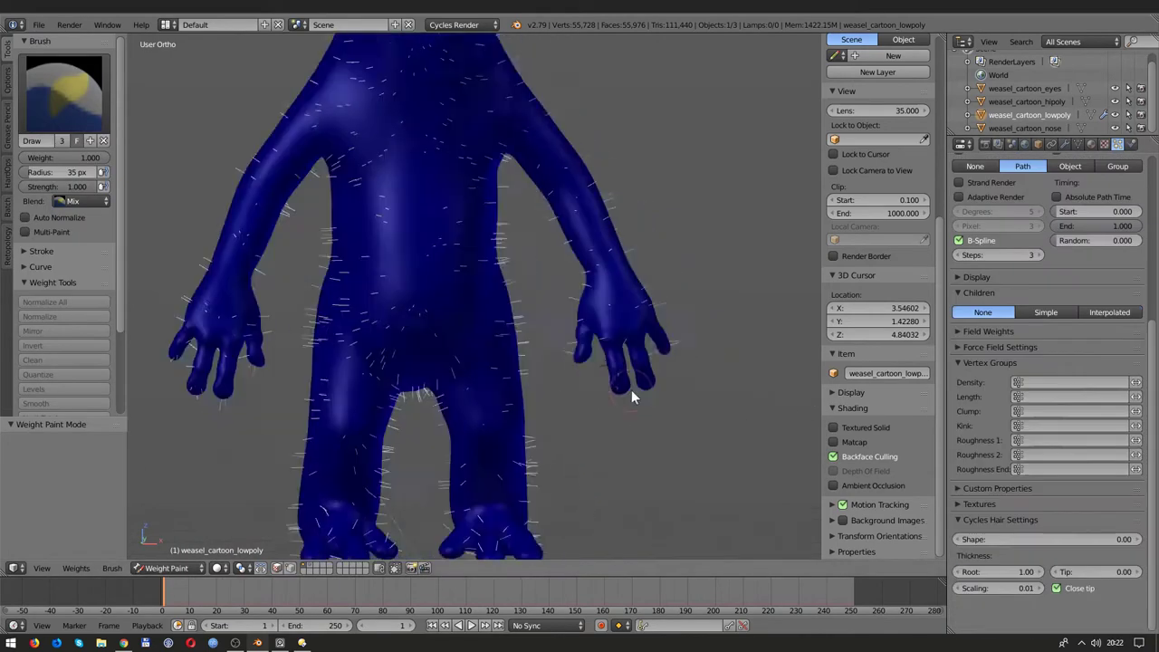
{"action": "scroll", "coordinate": [639, 410], "scroll_direction": "up", "scroll_amount": 1}
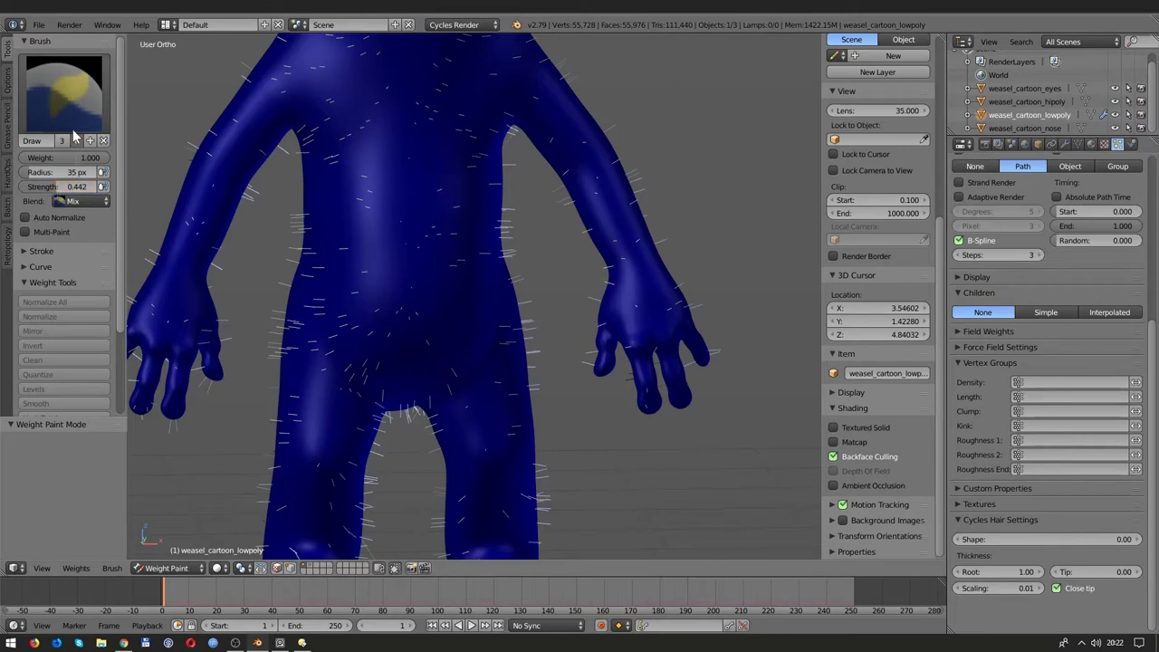
{"action": "scroll", "coordinate": [42, 226], "scroll_direction": "down", "scroll_amount": 1}
{"action": "scroll", "coordinate": [41, 226], "scroll_direction": "down", "scroll_amount": 3}
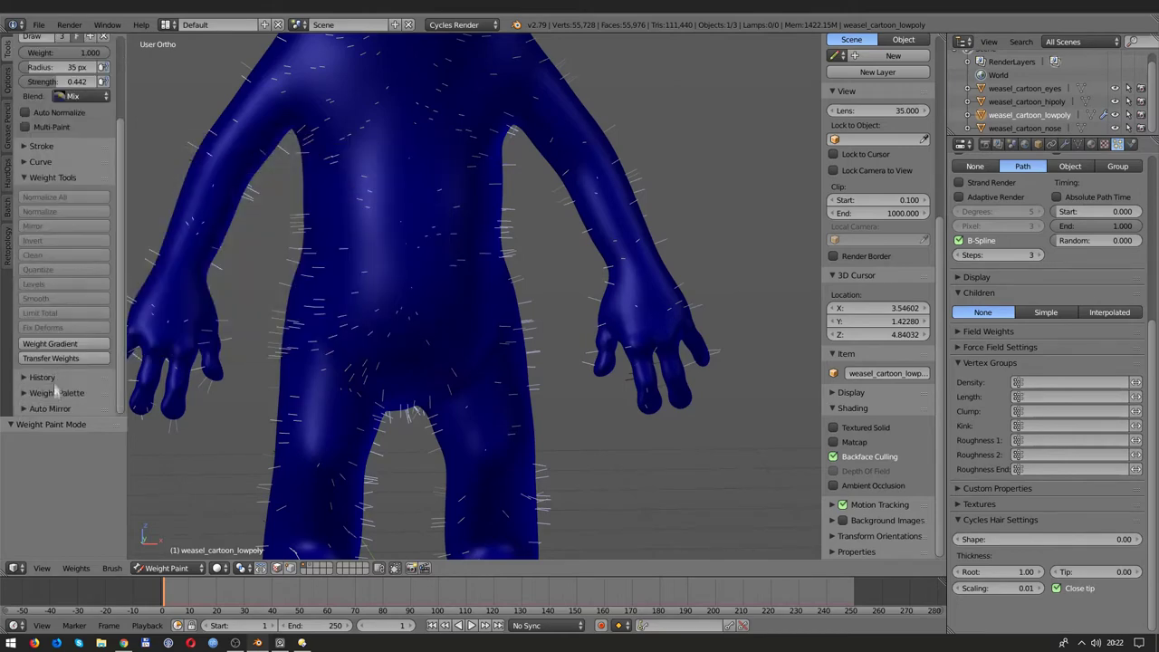
{"action": "scroll", "coordinate": [45, 272], "scroll_direction": "up", "scroll_amount": 4}
{"action": "scroll", "coordinate": [30, 142], "scroll_direction": "down", "scroll_amount": 1, "text": "ctrl"}
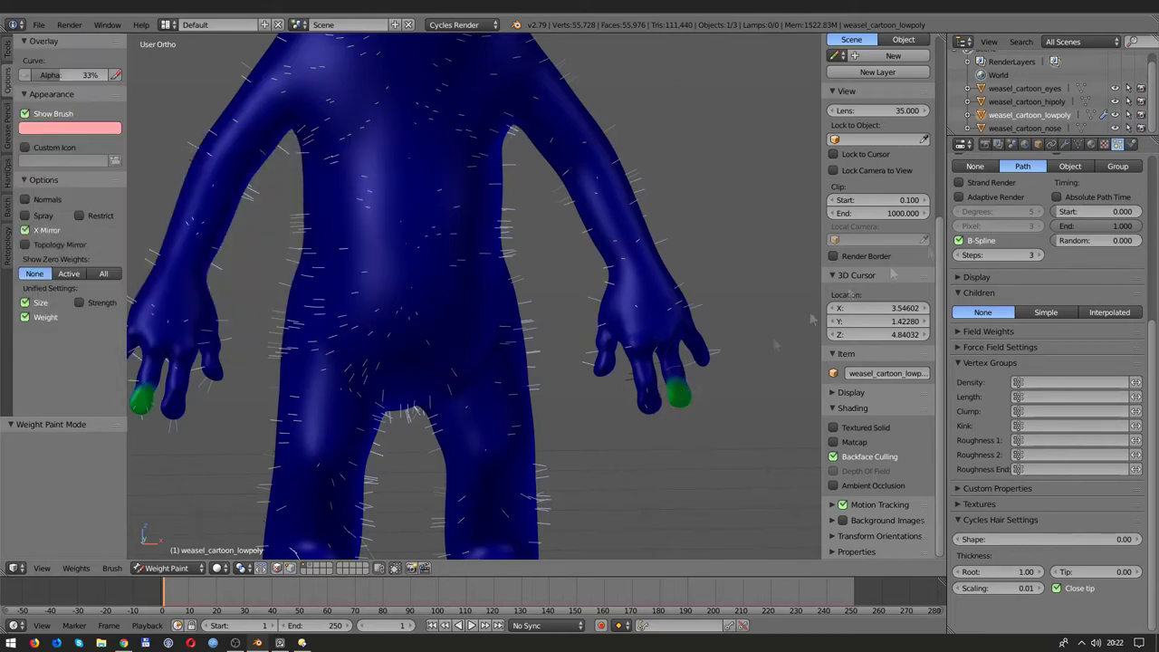
Step: Paint weight over the fingertips and hands up to the wrists
{"action": "left_click", "coordinate": [648, 396]}
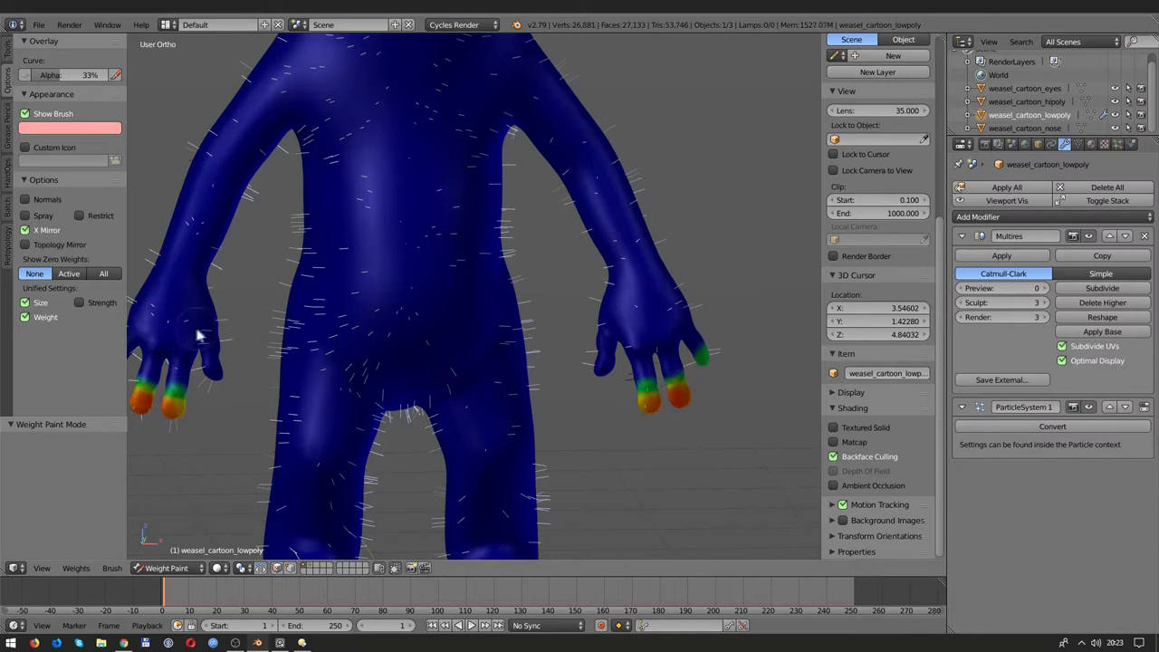
{"action": "scroll", "coordinate": [53, 89], "scroll_direction": "up", "scroll_amount": 1, "text": "ctrl"}
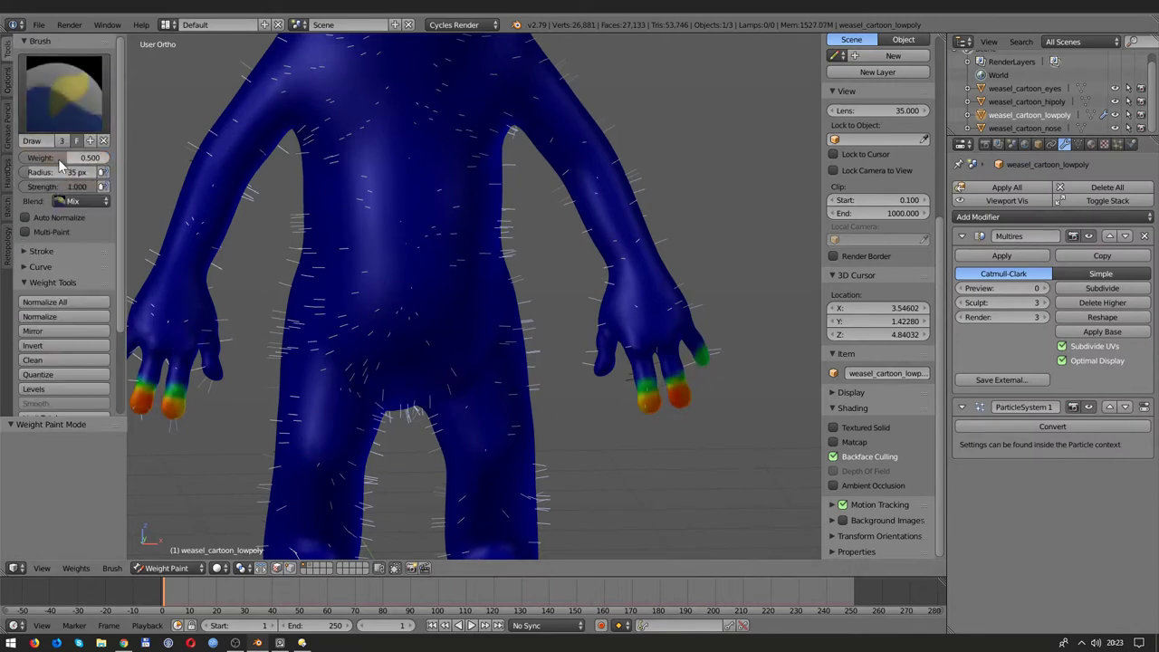
{"action": "left_click_drag", "start_coordinate": [640, 344], "coordinate": [650, 332]}
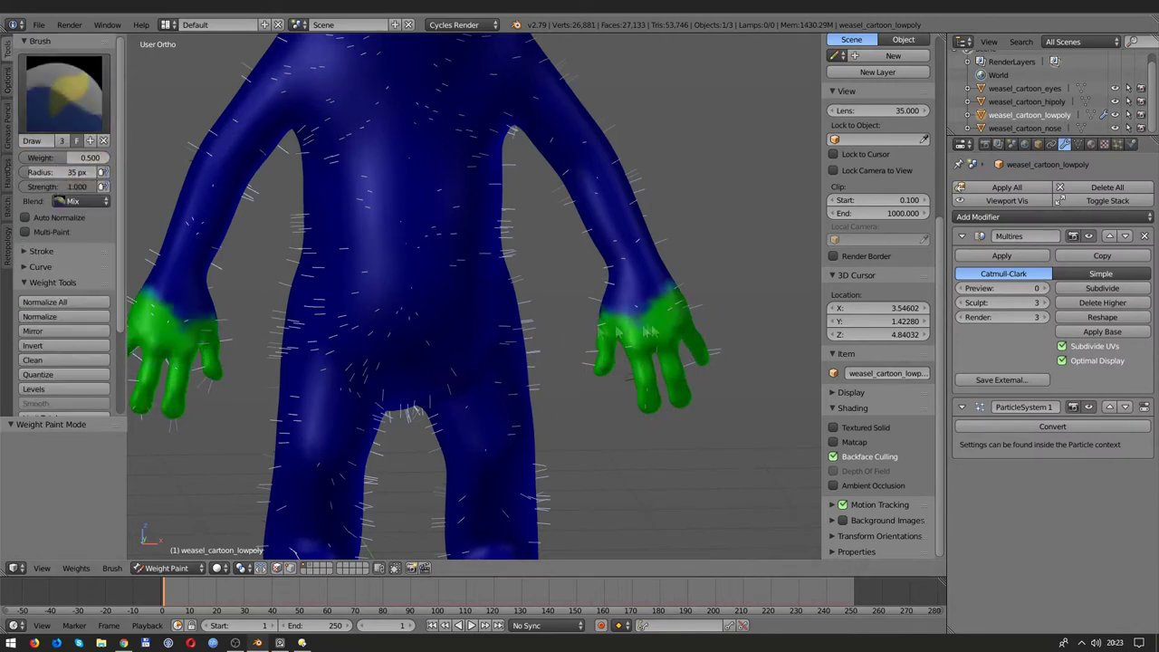
{"action": "mouse_move", "coordinate": [733, 308]}
{"action": "middle_mouse_down"}
{"action": "mouse_move", "coordinate": [622, 343]}
{"action": "mouse_move", "coordinate": [657, 277]}
{"action": "mouse_move", "coordinate": [584, 312]}
{"action": "middle_mouse_up"}
Step: Blend the wrists using the Blur brush and a lower-weight Draw band
{"action": "key", "text": "2"}
{"action": "mouse_move", "coordinate": [666, 306]}
{"action": "middle_mouse_down"}
{"action": "mouse_move", "coordinate": [202, 298]}
{"action": "mouse_move", "coordinate": [471, 299]}
{"action": "mouse_move", "coordinate": [407, 298]}
{"action": "middle_mouse_up"}
{"action": "left_click", "coordinate": [79, 113]}
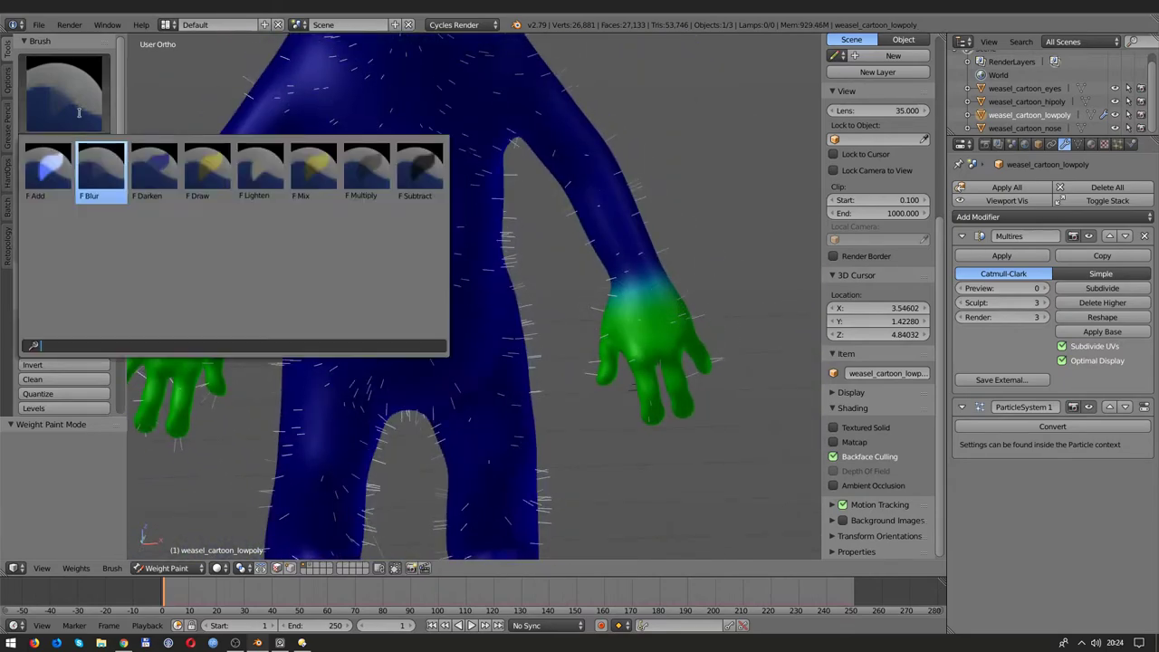
{"action": "left_click", "coordinate": [206, 168]}
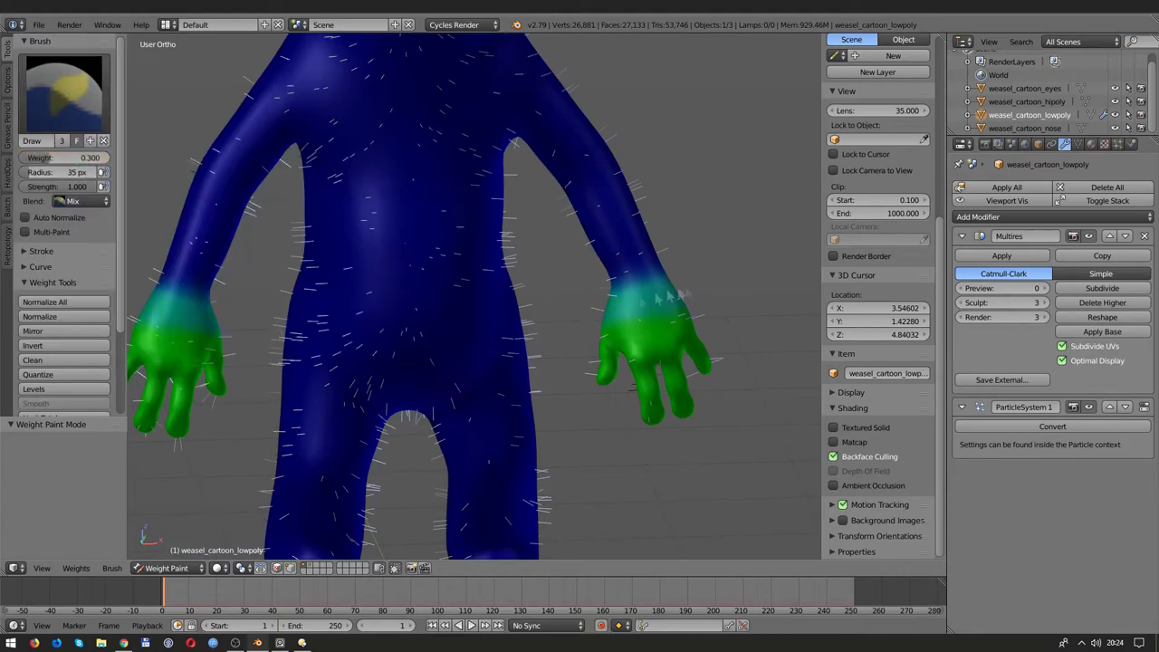
{"action": "middle_click_drag", "start_coordinate": [608, 312], "coordinate": [380, 308]}
{"action": "left_click", "coordinate": [63, 91]}
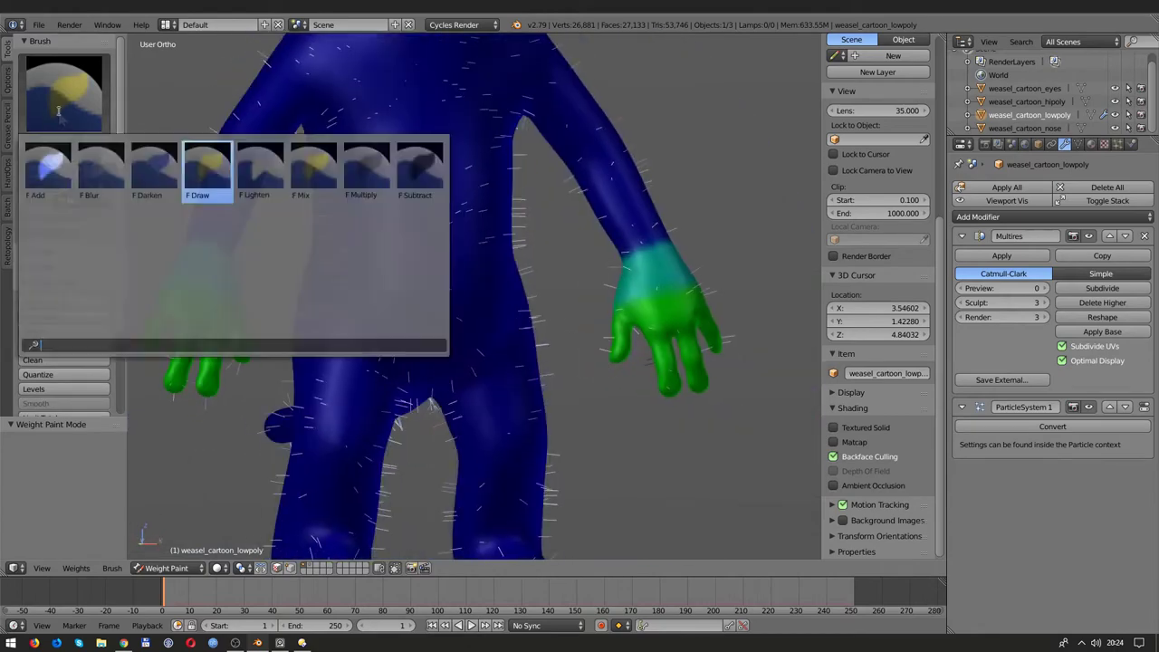
{"action": "left_click", "coordinate": [103, 177]}
{"action": "mouse_move", "coordinate": [664, 298]}
{"action": "middle_mouse_down"}
{"action": "mouse_move", "coordinate": [326, 290]}
{"action": "mouse_move", "coordinate": [672, 308]}
{"action": "mouse_move", "coordinate": [272, 300]}
{"action": "mouse_move", "coordinate": [671, 301]}
{"action": "mouse_move", "coordinate": [272, 295]}
{"action": "mouse_move", "coordinate": [652, 300]}
{"action": "middle_mouse_up"}
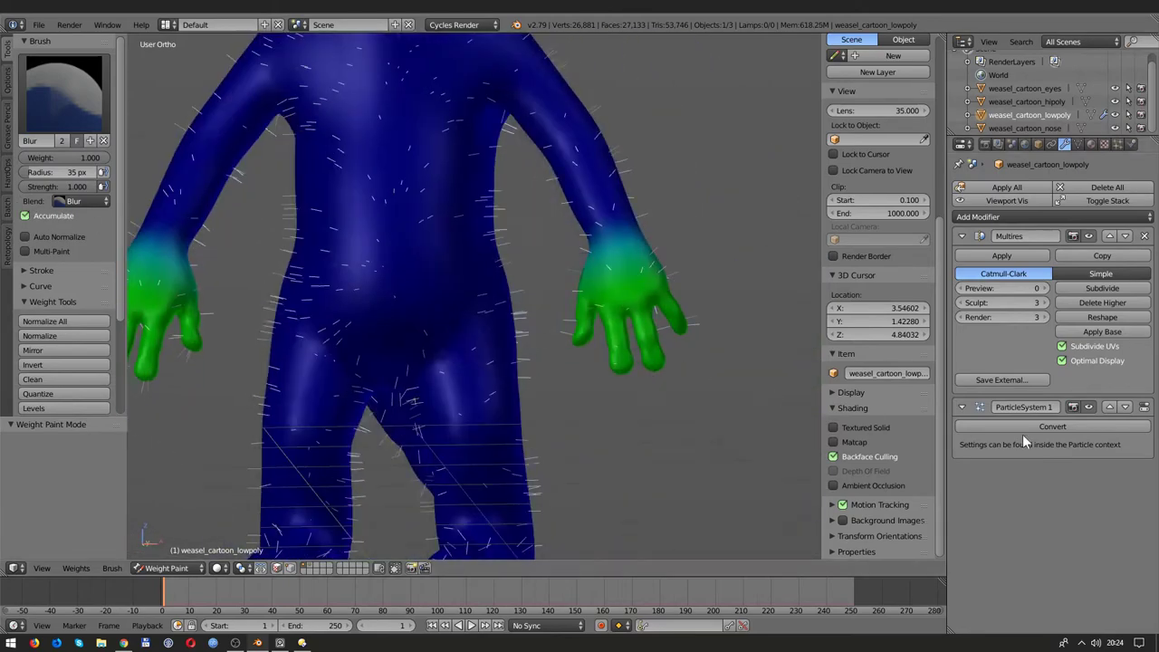
Step: Assign the vertex group Group to hair Length and invert its weights
{"action": "left_click", "coordinate": [1117, 144]}
{"action": "left_click", "coordinate": [1025, 413]}
{"action": "left_click", "coordinate": [1026, 415]}
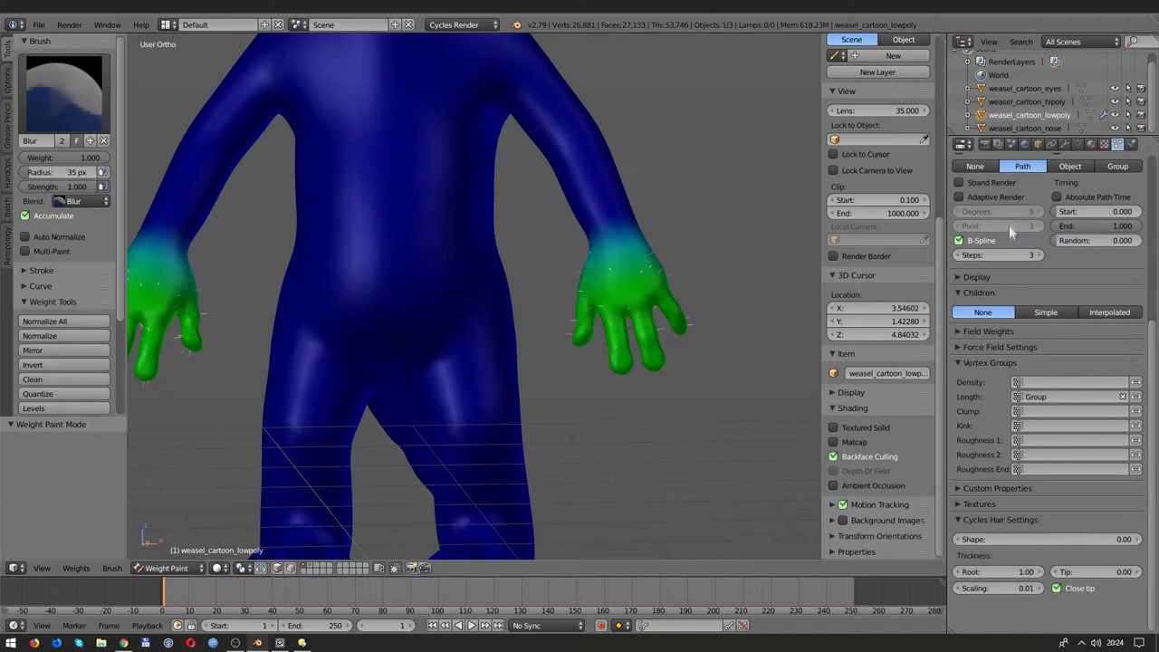
{"action": "left_click", "coordinate": [31, 364]}
{"action": "left_click", "coordinate": [1078, 144]}
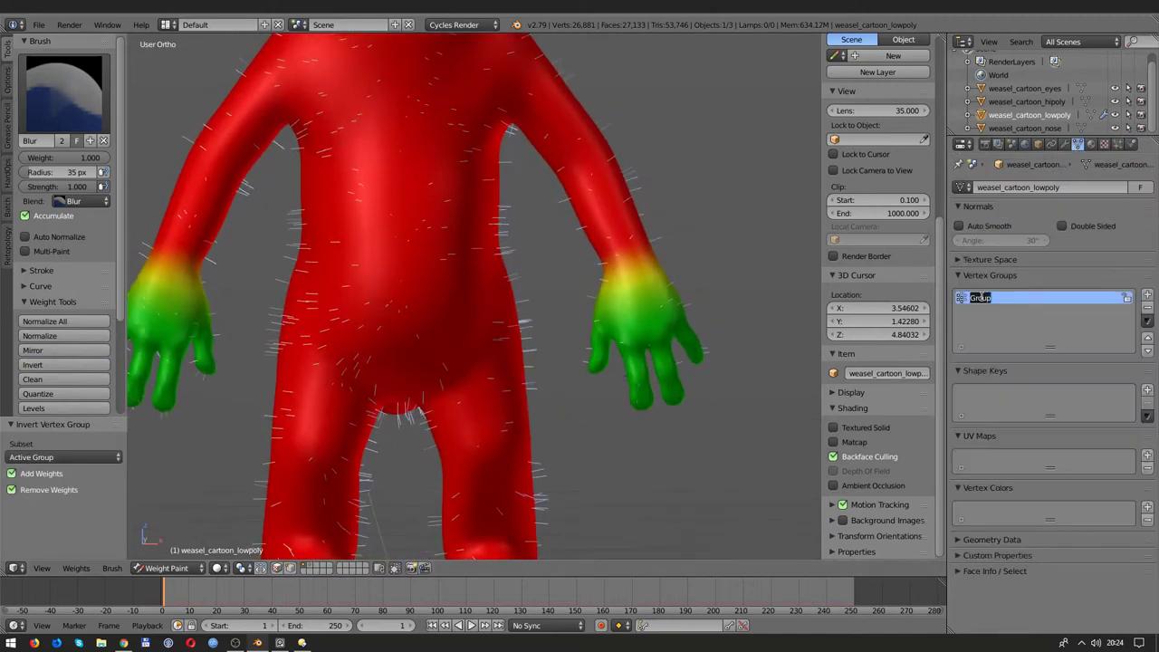
Step: Rename the vertex group to 'length', correcting the 'lenght' typo
{"action": "type", "text": "lenght"}
{"action": "key", "text": "Return"}
{"action": "left_click", "coordinate": [1117, 144]}
{"action": "left_click", "coordinate": [1077, 144]}
{"action": "type", "text": "length"}
{"action": "key", "text": "Return"}
{"action": "scroll", "coordinate": [589, 370], "scroll_direction": "down", "scroll_amount": 4}
{"action": "scroll", "coordinate": [637, 407], "scroll_direction": "up", "scroll_amount": 4}
Step: Paint zero weight onto the toes and soles of the feet
{"action": "middle_click_drag", "start_coordinate": [637, 407], "coordinate": [647, 267], "text": "shift"}
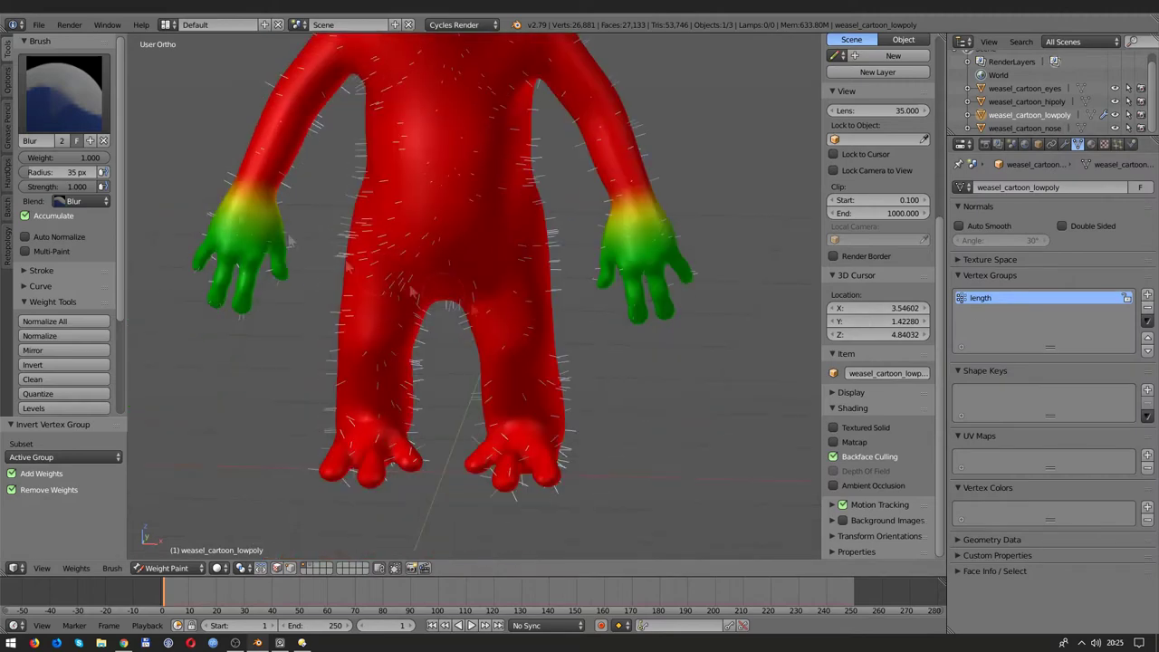
{"action": "middle_click_drag", "start_coordinate": [487, 434], "coordinate": [486, 480]}
{"action": "left_click_drag", "start_coordinate": [376, 489], "coordinate": [487, 501]}
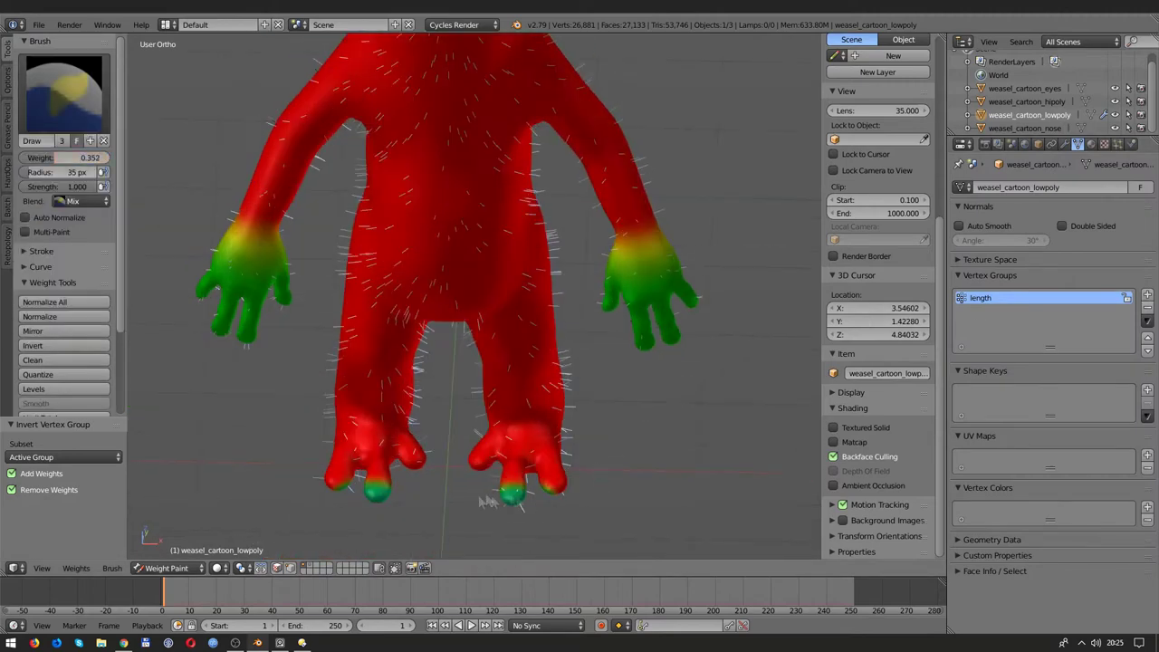
{"action": "middle_click_drag", "start_coordinate": [523, 507], "coordinate": [436, 476]}
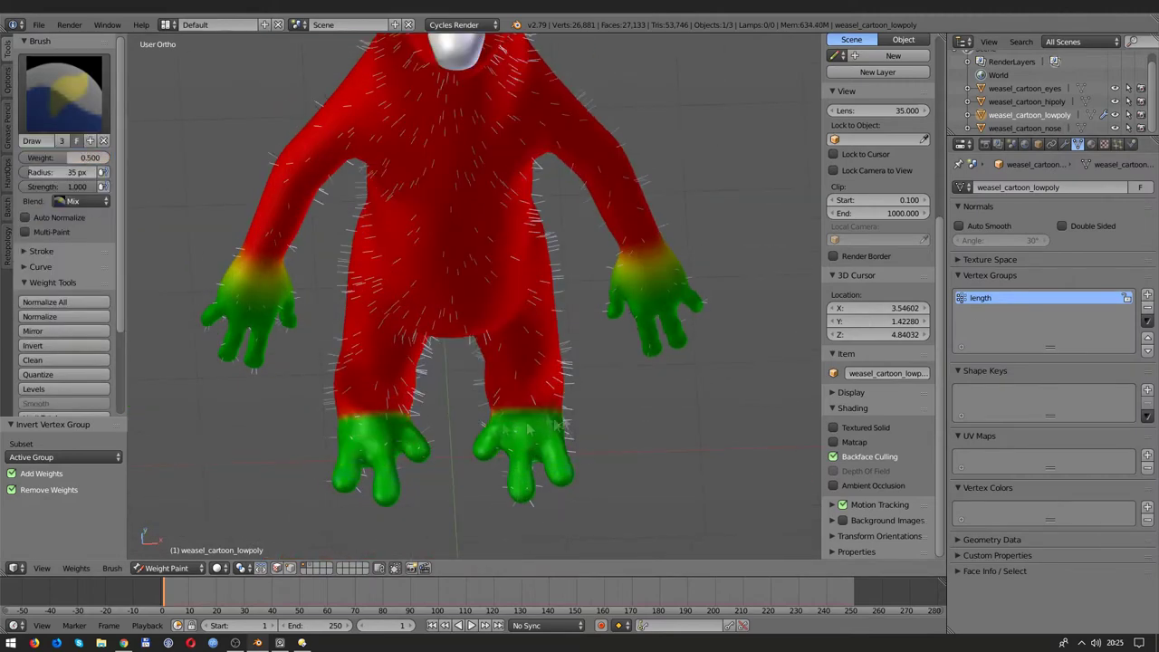
{"action": "mouse_move", "coordinate": [529, 426]}
{"action": "middle_mouse_down"}
{"action": "mouse_move", "coordinate": [530, 342]}
{"action": "mouse_move", "coordinate": [414, 412]}
{"action": "mouse_move", "coordinate": [172, 182]}
{"action": "middle_mouse_up"}
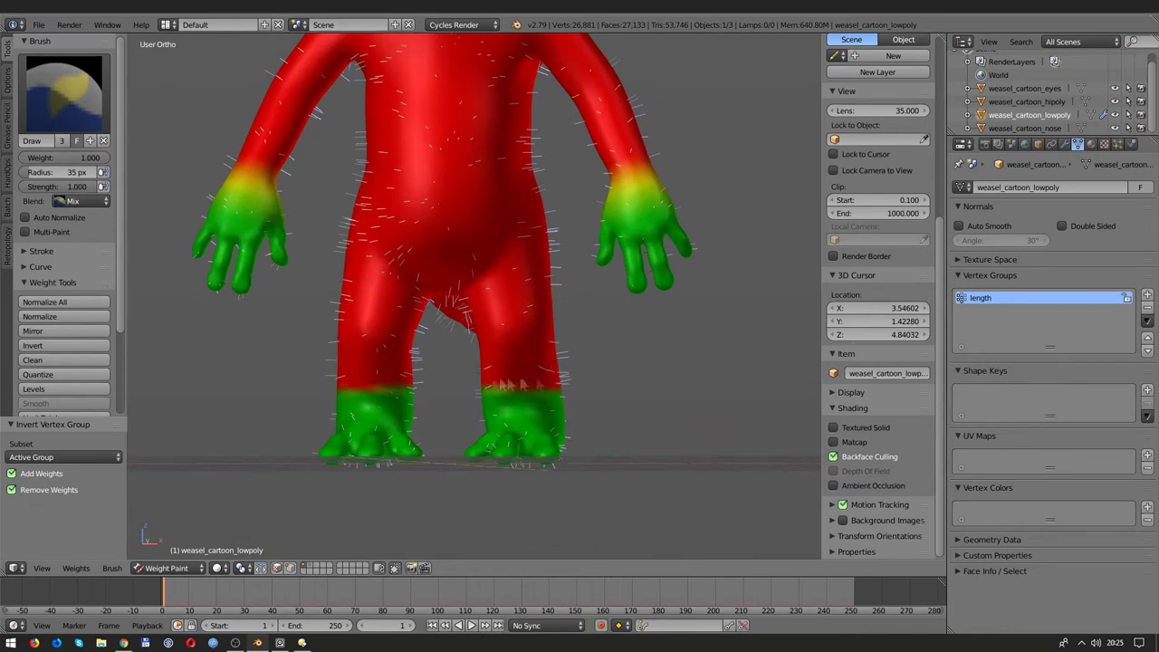
{"action": "middle_click_drag", "start_coordinate": [504, 385], "coordinate": [447, 386]}
{"action": "mouse_move", "coordinate": [380, 408]}
{"action": "middle_mouse_down"}
{"action": "mouse_move", "coordinate": [566, 412]}
{"action": "mouse_move", "coordinate": [271, 425]}
{"action": "middle_mouse_up"}
Step: Switch between the Blur and Draw brushes while checking the tail and feet
{"action": "left_click", "coordinate": [64, 91]}
{"action": "left_click", "coordinate": [109, 136]}
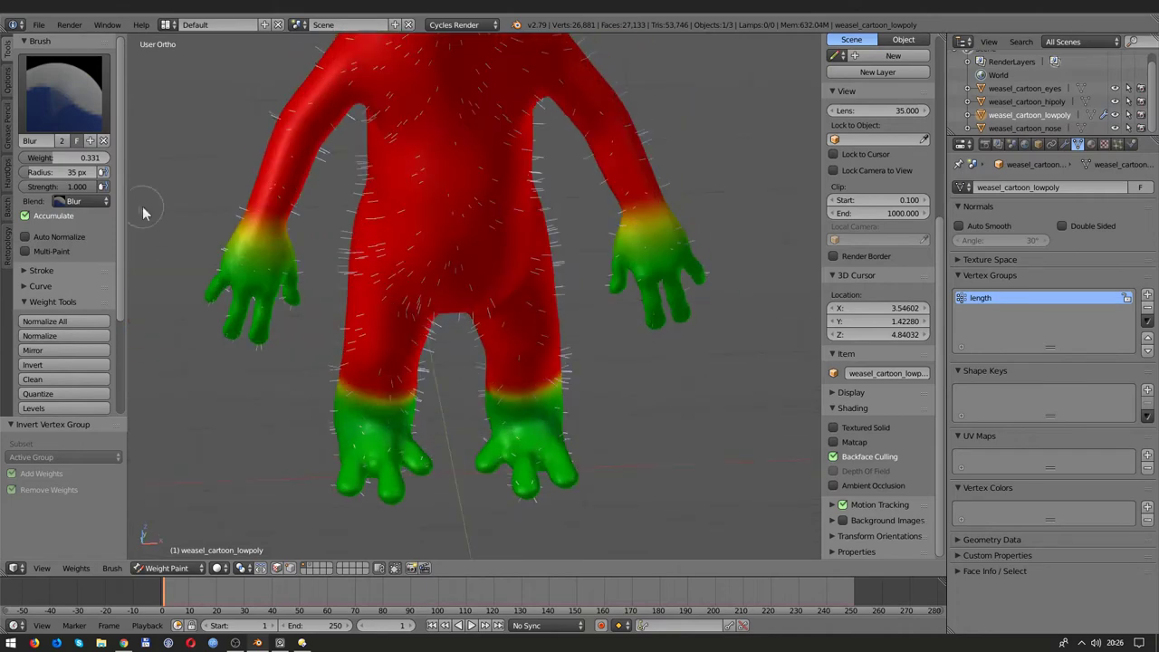
{"action": "left_click", "coordinate": [63, 91]}
{"action": "left_click", "coordinate": [182, 226]}
{"action": "mouse_move", "coordinate": [490, 441]}
{"action": "middle_mouse_down"}
{"action": "mouse_move", "coordinate": [367, 416]}
{"action": "mouse_move", "coordinate": [344, 398]}
{"action": "middle_mouse_up"}
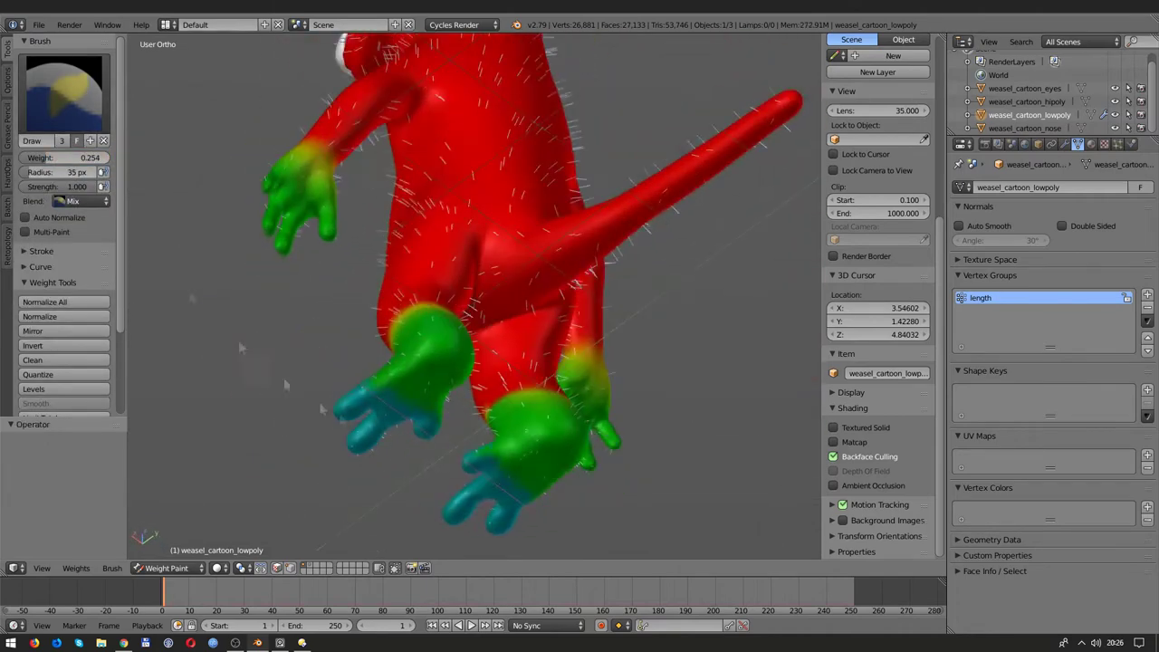
{"action": "left_click", "coordinate": [66, 110]}
{"action": "left_click", "coordinate": [89, 168]}
{"action": "left_click", "coordinate": [66, 91]}
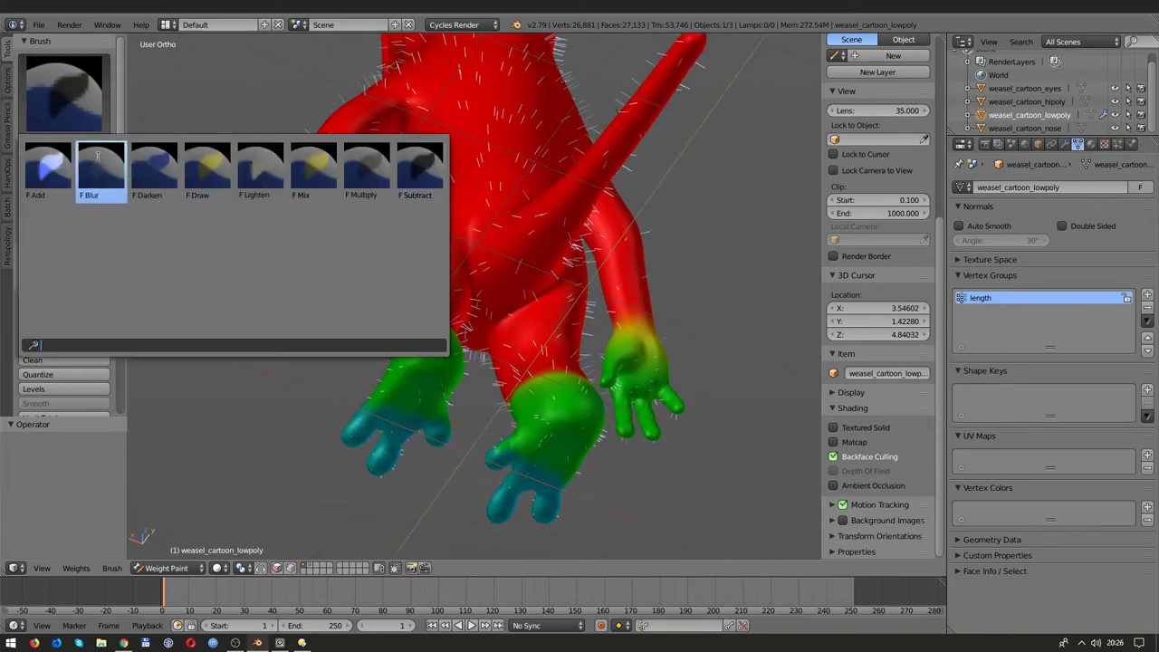
{"action": "mouse_move", "coordinate": [408, 407]}
{"action": "middle_mouse_down"}
{"action": "mouse_move", "coordinate": [534, 433]}
{"action": "mouse_move", "coordinate": [471, 416]}
{"action": "mouse_move", "coordinate": [589, 412]}
{"action": "mouse_move", "coordinate": [498, 401]}
{"action": "mouse_move", "coordinate": [684, 401]}
{"action": "mouse_move", "coordinate": [471, 389]}
{"action": "mouse_move", "coordinate": [362, 272]}
{"action": "mouse_move", "coordinate": [64, 118]}
{"action": "middle_mouse_up"}
Step: With the Draw brush and Normals enabled, paint zero weight along the paw's lower edge
{"action": "left_click", "coordinate": [63, 118]}
{"action": "left_click", "coordinate": [122, 199]}
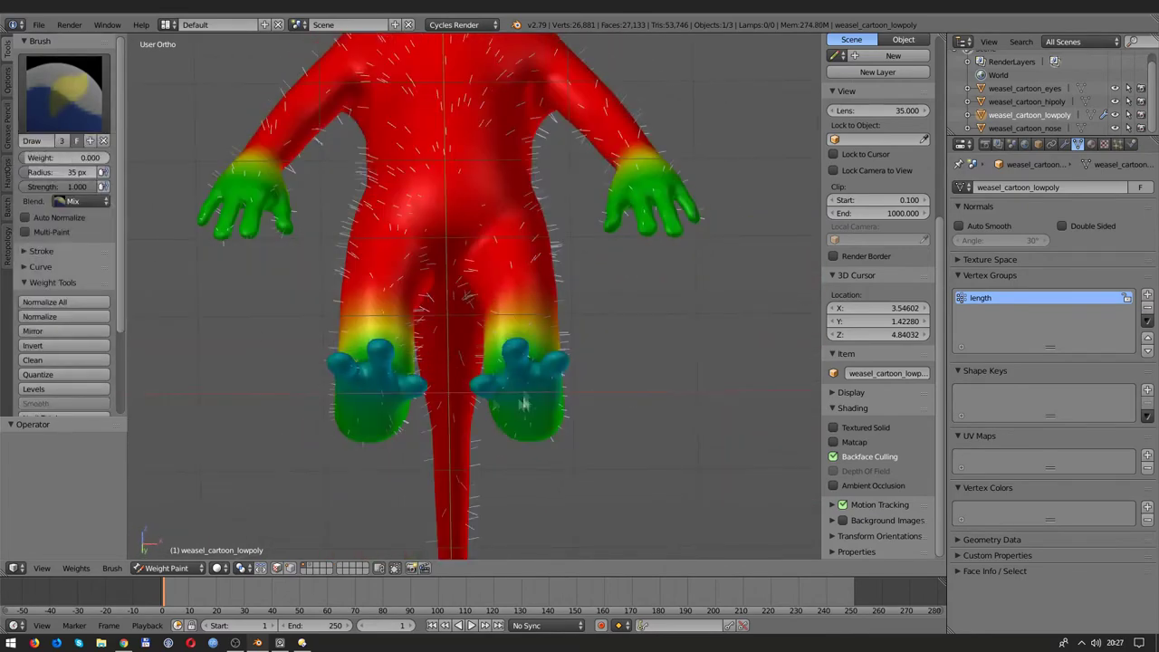
{"action": "middle_click_drag", "start_coordinate": [523, 403], "coordinate": [543, 345]}
{"action": "scroll", "coordinate": [544, 344], "scroll_direction": "up", "scroll_amount": 5}
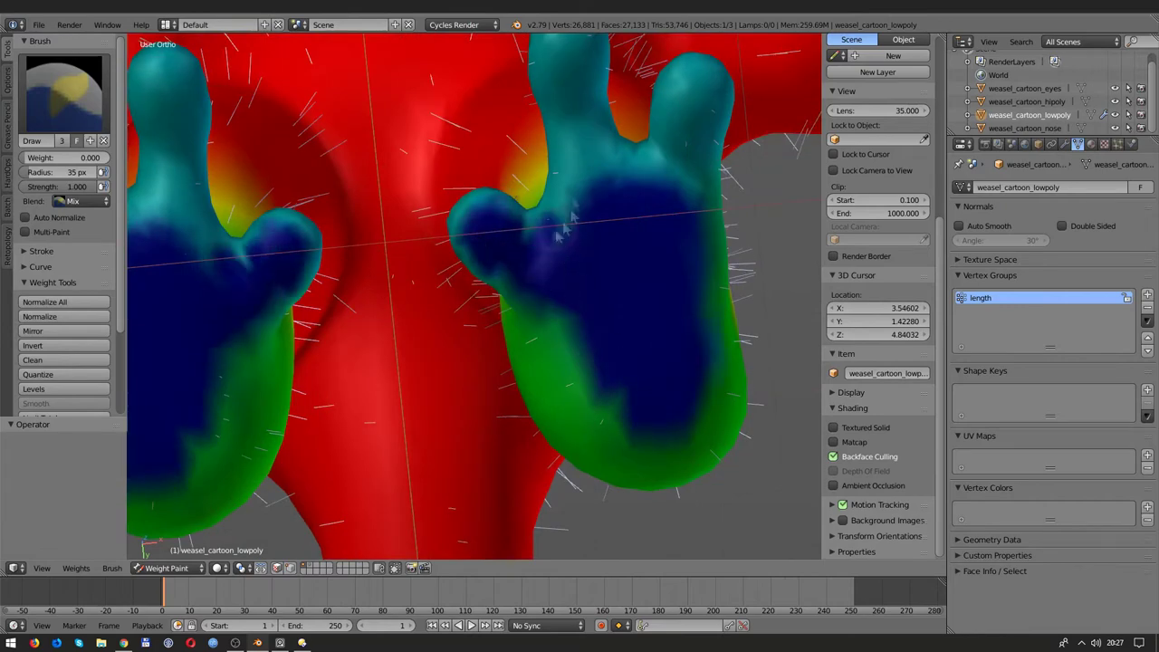
{"action": "middle_click_drag", "start_coordinate": [564, 226], "coordinate": [582, 225]}
{"action": "left_click", "coordinate": [7, 243]}
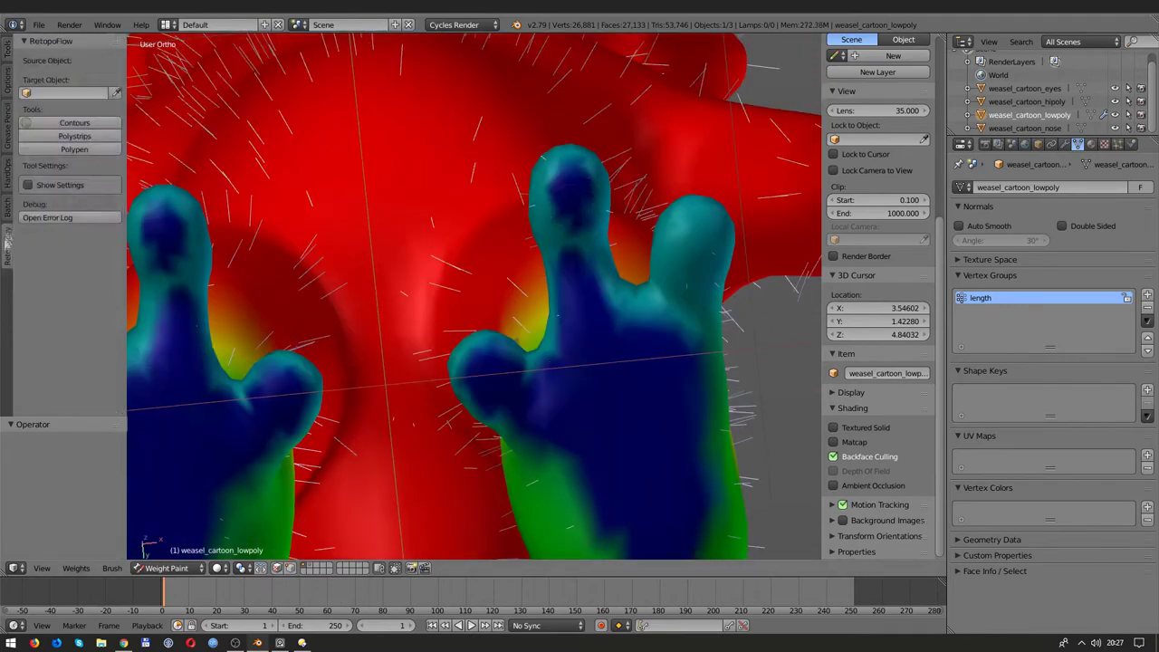
{"action": "left_click", "coordinate": [7, 80]}
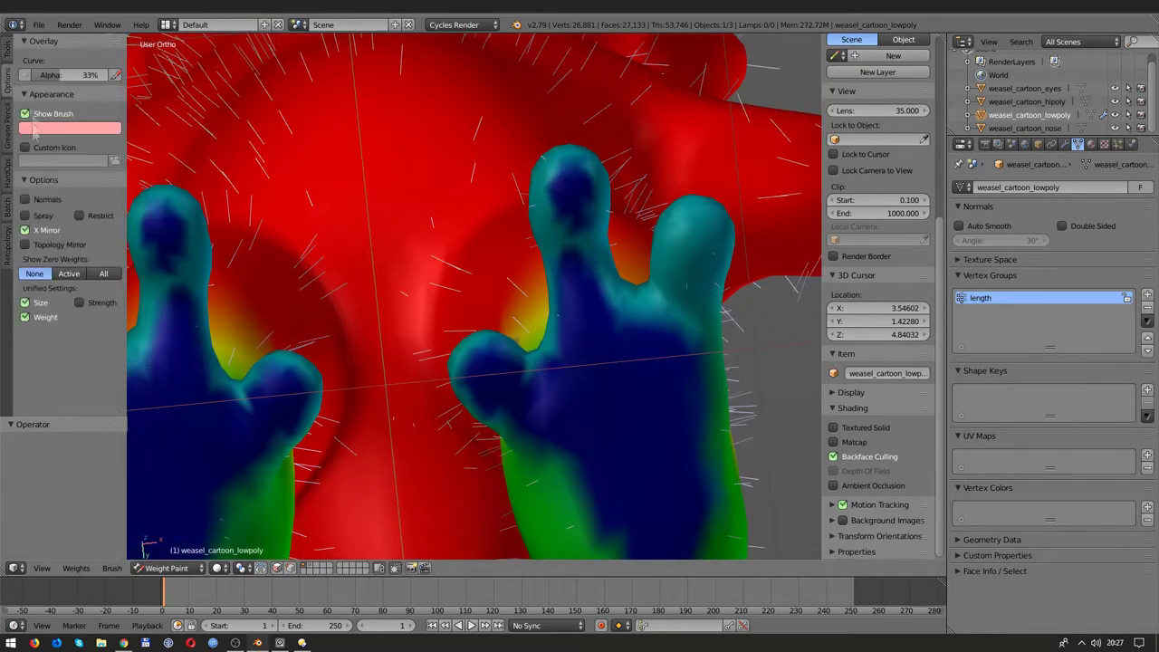
{"action": "left_click", "coordinate": [53, 201]}
{"action": "mouse_move", "coordinate": [381, 262]}
{"action": "middle_mouse_down"}
{"action": "mouse_move", "coordinate": [404, 262]}
{"action": "mouse_move", "coordinate": [686, 415]}
{"action": "middle_mouse_up"}
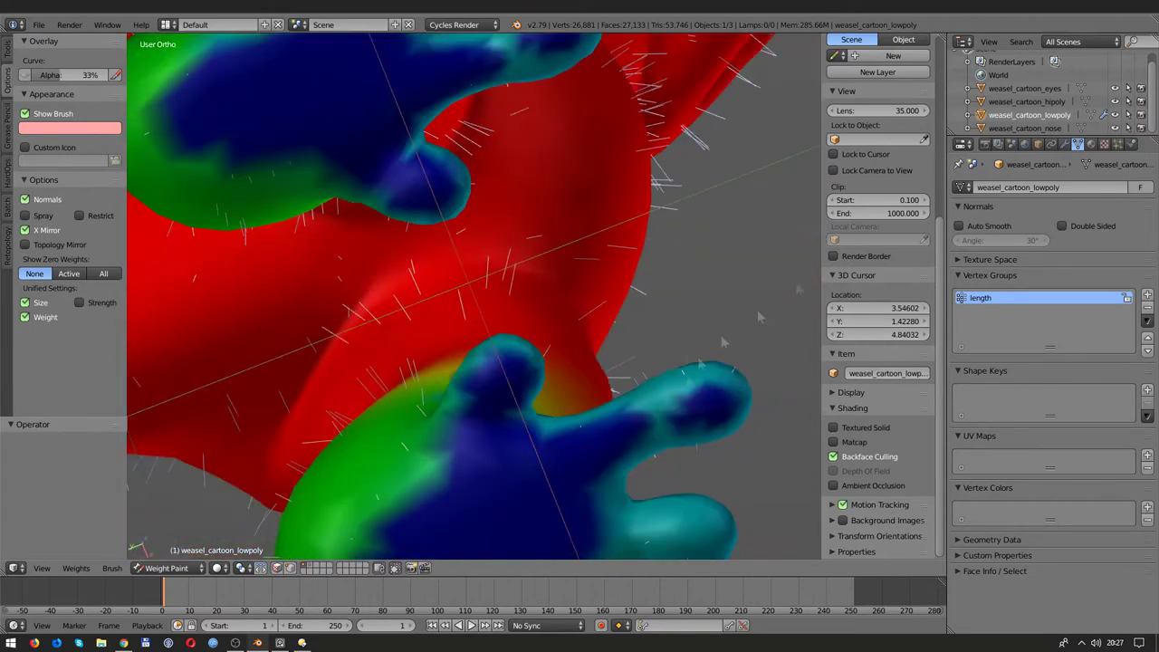
{"action": "mouse_move", "coordinate": [788, 426]}
{"action": "middle_mouse_down"}
{"action": "mouse_move", "coordinate": [638, 382]}
{"action": "mouse_move", "coordinate": [311, 233]}
{"action": "middle_mouse_up"}
{"action": "left_click_drag", "start_coordinate": [295, 303], "coordinate": [360, 357]}
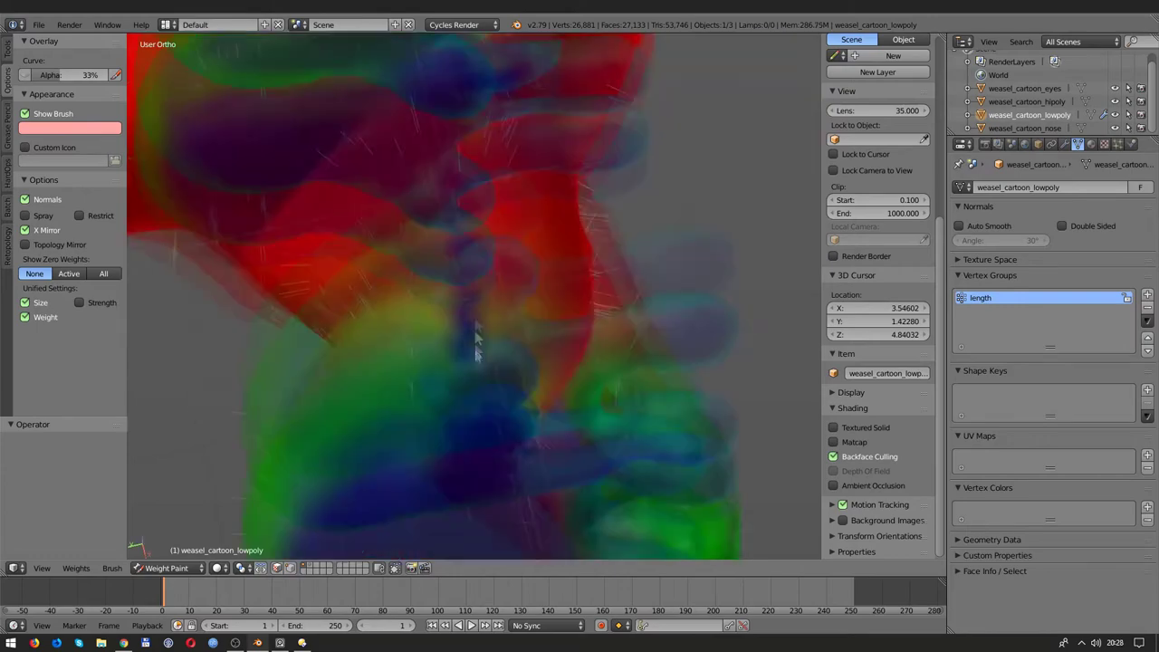
{"action": "middle_click_drag", "start_coordinate": [516, 181], "coordinate": [471, 299]}
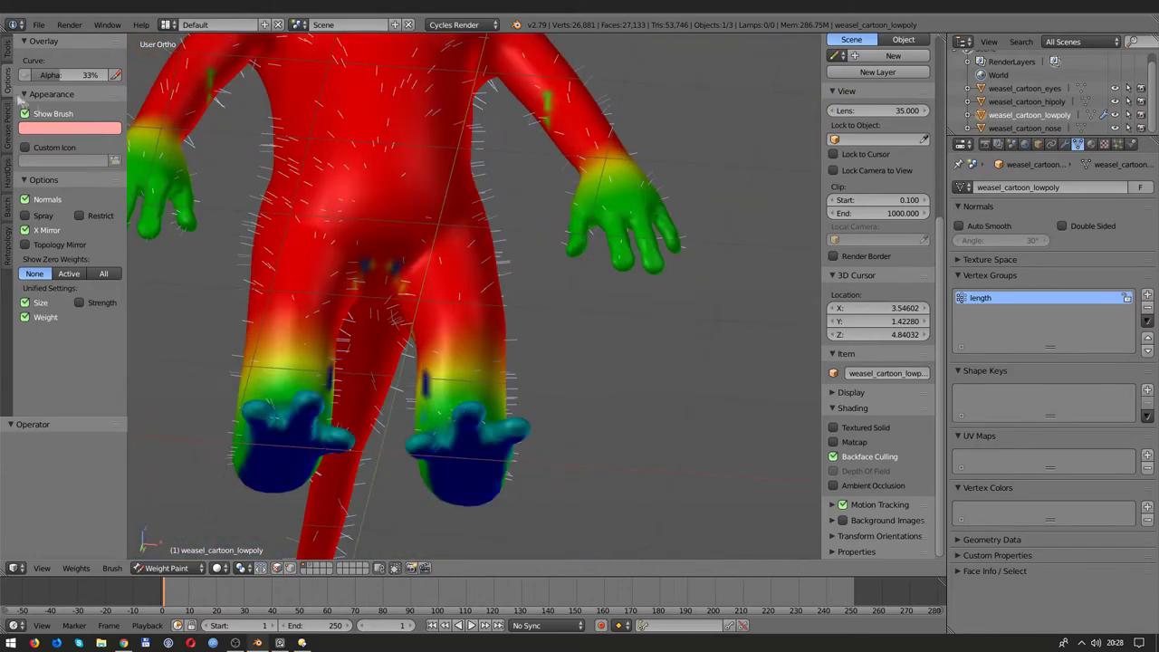
Step: Raise the brush weight to 1.000 and switch to the Blur brush
{"action": "left_click", "coordinate": [7, 53]}
{"action": "left_click_drag", "start_coordinate": [54, 158], "coordinate": [113, 158]}
{"action": "middle_click_drag", "start_coordinate": [548, 113], "coordinate": [543, 154]}
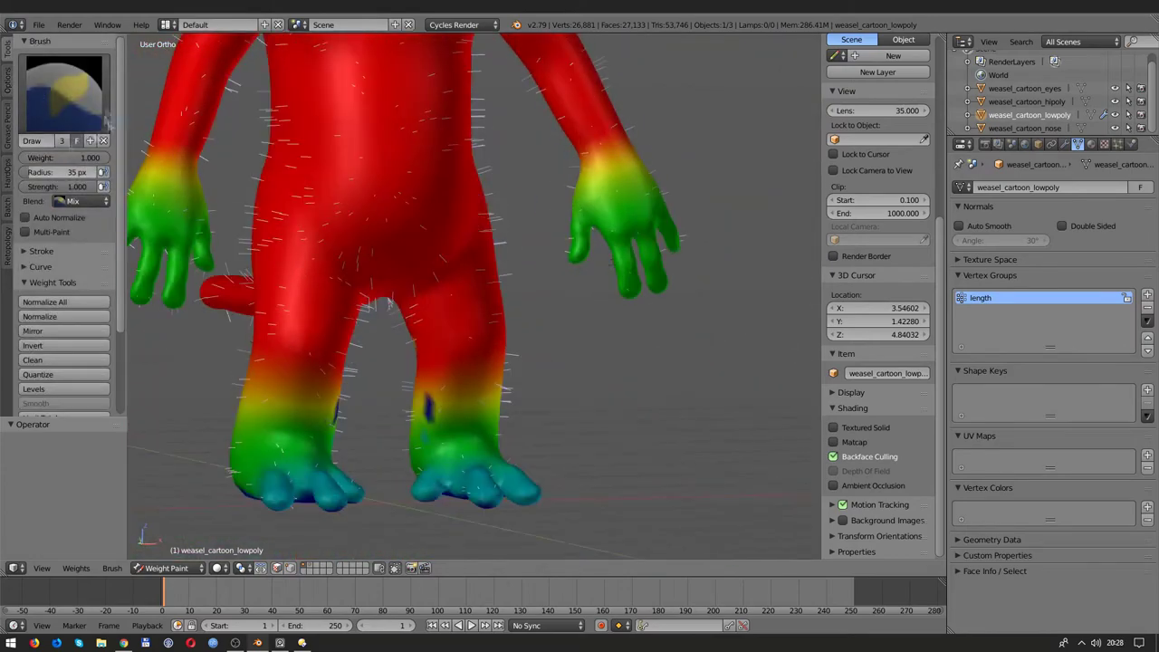
{"action": "left_click", "coordinate": [63, 90]}
{"action": "left_click", "coordinate": [99, 177]}
{"action": "middle_click_drag", "start_coordinate": [487, 401], "coordinate": [178, 374]}
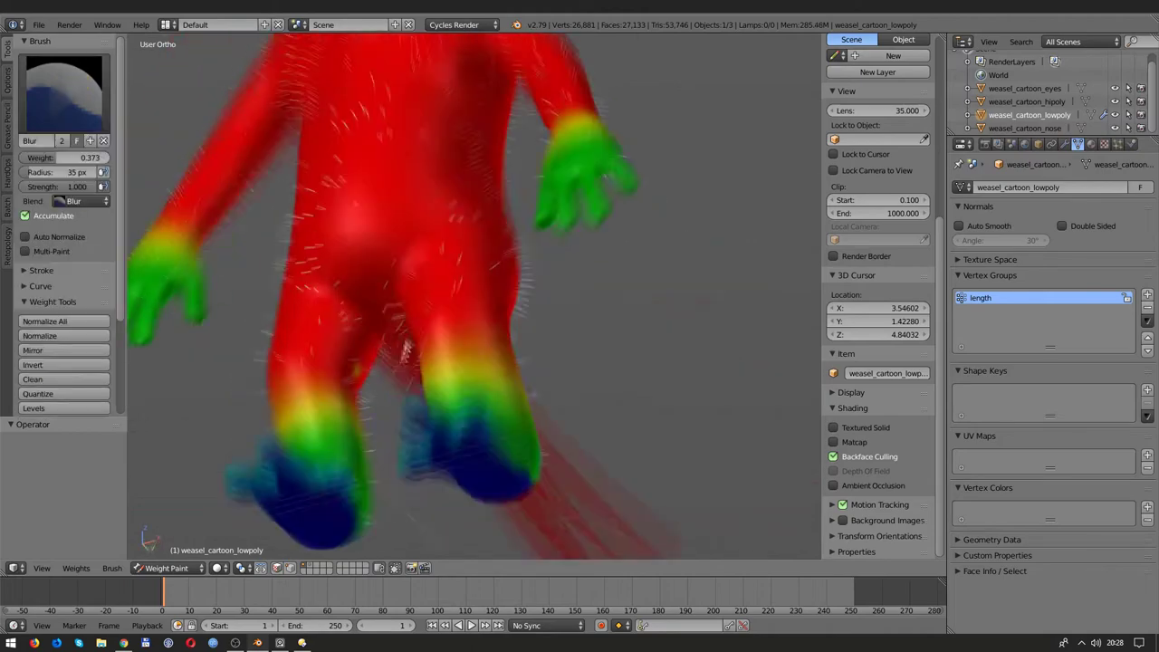
Step: With the Draw brush, paint zero weight on the back of the hand and one finger
{"action": "left_click", "coordinate": [63, 90]}
{"action": "left_click", "coordinate": [208, 168]}
{"action": "middle_click_drag", "start_coordinate": [259, 189], "coordinate": [471, 212]}
{"action": "left_click", "coordinate": [472, 213]}
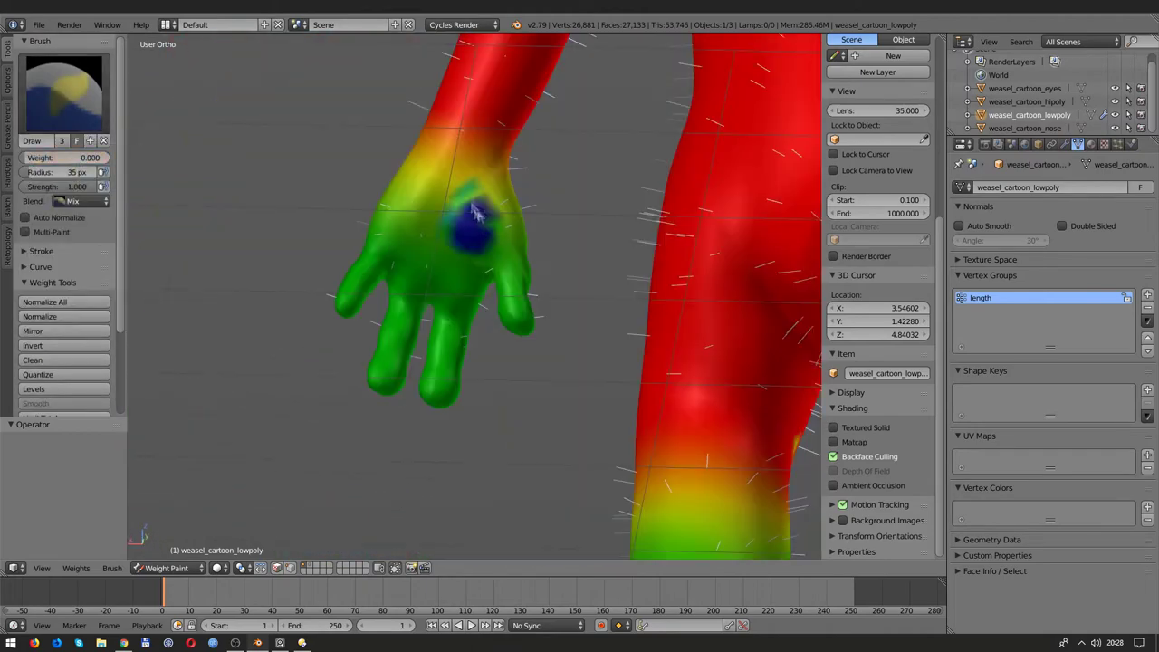
{"action": "scroll", "coordinate": [427, 246], "scroll_direction": "up", "scroll_amount": 2}
{"action": "scroll", "coordinate": [426, 245], "scroll_direction": "up", "scroll_amount": 4}
{"action": "left_click_drag", "start_coordinate": [408, 217], "coordinate": [390, 194]}
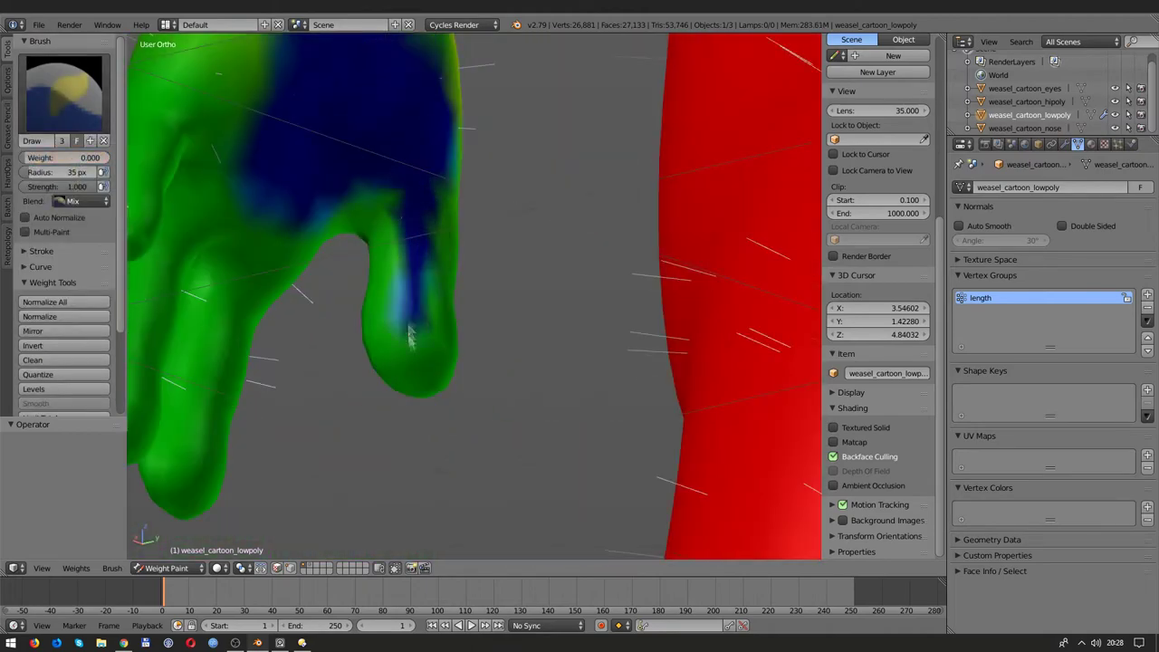
{"action": "scroll", "coordinate": [389, 194], "scroll_direction": "down", "scroll_amount": 4}
Step: Paint zero weight down the middle and left fingers and across the palm
{"action": "left_click_drag", "start_coordinate": [616, 235], "coordinate": [566, 507]}
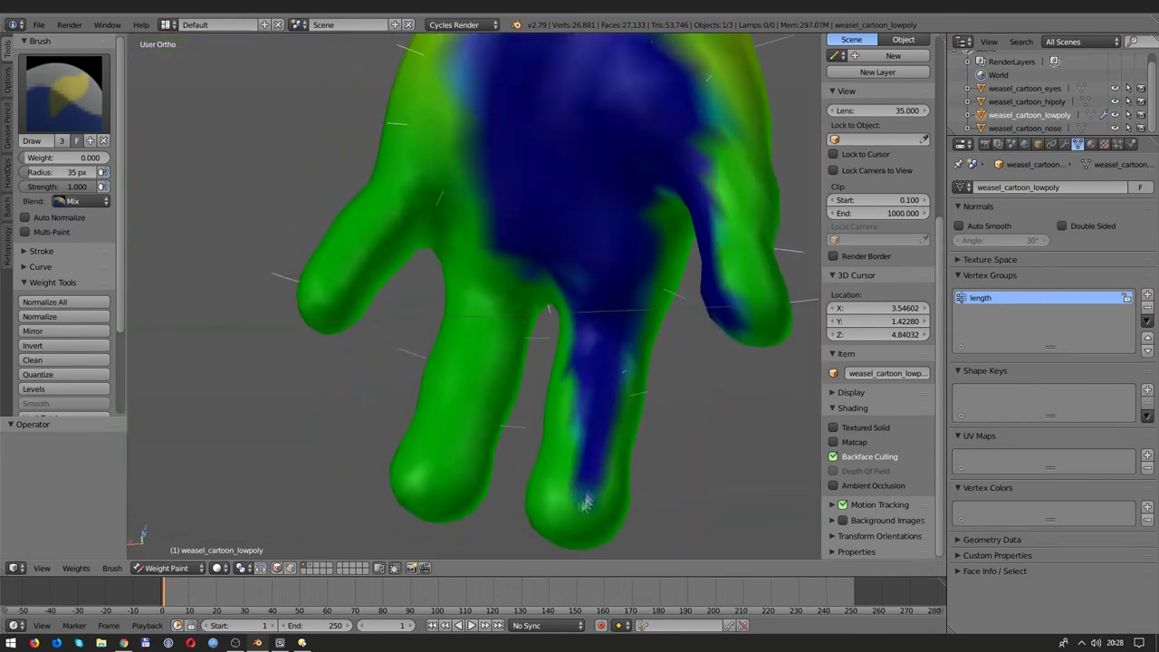
{"action": "scroll", "coordinate": [606, 402], "scroll_direction": "up", "scroll_amount": 2}
{"action": "mouse_move", "coordinate": [606, 403]}
{"action": "left_mouse_down"}
{"action": "mouse_move", "coordinate": [558, 487]}
{"action": "mouse_move", "coordinate": [468, 154]}
{"action": "left_mouse_up"}
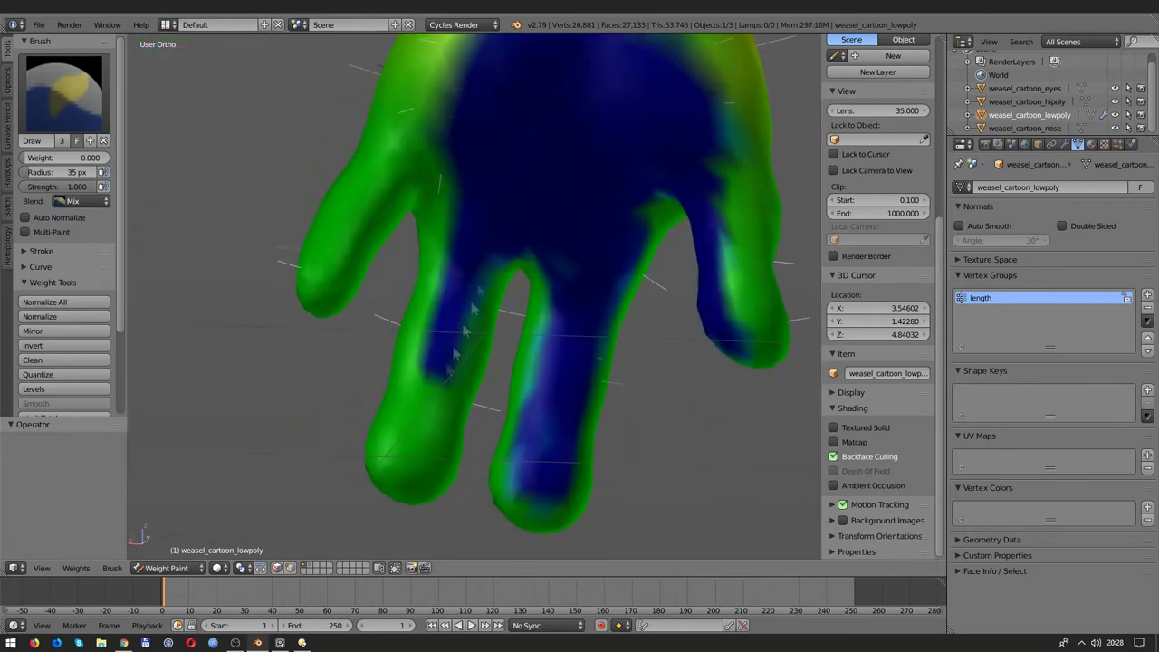
{"action": "left_click_drag", "start_coordinate": [450, 366], "coordinate": [401, 453]}
{"action": "middle_click_drag", "start_coordinate": [426, 361], "coordinate": [505, 195]}
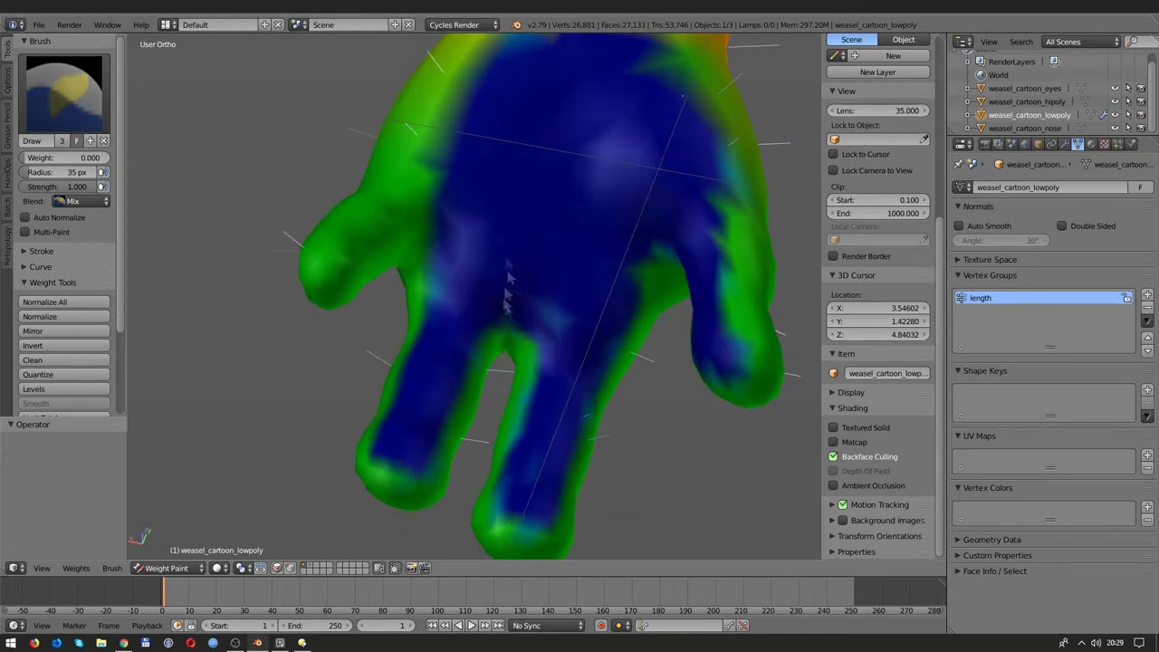
{"action": "left_click_drag", "start_coordinate": [504, 195], "coordinate": [414, 329]}
{"action": "middle_click_drag", "start_coordinate": [414, 329], "coordinate": [435, 227]}
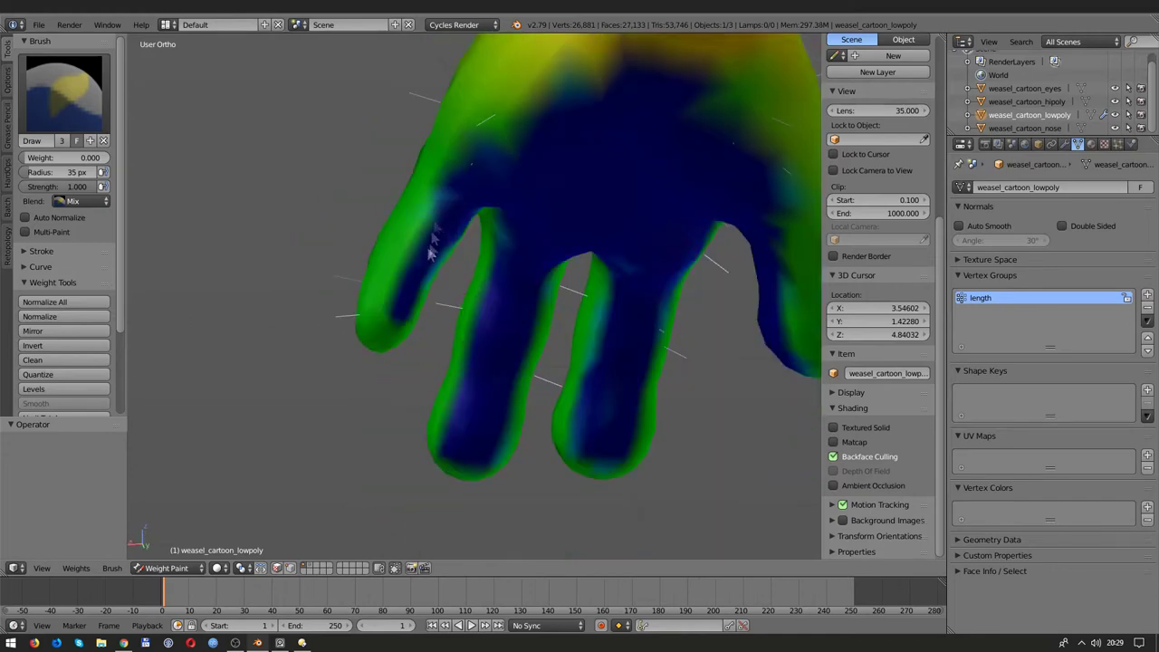
{"action": "left_click_drag", "start_coordinate": [435, 226], "coordinate": [469, 274]}
Step: Switch to the Blur brush to soften the hand's weight edges
{"action": "mouse_move", "coordinate": [475, 276]}
{"action": "middle_mouse_down"}
{"action": "mouse_move", "coordinate": [445, 272]}
{"action": "mouse_move", "coordinate": [435, 245]}
{"action": "mouse_move", "coordinate": [521, 134]}
{"action": "middle_mouse_up"}
{"action": "left_click", "coordinate": [64, 90]}
{"action": "left_click", "coordinate": [98, 177]}
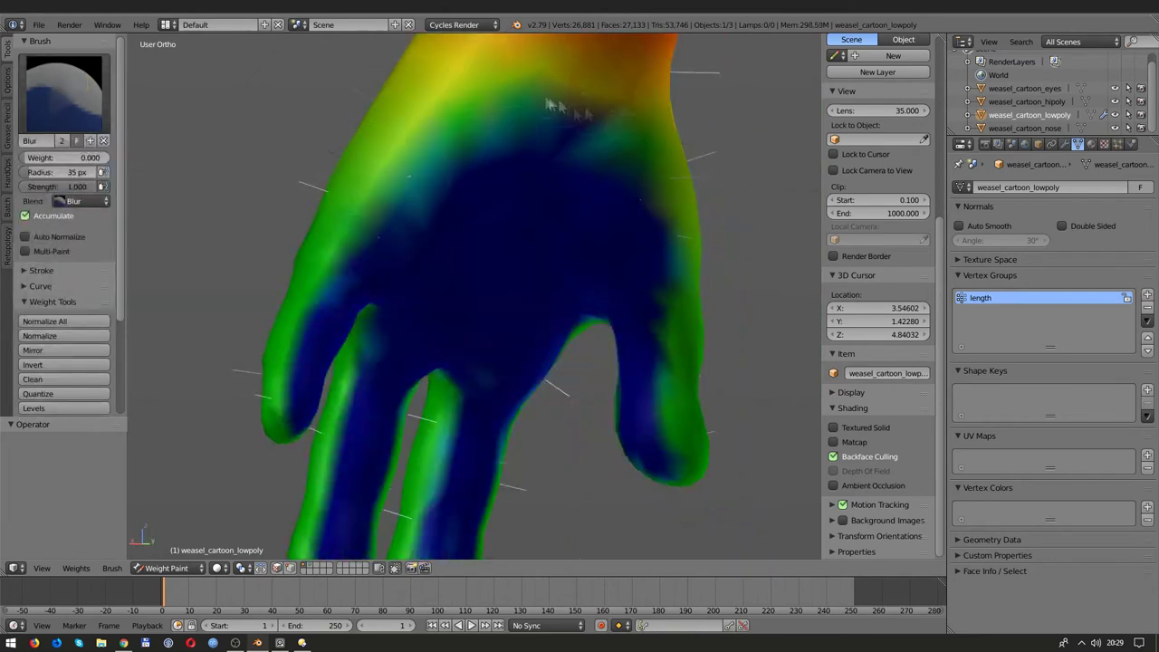
{"action": "mouse_move", "coordinate": [453, 226]}
{"action": "middle_mouse_down"}
{"action": "mouse_move", "coordinate": [479, 176]}
{"action": "mouse_move", "coordinate": [522, 336]}
{"action": "middle_mouse_up"}
Step: Return to Object Mode and give the weasel's material a brown viewport colour
{"action": "scroll", "coordinate": [521, 337], "scroll_direction": "down", "scroll_amount": 5}
{"action": "key", "text": "ctrl+Tab"}
{"action": "scroll", "coordinate": [522, 337], "scroll_direction": "down", "scroll_amount": 2}
{"action": "left_click", "coordinate": [1091, 144]}
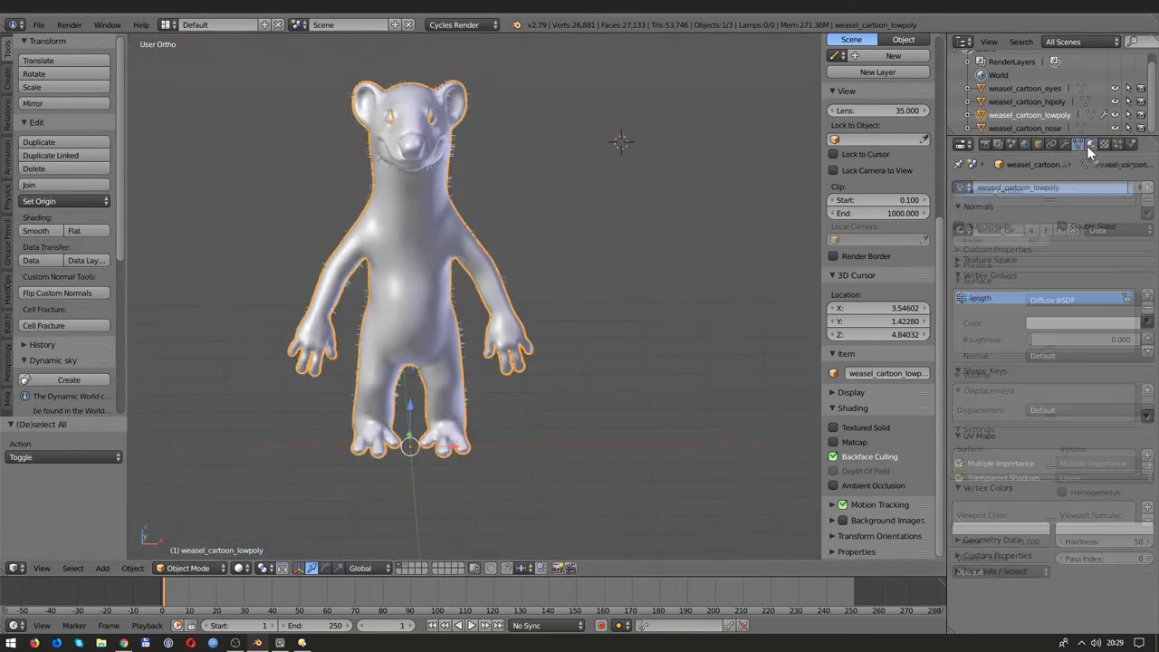
{"action": "left_click", "coordinate": [1001, 541]}
{"action": "left_click_drag", "start_coordinate": [984, 401], "coordinate": [969, 417]}
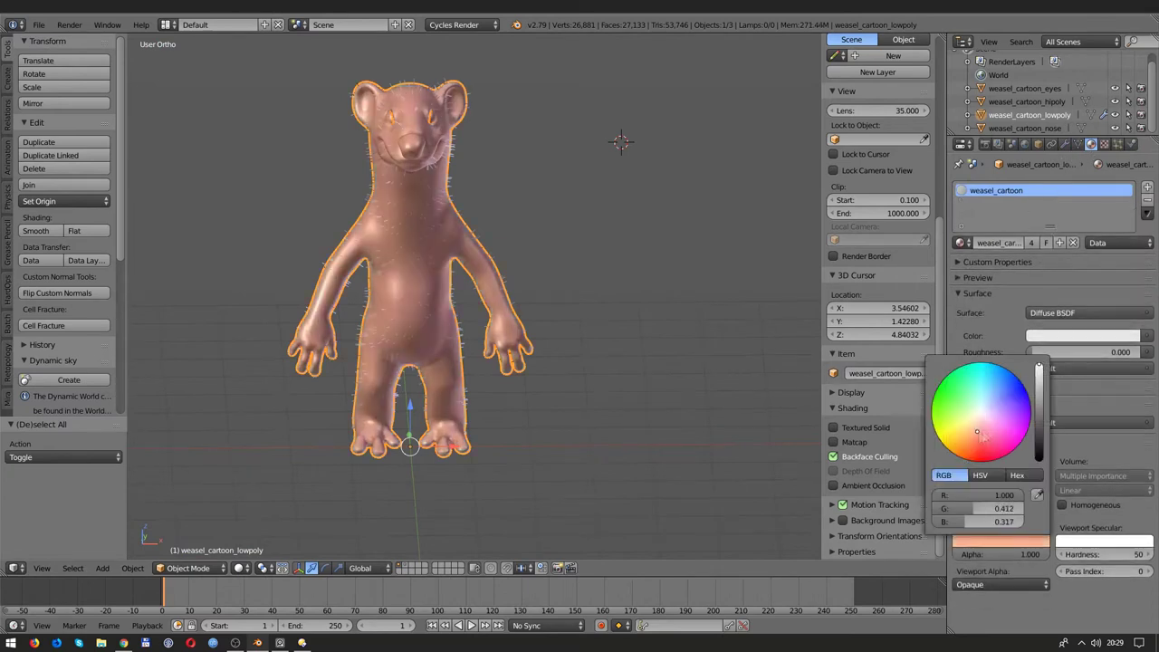
{"action": "left_click_drag", "start_coordinate": [1041, 380], "coordinate": [1041, 403]}
Step: Add a second material, weasel_fur, with the same brown surface and viewport colour
{"action": "left_click", "coordinate": [1147, 187]}
{"action": "left_click", "coordinate": [987, 260]}
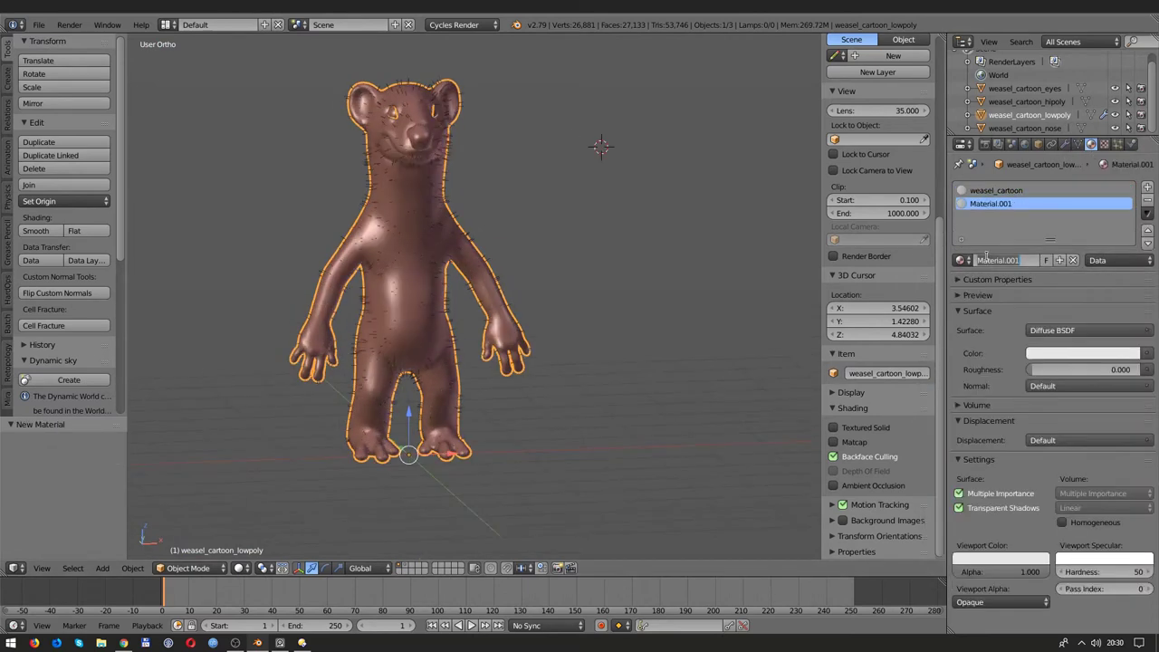
{"action": "left_click", "coordinate": [1001, 559]}
{"action": "key", "text": "ctrl+v"}
{"action": "key", "text": "ctrl+v"}
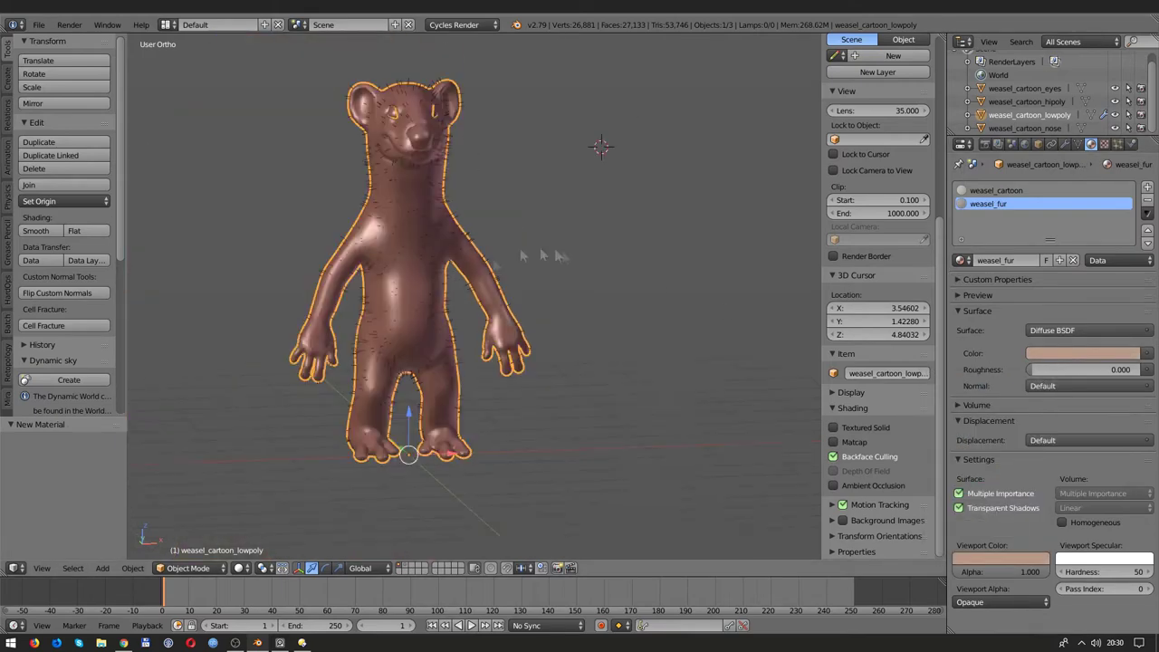
{"action": "middle_click_drag", "start_coordinate": [559, 255], "coordinate": [634, 254]}
{"action": "left_click", "coordinate": [1118, 145]}
{"action": "scroll", "coordinate": [1143, 385], "scroll_direction": "up", "scroll_amount": 1}
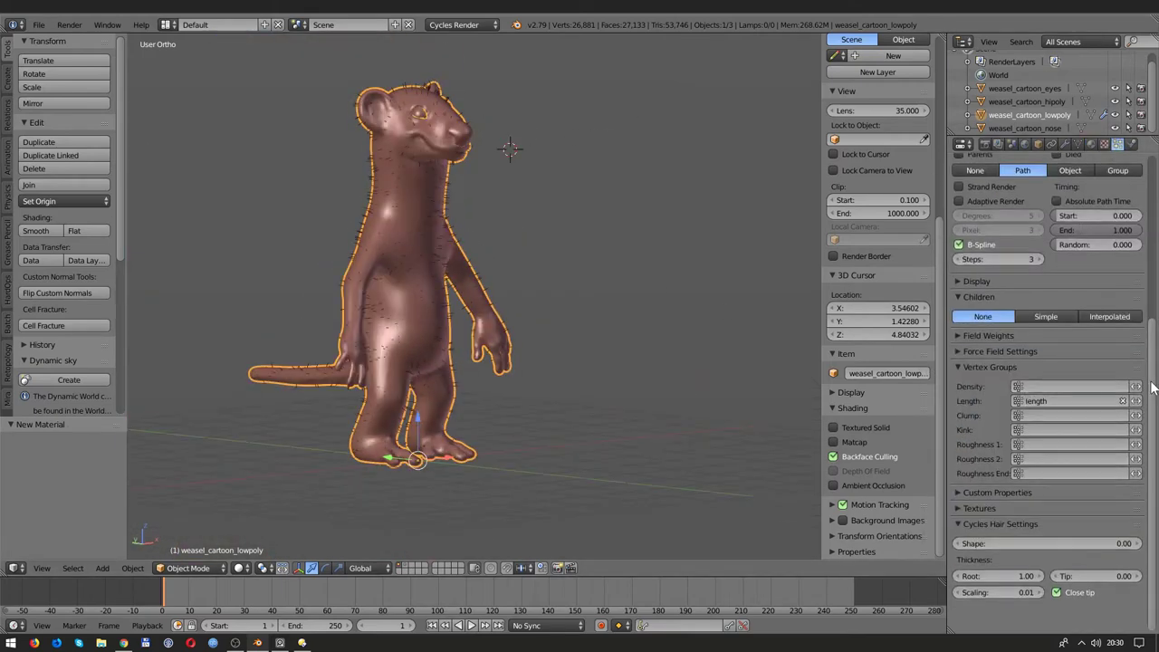
Step: Set the hair particle Children to Interpolated
{"action": "left_click", "coordinate": [1110, 316]}
{"action": "scroll", "coordinate": [1109, 316], "scroll_direction": "up", "scroll_amount": 2}
{"action": "middle_click_drag", "start_coordinate": [693, 357], "coordinate": [584, 349]}
Step: Add a camera and fly it to a side view of the weasel
{"action": "key", "text": "space"}
{"action": "type", "text": "cam"}
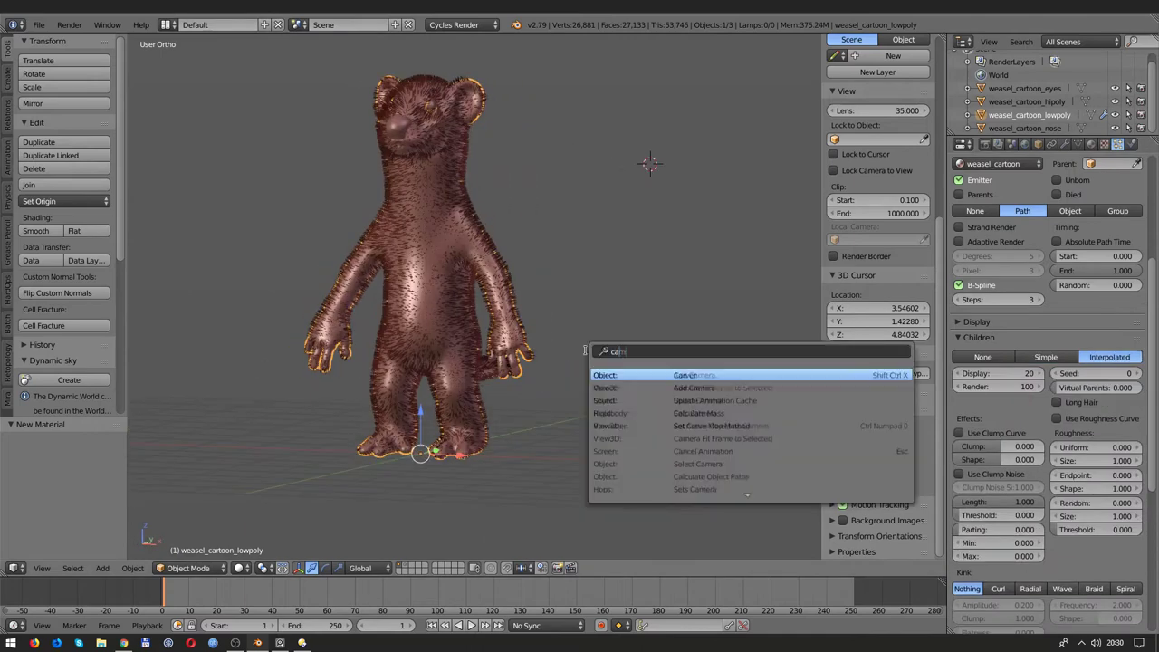
{"action": "key", "text": "Return"}
{"action": "key", "text": "shift+f"}
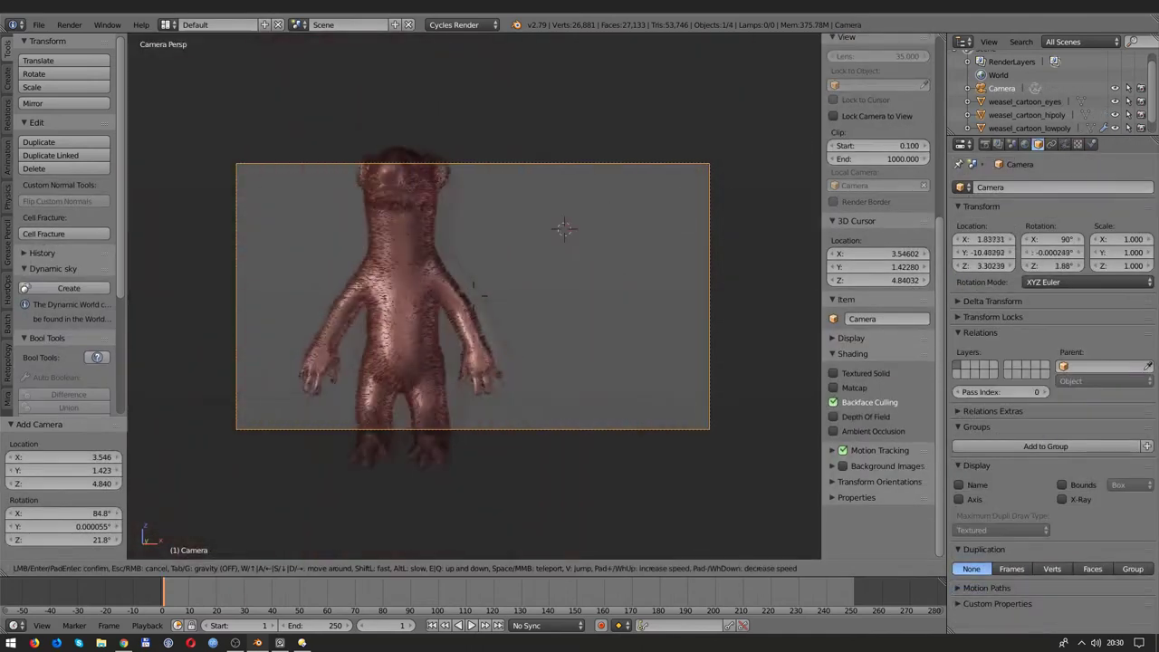
{"action": "left_click", "coordinate": [828, 156]}
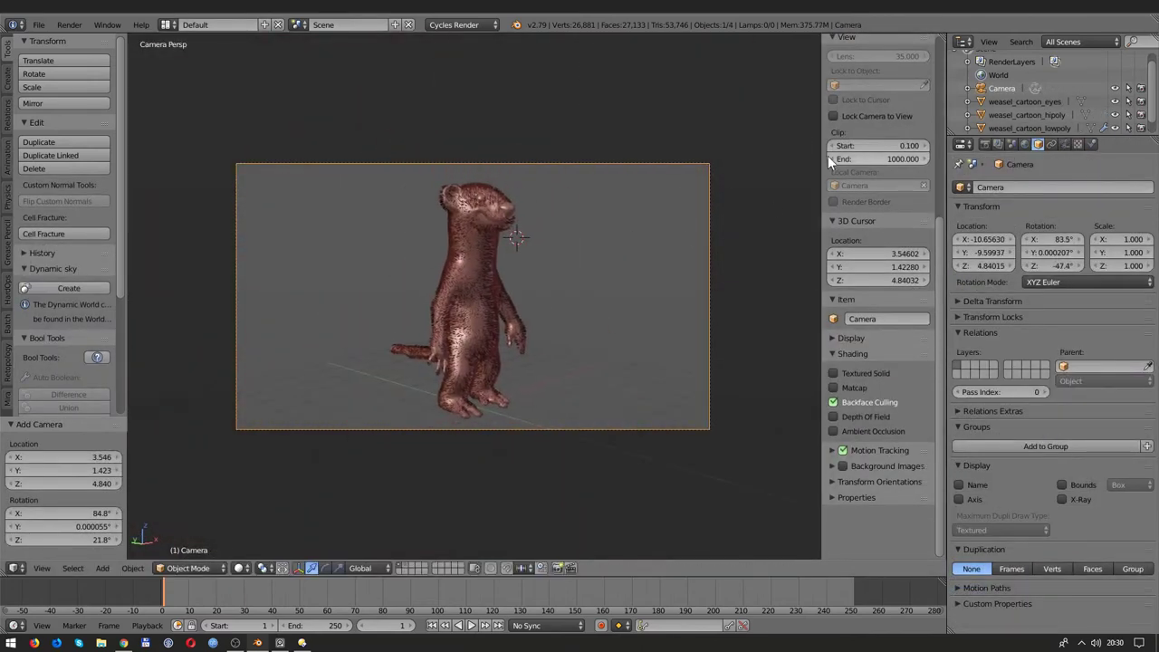
Step: Set render resolution to portrait 1080×1920 and bring the camera closer to the weasel
{"action": "left_click", "coordinate": [985, 144]}
{"action": "key", "text": "Return"}
{"action": "type", "text": "1920"}
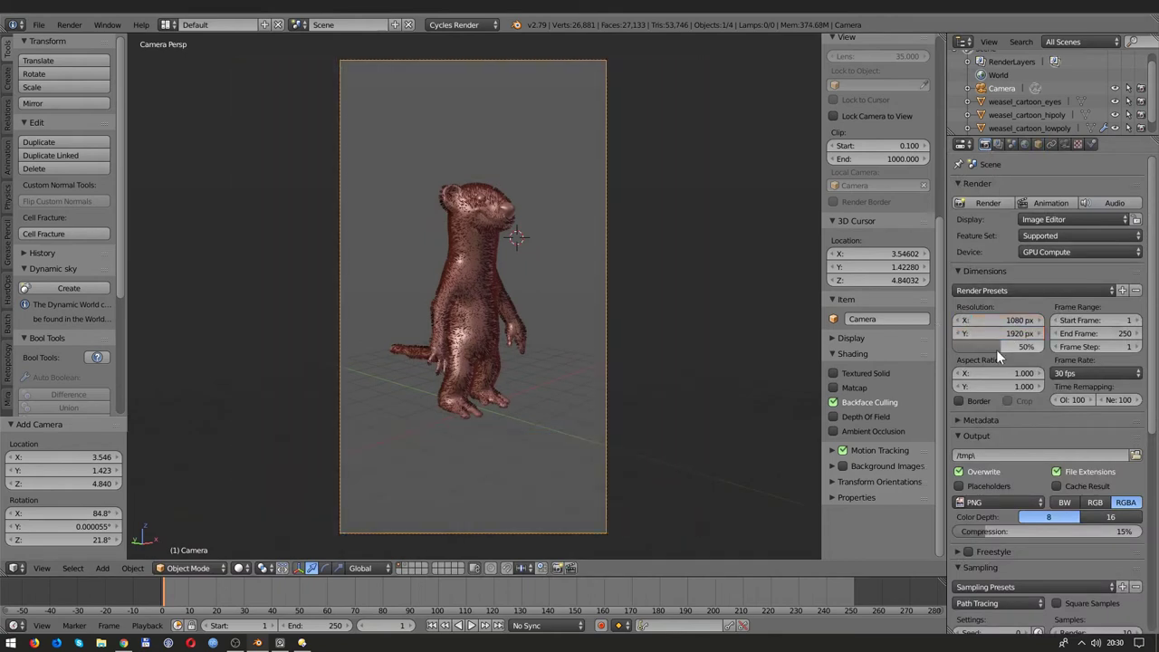
{"action": "key", "text": "shift+f"}
{"action": "key", "text": "Return"}
Step: Add a Sun lamp and move it into place
{"action": "key", "text": "space"}
{"action": "type", "text": "sun"}
{"action": "key", "text": "Return"}
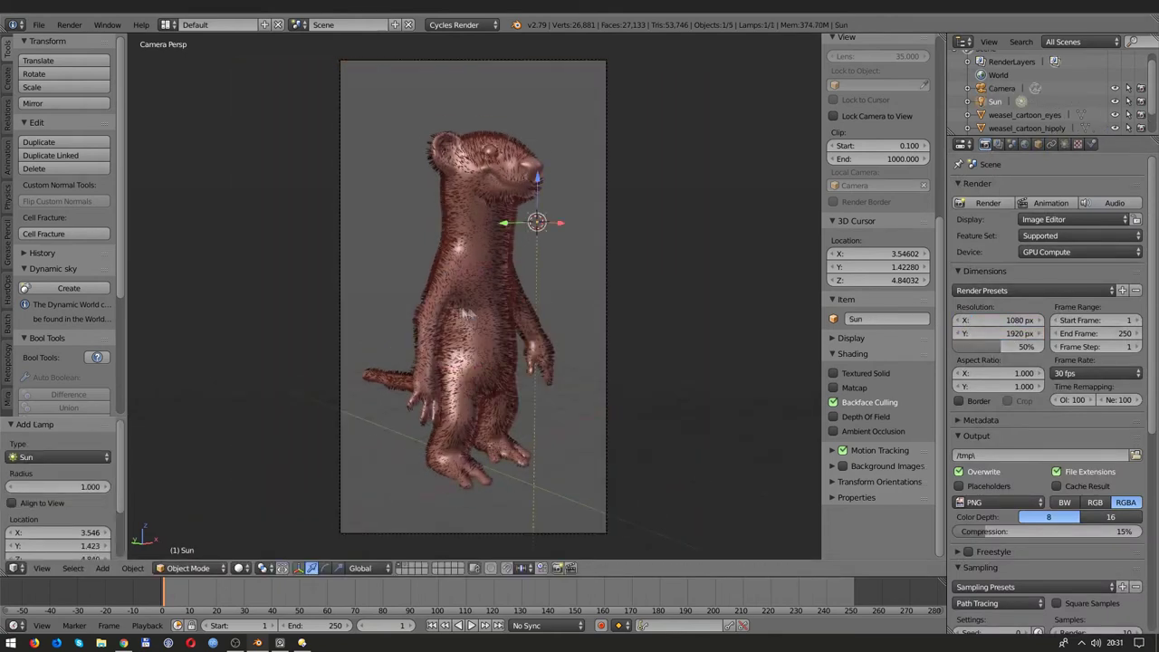
{"action": "key", "text": "g"}
Step: Draw a render border around the head, then reposition the weasel and Z-rotate the Sun in rendered preview
{"action": "left_click_drag", "start_coordinate": [365, 109], "coordinate": [559, 293]}
{"action": "key", "text": "shift+z"}
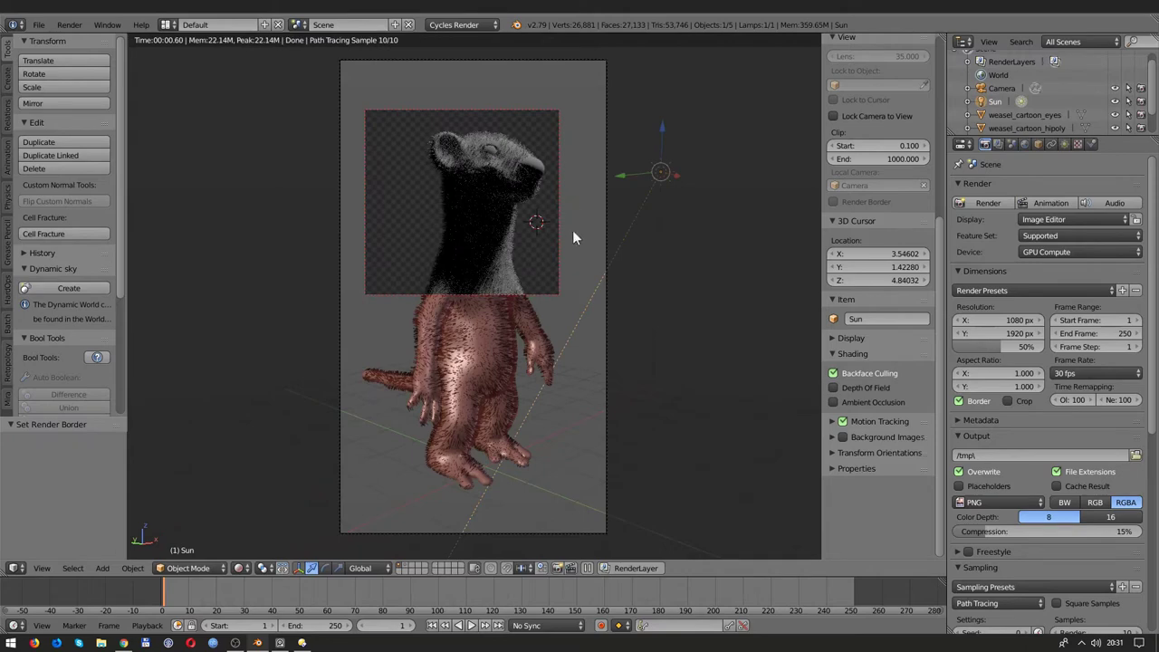
{"action": "right_click", "coordinate": [556, 301]}
{"action": "key", "text": "g"}
{"action": "left_click", "coordinate": [650, 195]}
{"action": "right_click", "coordinate": [661, 173]}
{"action": "key", "text": "r"}
{"action": "key", "text": "z"}
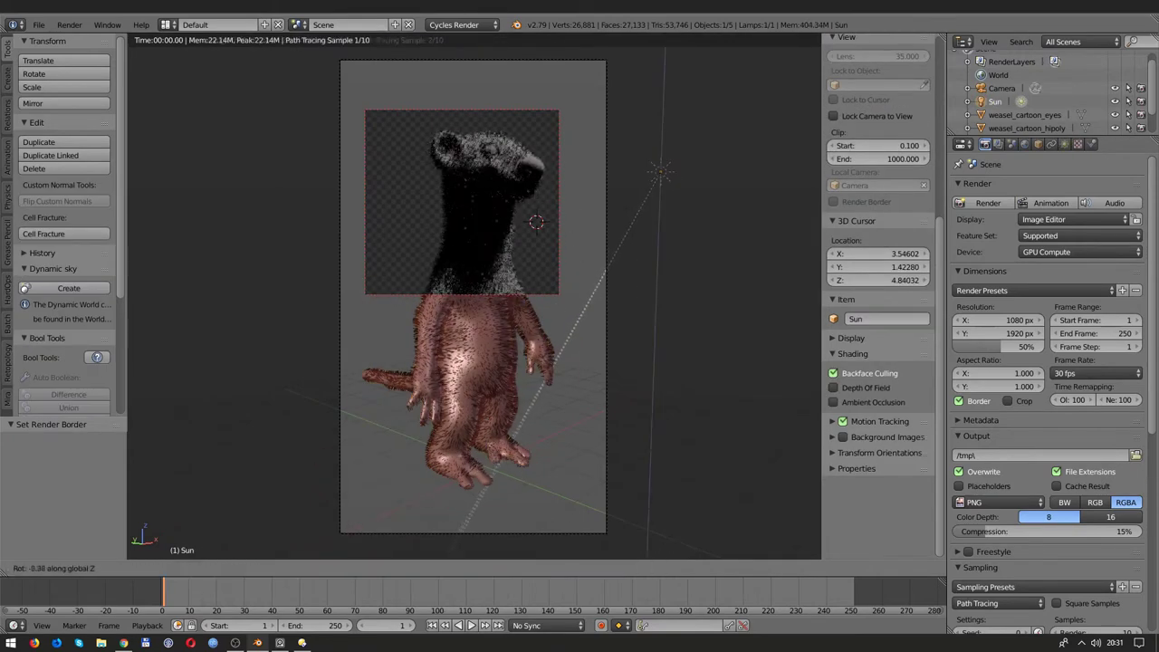
{"action": "key", "text": "Return"}
{"action": "key", "text": "shift+z"}
Step: Render the bordered head-and-chest view of the weasel in Cycles with F12
{"action": "key", "text": "F12"}
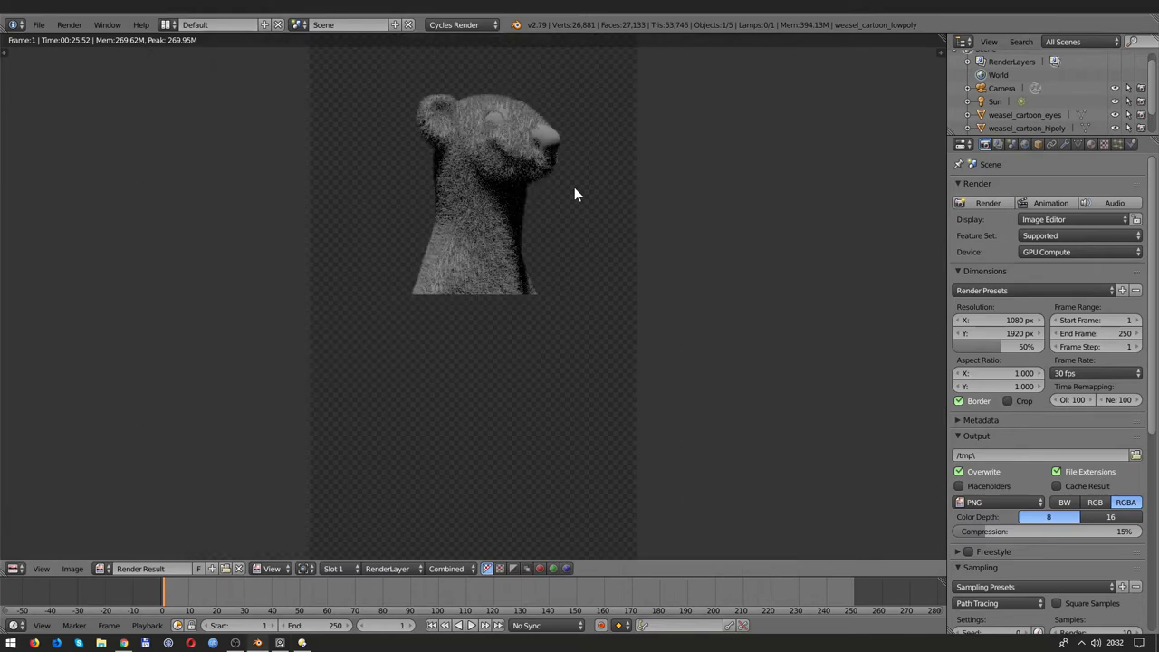
Step: Close the render and set the hair's Virtual Parents to 0
{"action": "key", "text": "Escape"}
{"action": "left_click", "coordinate": [1118, 144]}
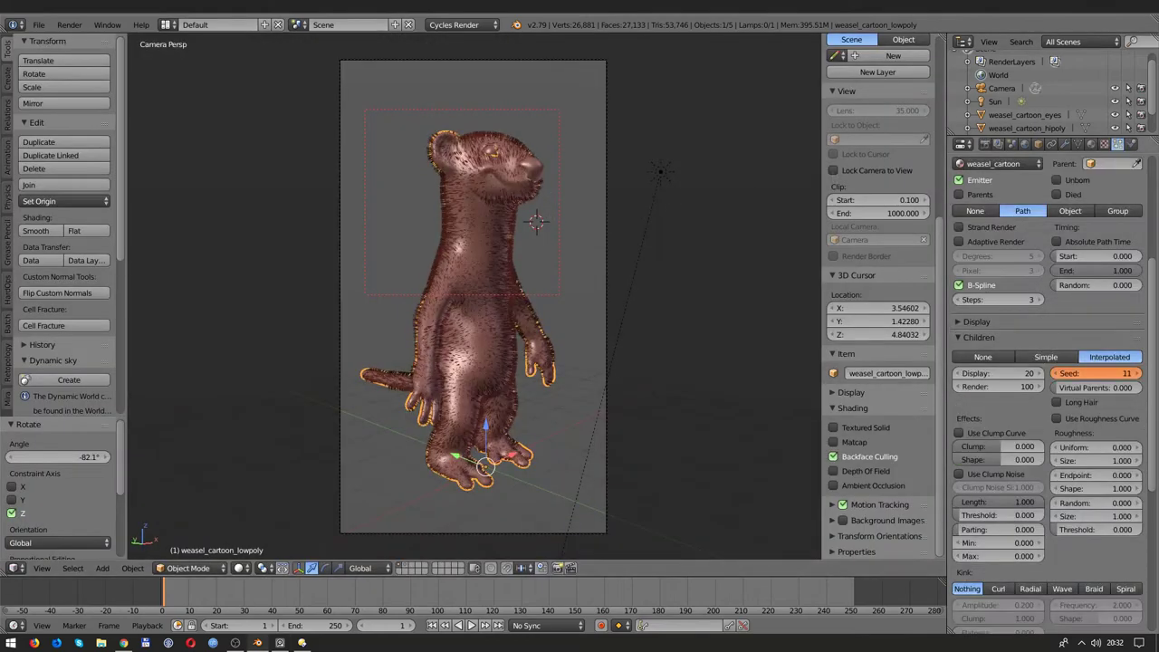
{"action": "left_click_drag", "start_coordinate": [1100, 388], "coordinate": [1055, 375]}
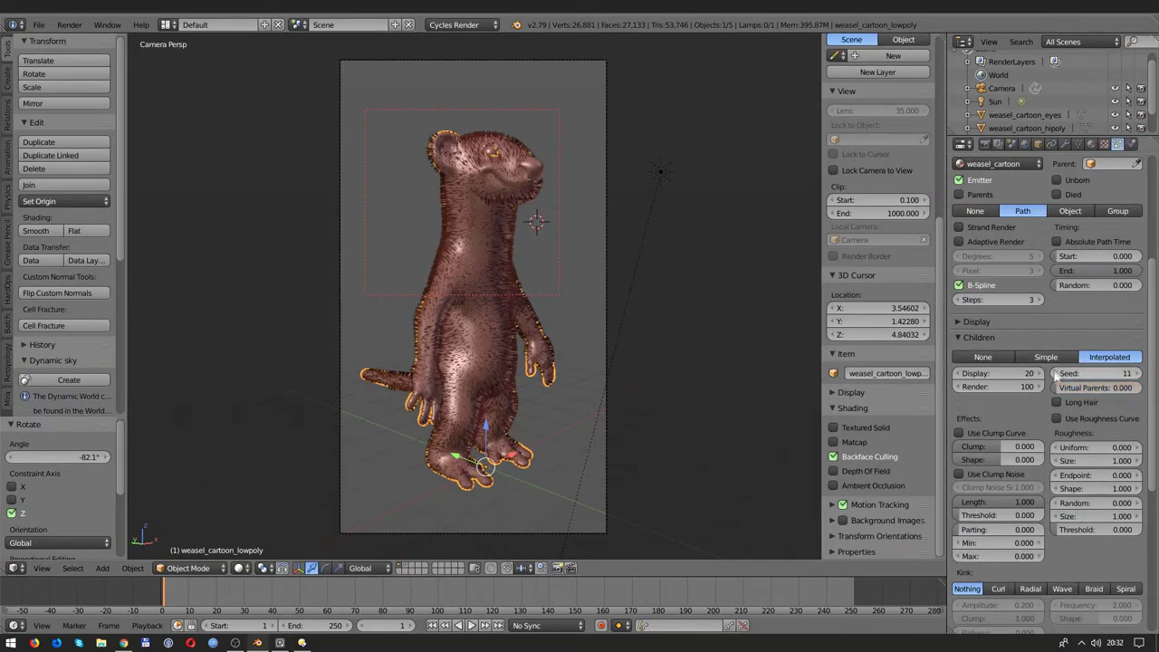
{"action": "scroll", "coordinate": [987, 413], "scroll_direction": "up", "scroll_amount": 2}
{"action": "scroll", "coordinate": [995, 413], "scroll_direction": "up", "scroll_amount": 2}
{"action": "scroll", "coordinate": [994, 415], "scroll_direction": "up", "scroll_amount": 2}
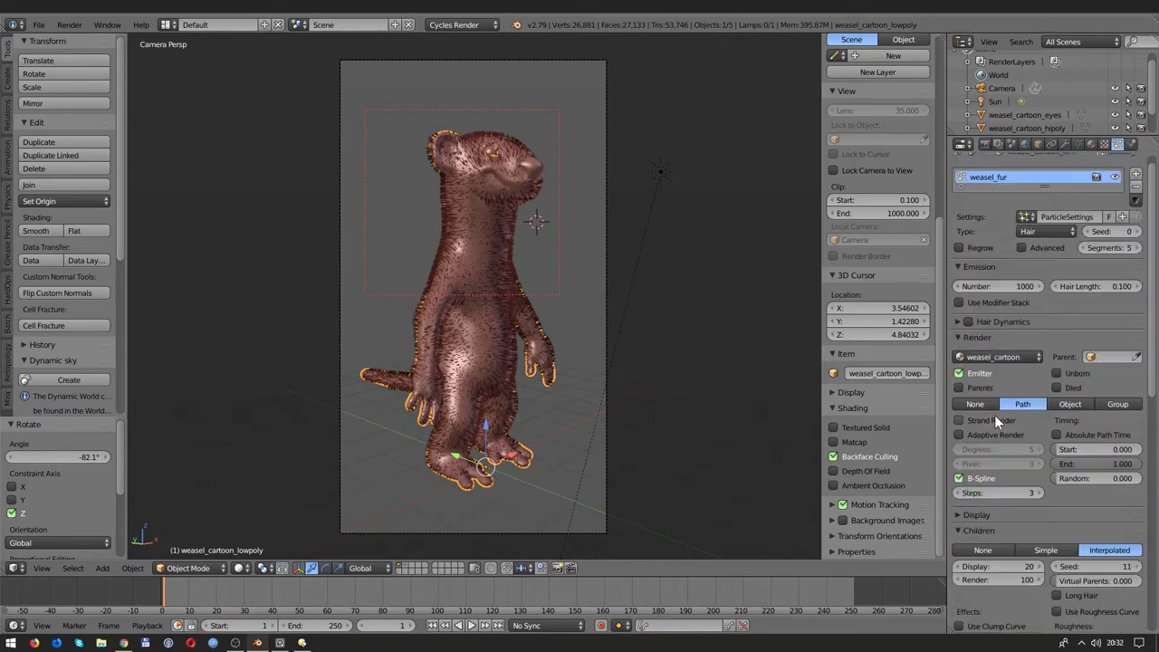
{"action": "scroll", "coordinate": [1012, 333], "scroll_direction": "down", "scroll_amount": 1}
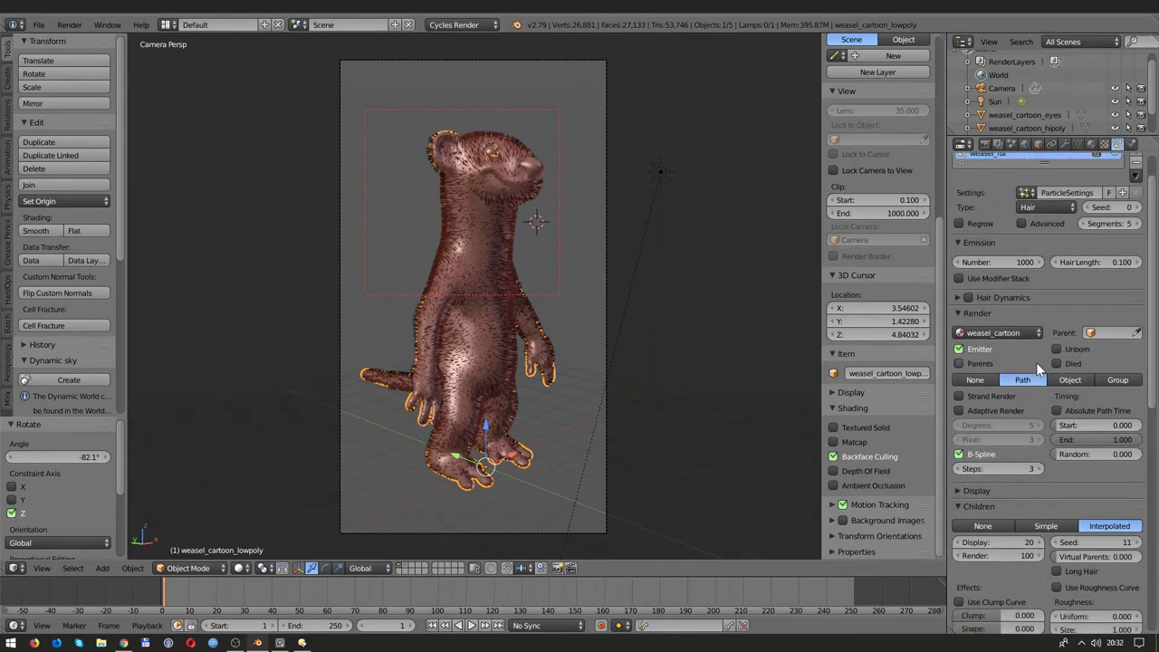
{"action": "left_click", "coordinate": [1020, 225]}
{"action": "scroll", "coordinate": [1019, 235], "scroll_direction": "down", "scroll_amount": 5}
{"action": "scroll", "coordinate": [1009, 317], "scroll_direction": "down", "scroll_amount": 10}
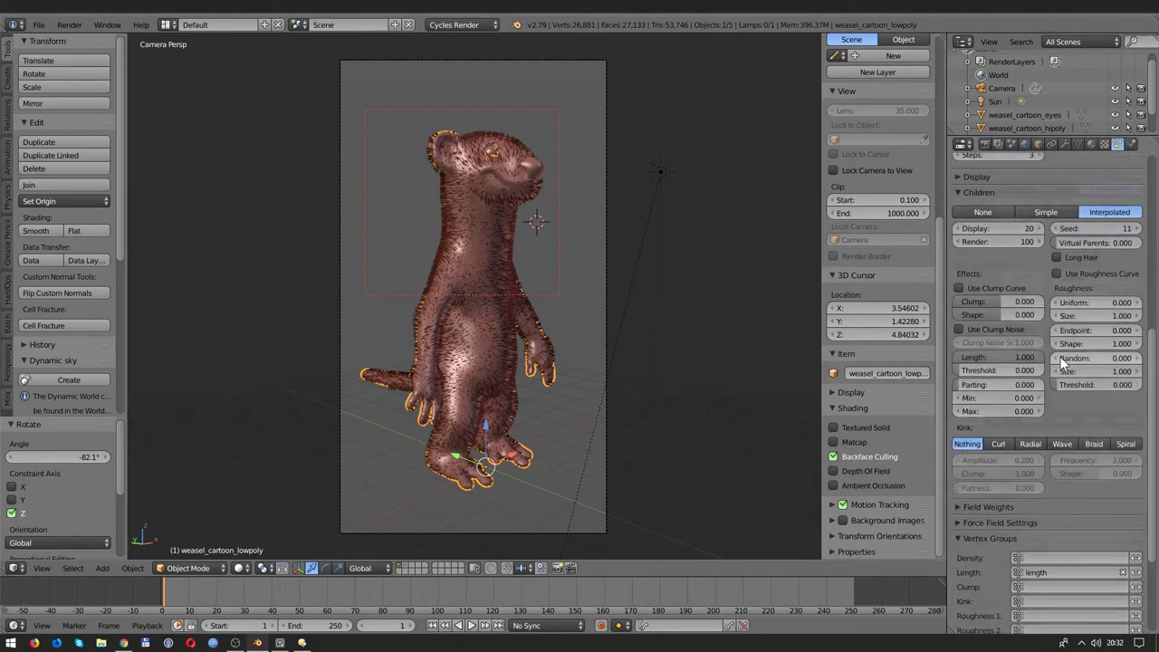
{"action": "scroll", "coordinate": [1003, 389], "scroll_direction": "down", "scroll_amount": 5}
Step: Give the child hairs a Curl kink with amplitude about 0.03 and frequency about 0.6
{"action": "left_click", "coordinate": [999, 397]}
{"action": "left_click", "coordinate": [1021, 398]}
{"action": "scroll", "coordinate": [473, 341], "scroll_direction": "up", "scroll_amount": 6}
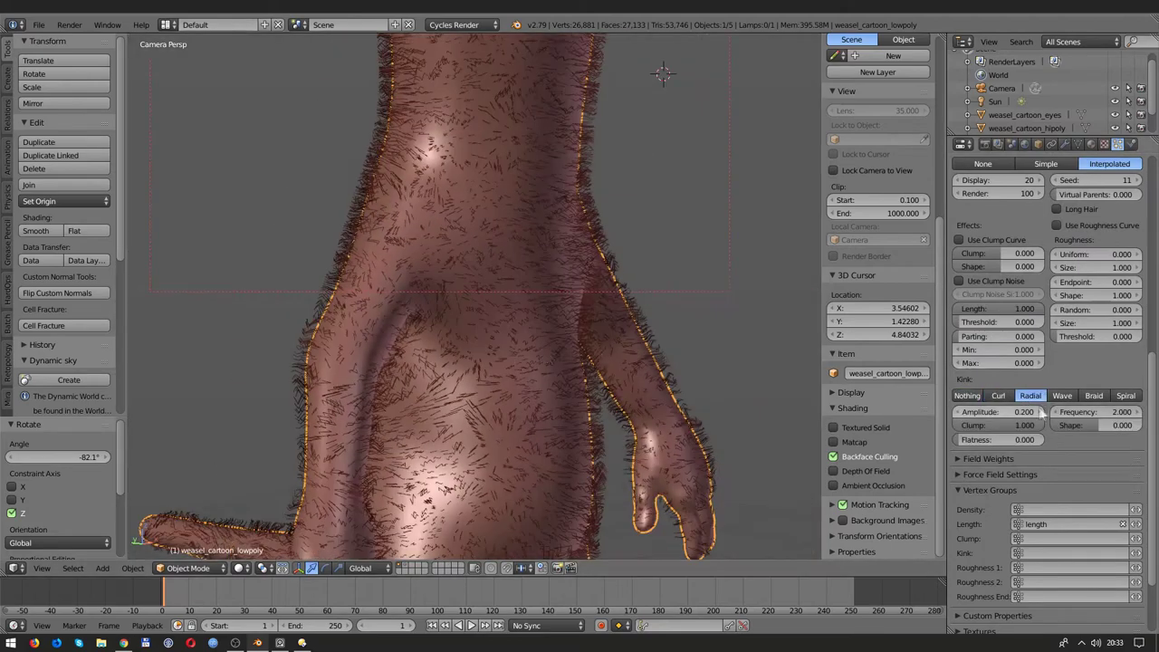
{"action": "left_click", "coordinate": [1125, 396]}
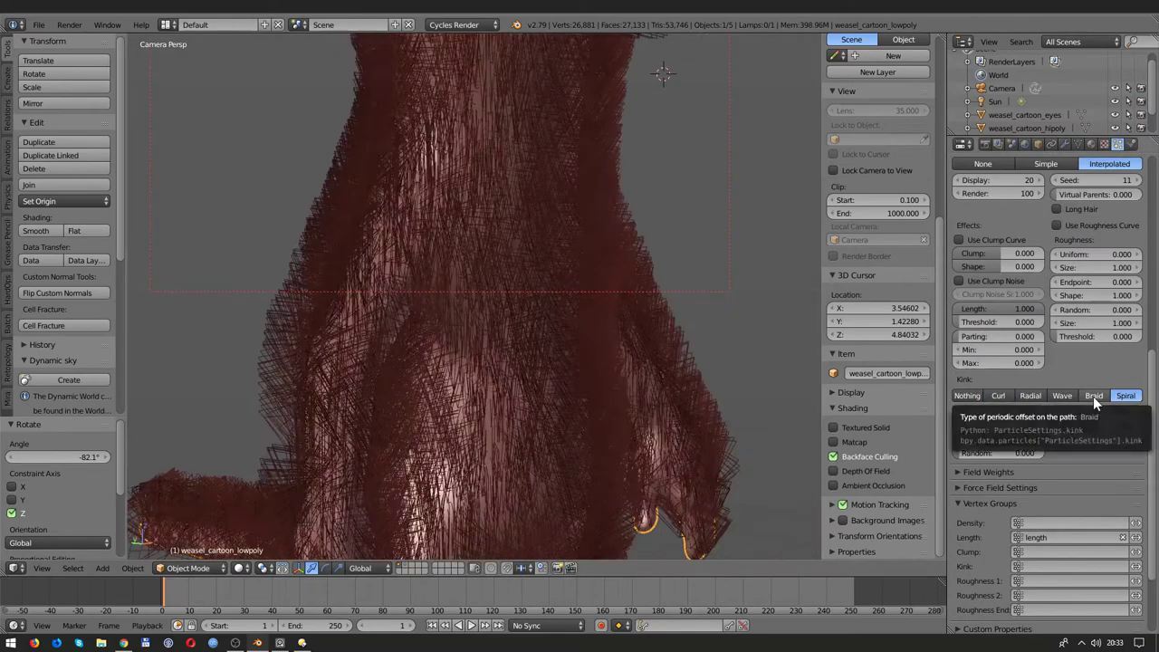
{"action": "left_click", "coordinate": [998, 396]}
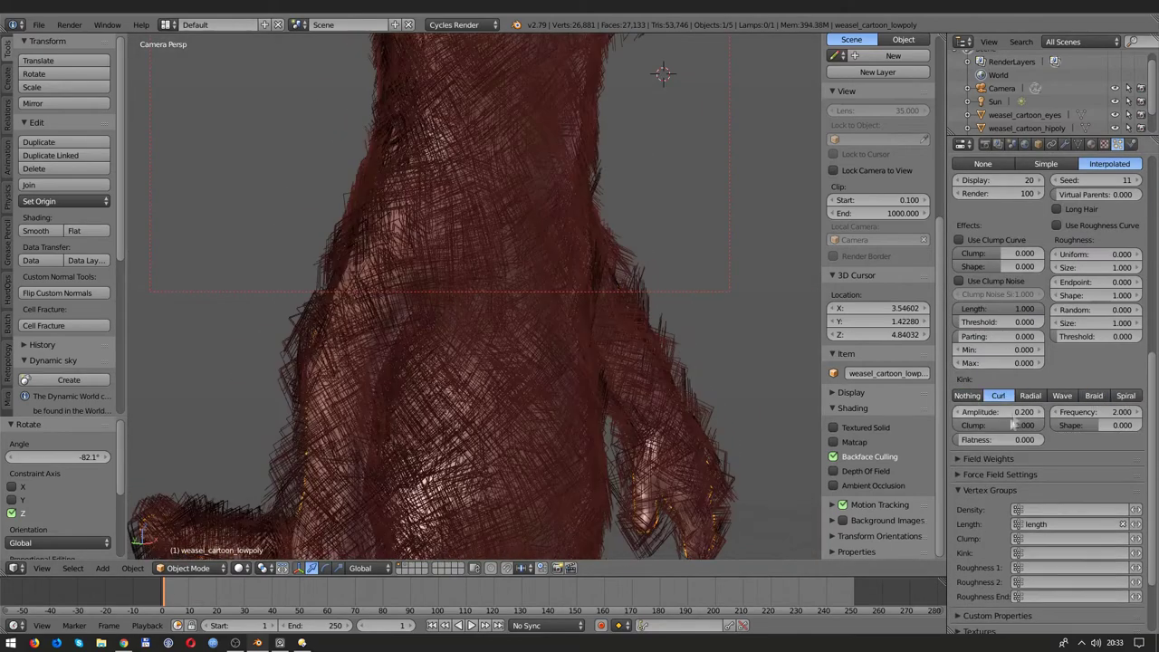
{"action": "left_click_drag", "start_coordinate": [996, 412], "coordinate": [960, 412]}
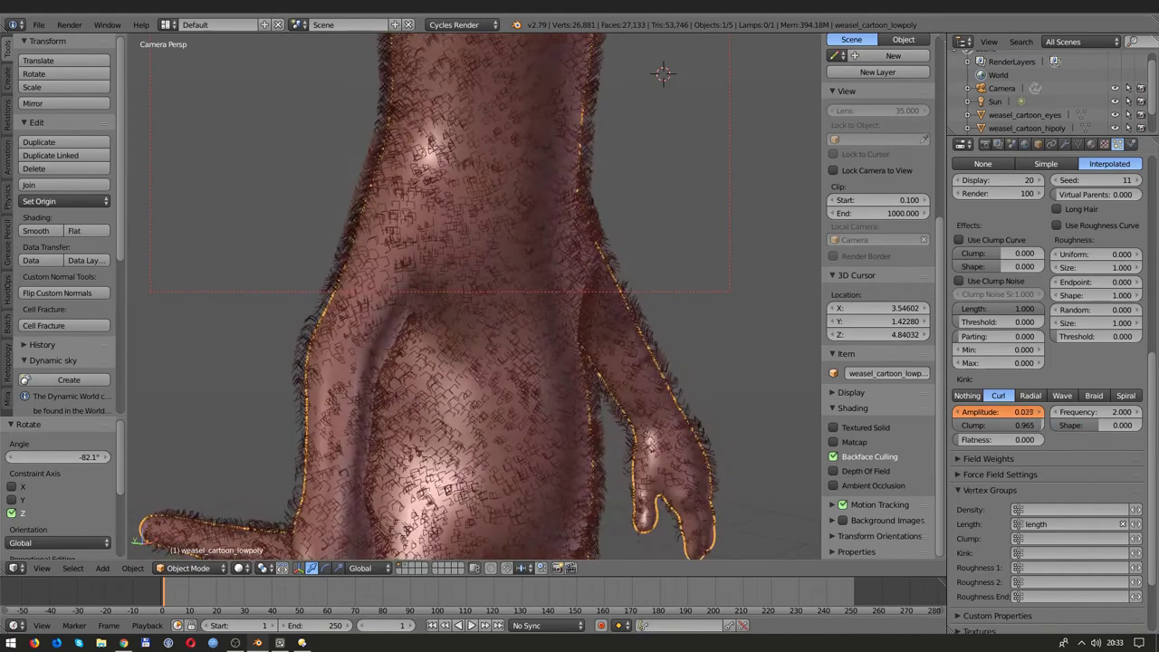
{"action": "mouse_move", "coordinate": [1096, 412]}
{"action": "left_mouse_down"}
{"action": "mouse_move", "coordinate": [1073, 412]}
{"action": "mouse_move", "coordinate": [1073, 425]}
{"action": "left_mouse_up"}
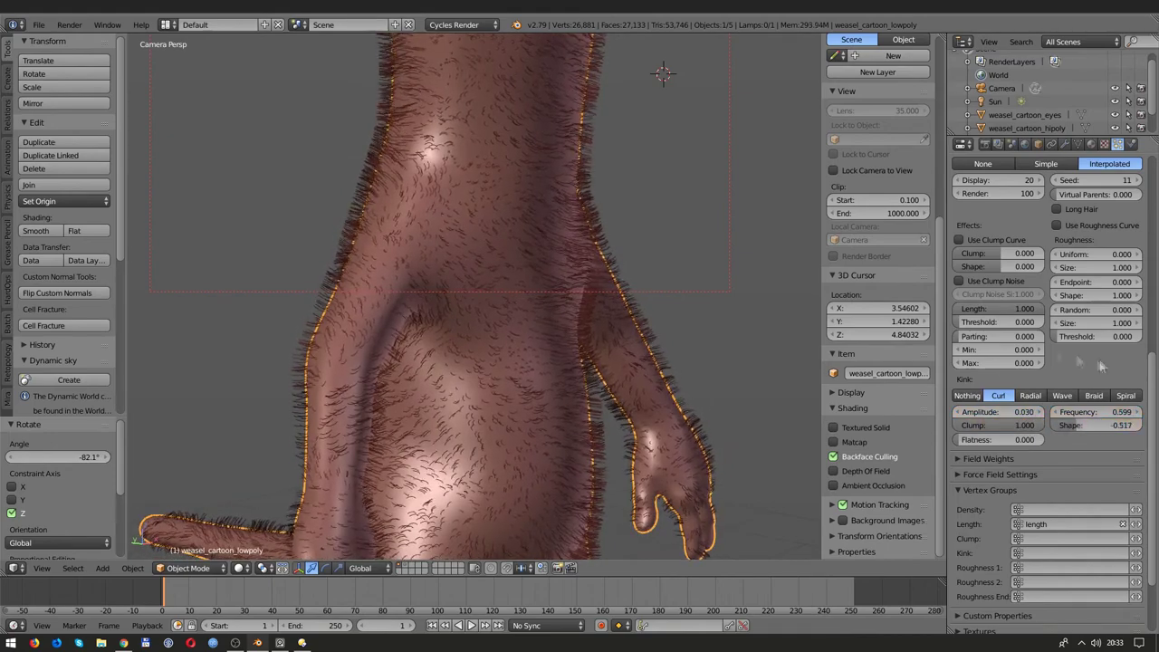
Step: Shorten child length to 0.336, clump 0.308, and add slight uniform and random roughness
{"action": "left_click_drag", "start_coordinate": [1001, 309], "coordinate": [983, 309]}
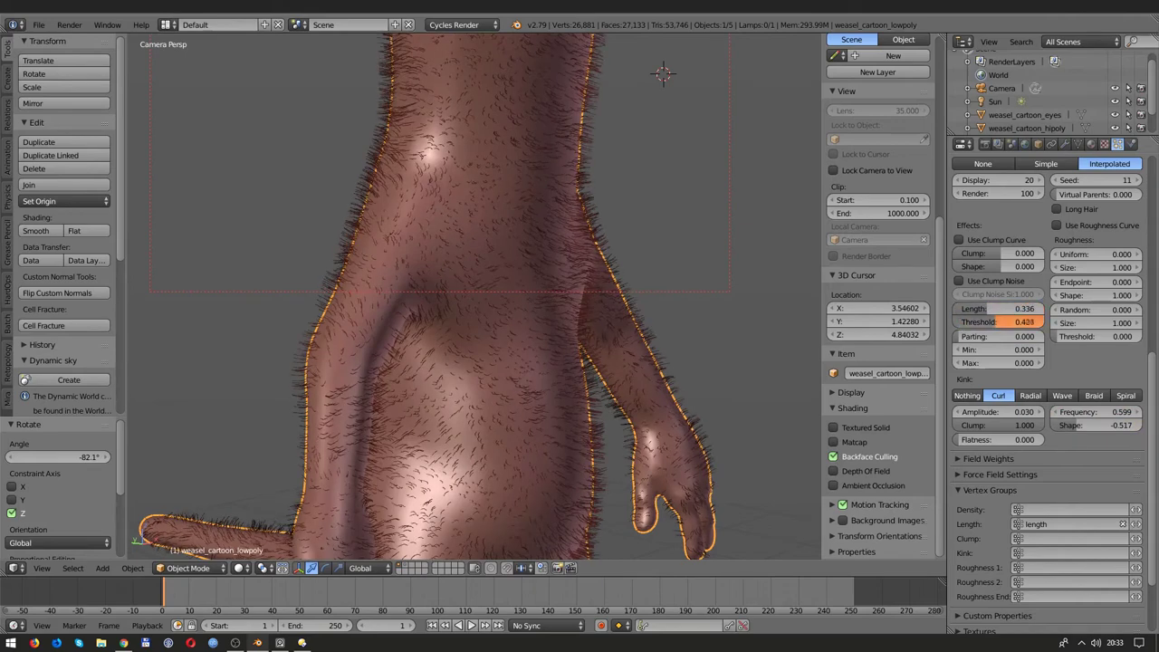
{"action": "mouse_move", "coordinate": [995, 255]}
{"action": "left_mouse_down"}
{"action": "mouse_move", "coordinate": [1010, 254]}
{"action": "mouse_move", "coordinate": [969, 266]}
{"action": "left_mouse_up"}
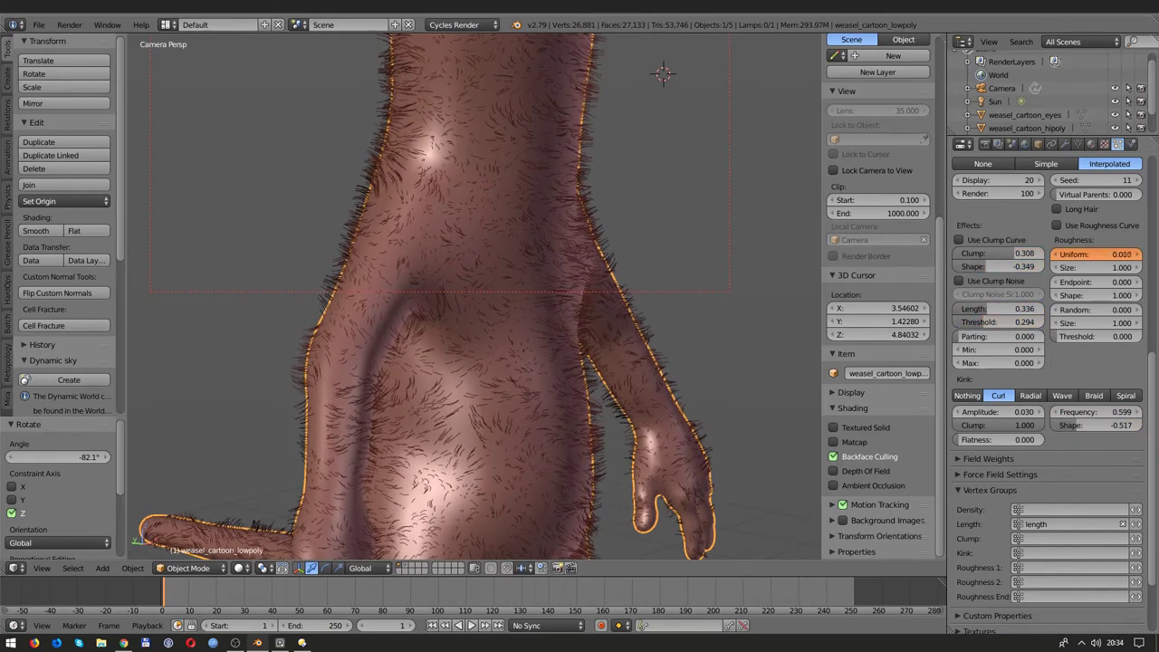
{"action": "left_click_drag", "start_coordinate": [1096, 254], "coordinate": [1109, 254]}
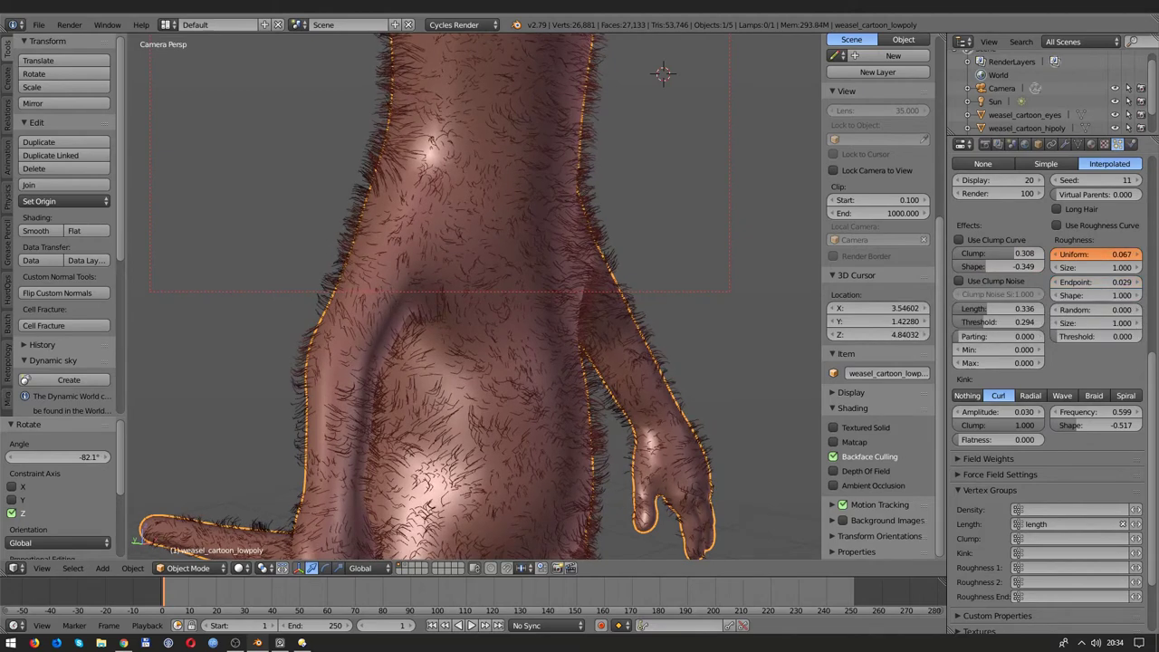
{"action": "left_click_drag", "start_coordinate": [1079, 309], "coordinate": [1085, 310]}
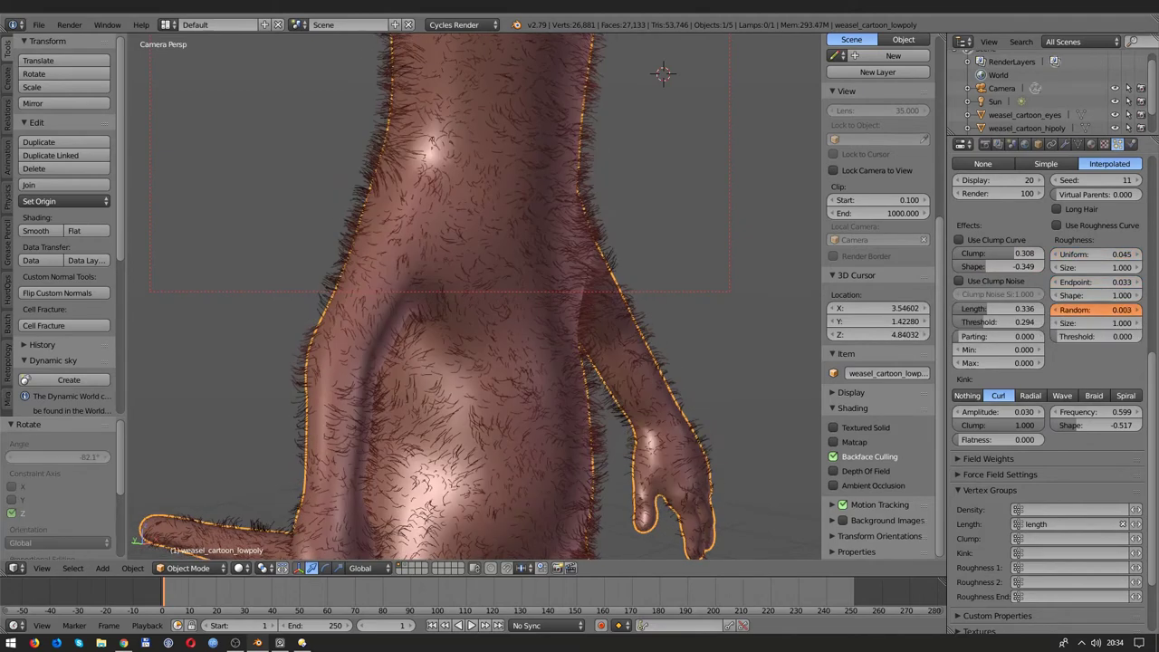
{"action": "scroll", "coordinate": [1084, 309], "scroll_direction": "down", "scroll_amount": 3}
{"action": "key", "text": "KP_Decimal"}
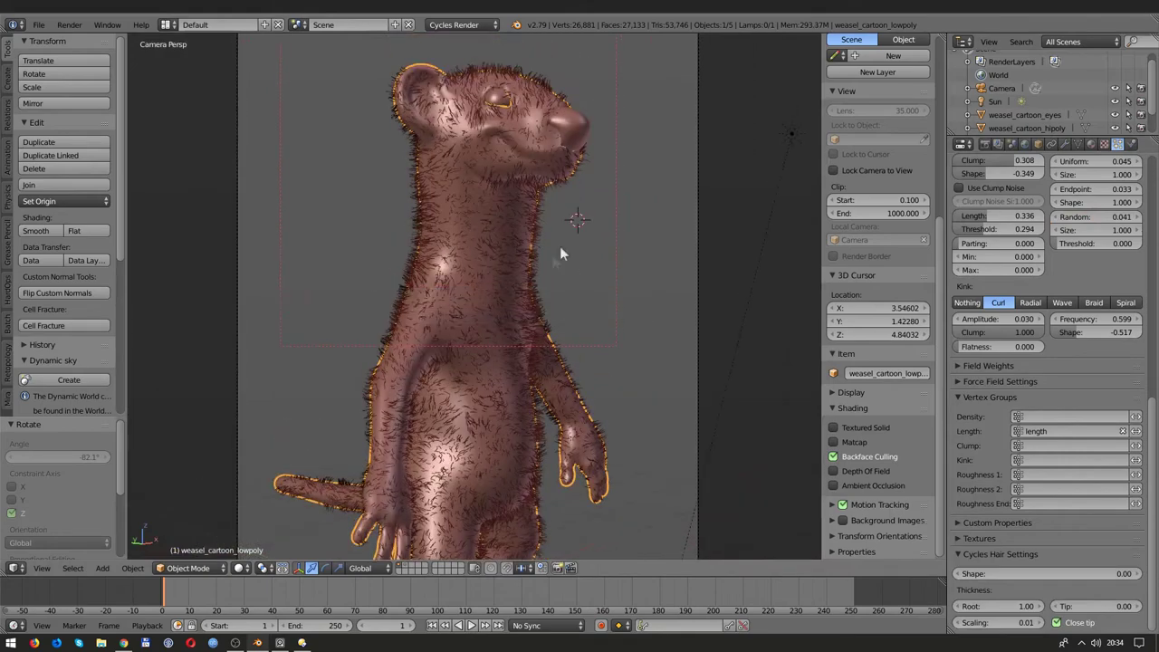
Step: Switch the weasel to Weight Paint mode and isolate its head in local view
{"action": "left_click", "coordinate": [187, 568]}
{"action": "left_click", "coordinate": [193, 489]}
{"action": "key", "text": "KP_Divide"}
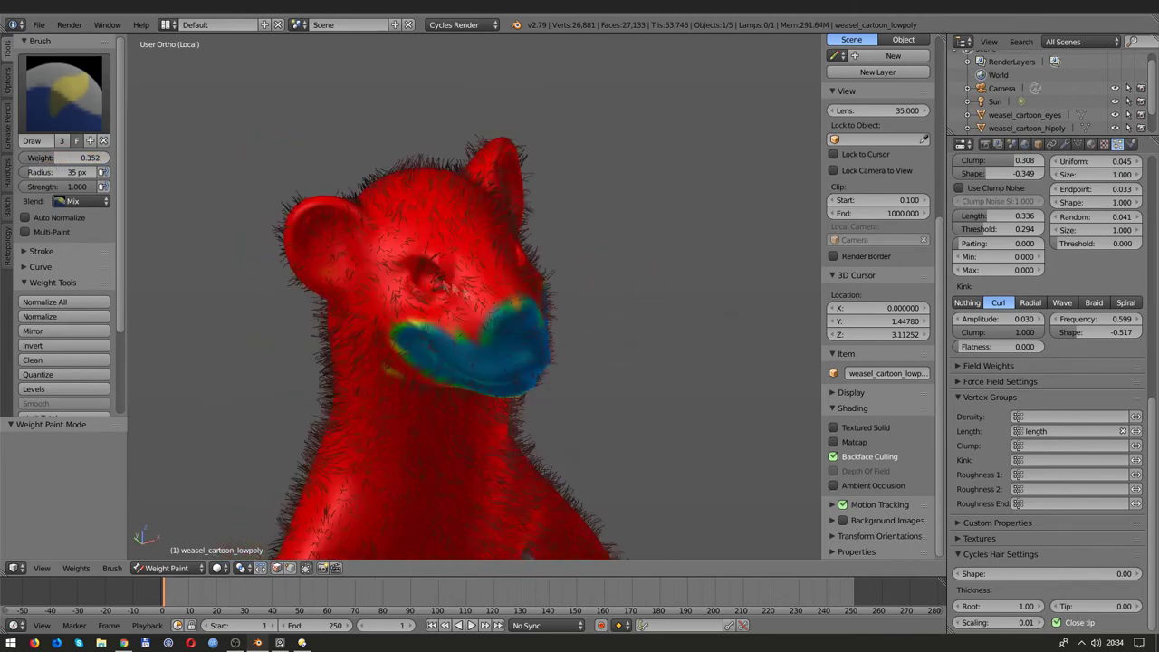
{"action": "scroll", "coordinate": [401, 287], "scroll_direction": "up", "scroll_amount": 5}
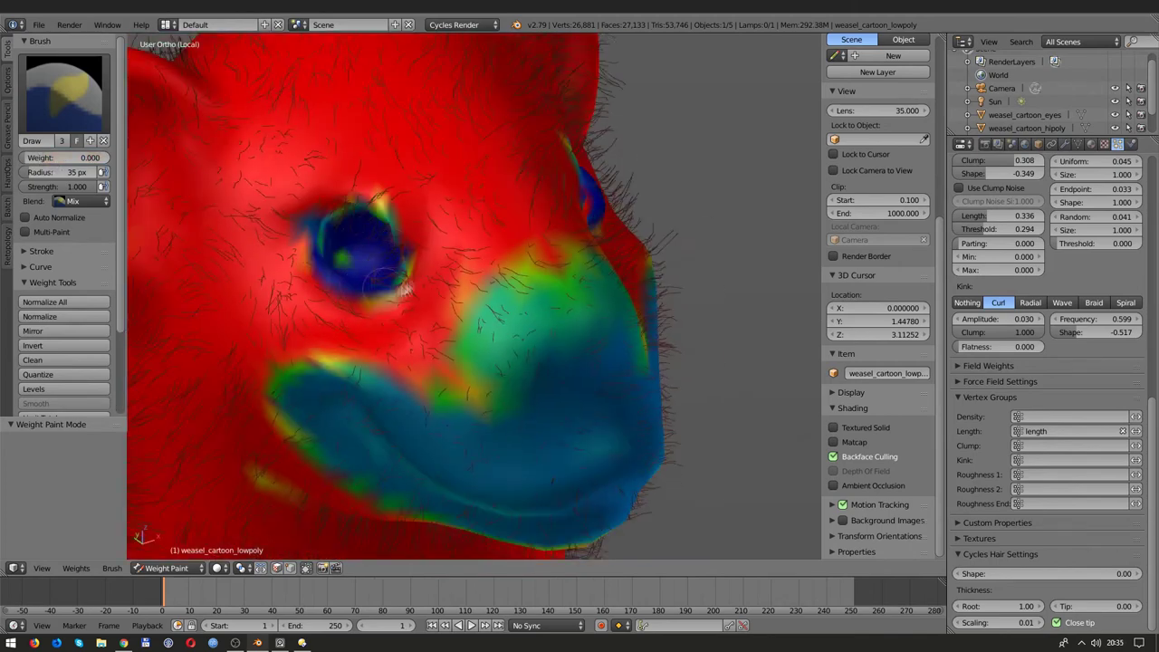
{"action": "mouse_move", "coordinate": [405, 252]}
{"action": "middle_mouse_down"}
{"action": "mouse_move", "coordinate": [489, 272]}
{"action": "mouse_move", "coordinate": [577, 334]}
{"action": "mouse_move", "coordinate": [621, 251]}
{"action": "mouse_move", "coordinate": [358, 177]}
{"action": "mouse_move", "coordinate": [604, 143]}
{"action": "middle_mouse_up"}
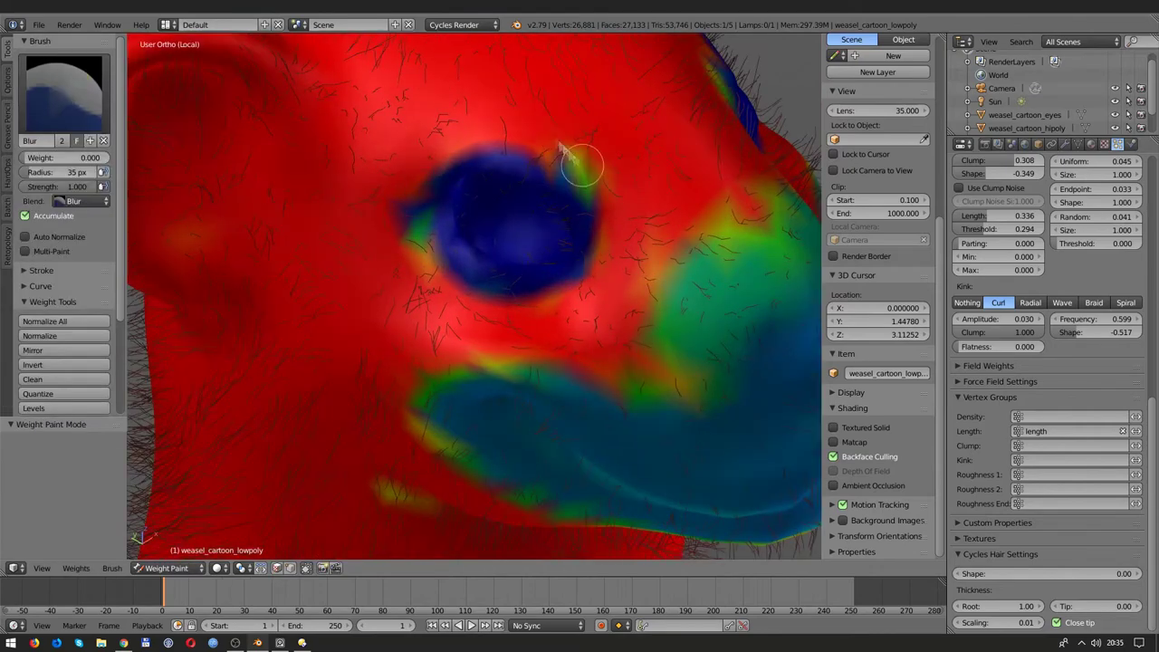
Step: Blur the weights in a ring around the eye and along the jaw
{"action": "mouse_move", "coordinate": [562, 144]}
{"action": "left_mouse_down"}
{"action": "mouse_move", "coordinate": [393, 240]}
{"action": "mouse_move", "coordinate": [621, 218]}
{"action": "left_mouse_up"}
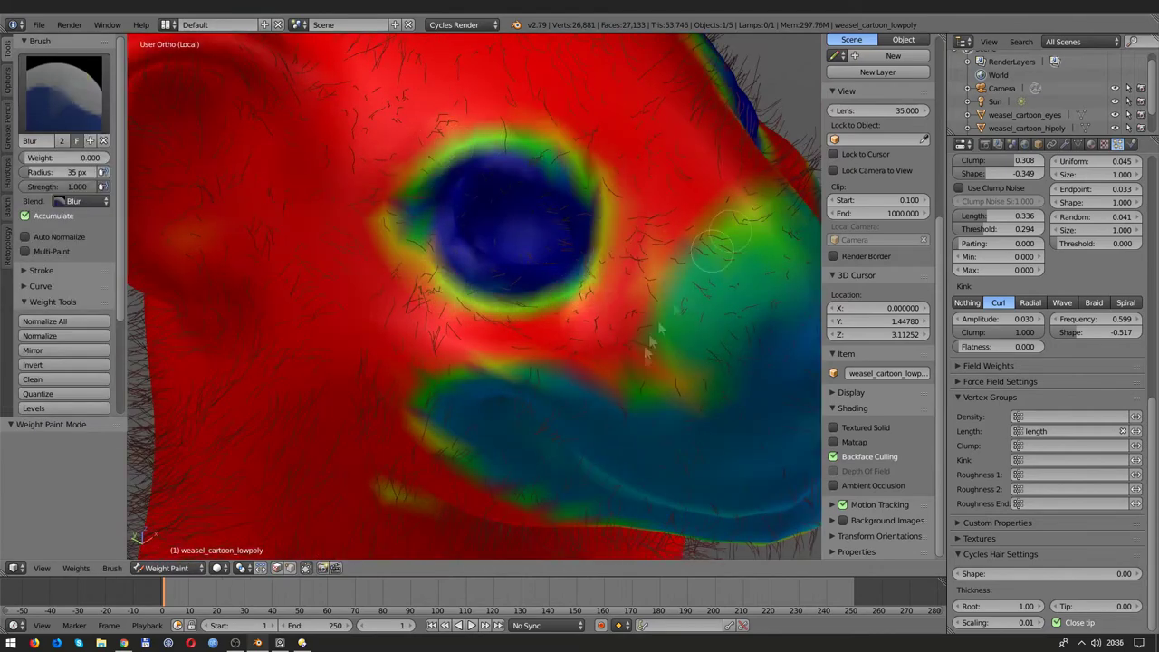
{"action": "left_click_drag", "start_coordinate": [715, 244], "coordinate": [429, 406]}
{"action": "scroll", "coordinate": [435, 362], "scroll_direction": "down", "scroll_amount": 3}
{"action": "left_click_drag", "start_coordinate": [440, 323], "coordinate": [433, 233]}
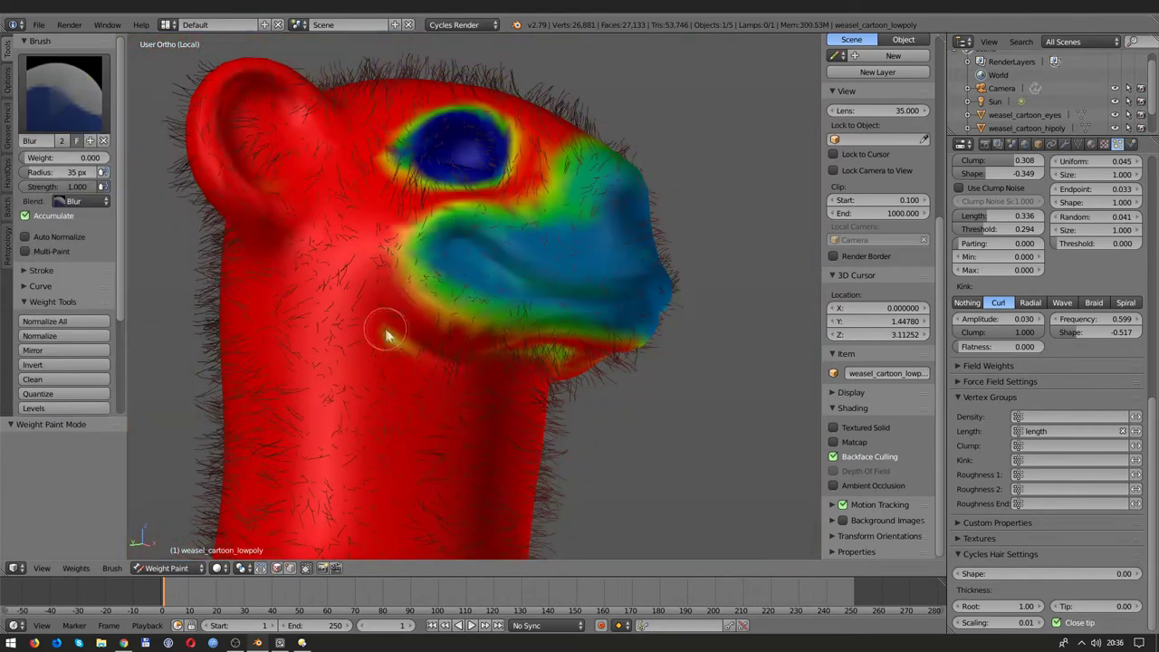
{"action": "middle_click_drag", "start_coordinate": [385, 335], "coordinate": [456, 330]}
{"action": "mouse_move", "coordinate": [389, 286]}
{"action": "middle_mouse_down"}
{"action": "mouse_move", "coordinate": [494, 269]}
{"action": "mouse_move", "coordinate": [426, 268]}
{"action": "mouse_move", "coordinate": [406, 315]}
{"action": "middle_mouse_up"}
Step: Paint full 1.0 weight on the head and ear rim with the Draw brush, then return to Object Mode
{"action": "left_click", "coordinate": [64, 91]}
{"action": "left_click", "coordinate": [208, 176]}
{"action": "left_click_drag", "start_coordinate": [406, 315], "coordinate": [520, 299]}
{"action": "mouse_move", "coordinate": [508, 412]}
{"action": "middle_mouse_down"}
{"action": "mouse_move", "coordinate": [441, 281]}
{"action": "mouse_move", "coordinate": [452, 317]}
{"action": "middle_mouse_up"}
{"action": "left_click", "coordinate": [441, 280], "text": "ctrl"}
{"action": "left_click", "coordinate": [181, 568]}
{"action": "left_click", "coordinate": [163, 551]}
Step: Exit local view and check the camera view in Rendered shading before returning to Solid
{"action": "key", "text": "KP_Divide"}
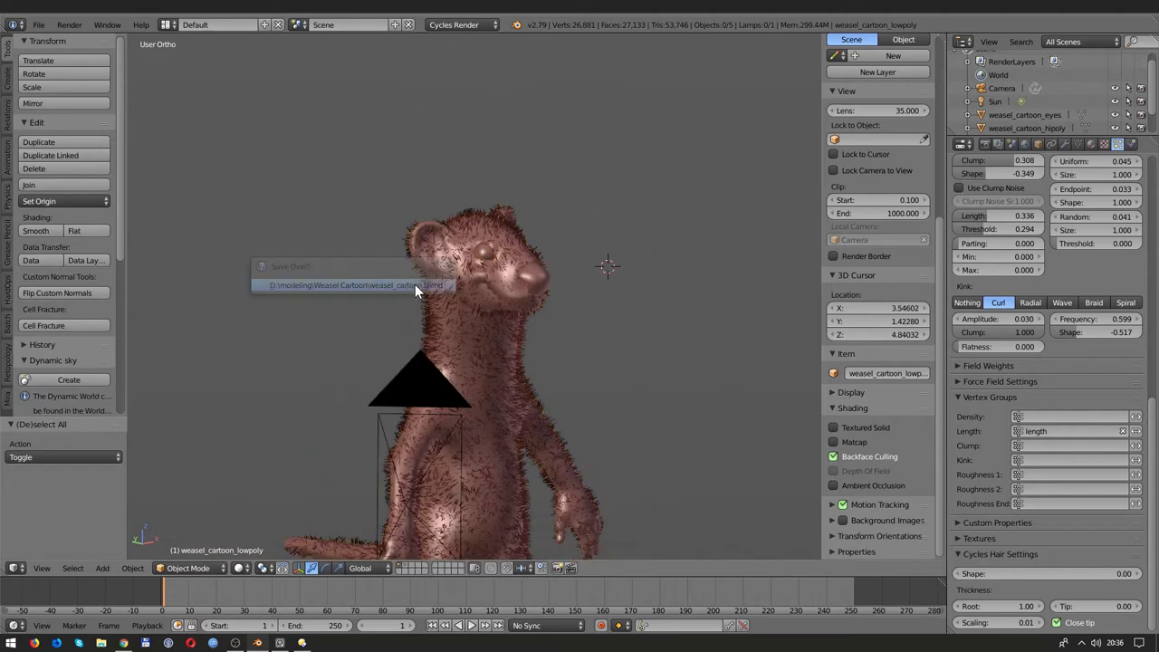
{"action": "key", "text": "KP_0"}
{"action": "key", "text": "shift+z"}
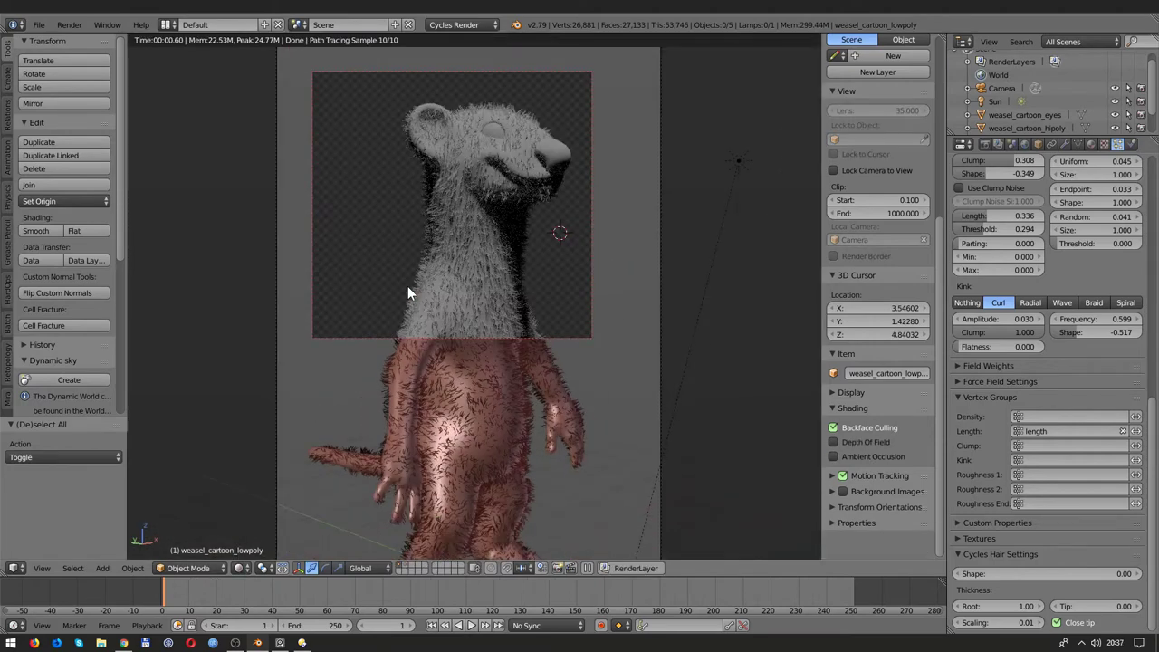
{"action": "key", "text": "shift+z"}
Step: Set the fur particle Number to 1000
{"action": "scroll", "coordinate": [997, 266], "scroll_direction": "up", "scroll_amount": 10}
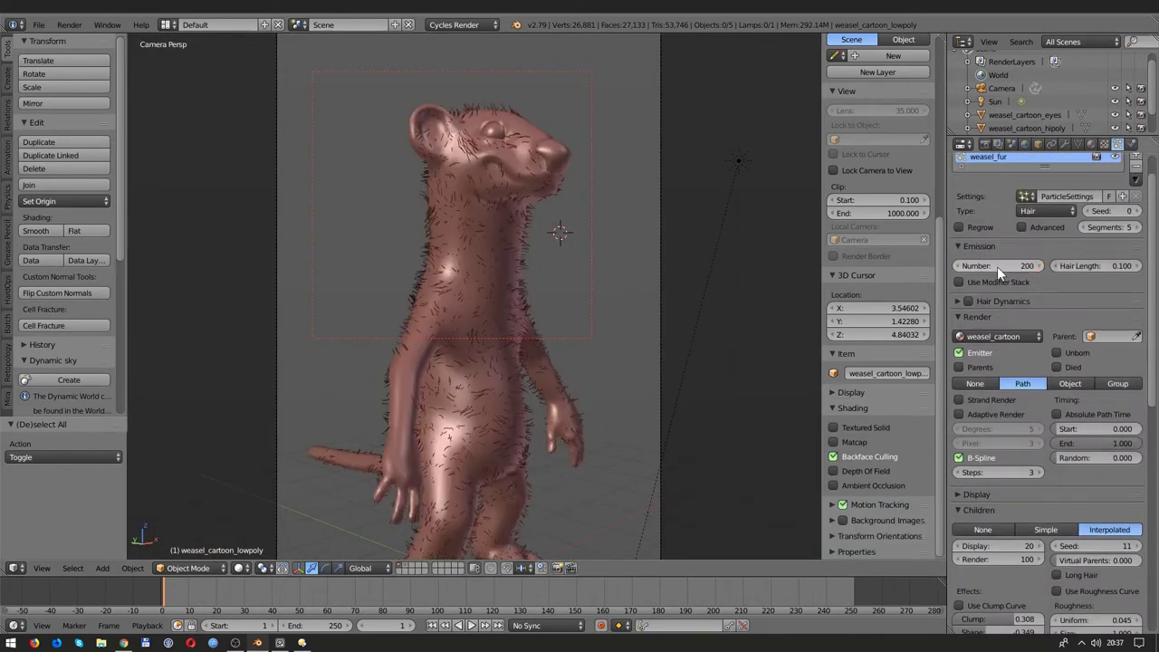
{"action": "scroll", "coordinate": [997, 266], "scroll_direction": "down", "scroll_amount": 1}
{"action": "key", "text": "KP_0"}
{"action": "scroll", "coordinate": [456, 282], "scroll_direction": "up", "scroll_amount": 4}
{"action": "left_click_drag", "start_coordinate": [996, 241], "coordinate": [1023, 241]}
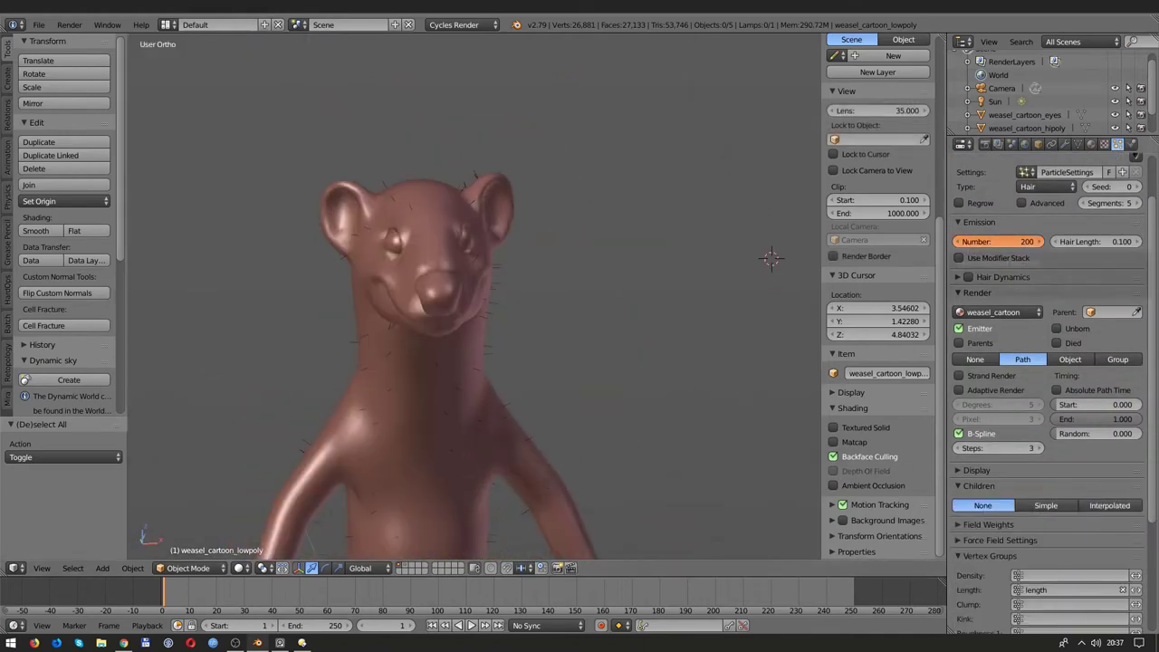
{"action": "key", "text": "Return"}
Step: Switch the weasel to Particle Edit mode and select the Comb brush
{"action": "middle_click_drag", "start_coordinate": [453, 317], "coordinate": [543, 317]}
{"action": "left_click", "coordinate": [187, 568]}
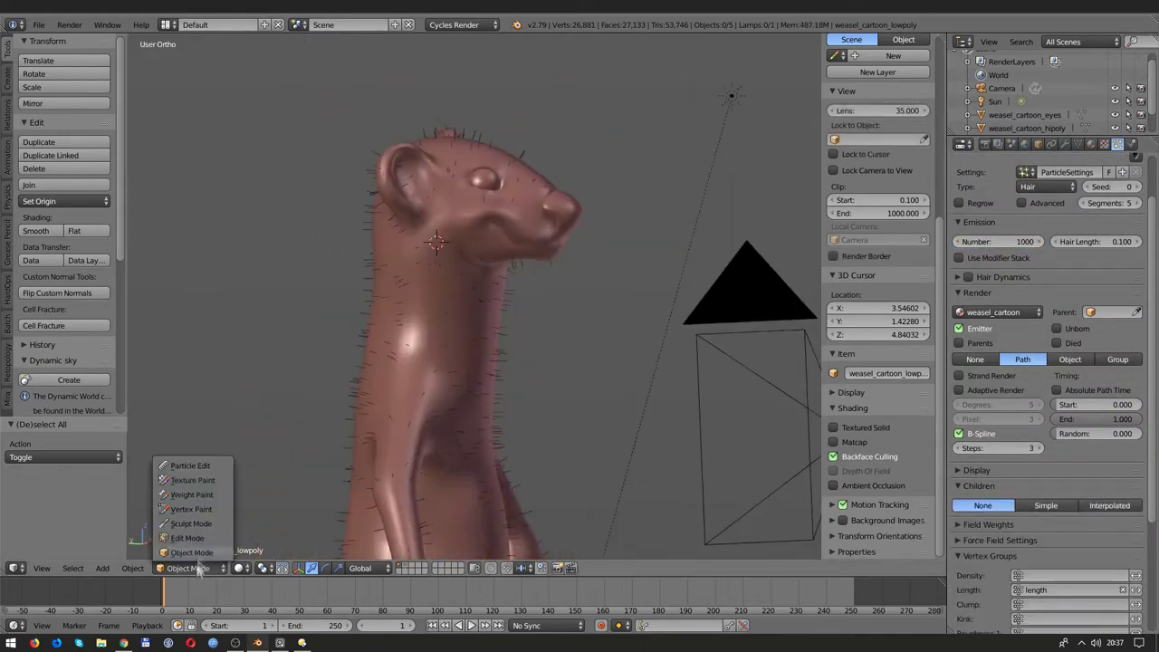
{"action": "left_click", "coordinate": [191, 468]}
{"action": "middle_click_drag", "start_coordinate": [543, 243], "coordinate": [471, 254]}
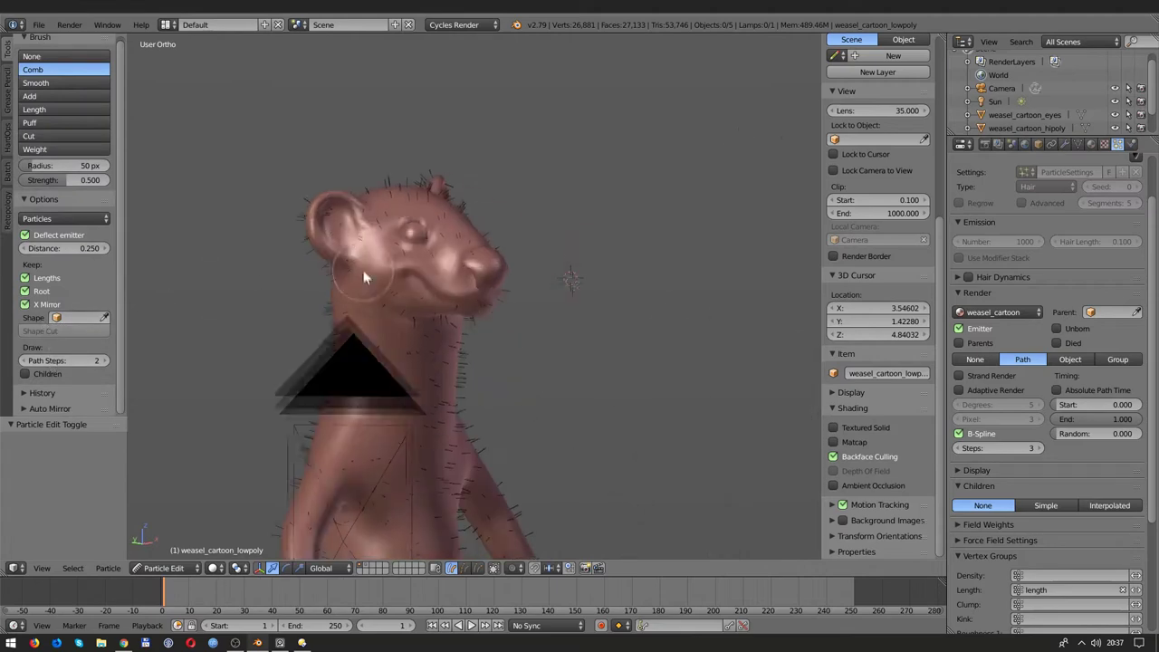
{"action": "mouse_move", "coordinate": [452, 317]}
{"action": "middle_mouse_down"}
{"action": "mouse_move", "coordinate": [311, 310]}
{"action": "mouse_move", "coordinate": [372, 395]}
{"action": "middle_mouse_up"}
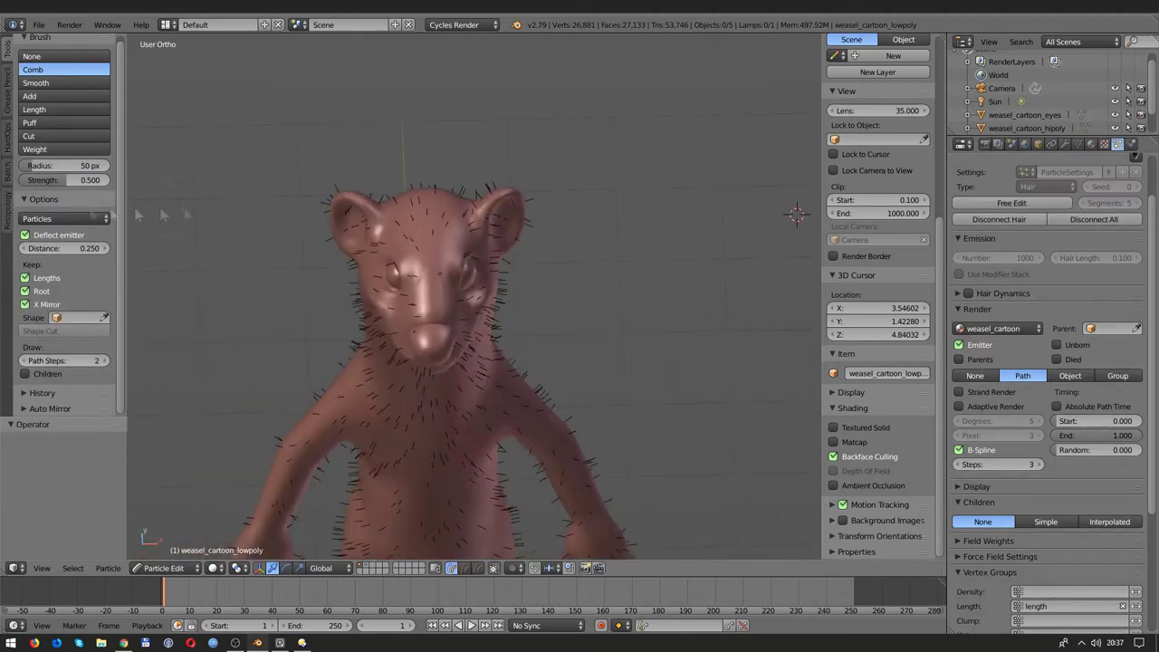
{"action": "left_click", "coordinate": [9, 87]}
{"action": "left_click", "coordinate": [8, 47]}
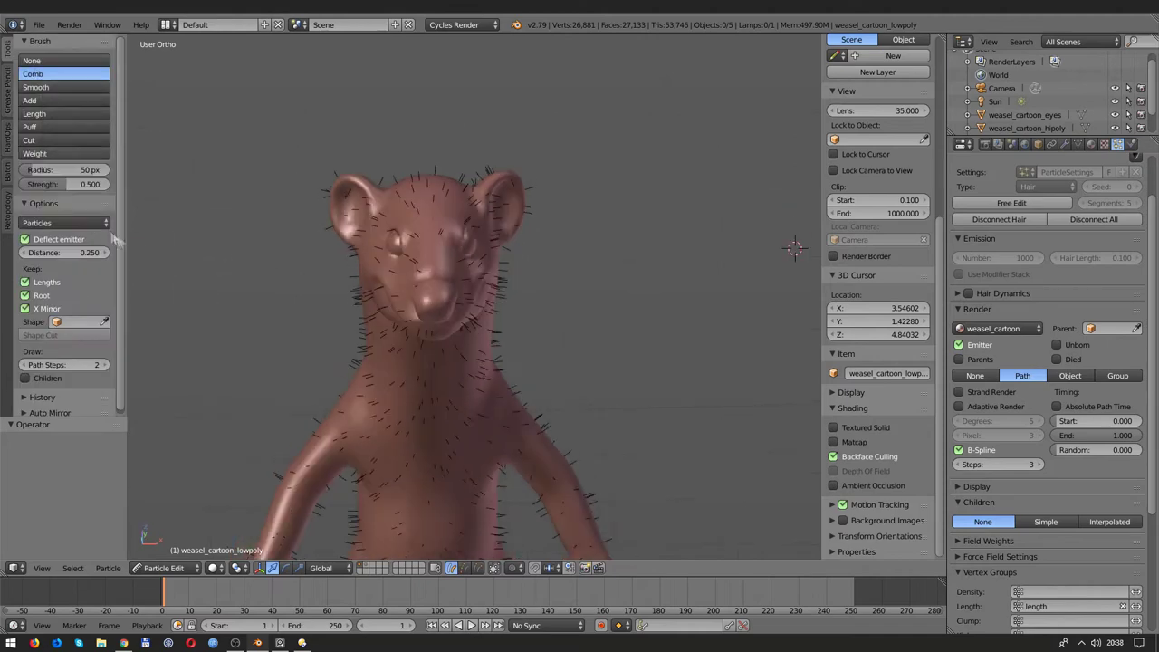
Step: Comb the head hairs, set Children back to Interpolated and return to Object Mode
{"action": "mouse_move", "coordinate": [242, 306]}
{"action": "middle_mouse_down"}
{"action": "mouse_move", "coordinate": [347, 241]}
{"action": "mouse_move", "coordinate": [572, 210]}
{"action": "mouse_move", "coordinate": [480, 150]}
{"action": "middle_mouse_up"}
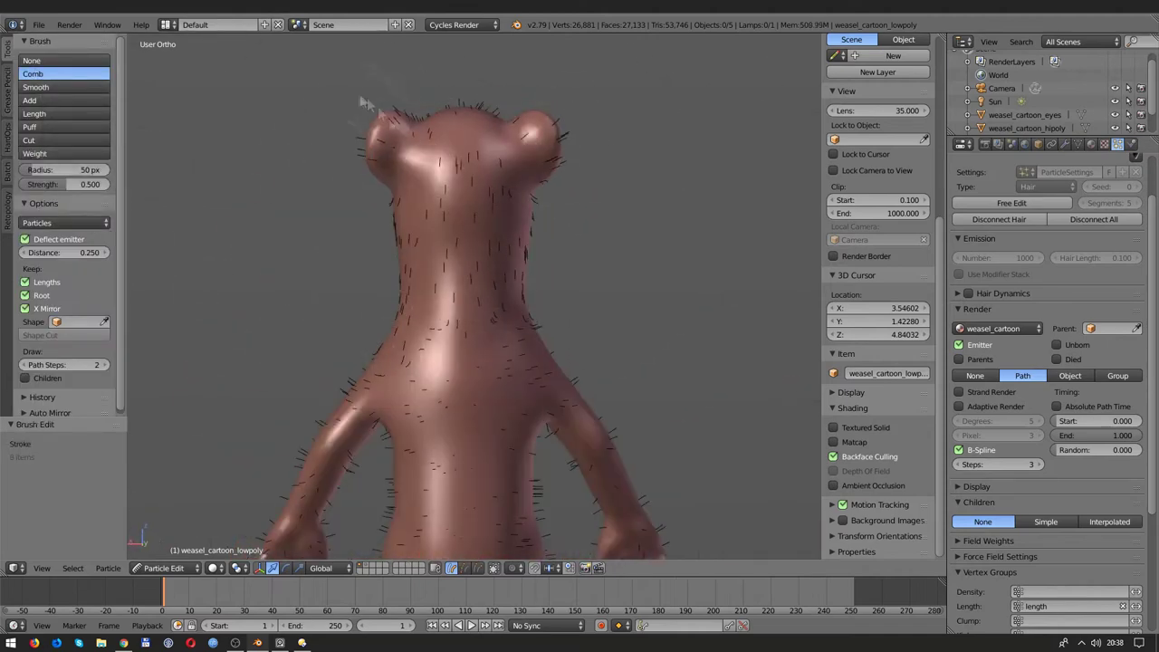
{"action": "middle_click_drag", "start_coordinate": [361, 101], "coordinate": [652, 127]}
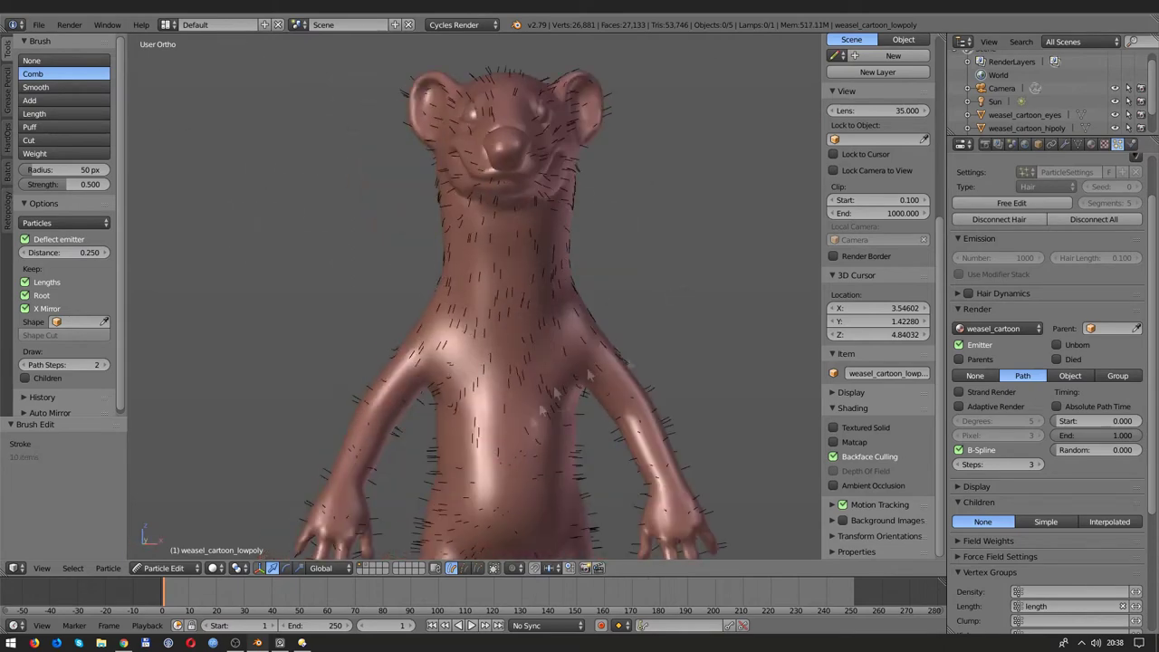
{"action": "left_click", "coordinate": [1109, 522]}
{"action": "left_click", "coordinate": [163, 568]}
{"action": "left_click", "coordinate": [191, 553]}
{"action": "middle_click_drag", "start_coordinate": [634, 271], "coordinate": [770, 227]}
Step: Re-enter Particle Edit and inspect the weasel's fur from the front and from behind
{"action": "left_click", "coordinate": [188, 568]}
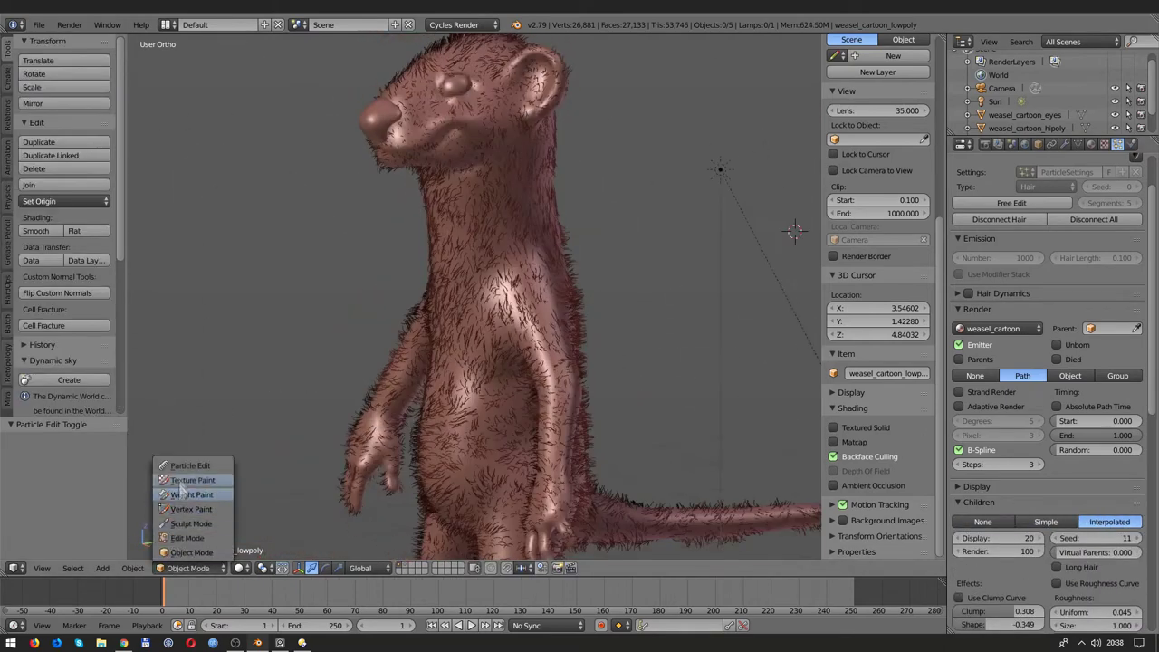
{"action": "left_click", "coordinate": [190, 465]}
{"action": "mouse_move", "coordinate": [435, 272]}
{"action": "middle_mouse_down"}
{"action": "mouse_move", "coordinate": [516, 213]}
{"action": "mouse_move", "coordinate": [494, 245]}
{"action": "mouse_move", "coordinate": [518, 174]}
{"action": "mouse_move", "coordinate": [480, 172]}
{"action": "mouse_move", "coordinate": [579, 117]}
{"action": "mouse_move", "coordinate": [571, 108]}
{"action": "mouse_move", "coordinate": [391, 185]}
{"action": "middle_mouse_up"}
{"action": "mouse_move", "coordinate": [486, 145]}
{"action": "middle_mouse_down"}
{"action": "mouse_move", "coordinate": [507, 163]}
{"action": "mouse_move", "coordinate": [525, 154]}
{"action": "mouse_move", "coordinate": [549, 186]}
{"action": "mouse_move", "coordinate": [455, 142]}
{"action": "mouse_move", "coordinate": [489, 163]}
{"action": "mouse_move", "coordinate": [568, 349]}
{"action": "mouse_move", "coordinate": [419, 252]}
{"action": "middle_mouse_up"}
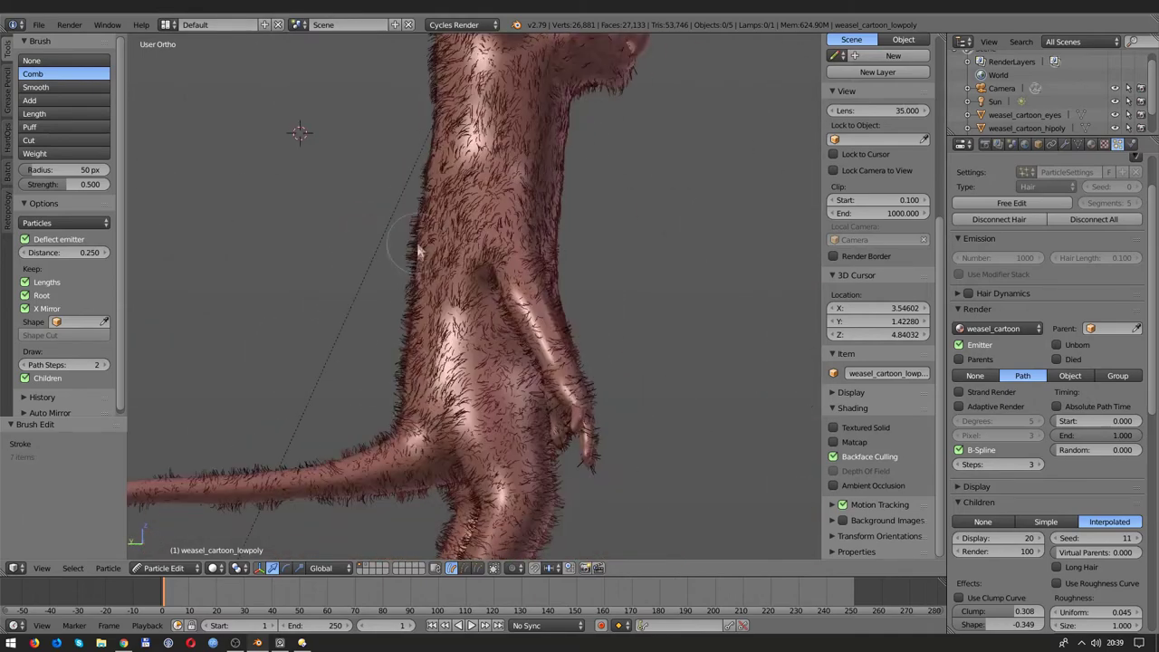
{"action": "mouse_move", "coordinate": [298, 489]}
{"action": "middle_mouse_down"}
{"action": "mouse_move", "coordinate": [489, 489]}
{"action": "mouse_move", "coordinate": [494, 534]}
{"action": "middle_mouse_up"}
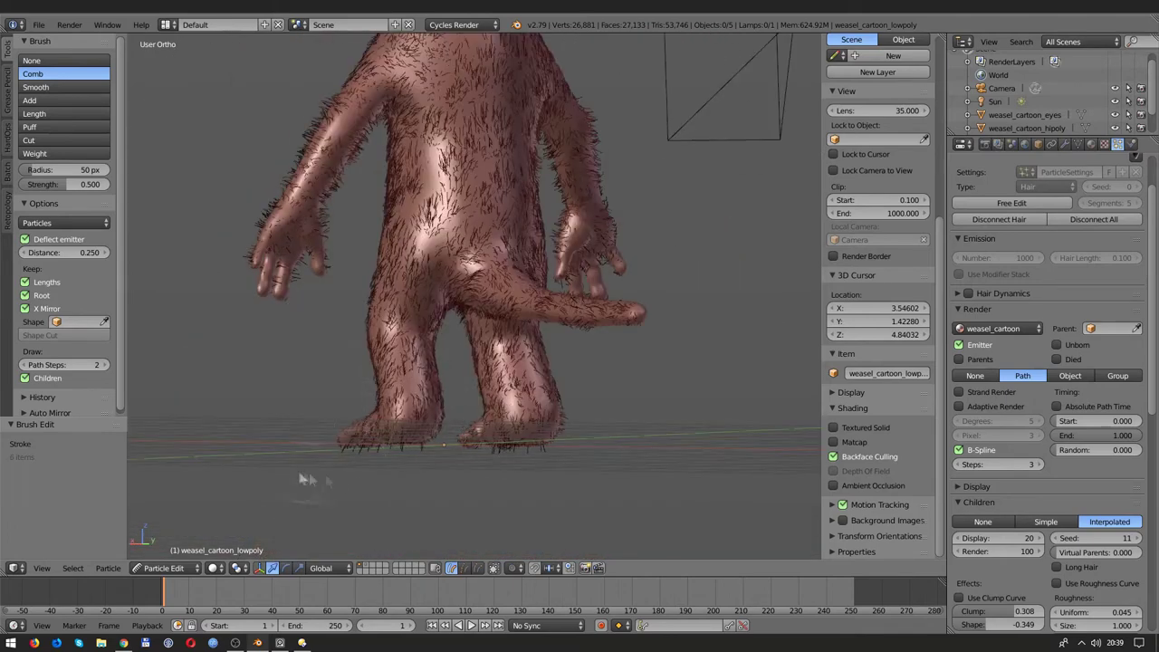
Step: Orbit around the weasel to inspect the tail, underside, head, neck and torso fur
{"action": "middle_click_drag", "start_coordinate": [302, 479], "coordinate": [497, 238]}
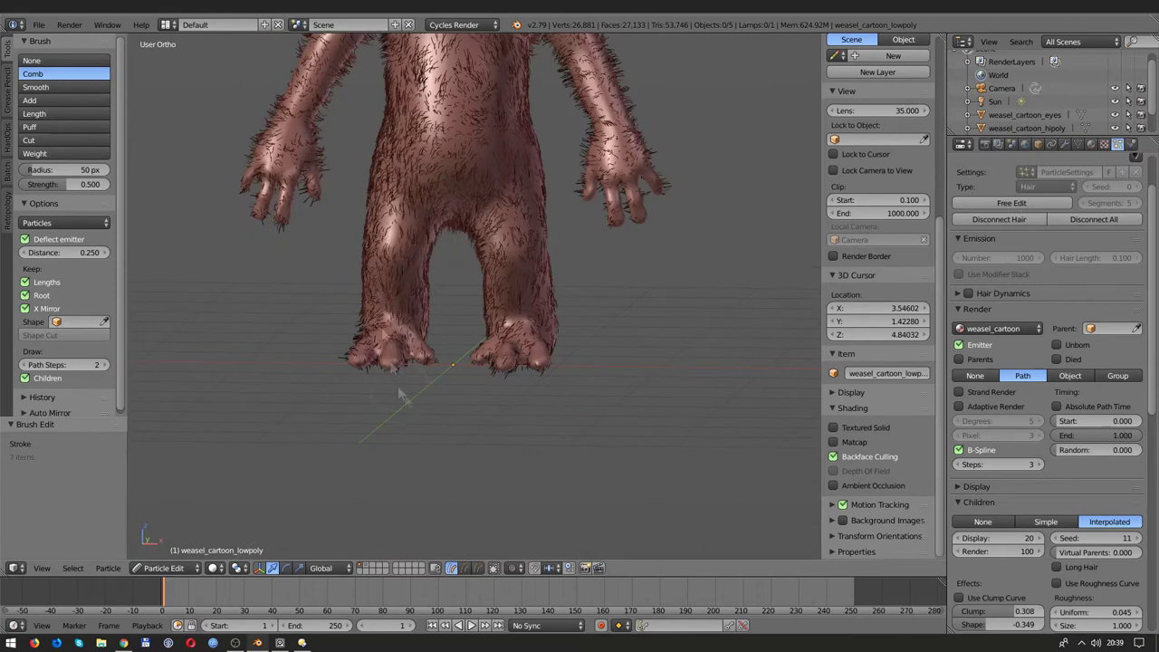
{"action": "mouse_move", "coordinate": [401, 394]}
{"action": "middle_mouse_down"}
{"action": "mouse_move", "coordinate": [486, 333]}
{"action": "mouse_move", "coordinate": [668, 262]}
{"action": "middle_mouse_up"}
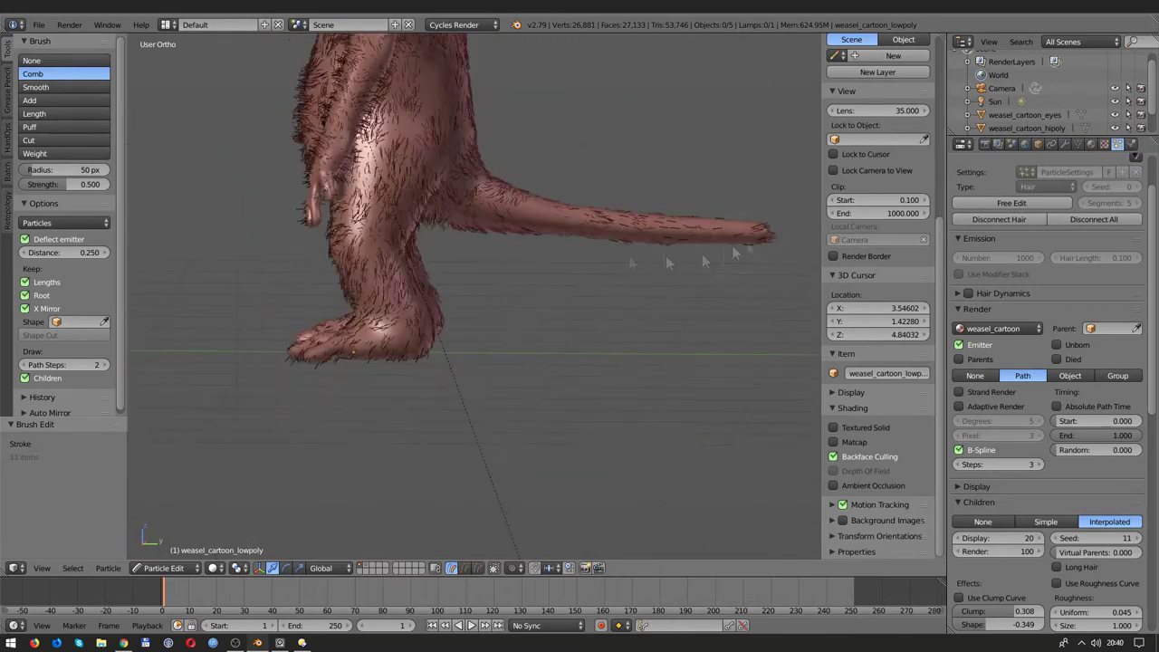
{"action": "middle_click_drag", "start_coordinate": [736, 253], "coordinate": [779, 227]}
{"action": "middle_click_drag", "start_coordinate": [524, 192], "coordinate": [514, 210]}
{"action": "mouse_move", "coordinate": [672, 303]}
{"action": "middle_mouse_down"}
{"action": "mouse_move", "coordinate": [468, 373]}
{"action": "mouse_move", "coordinate": [584, 220]}
{"action": "mouse_move", "coordinate": [623, 240]}
{"action": "middle_mouse_up"}
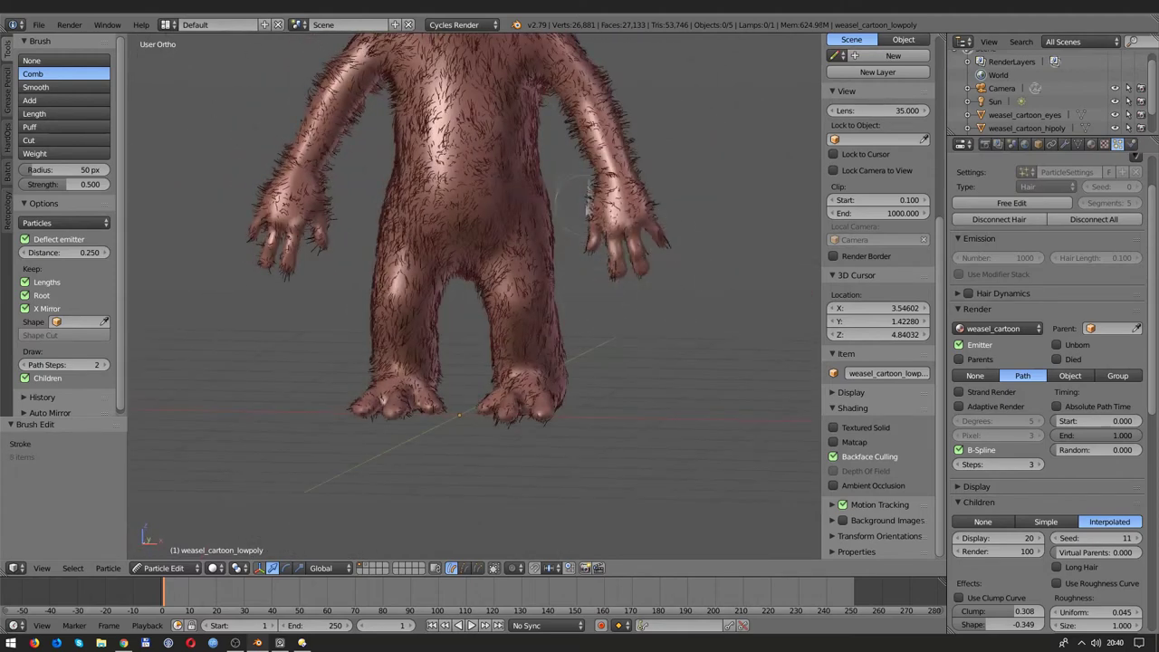
{"action": "middle_click_drag", "start_coordinate": [254, 255], "coordinate": [405, 163]}
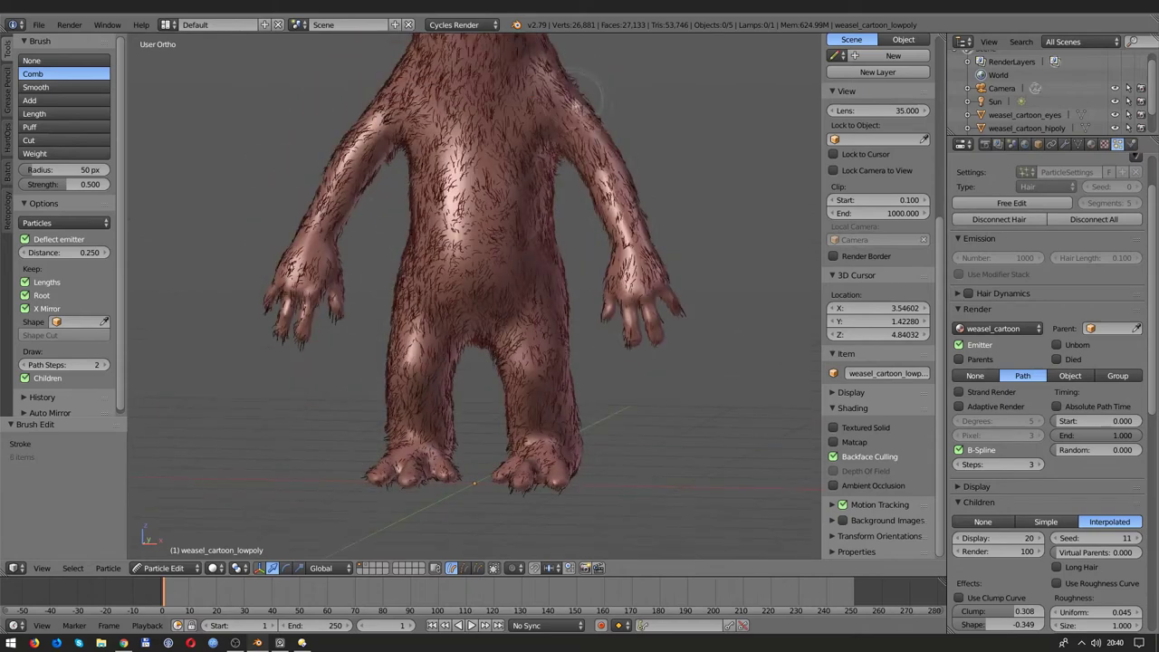
{"action": "mouse_move", "coordinate": [579, 95]}
{"action": "middle_mouse_down"}
{"action": "mouse_move", "coordinate": [559, 268]}
{"action": "mouse_move", "coordinate": [293, 256]}
{"action": "middle_mouse_up"}
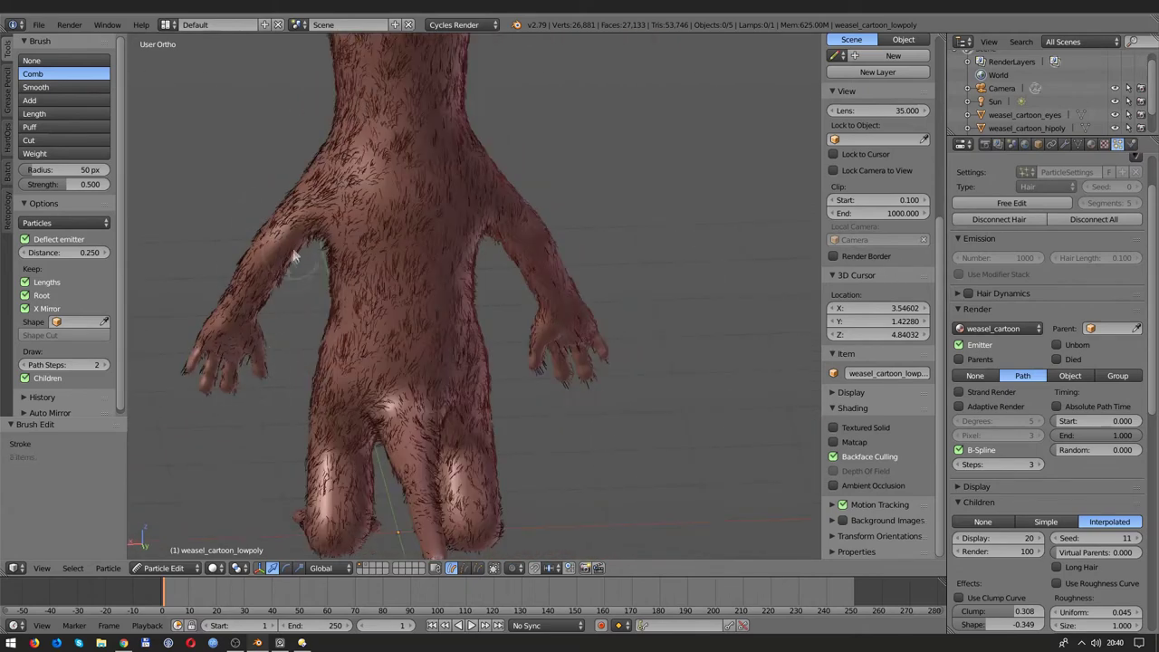
{"action": "mouse_move", "coordinate": [367, 387]}
{"action": "middle_mouse_down"}
{"action": "mouse_move", "coordinate": [507, 362]}
{"action": "mouse_move", "coordinate": [426, 371]}
{"action": "middle_mouse_up"}
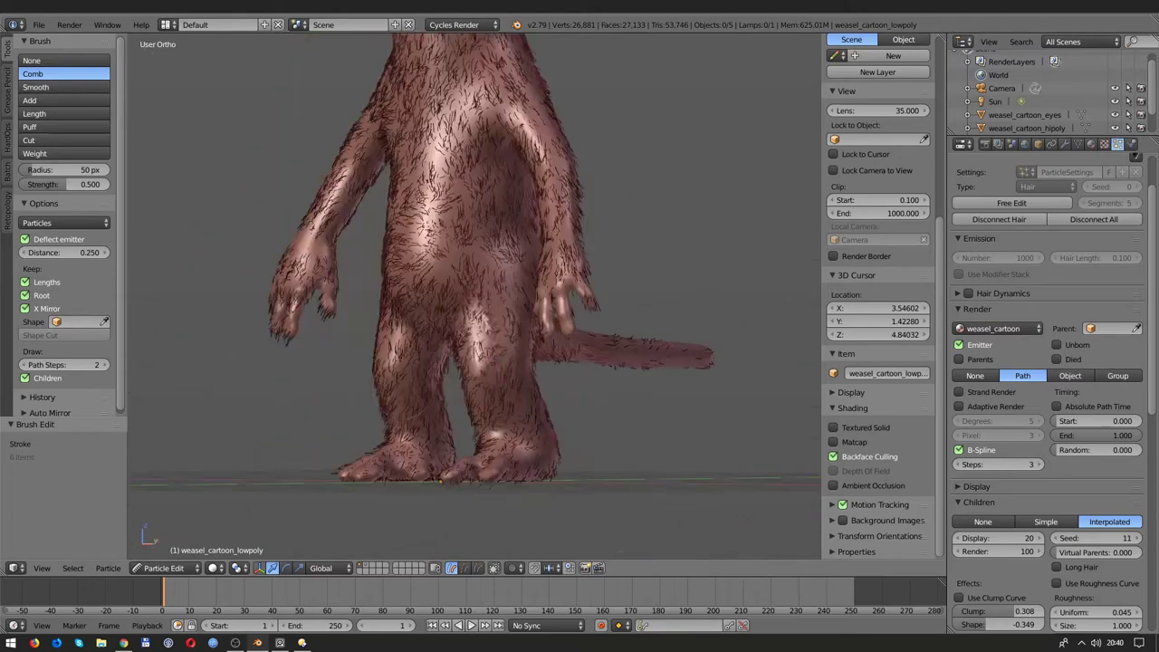
{"action": "mouse_move", "coordinate": [569, 272]}
{"action": "middle_mouse_down"}
{"action": "mouse_move", "coordinate": [582, 232]}
{"action": "mouse_move", "coordinate": [580, 299]}
{"action": "middle_mouse_up"}
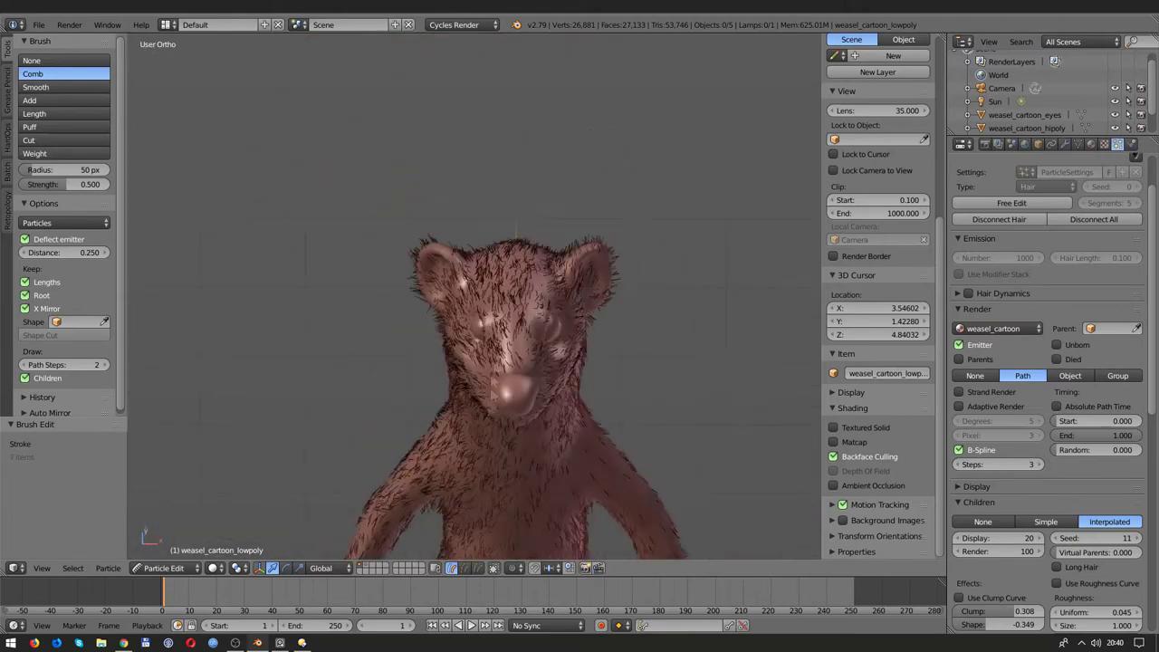
{"action": "mouse_move", "coordinate": [523, 256]}
{"action": "middle_mouse_down"}
{"action": "mouse_move", "coordinate": [614, 206]}
{"action": "mouse_move", "coordinate": [507, 181]}
{"action": "mouse_move", "coordinate": [475, 190]}
{"action": "mouse_move", "coordinate": [531, 263]}
{"action": "middle_mouse_up"}
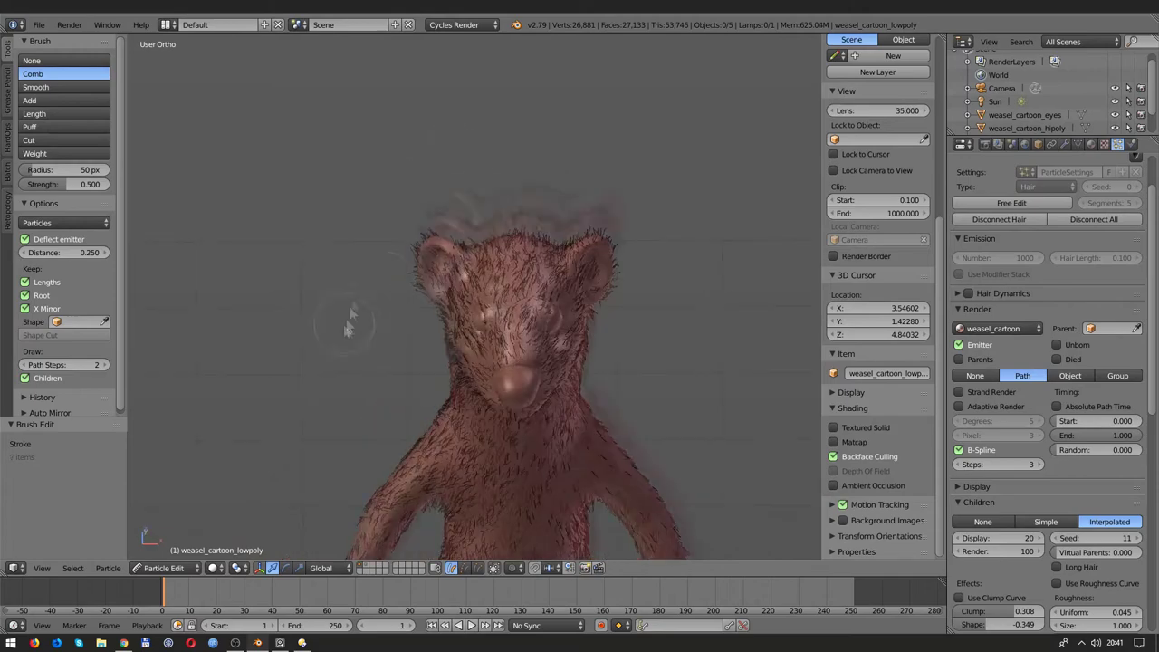
{"action": "mouse_move", "coordinate": [349, 323]}
{"action": "middle_mouse_down"}
{"action": "mouse_move", "coordinate": [388, 233]}
{"action": "mouse_move", "coordinate": [487, 311]}
{"action": "mouse_move", "coordinate": [523, 288]}
{"action": "middle_mouse_up"}
Step: Return to Object Mode and render a test image of the weasel through the camera
{"action": "key", "text": "Tab"}
{"action": "key", "text": "KP_0"}
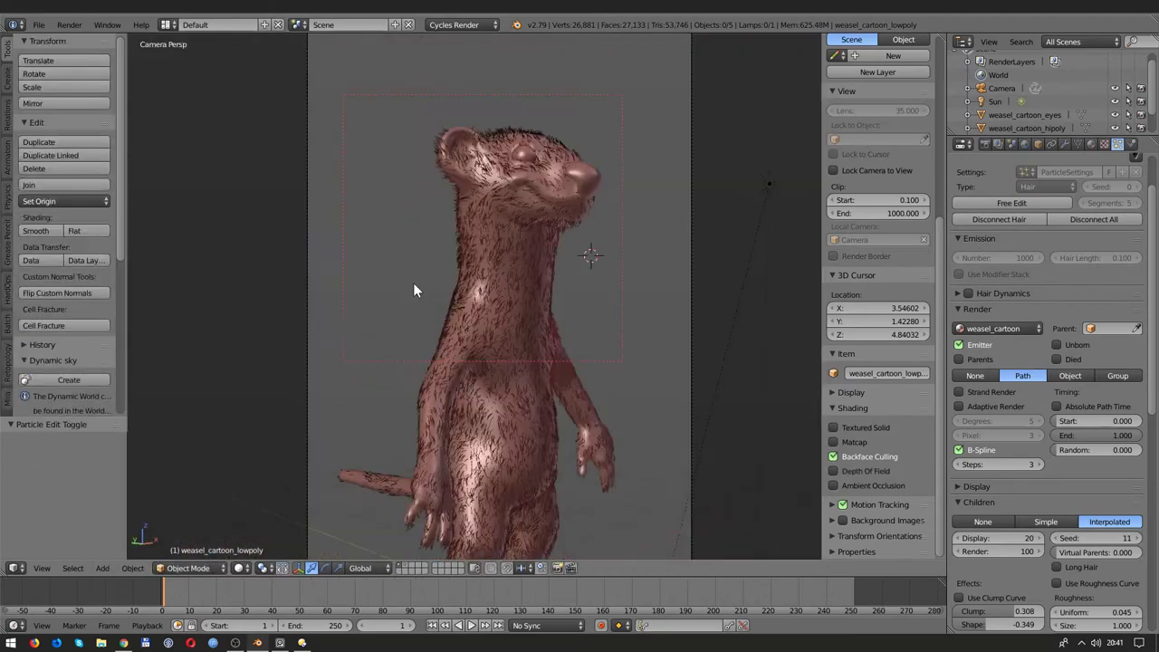
{"action": "key", "text": "shift+z"}
{"action": "key", "text": "shift+z"}
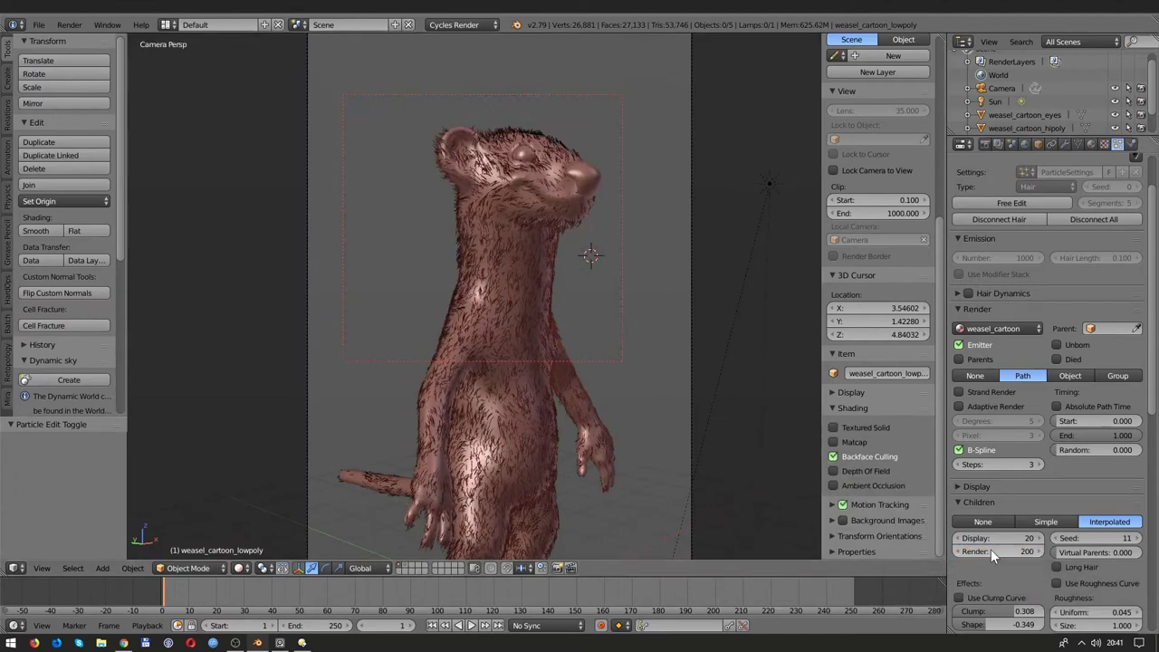
{"action": "key", "text": "F12"}
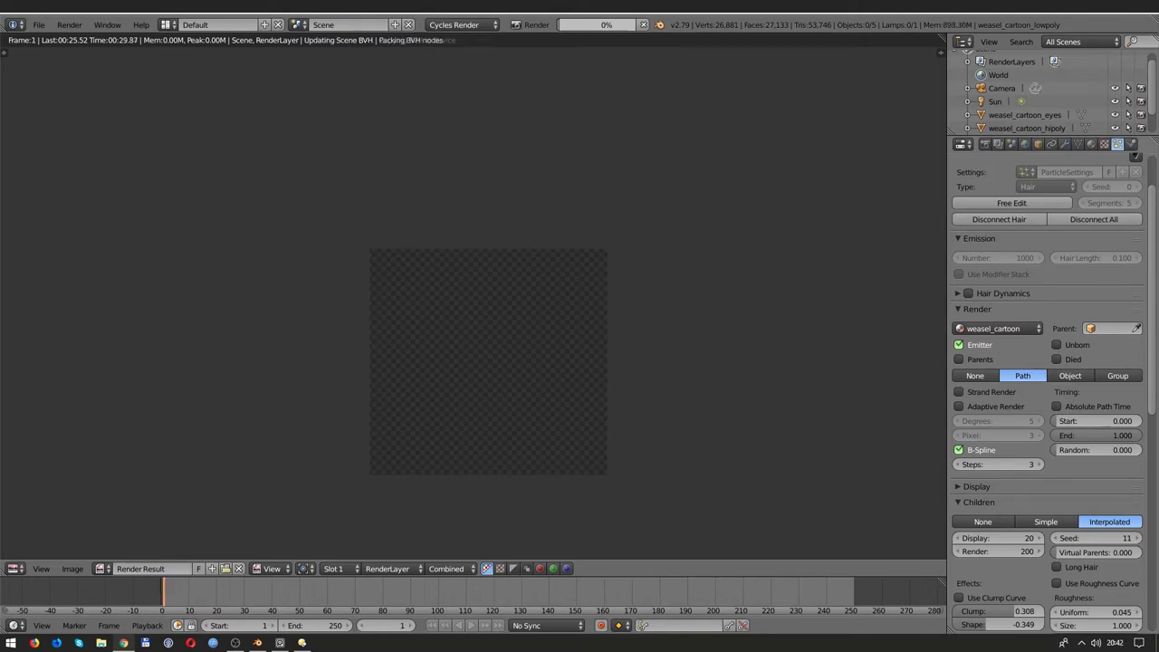
{"action": "scroll", "coordinate": [648, 244], "scroll_direction": "up", "scroll_amount": 1}
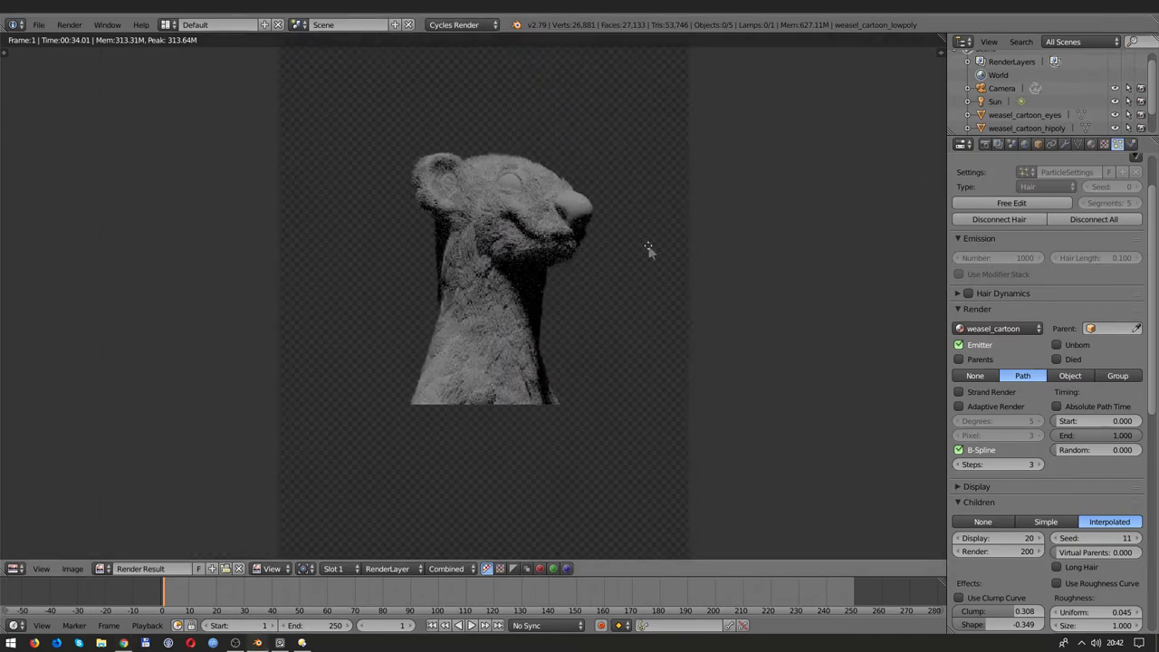
{"action": "scroll", "coordinate": [648, 250], "scroll_direction": "down", "scroll_amount": 1}
Step: Switch Cycles sampling to Branched Path Tracing
{"action": "left_click", "coordinate": [985, 144]}
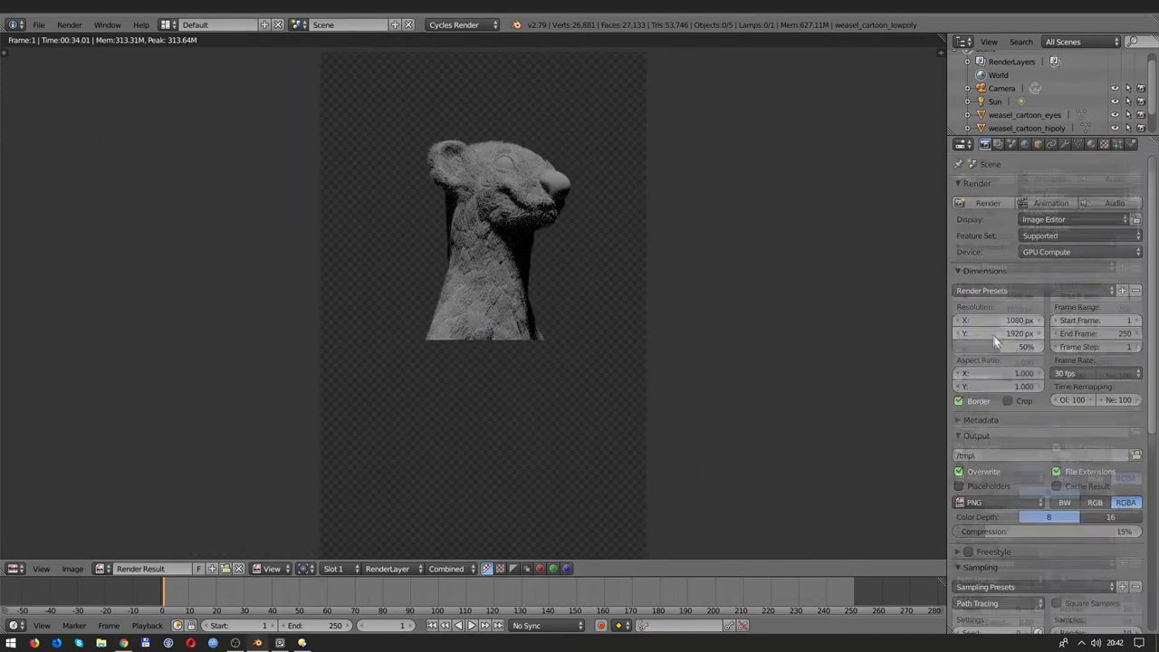
{"action": "scroll", "coordinate": [1017, 354], "scroll_direction": "down", "scroll_amount": 5}
{"action": "scroll", "coordinate": [1017, 354], "scroll_direction": "down", "scroll_amount": 5}
{"action": "left_click", "coordinate": [997, 337]}
{"action": "left_click", "coordinate": [986, 326]}
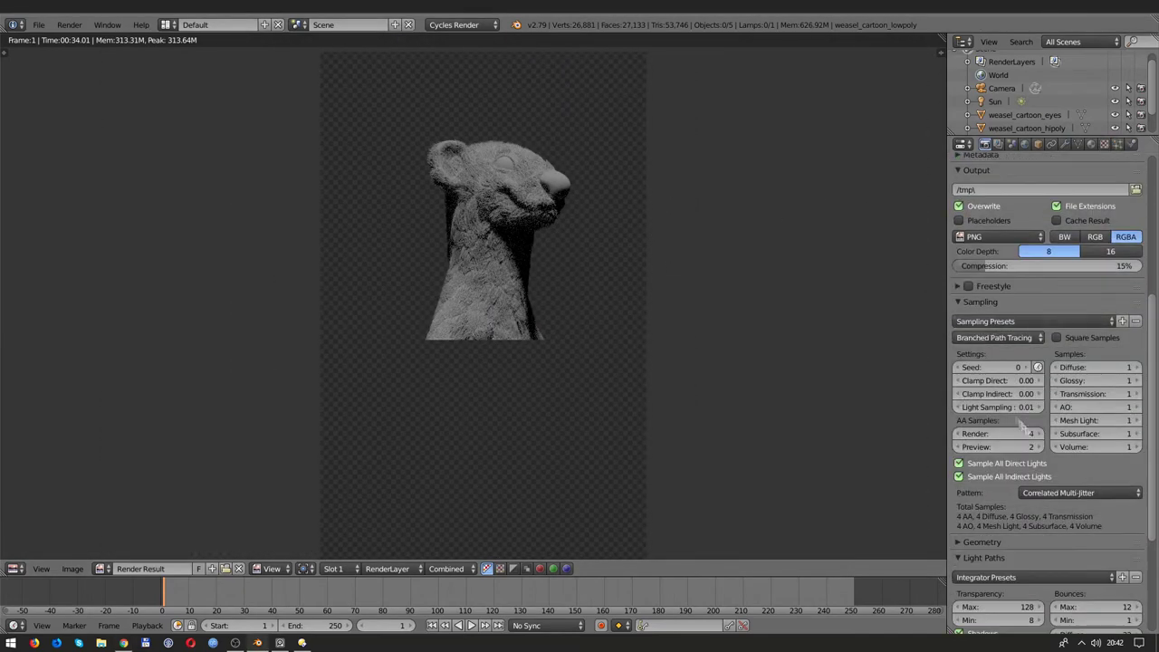
{"action": "scroll", "coordinate": [1010, 438], "scroll_direction": "down", "scroll_amount": 3}
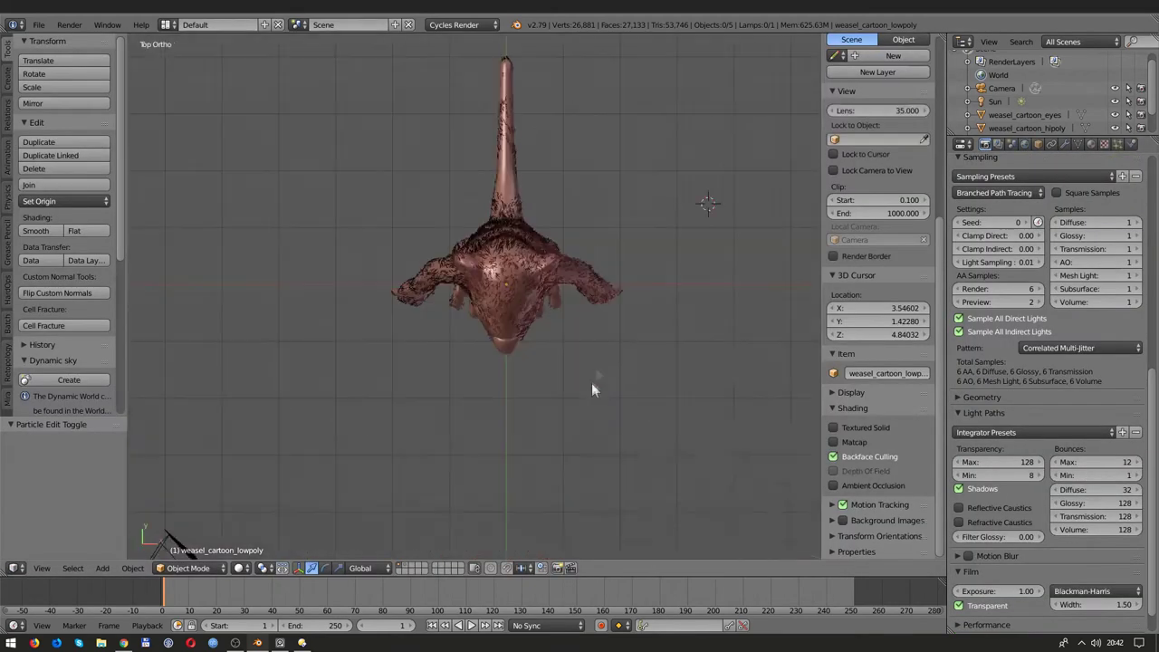
Step: Add an Area lamp to the scene at the 3D cursor
{"action": "left_click", "coordinate": [591, 383]}
{"action": "key", "text": "shift+a"}
{"action": "left_click", "coordinate": [670, 405]}
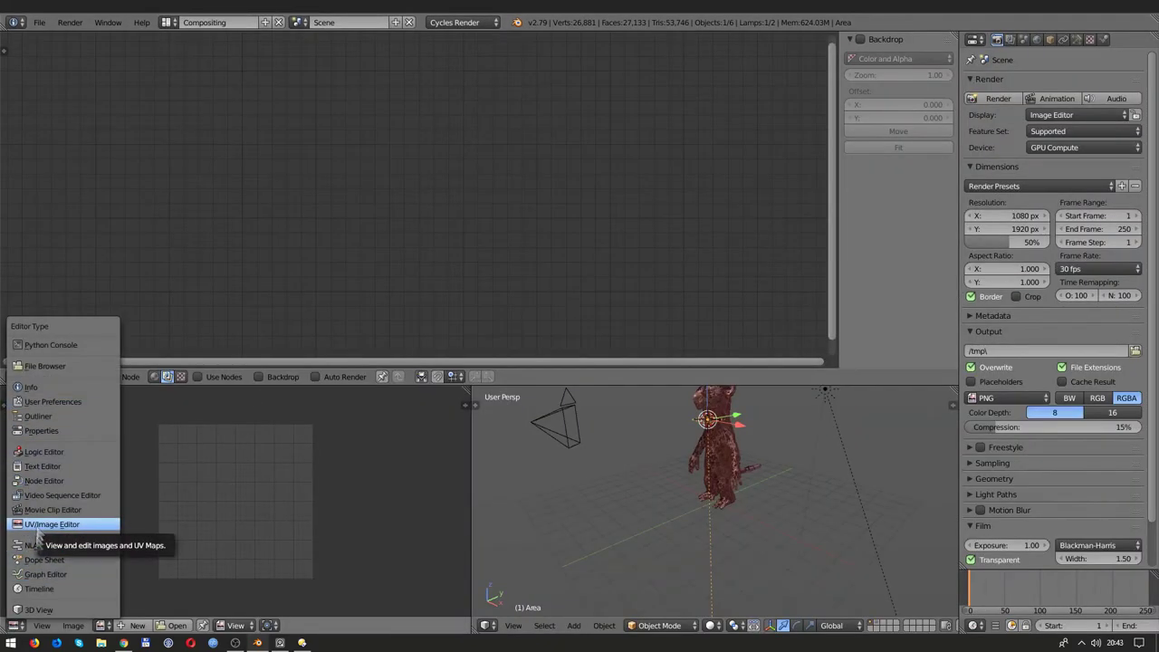
Step: Make the lower-left area a 3D View with a rendered preview through the scene camera
{"action": "left_click", "coordinate": [38, 610]}
{"action": "key", "text": "KP_0"}
{"action": "key", "text": "shift+z"}
Step: Reposition the area lamp, then duplicate it as Area.001 above the weasel
{"action": "mouse_move", "coordinate": [652, 489]}
{"action": "middle_mouse_down"}
{"action": "mouse_move", "coordinate": [701, 522]}
{"action": "mouse_move", "coordinate": [686, 547]}
{"action": "middle_mouse_up"}
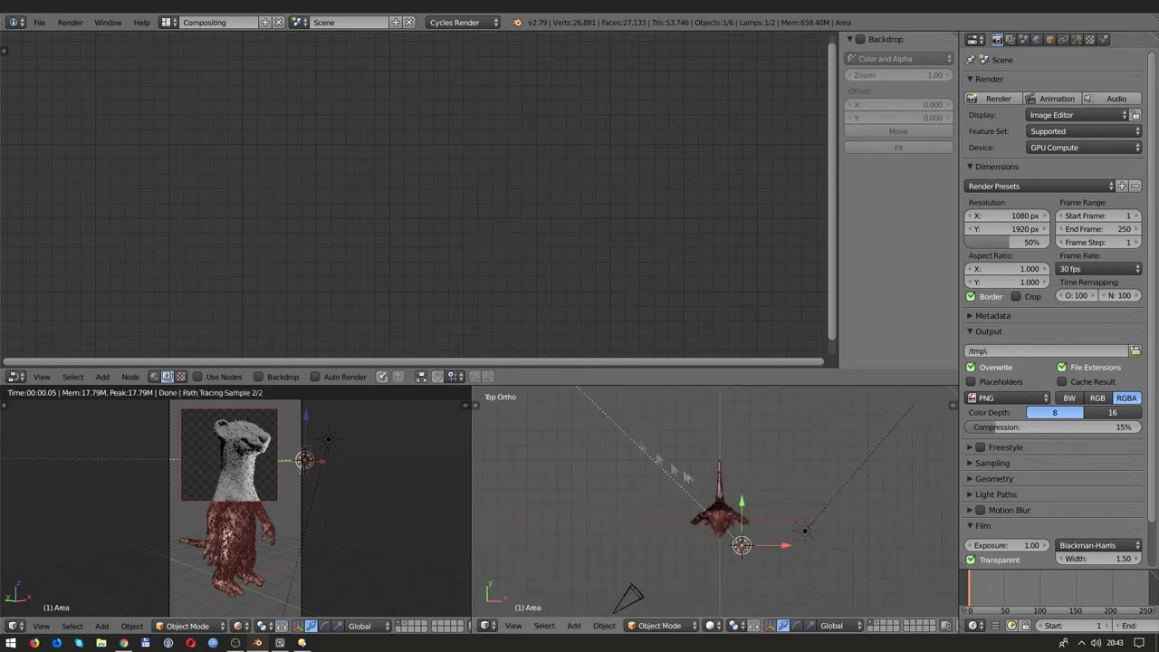
{"action": "key", "text": "g"}
{"action": "left_click", "coordinate": [666, 535]}
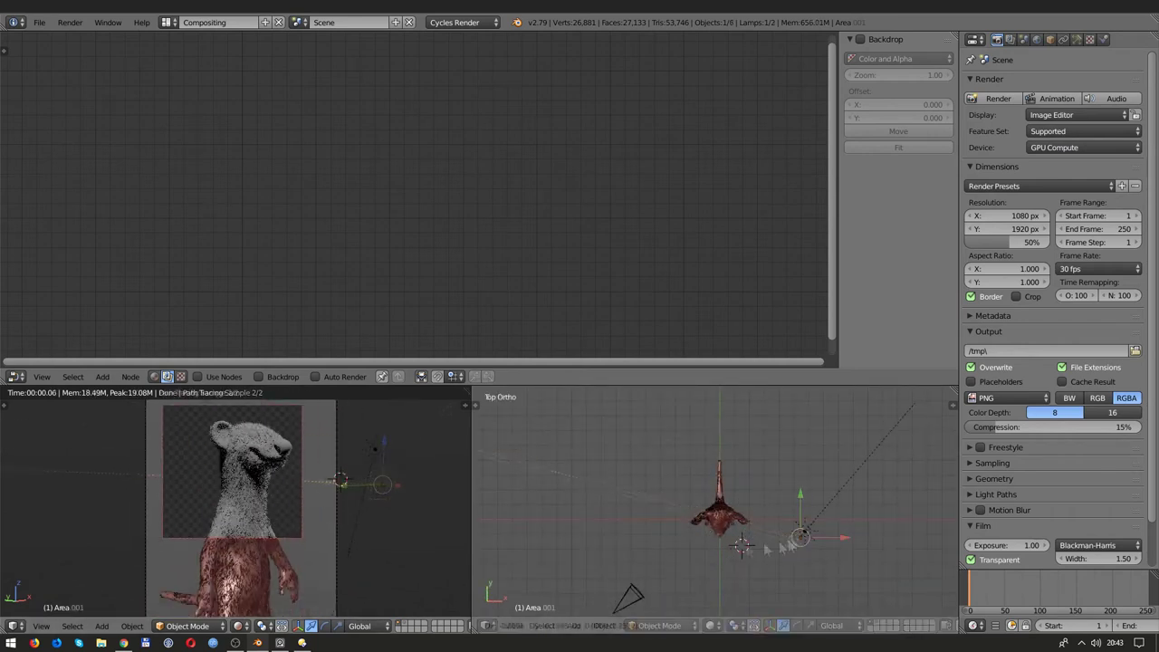
{"action": "key", "text": "shift+d"}
{"action": "left_click", "coordinate": [722, 542]}
{"action": "key", "text": "g"}
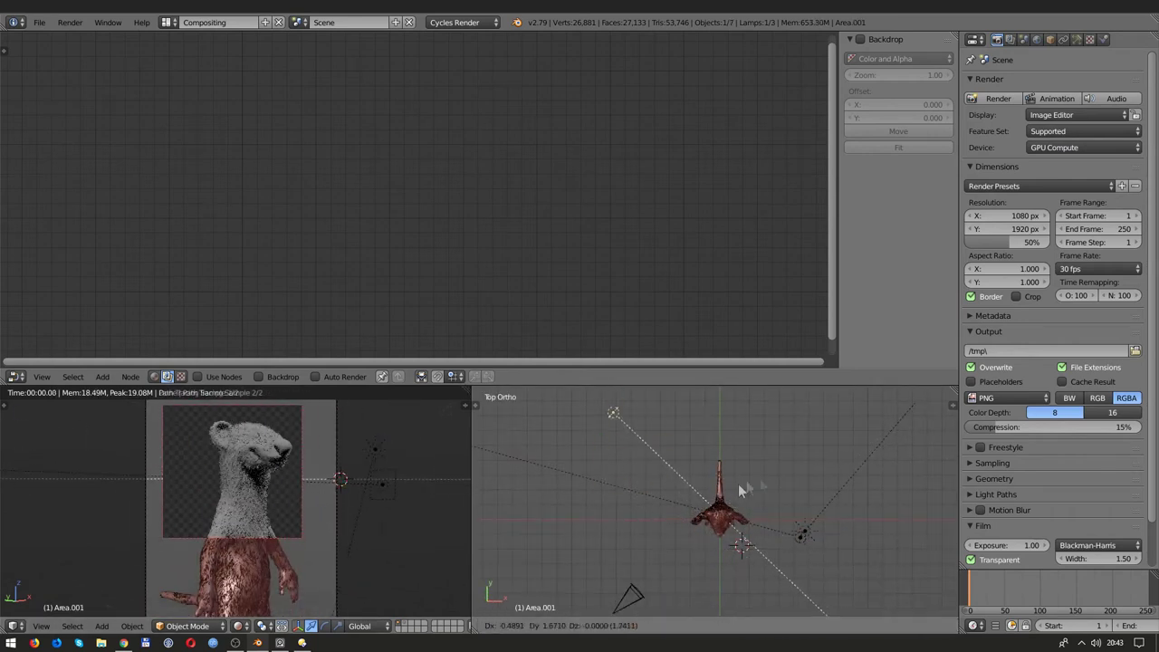
{"action": "left_click", "coordinate": [775, 489]}
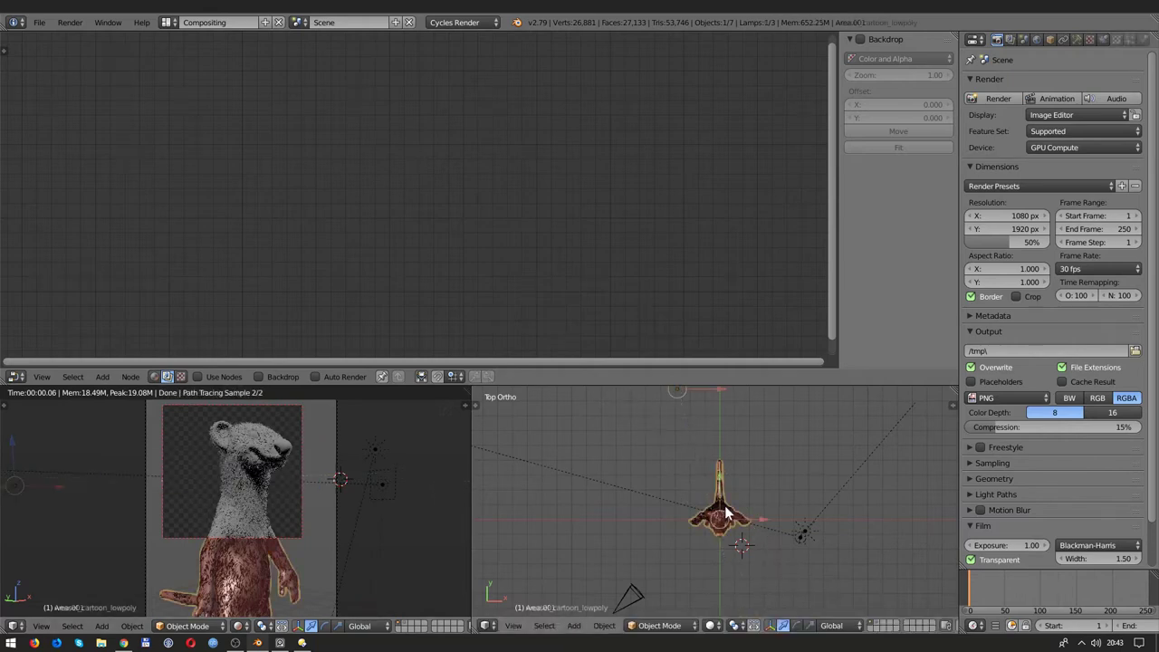
Step: Add a Transmission Hair BSDF to the weasel_fur material and link it to the surface
{"action": "left_click", "coordinate": [1103, 39]}
{"action": "left_click", "coordinate": [154, 376]}
{"action": "left_click", "coordinate": [100, 376]}
{"action": "left_click", "coordinate": [105, 359]}
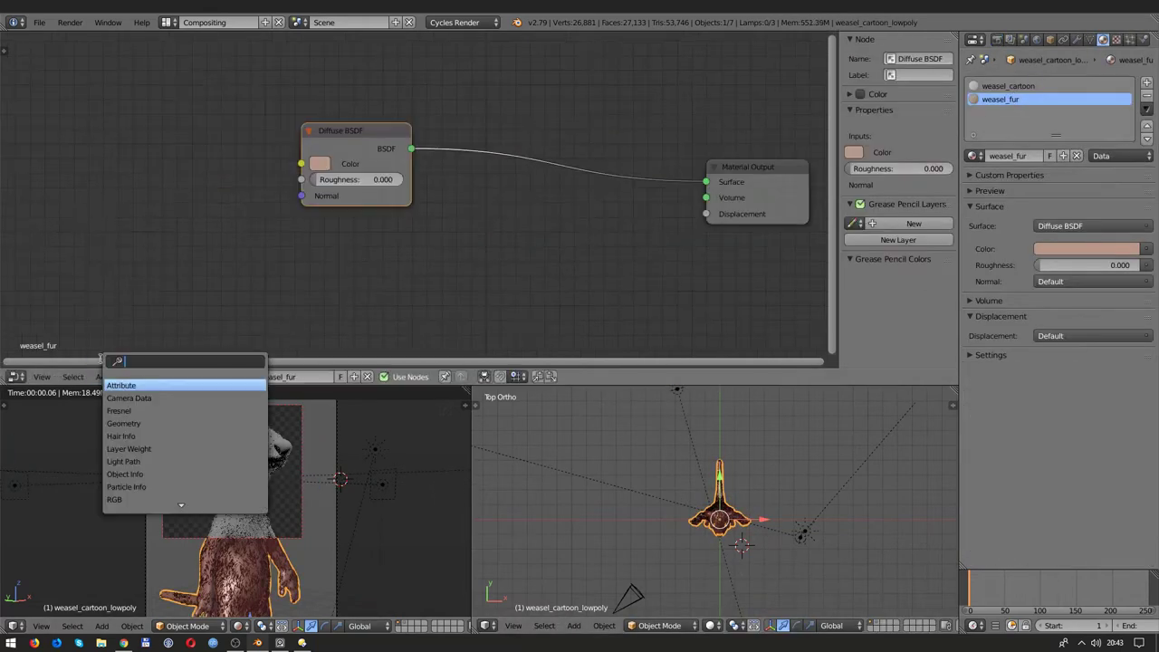
{"action": "type", "text": "ha"}
{"action": "key", "text": "Return"}
{"action": "left_click", "coordinate": [100, 376]}
{"action": "type", "text": "hair"}
{"action": "key", "text": "Down"}
{"action": "key", "text": "Return"}
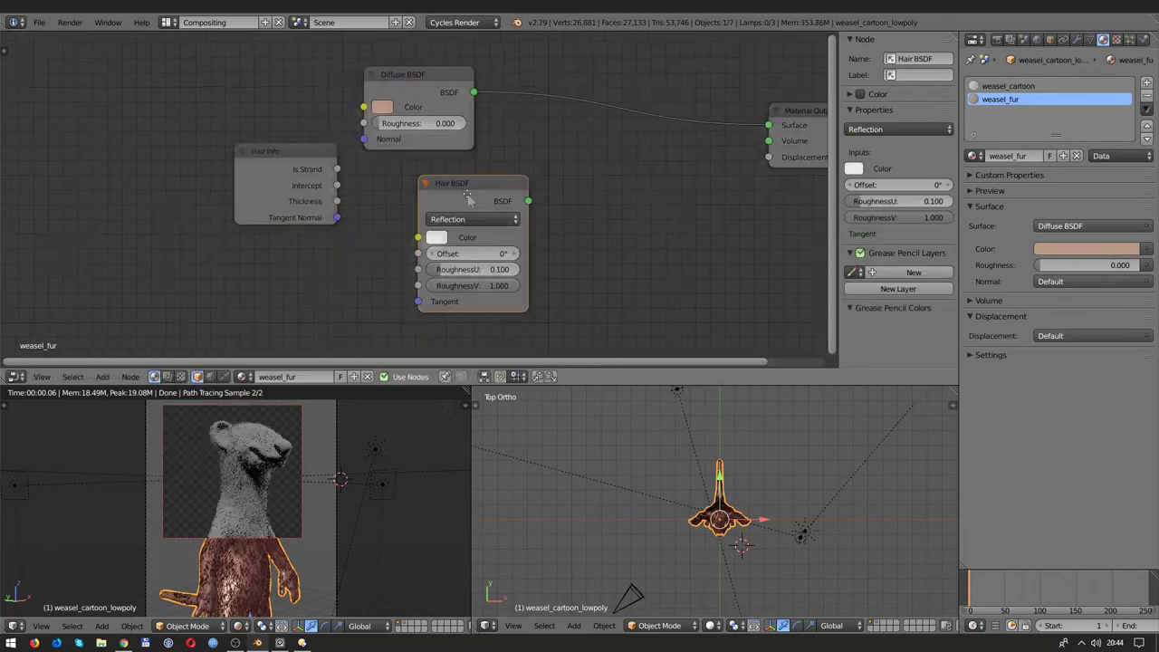
{"action": "left_click", "coordinate": [384, 228]}
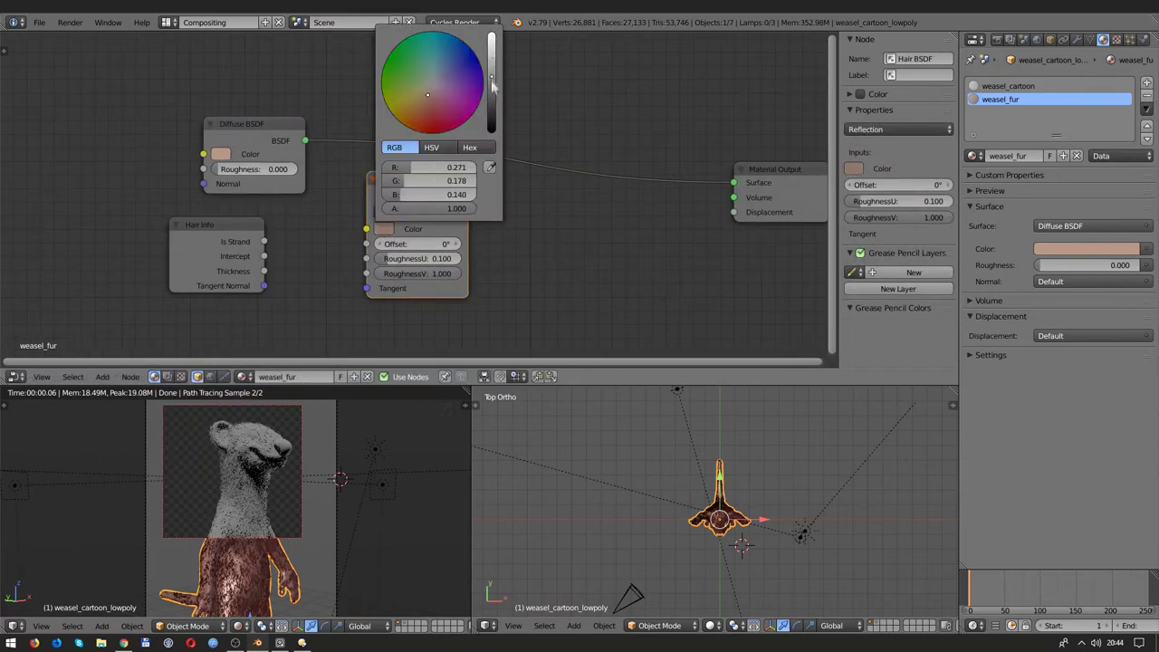
{"action": "left_click", "coordinate": [415, 212]}
{"action": "left_click", "coordinate": [401, 181]}
{"action": "left_click_drag", "start_coordinate": [421, 189], "coordinate": [411, 159]}
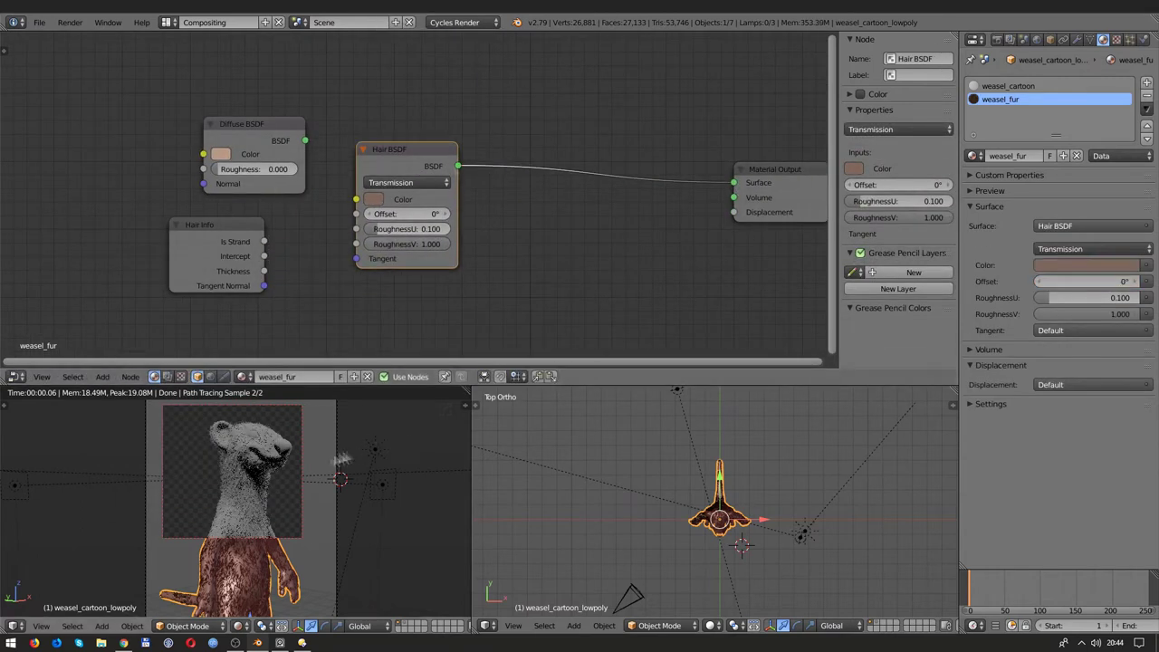
Step: Give the reflection Hair BSDF a salmon colour and 5° Offset, linked into the Mix Shader
{"action": "left_click", "coordinate": [1129, 39]}
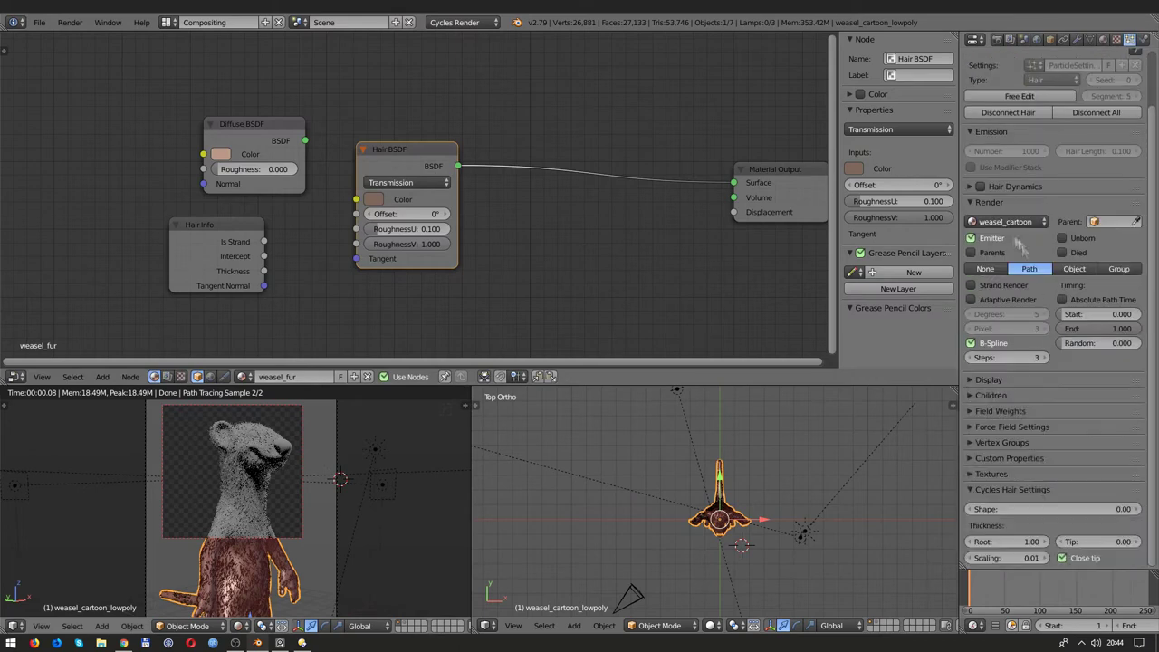
{"action": "scroll", "coordinate": [269, 490], "scroll_direction": "up", "scroll_amount": 3}
{"action": "scroll", "coordinate": [269, 491], "scroll_direction": "up", "scroll_amount": 2}
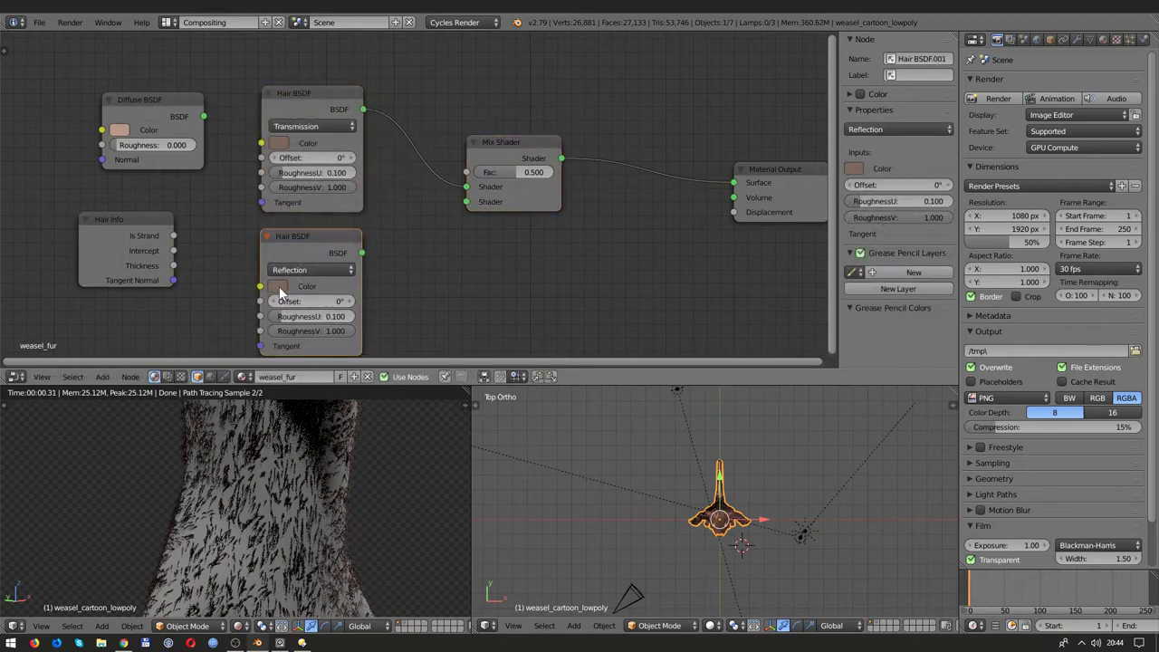
{"action": "left_click", "coordinate": [277, 286]}
{"action": "left_click", "coordinate": [324, 160]}
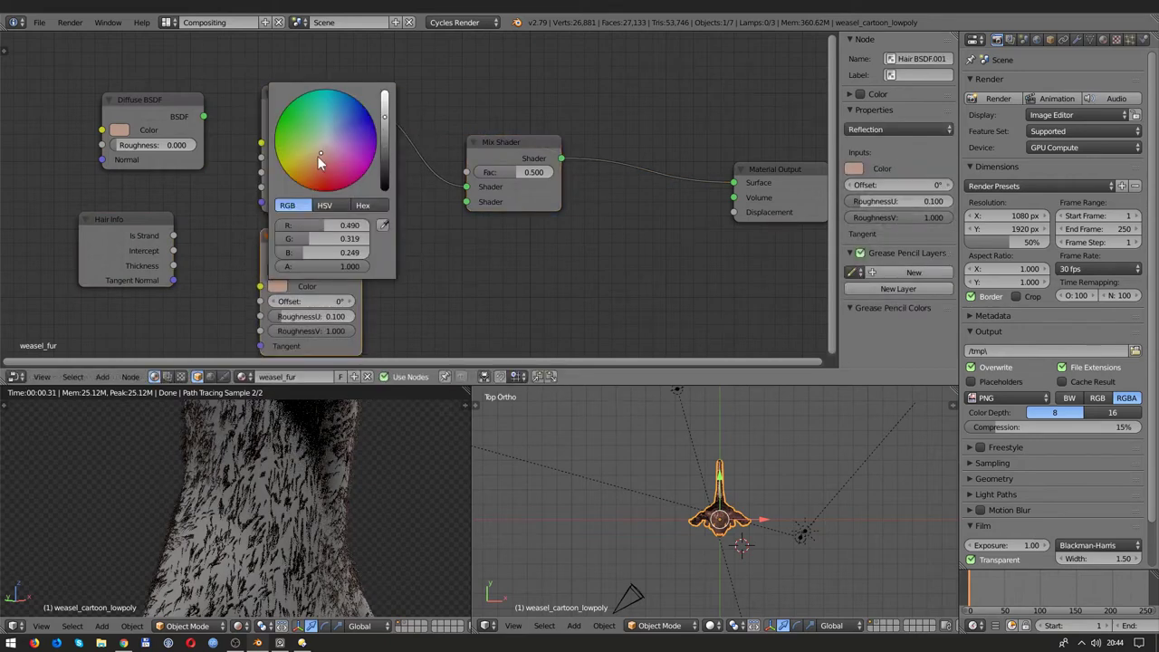
{"action": "left_click_drag", "start_coordinate": [361, 252], "coordinate": [466, 201]}
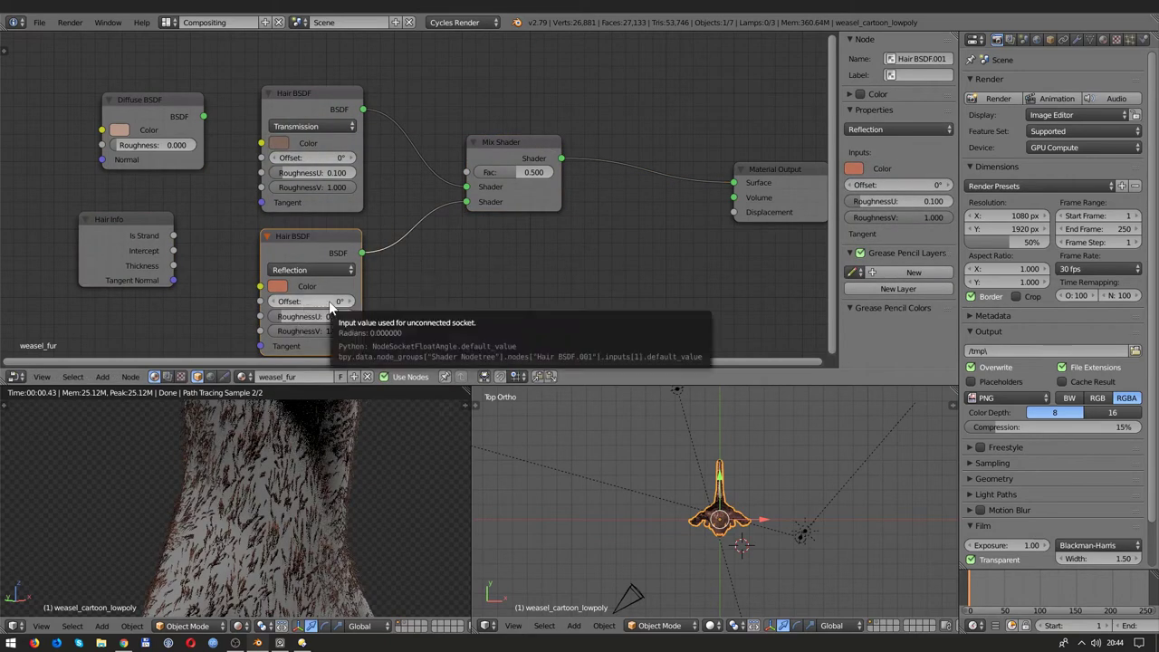
{"action": "left_click_drag", "start_coordinate": [317, 301], "coordinate": [344, 301]}
Step: Expand the hair particle Children settings and save the blend file
{"action": "scroll", "coordinate": [215, 463], "scroll_direction": "up", "scroll_amount": 3}
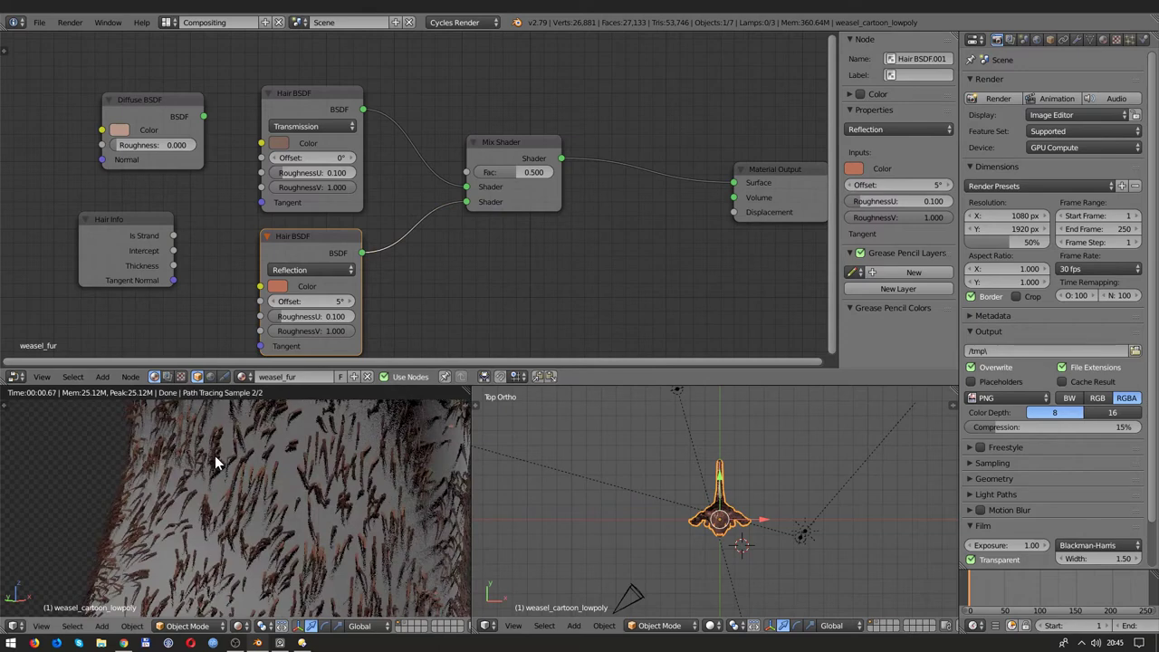
{"action": "scroll", "coordinate": [215, 463], "scroll_direction": "down", "scroll_amount": 3}
{"action": "scroll", "coordinate": [214, 457], "scroll_direction": "down", "scroll_amount": 2}
{"action": "left_click", "coordinate": [1129, 39]}
{"action": "scroll", "coordinate": [1040, 407], "scroll_direction": "down", "scroll_amount": 5}
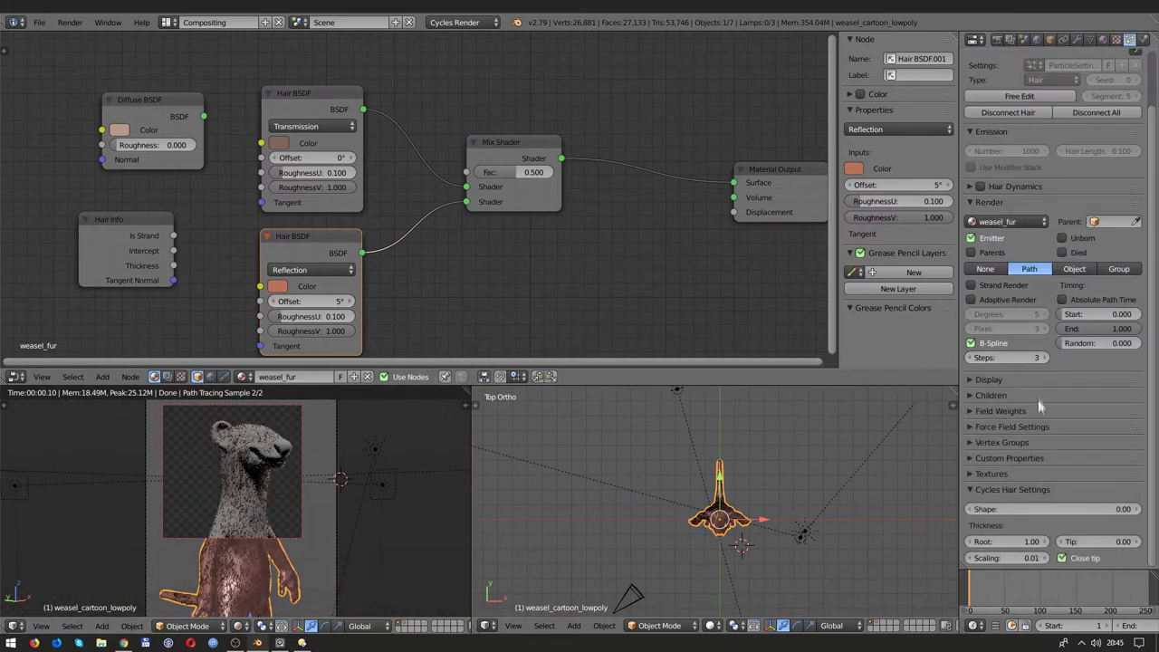
{"action": "left_click", "coordinate": [992, 398]}
{"action": "scroll", "coordinate": [333, 434], "scroll_direction": "up", "scroll_amount": 3}
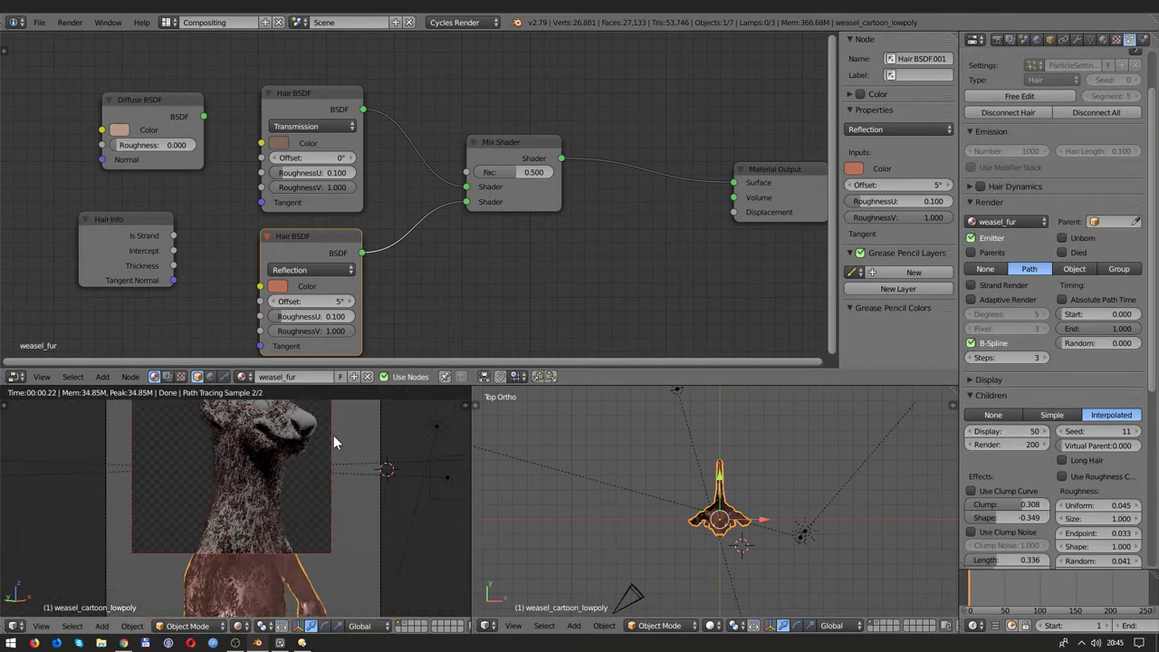
{"action": "key", "text": "ctrl+s"}
{"action": "left_click", "coordinate": [251, 502]}
Step: Raise the child display count from 50 to 100
{"action": "scroll", "coordinate": [286, 496], "scroll_direction": "up", "scroll_amount": 3}
{"action": "scroll", "coordinate": [286, 496], "scroll_direction": "down", "scroll_amount": 1}
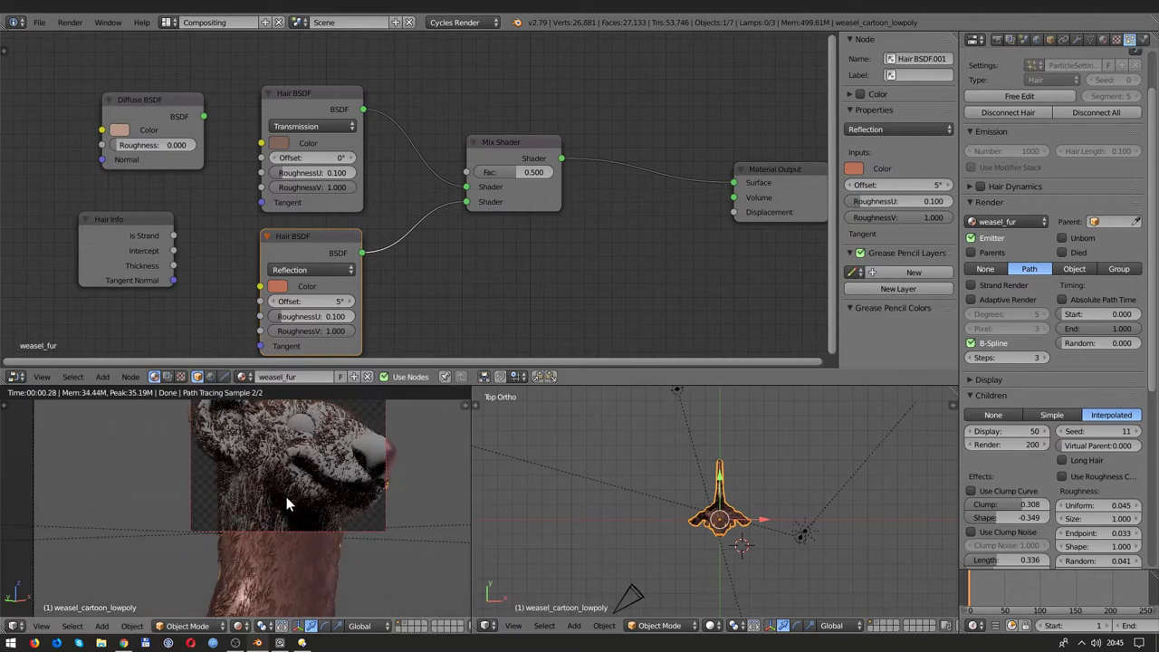
{"action": "scroll", "coordinate": [295, 536], "scroll_direction": "down", "scroll_amount": 2}
{"action": "left_click_drag", "start_coordinate": [999, 432], "coordinate": [1006, 434]}
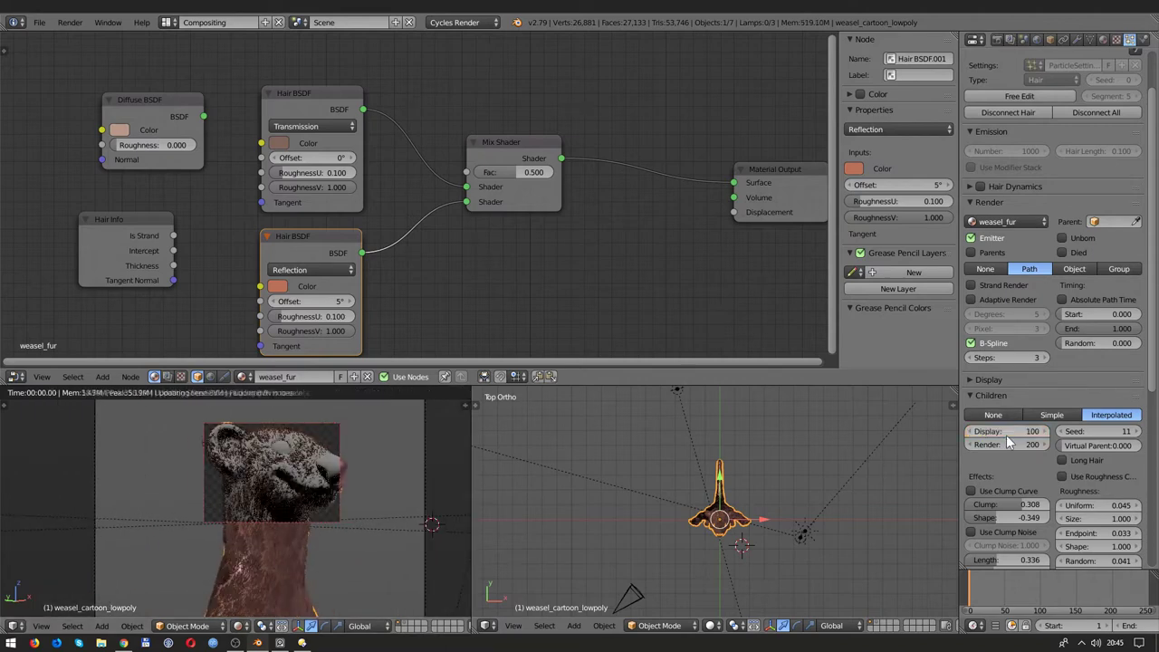
{"action": "scroll", "coordinate": [232, 475], "scroll_direction": "up", "scroll_amount": 2}
{"action": "scroll", "coordinate": [232, 474], "scroll_direction": "up", "scroll_amount": 2}
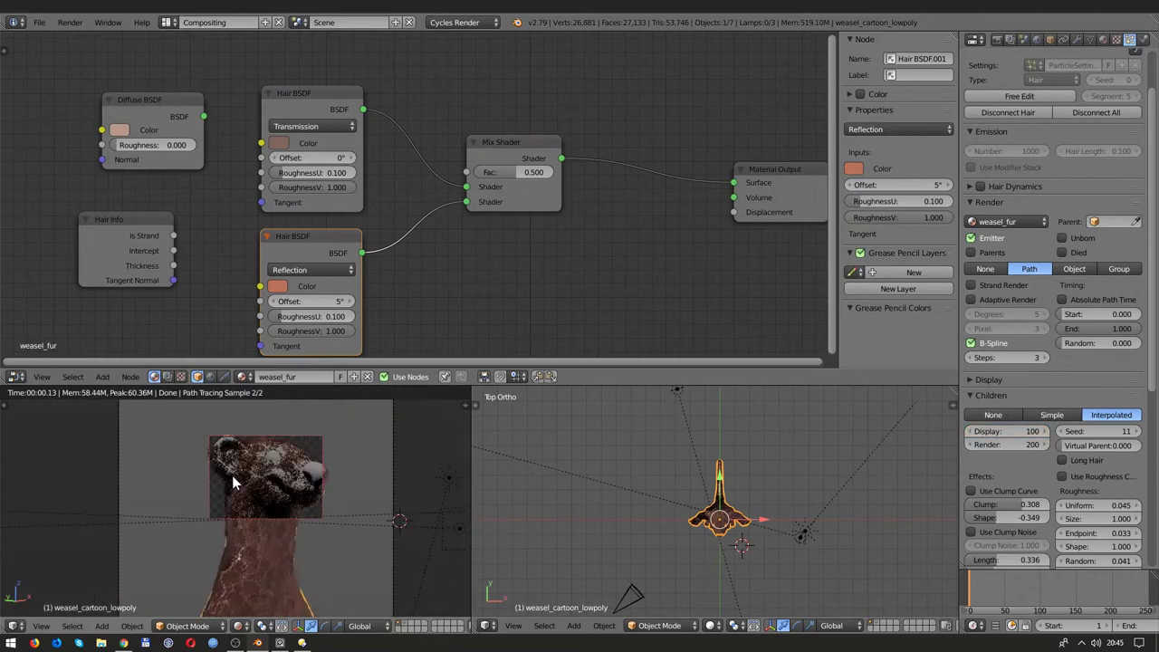
Step: Render the current frame with renders displayed full screen
{"action": "left_click", "coordinate": [997, 40]}
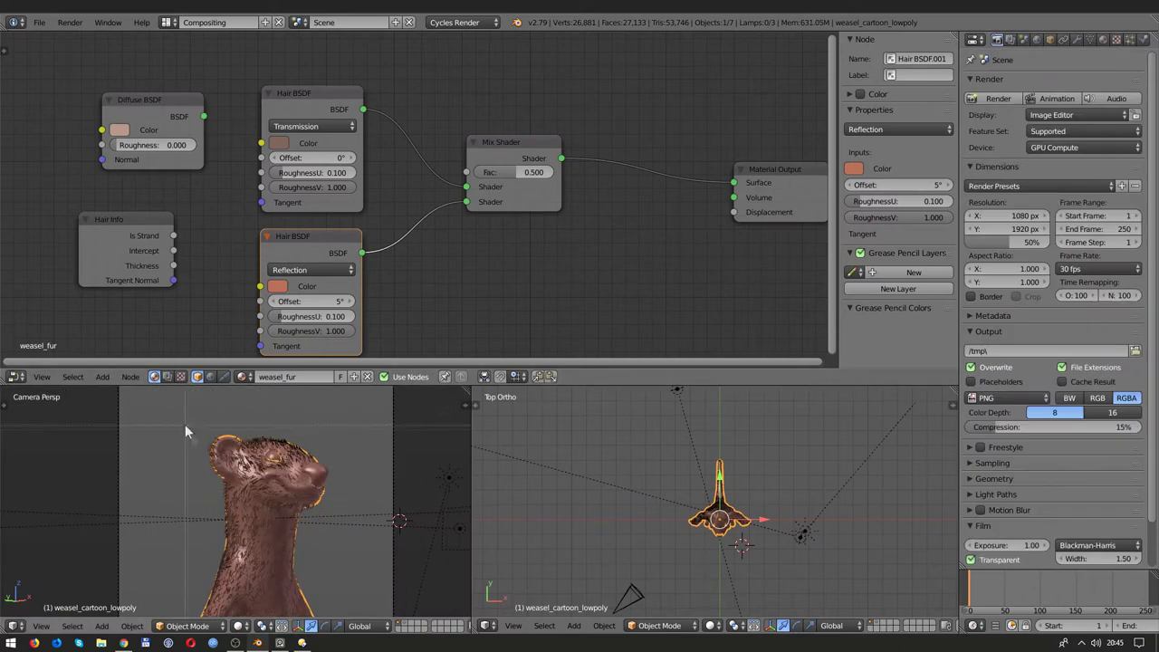
{"action": "key", "text": "F12"}
{"action": "left_click", "coordinate": [1038, 115]}
{"action": "left_click", "coordinate": [1043, 99]}
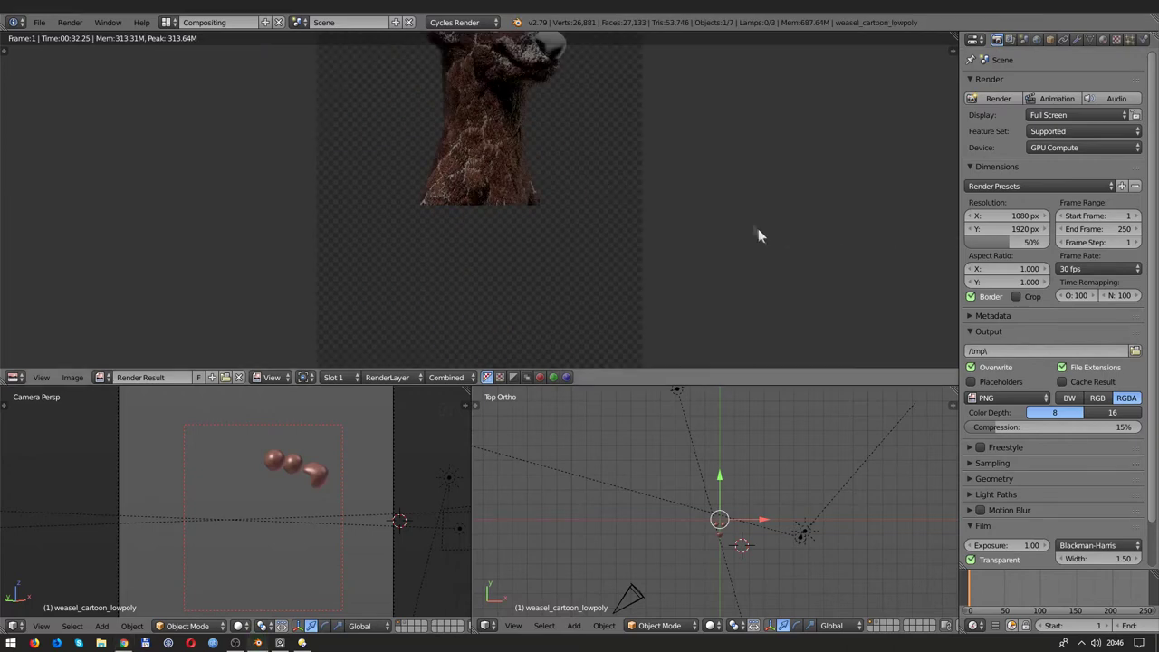
Step: Unhide the weasel mesh, set child clump shape to 0.090 and kink to Nothing
{"action": "key", "text": "Home"}
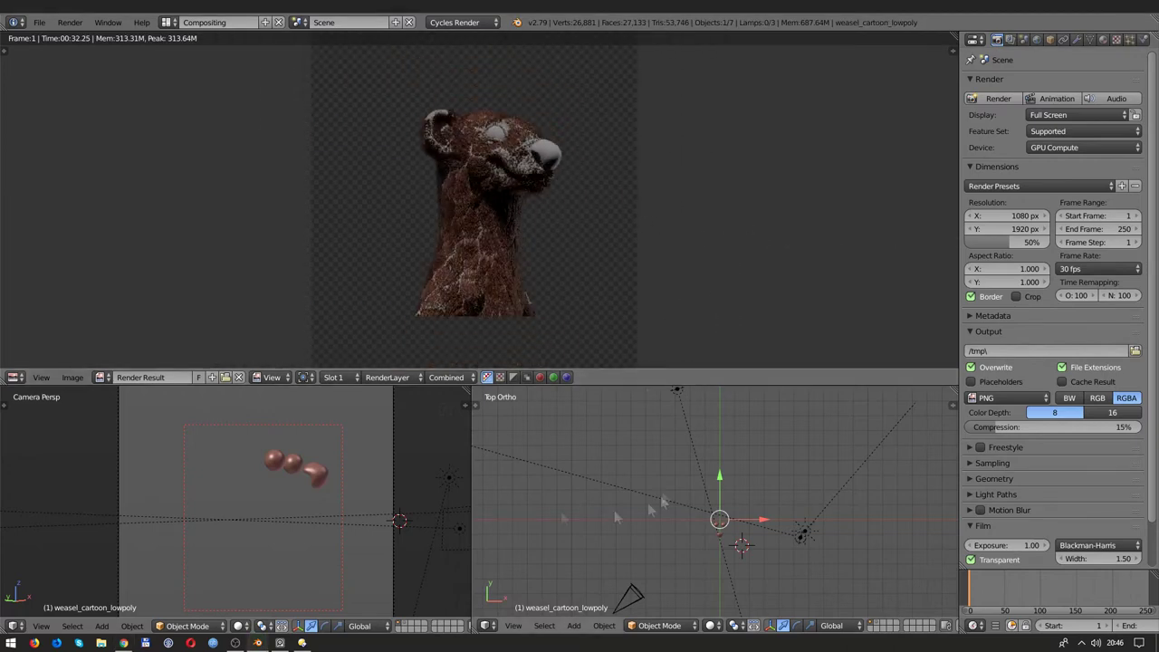
{"action": "key", "text": "alt+h"}
{"action": "scroll", "coordinate": [1070, 409], "scroll_direction": "down", "scroll_amount": 2}
{"action": "scroll", "coordinate": [1070, 402], "scroll_direction": "down", "scroll_amount": 2}
{"action": "left_click_drag", "start_coordinate": [1005, 325], "coordinate": [1033, 324]}
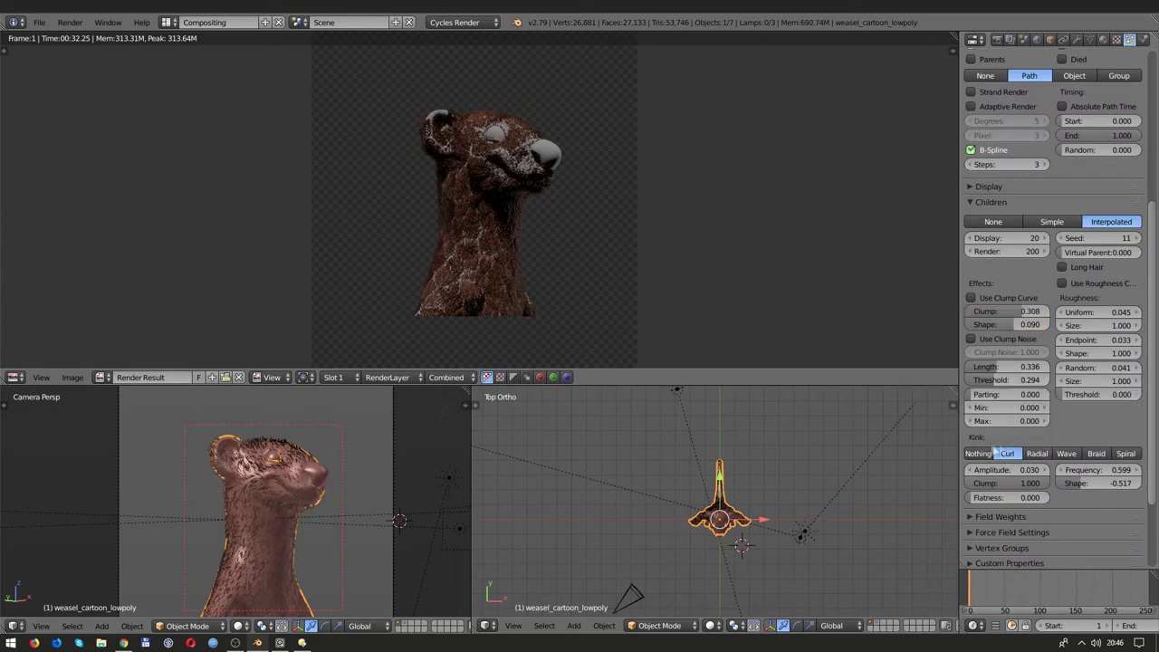
{"action": "left_click", "coordinate": [978, 453]}
Step: Preview the weasel in rendered shading and start a new F12 render
{"action": "key", "text": "shift+z"}
{"action": "key", "text": "shift+z"}
{"action": "left_click", "coordinate": [997, 40]}
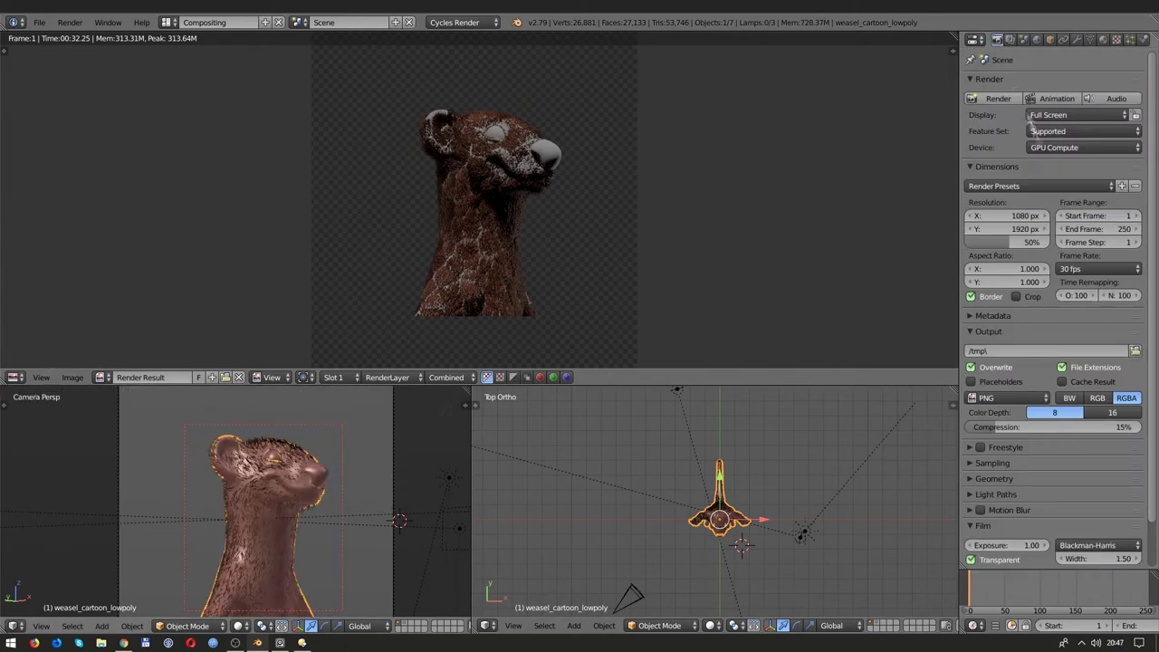
{"action": "scroll", "coordinate": [1007, 482], "scroll_direction": "down", "scroll_amount": 4}
{"action": "scroll", "coordinate": [1001, 482], "scroll_direction": "down", "scroll_amount": 4}
{"action": "key", "text": "F12"}
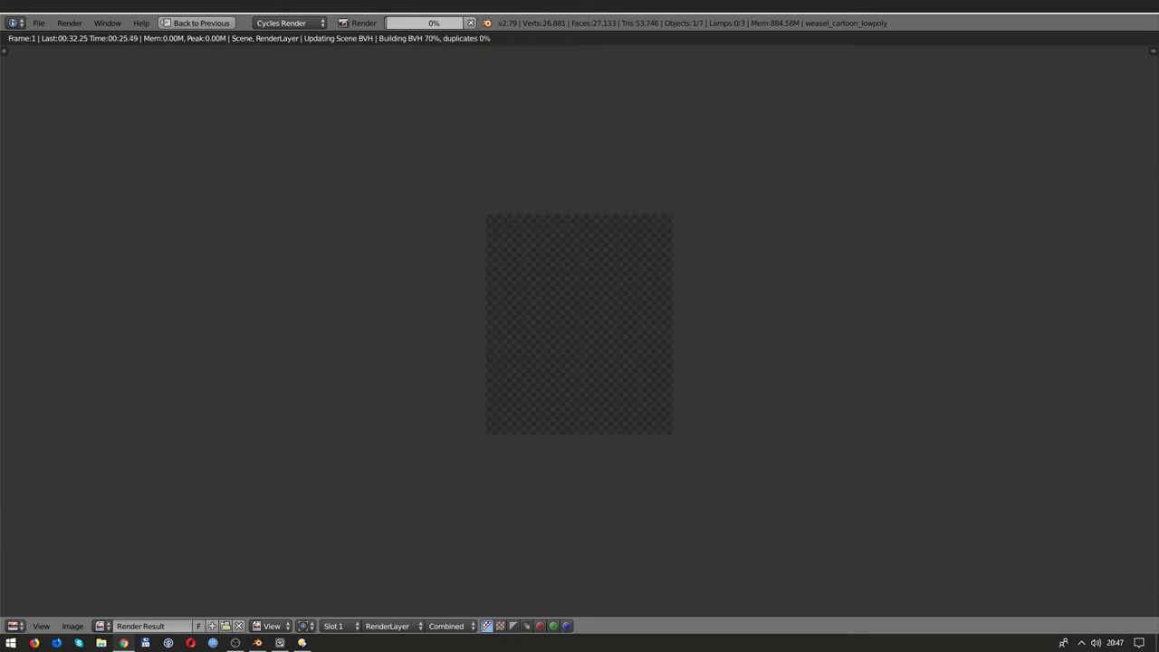
Step: Leave the full-screen render and set the Children Render count to 300
{"action": "scroll", "coordinate": [638, 301], "scroll_direction": "up", "scroll_amount": 3}
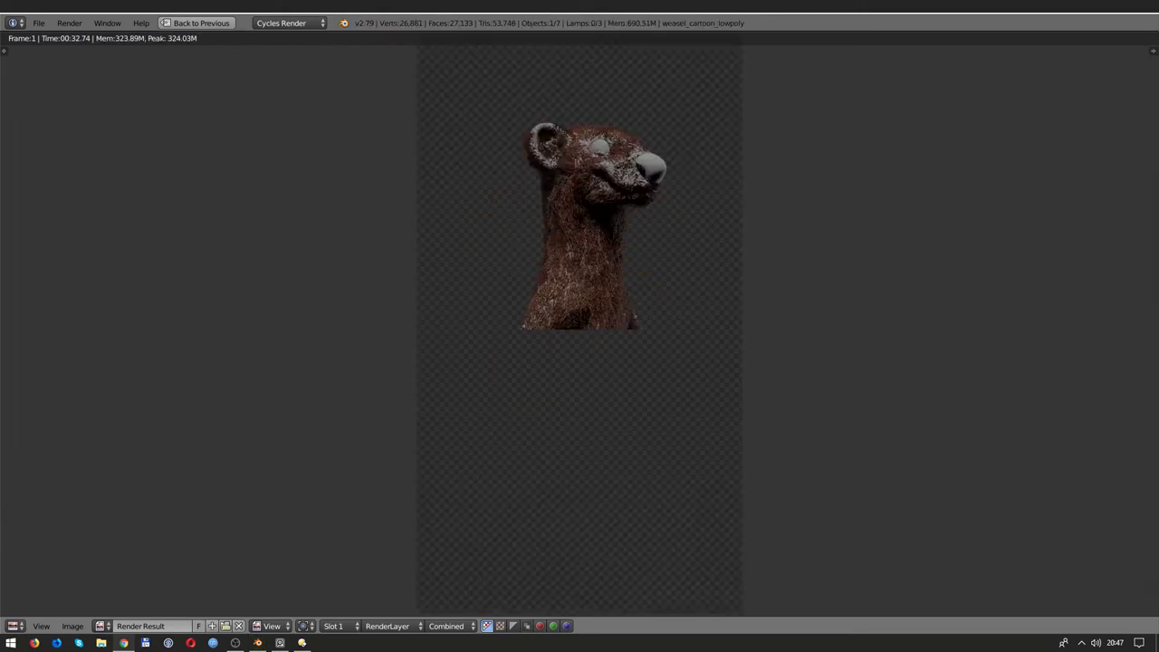
{"action": "scroll", "coordinate": [638, 302], "scroll_direction": "up", "scroll_amount": 3}
{"action": "scroll", "coordinate": [638, 301], "scroll_direction": "down", "scroll_amount": 2}
{"action": "scroll", "coordinate": [637, 307], "scroll_direction": "down", "scroll_amount": 1}
{"action": "scroll", "coordinate": [684, 330], "scroll_direction": "up", "scroll_amount": 1}
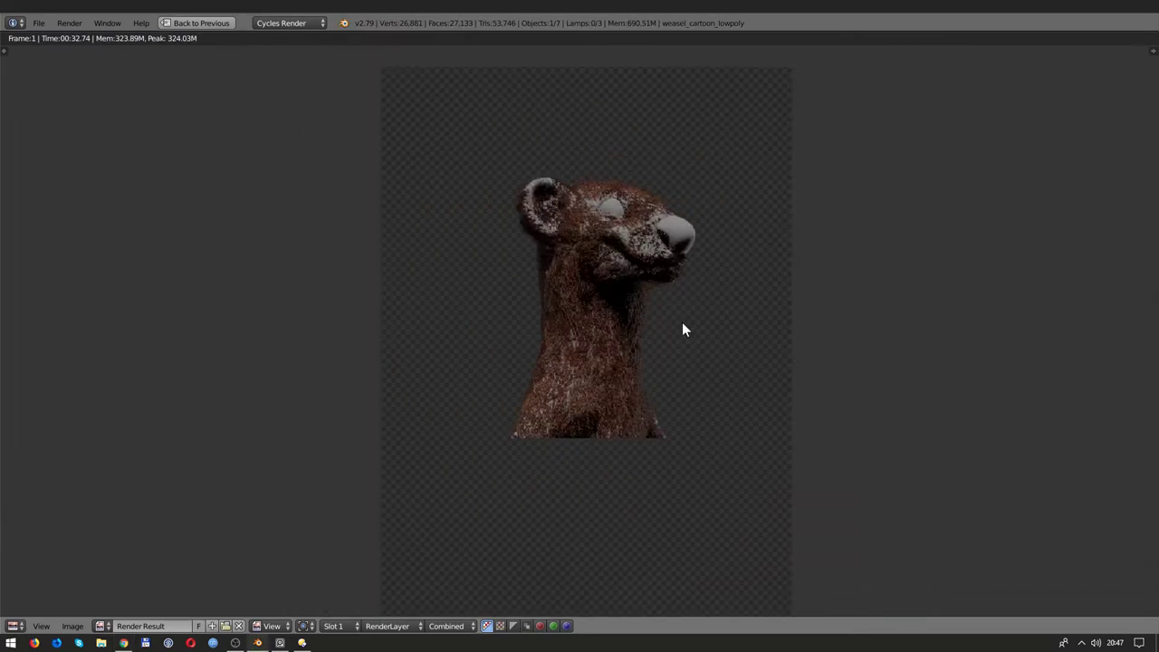
{"action": "scroll", "coordinate": [683, 331], "scroll_direction": "up", "scroll_amount": 1}
{"action": "scroll", "coordinate": [698, 314], "scroll_direction": "down", "scroll_amount": 1}
{"action": "key", "text": "Escape"}
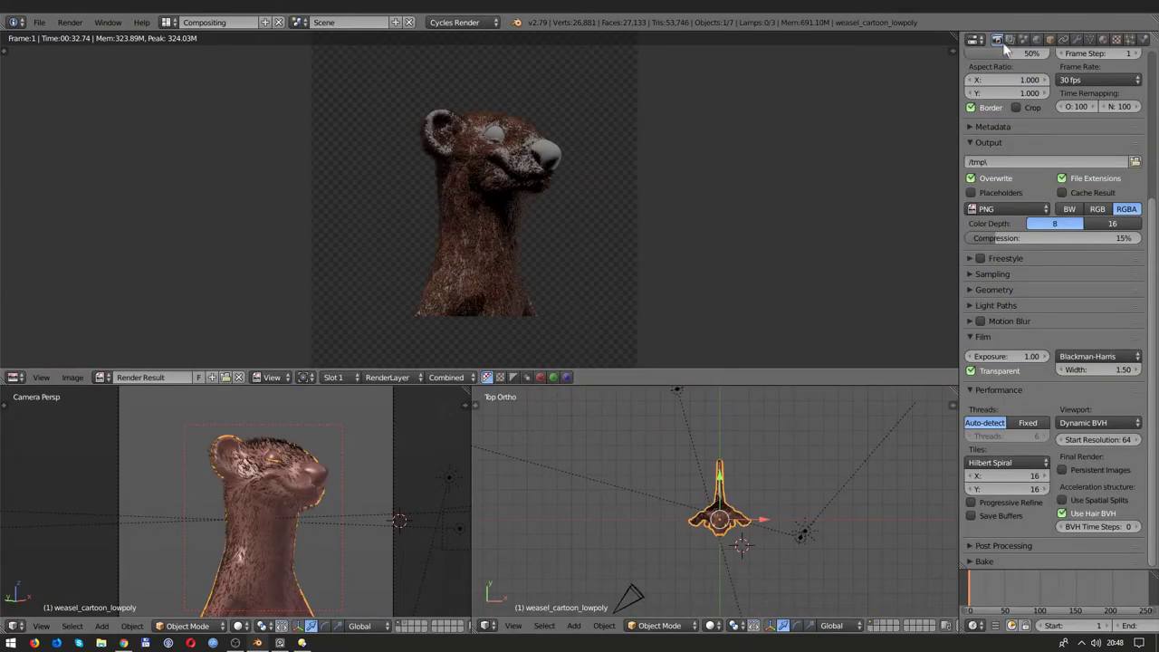
{"action": "scroll", "coordinate": [1016, 371], "scroll_direction": "down", "scroll_amount": 3}
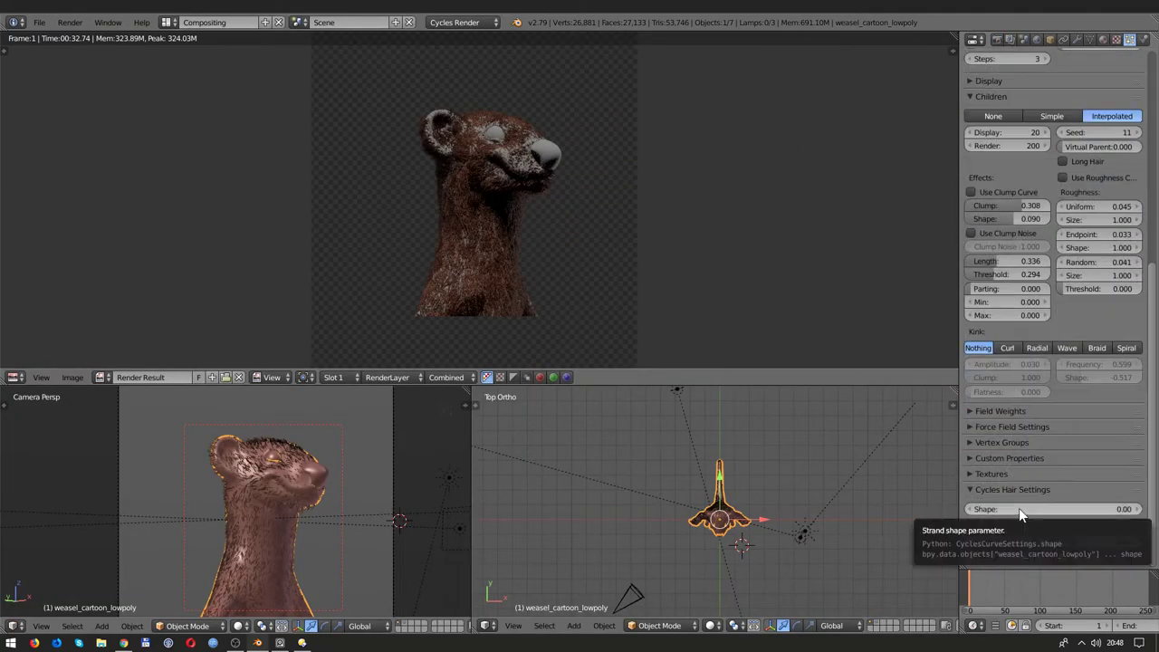
{"action": "scroll", "coordinate": [1014, 494], "scroll_direction": "up", "scroll_amount": 4}
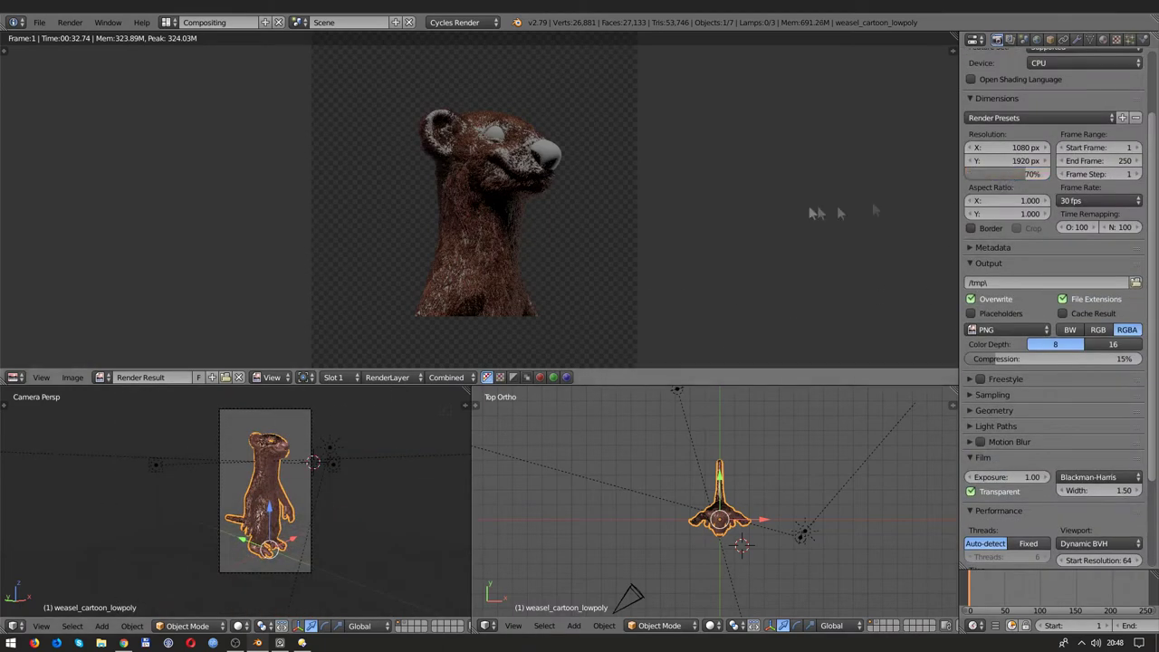
Step: Re-render the frame and pan over the finished furry weasel, done in 00:58.18
{"action": "key", "text": "F12"}
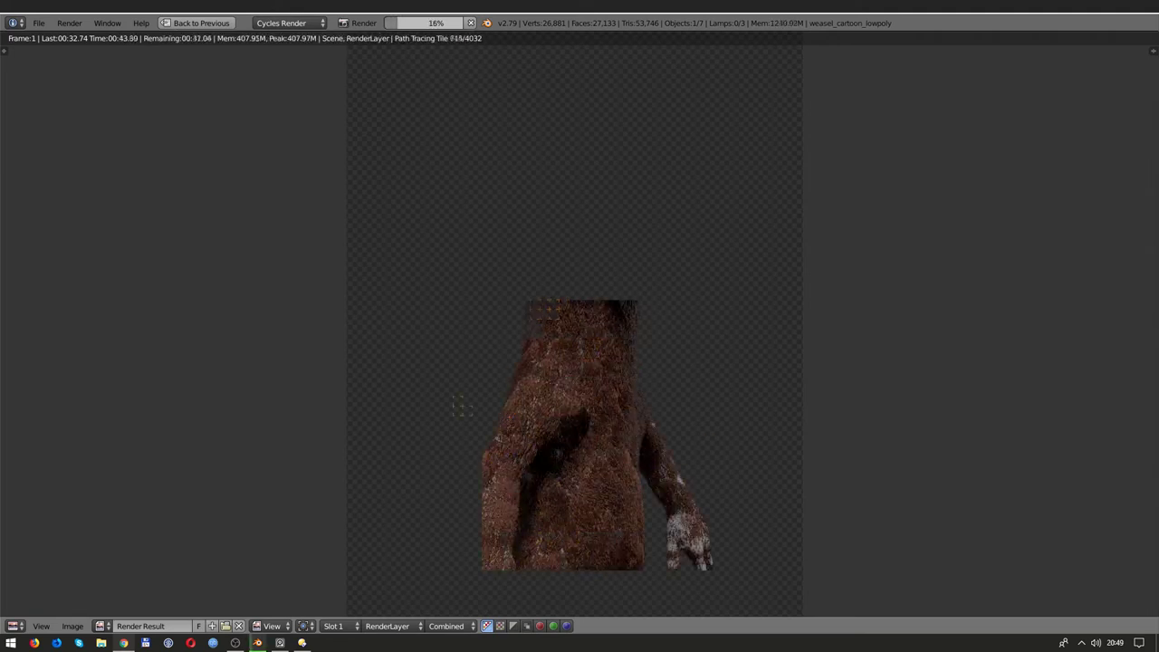
{"action": "mouse_move", "coordinate": [890, 396]}
{"action": "middle_mouse_down"}
{"action": "mouse_move", "coordinate": [863, 320]}
{"action": "mouse_move", "coordinate": [781, 385]}
{"action": "mouse_move", "coordinate": [784, 466]}
{"action": "middle_mouse_up"}
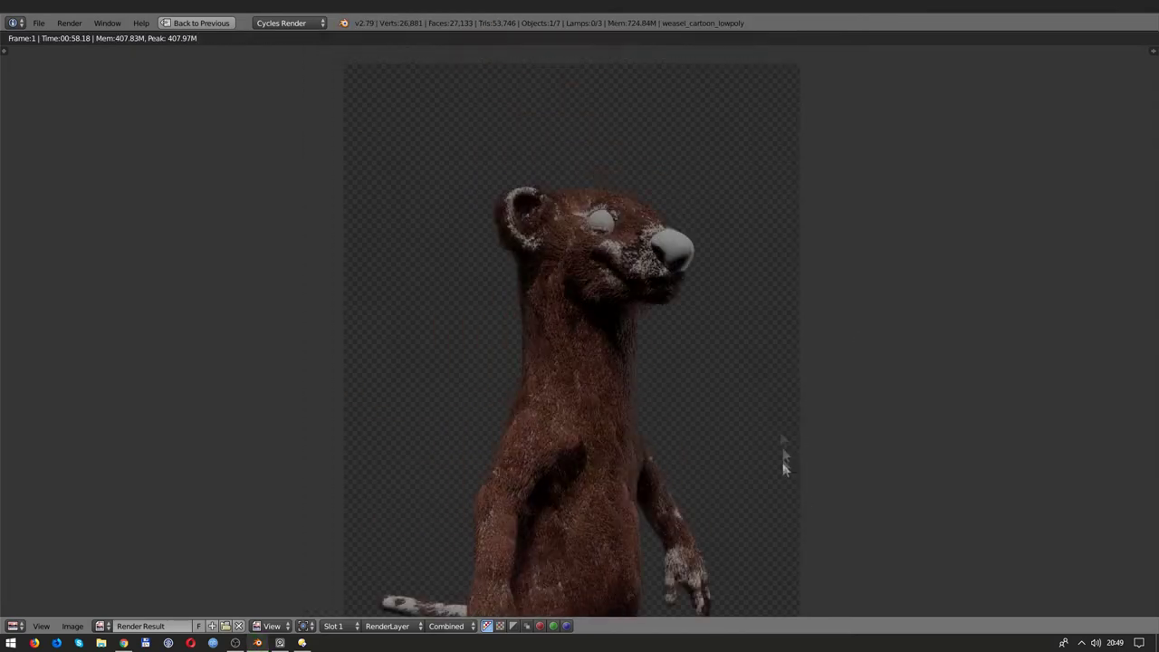
{"action": "scroll", "coordinate": [731, 392], "scroll_direction": "up", "scroll_amount": 3}
{"action": "scroll", "coordinate": [731, 393], "scroll_direction": "down", "scroll_amount": 4}
{"action": "middle_click_drag", "start_coordinate": [730, 393], "coordinate": [739, 424]}
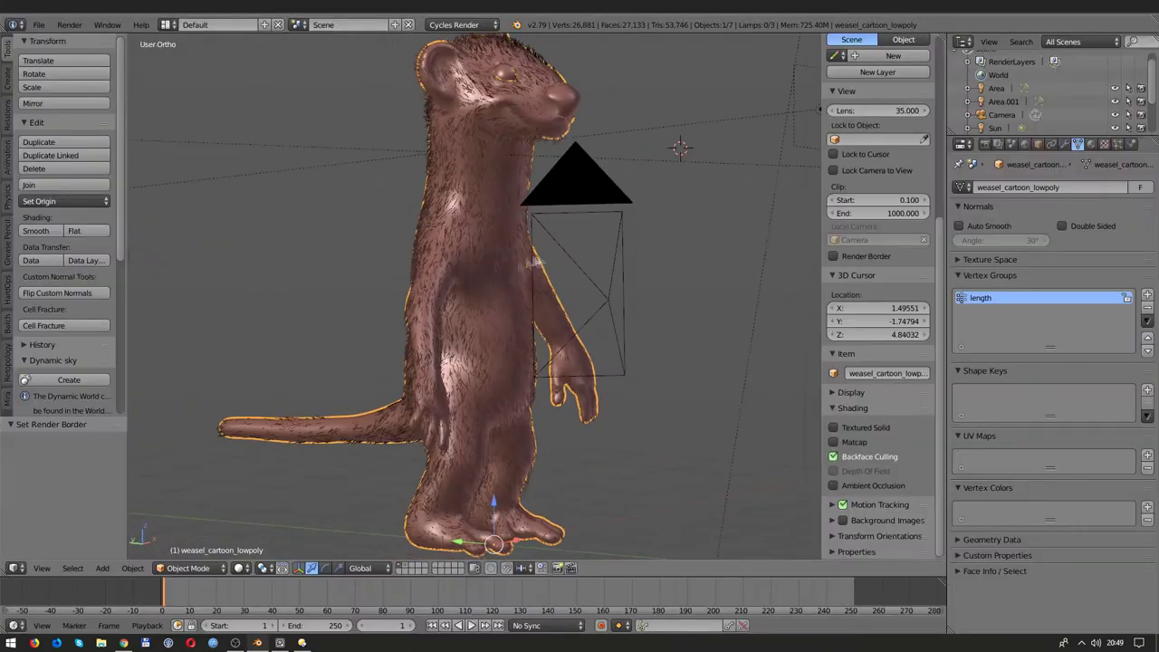
Step: Check the weasel_cartoon material's surface colour, then open the interaction mode list
{"action": "left_click", "coordinate": [1090, 144]}
{"action": "left_click", "coordinate": [996, 190]}
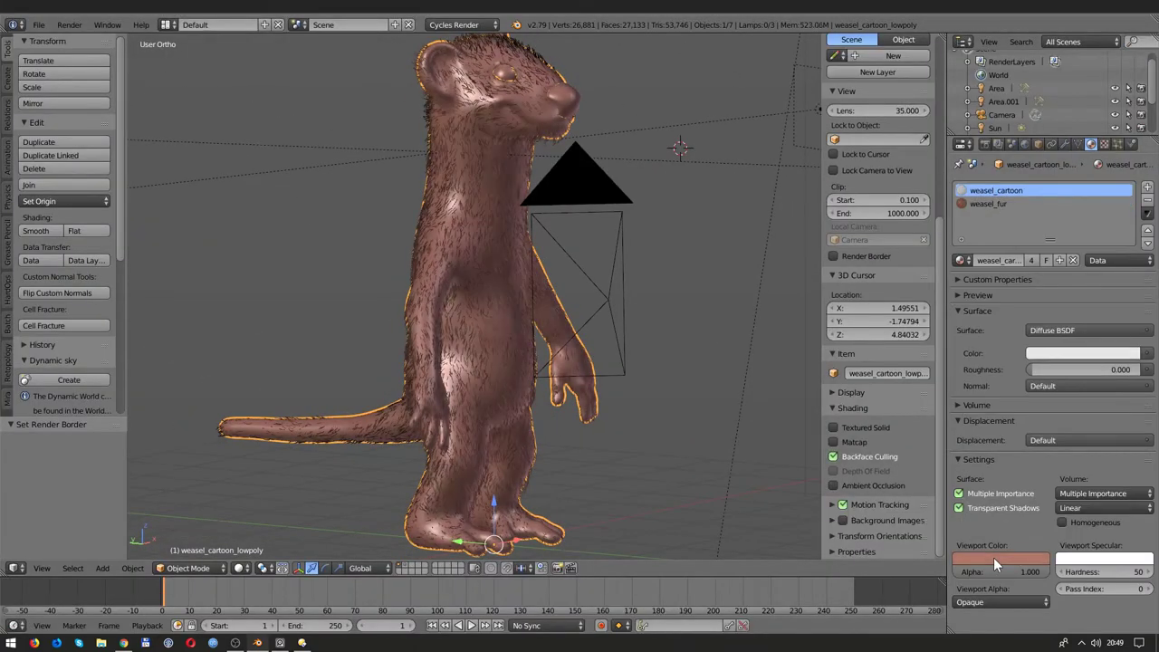
{"action": "middle_click_drag", "start_coordinate": [489, 408], "coordinate": [581, 414]}
{"action": "left_click", "coordinate": [1082, 354]}
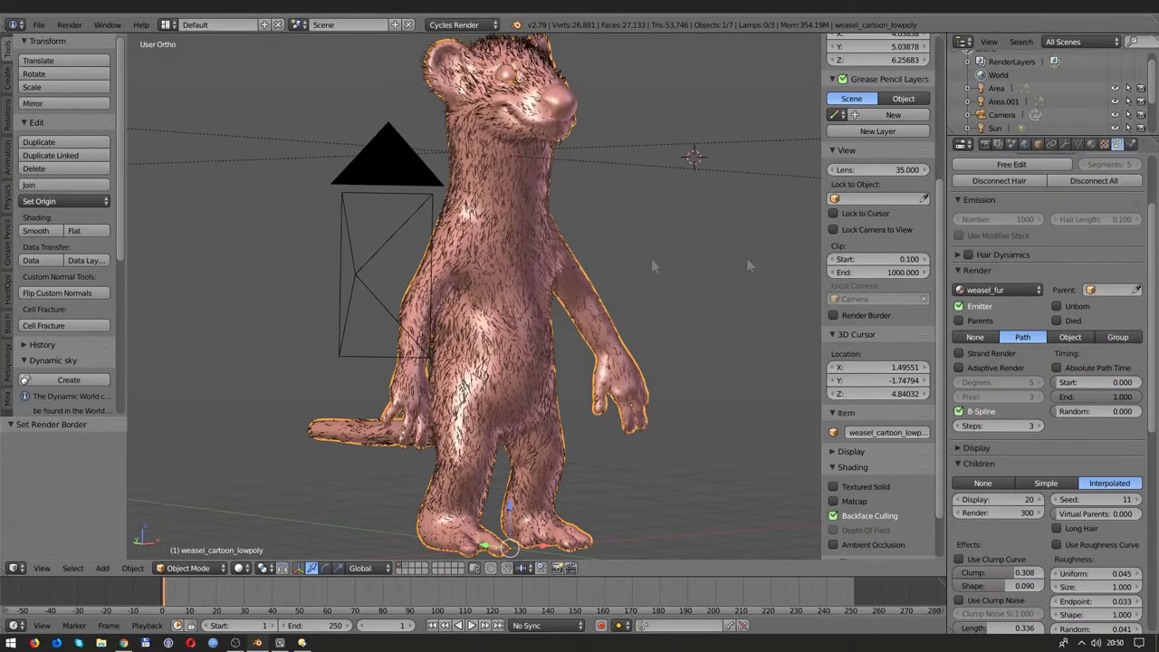
{"action": "left_click", "coordinate": [189, 568]}
Step: Enter Particle Edit with the Puff brush and puff fur over the legs, arms, back and tail
{"action": "left_click", "coordinate": [186, 563]}
{"action": "scroll", "coordinate": [349, 387], "scroll_direction": "up", "scroll_amount": 2}
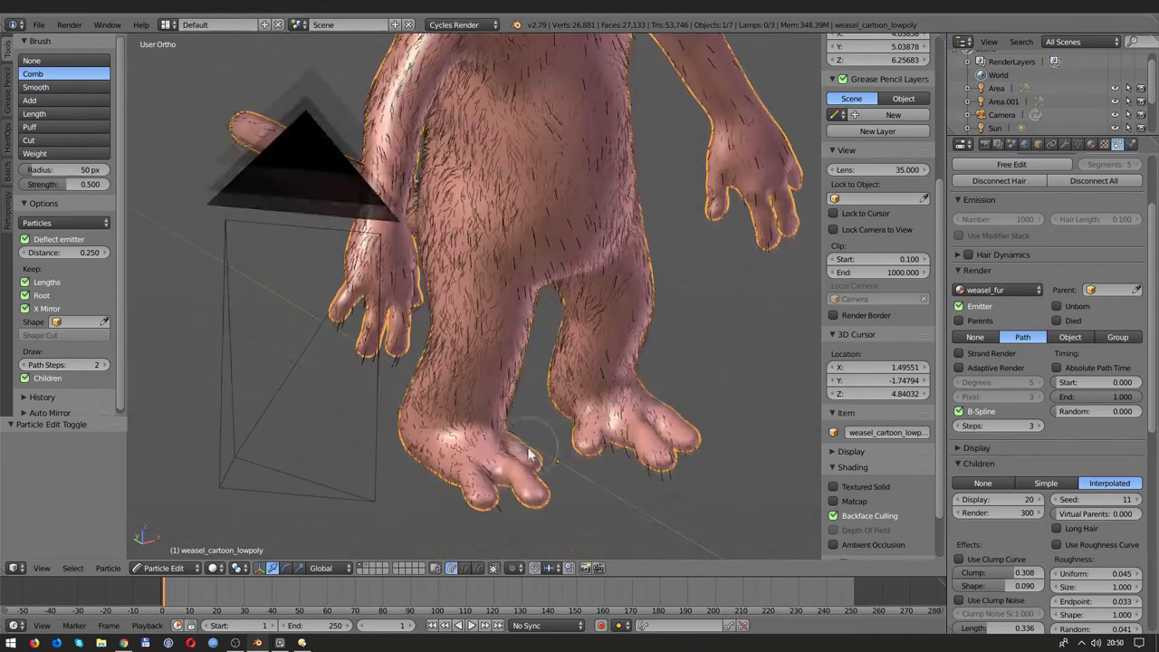
{"action": "middle_click_drag", "start_coordinate": [349, 388], "coordinate": [230, 266]}
{"action": "left_click", "coordinate": [34, 127]}
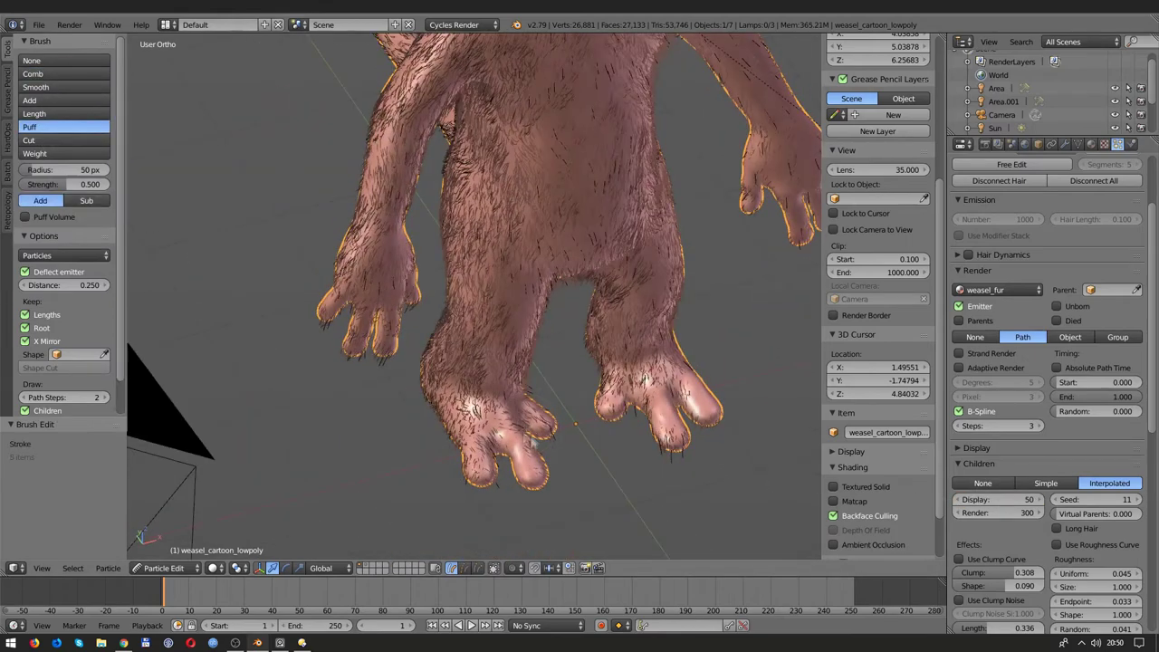
{"action": "middle_click_drag", "start_coordinate": [579, 381], "coordinate": [613, 114], "text": "shift"}
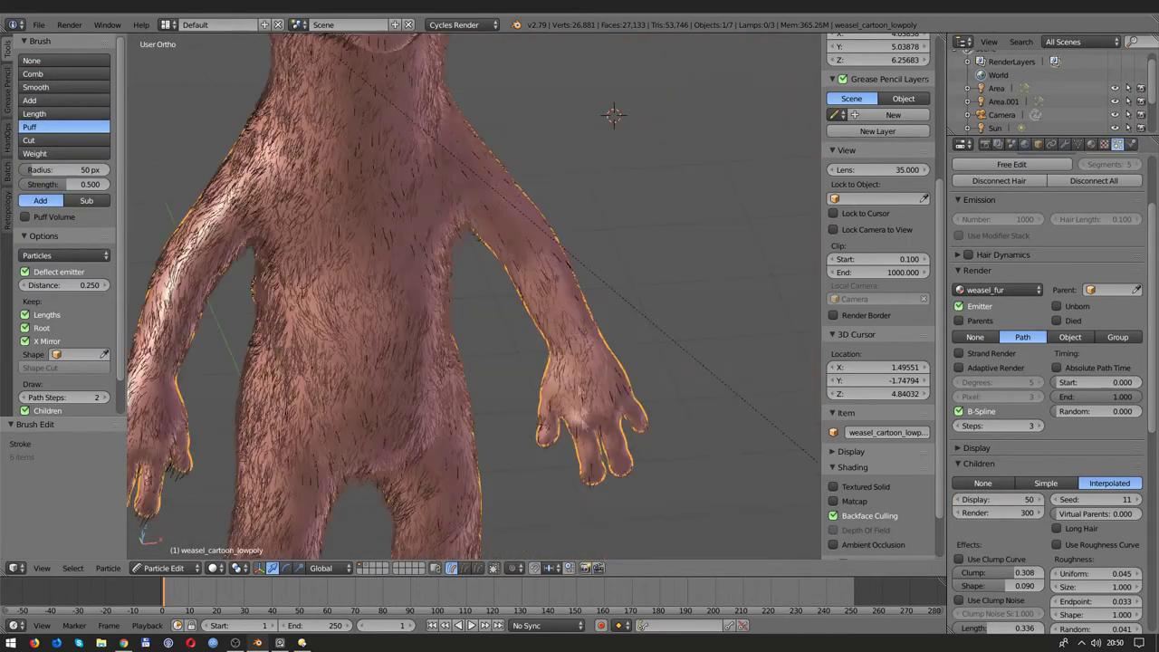
{"action": "mouse_move", "coordinate": [536, 237]}
{"action": "middle_mouse_down"}
{"action": "mouse_move", "coordinate": [527, 290]}
{"action": "mouse_move", "coordinate": [571, 313]}
{"action": "middle_mouse_up"}
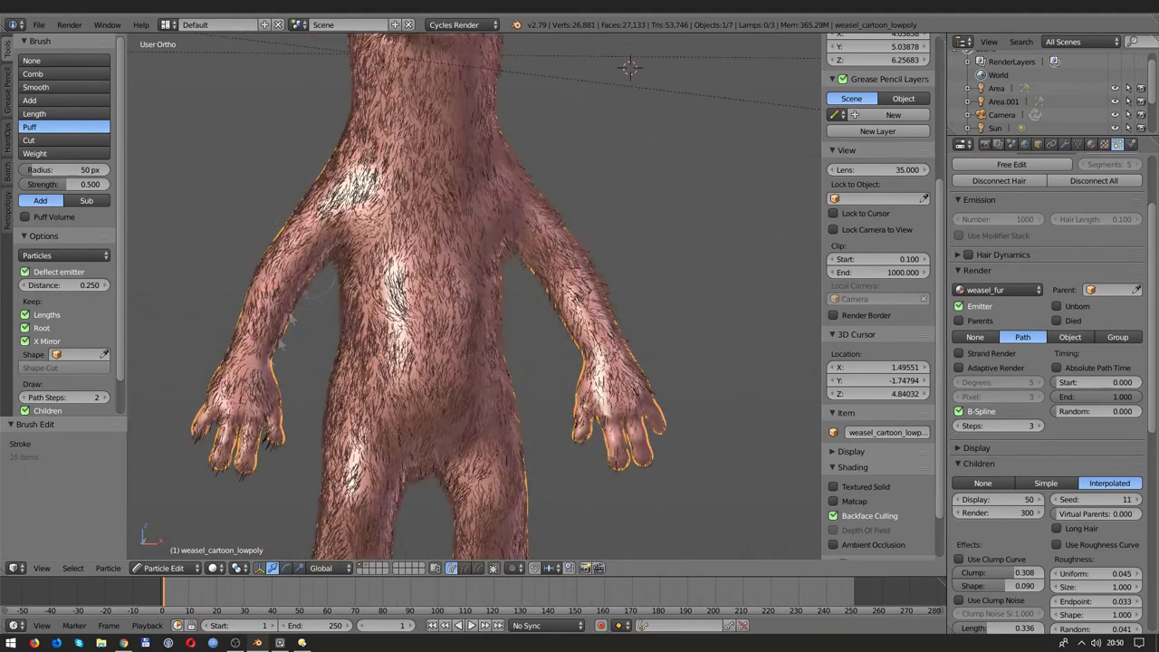
{"action": "middle_click_drag", "start_coordinate": [512, 263], "coordinate": [531, 231]}
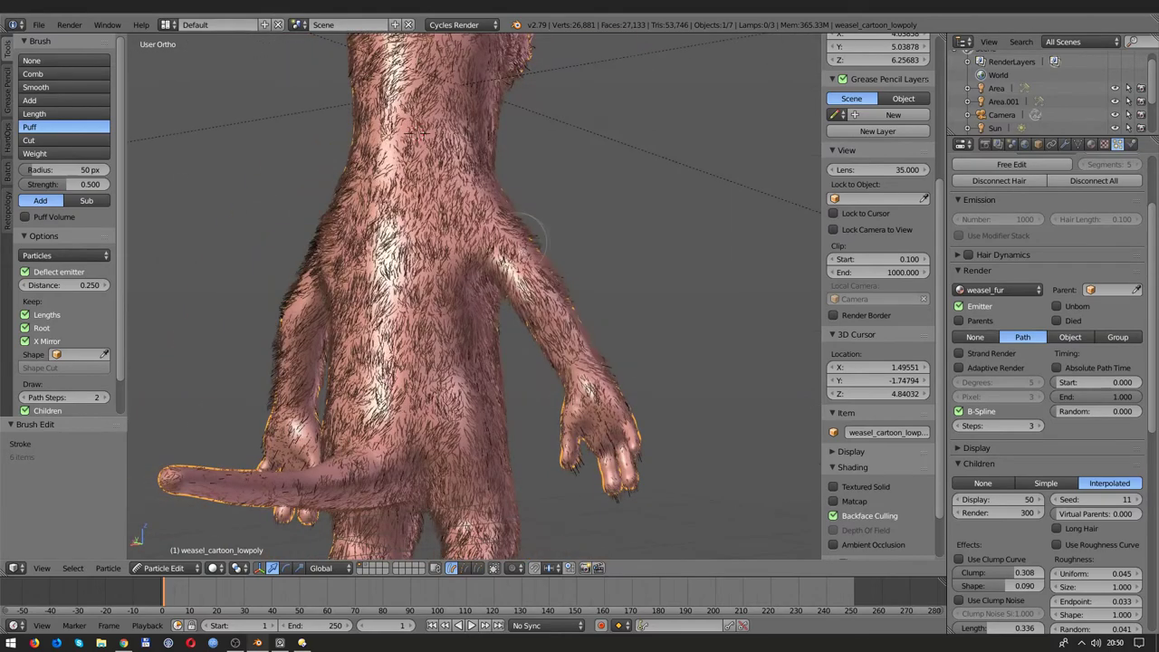
{"action": "middle_click_drag", "start_coordinate": [422, 132], "coordinate": [421, 399]}
{"action": "middle_click_drag", "start_coordinate": [702, 455], "coordinate": [702, 374]}
{"action": "middle_click_drag", "start_coordinate": [497, 342], "coordinate": [564, 378]}
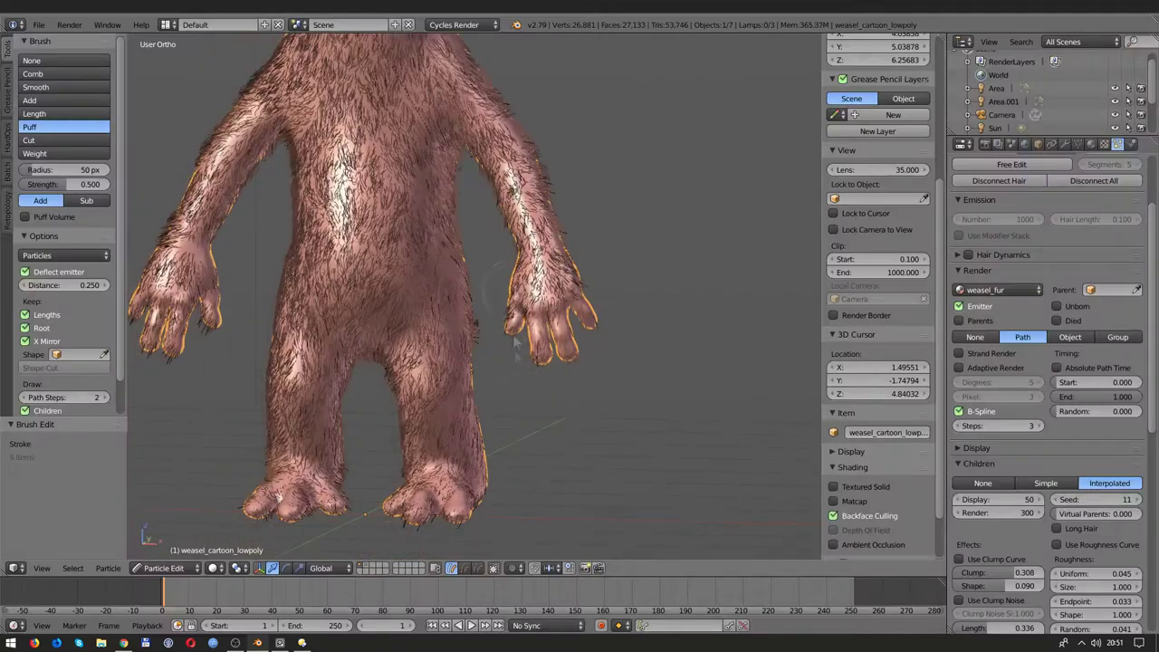
{"action": "mouse_move", "coordinate": [516, 342]}
{"action": "middle_mouse_down"}
{"action": "mouse_move", "coordinate": [603, 269]}
{"action": "mouse_move", "coordinate": [580, 289]}
{"action": "mouse_move", "coordinate": [572, 481]}
{"action": "mouse_move", "coordinate": [453, 380]}
{"action": "mouse_move", "coordinate": [363, 272]}
{"action": "mouse_move", "coordinate": [272, 227]}
{"action": "middle_mouse_up"}
Step: Puff the head and torso fur from several angles, then view through the scene camera
{"action": "scroll", "coordinate": [362, 271], "scroll_direction": "up", "scroll_amount": 3}
{"action": "middle_click_drag", "start_coordinate": [597, 271], "coordinate": [543, 156]}
{"action": "middle_click_drag", "start_coordinate": [634, 362], "coordinate": [561, 381]}
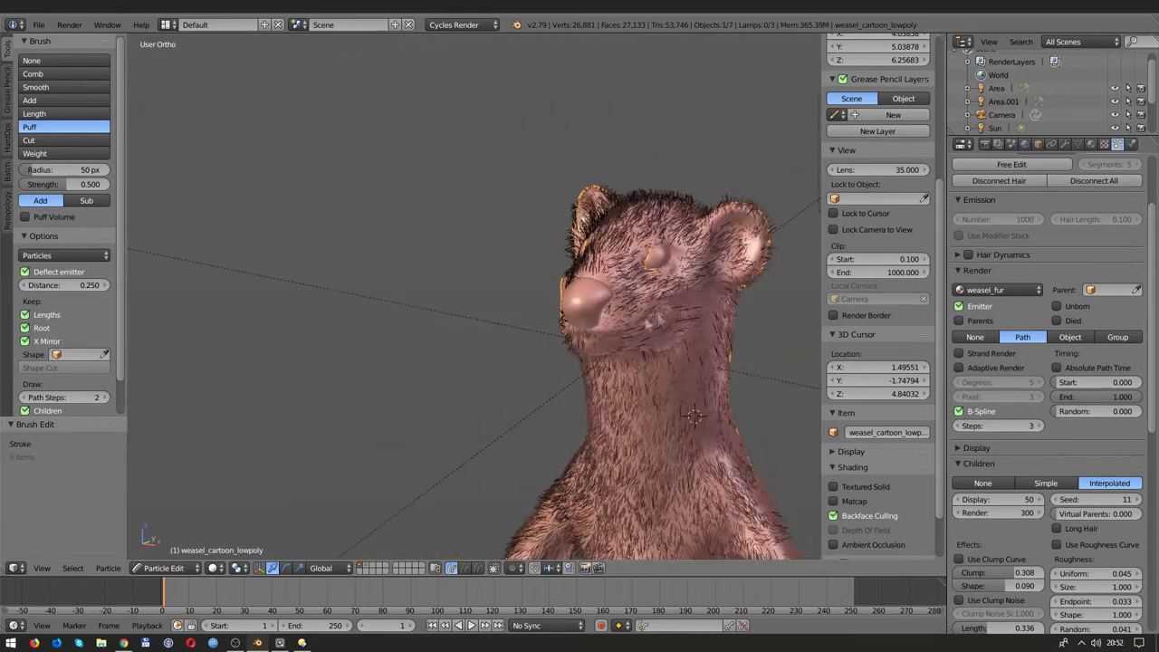
{"action": "mouse_move", "coordinate": [651, 395]}
{"action": "middle_mouse_down"}
{"action": "mouse_move", "coordinate": [562, 344]}
{"action": "mouse_move", "coordinate": [526, 362]}
{"action": "mouse_move", "coordinate": [705, 341]}
{"action": "mouse_move", "coordinate": [426, 321]}
{"action": "middle_mouse_up"}
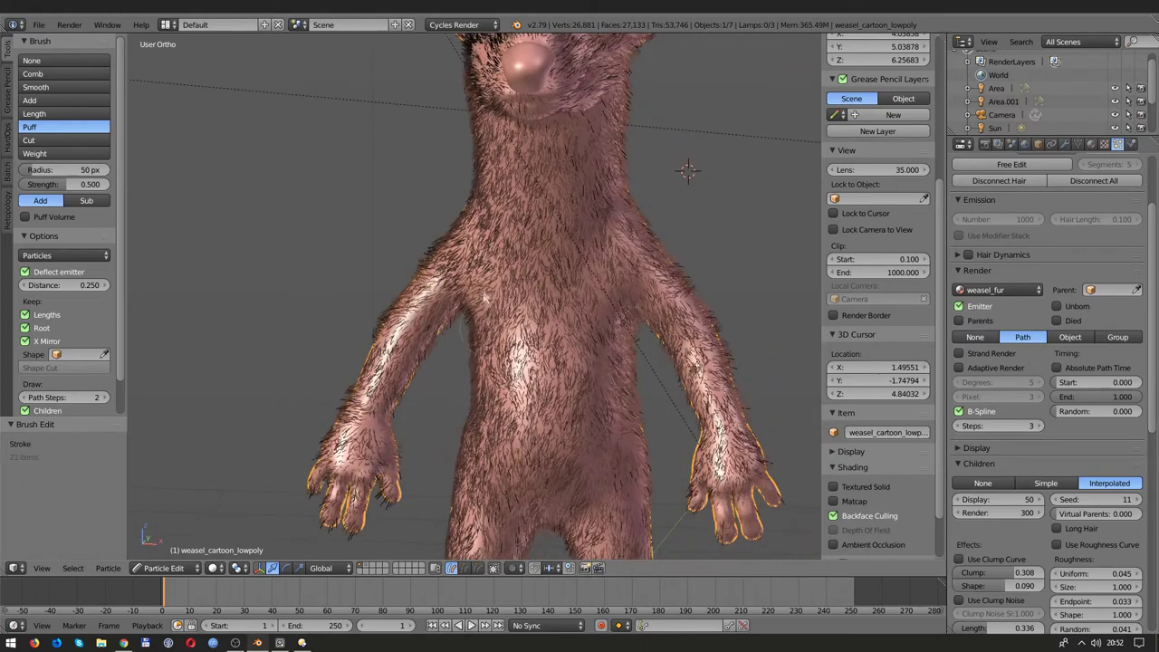
{"action": "middle_click_drag", "start_coordinate": [484, 298], "coordinate": [634, 362]}
{"action": "mouse_move", "coordinate": [579, 284]}
{"action": "middle_mouse_down"}
{"action": "mouse_move", "coordinate": [634, 299]}
{"action": "mouse_move", "coordinate": [572, 304]}
{"action": "middle_mouse_up"}
{"action": "mouse_move", "coordinate": [271, 332]}
{"action": "middle_mouse_down"}
{"action": "mouse_move", "coordinate": [451, 407]}
{"action": "mouse_move", "coordinate": [466, 480]}
{"action": "middle_mouse_up"}
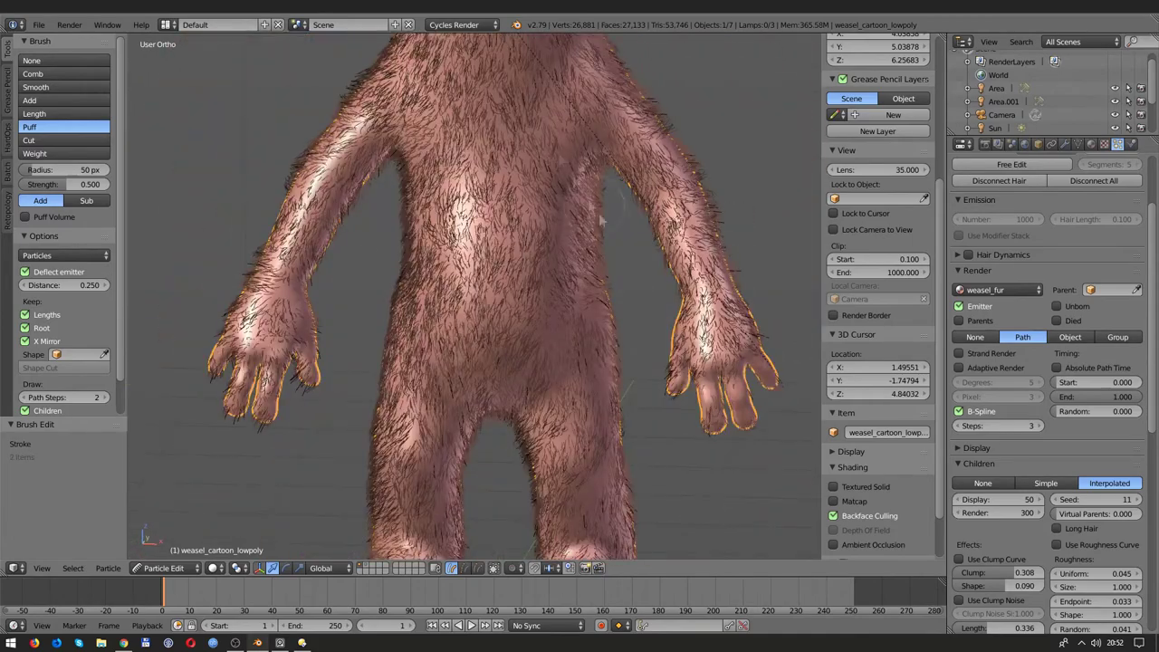
{"action": "scroll", "coordinate": [479, 299], "scroll_direction": "down", "scroll_amount": 3}
{"action": "scroll", "coordinate": [480, 298], "scroll_direction": "down", "scroll_amount": 5}
{"action": "middle_click_drag", "start_coordinate": [466, 298], "coordinate": [489, 289]}
{"action": "scroll", "coordinate": [479, 299], "scroll_direction": "up", "scroll_amount": 5}
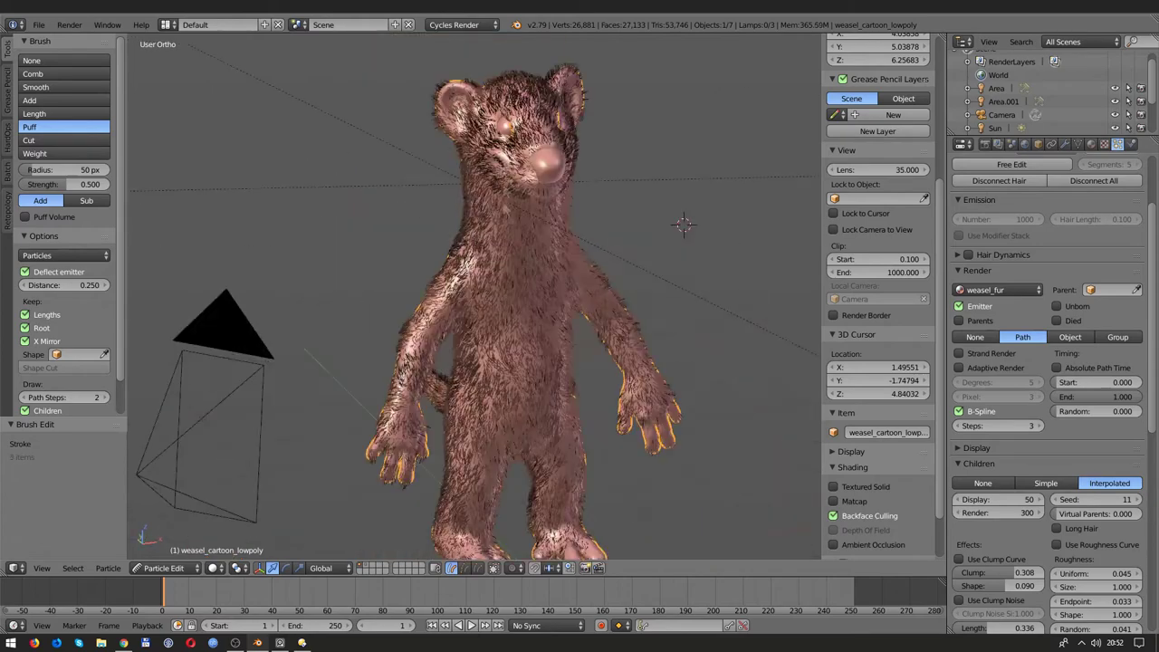
{"action": "scroll", "coordinate": [480, 299], "scroll_direction": "up", "scroll_amount": 2}
{"action": "key", "text": "KP_0"}
Step: Return to Object Mode, draw a render border around the weasel and start a Cycles render
{"action": "left_click", "coordinate": [163, 567]}
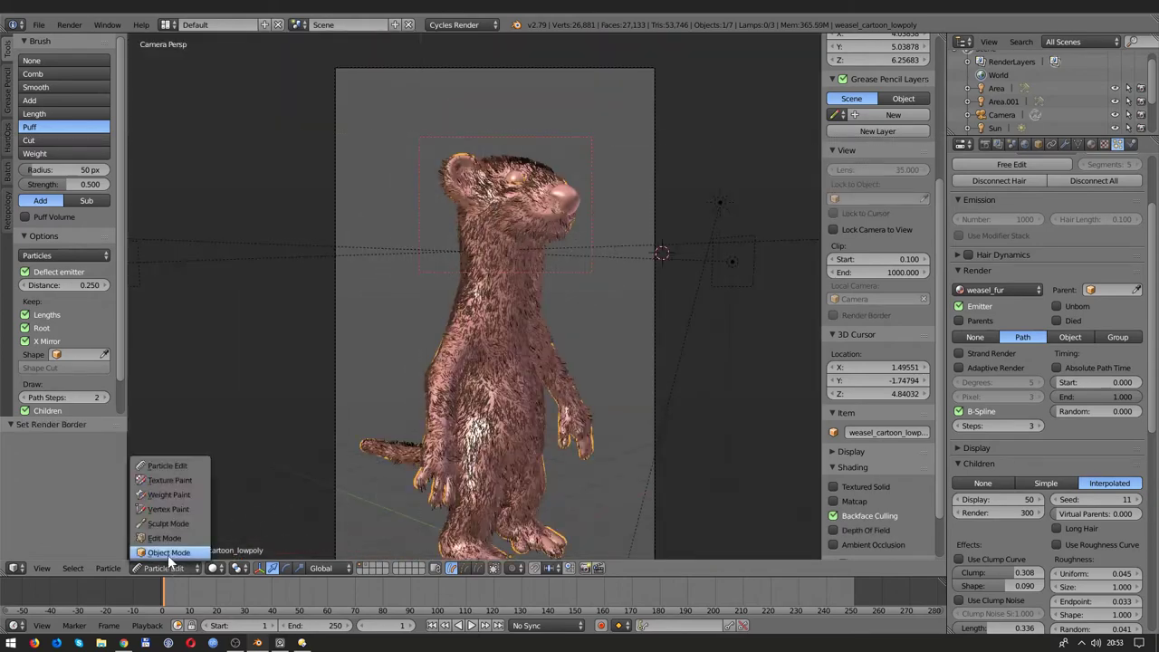
{"action": "left_click", "coordinate": [181, 551]}
{"action": "key", "text": "shift+z"}
{"action": "key", "text": "shift+z"}
{"action": "scroll", "coordinate": [463, 292], "scroll_direction": "down", "scroll_amount": 2}
{"action": "key", "text": "ctrl+b"}
{"action": "left_click_drag", "start_coordinate": [379, 143], "coordinate": [561, 462]}
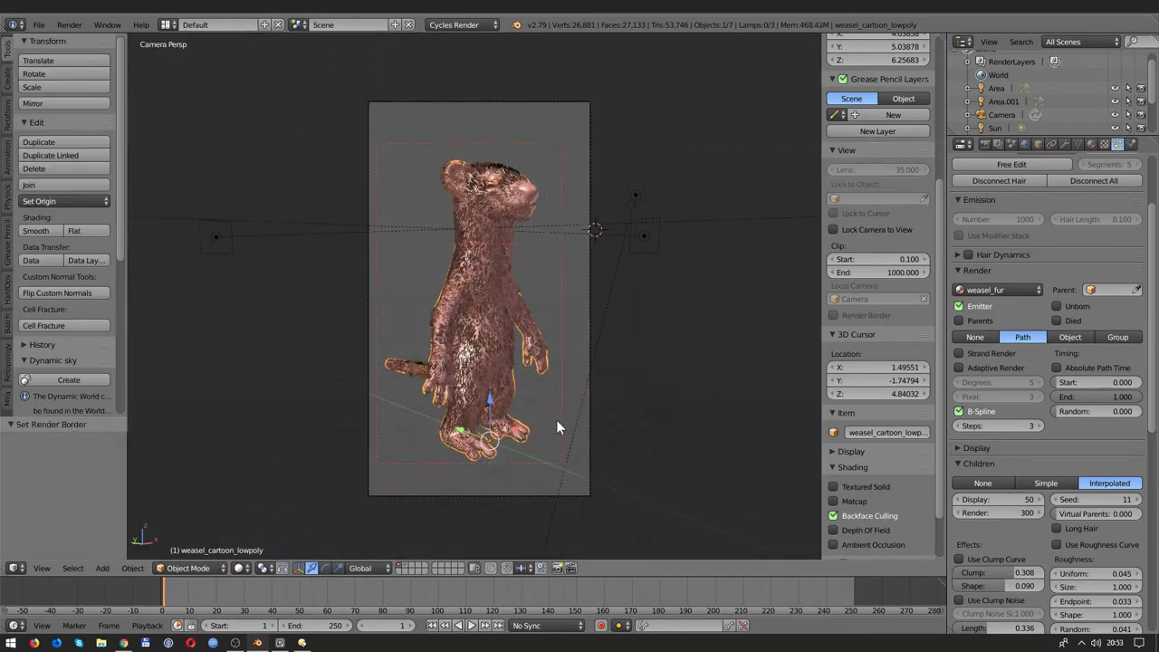
{"action": "left_click", "coordinate": [987, 145]}
{"action": "key", "text": "F12"}
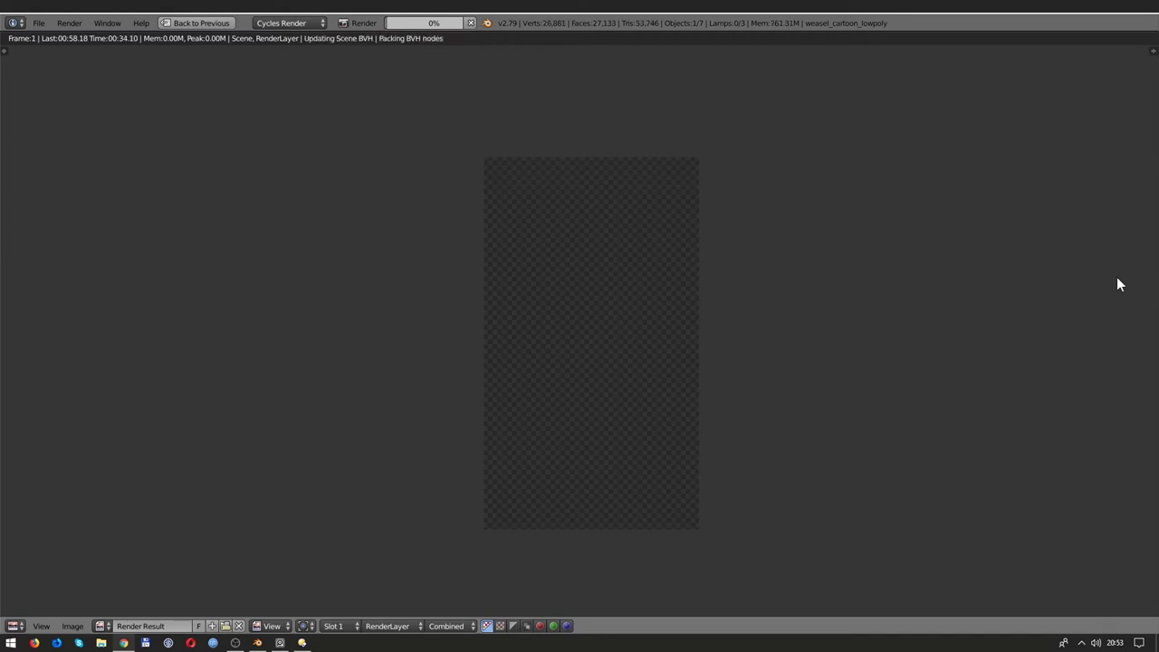
Step: Pan and zoom the finished 00:46.44 render of the puffed-up brown weasel
{"action": "middle_click_drag", "start_coordinate": [796, 337], "coordinate": [761, 337]}
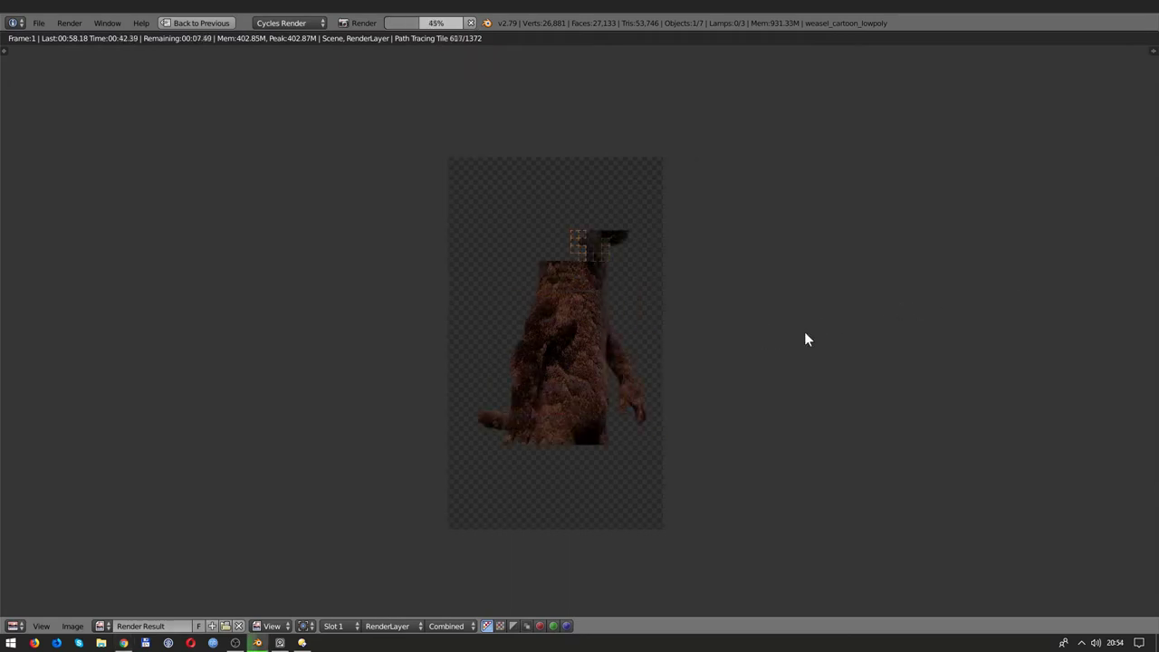
{"action": "scroll", "coordinate": [788, 333], "scroll_direction": "up", "scroll_amount": 1}
{"action": "scroll", "coordinate": [756, 345], "scroll_direction": "up", "scroll_amount": 1}
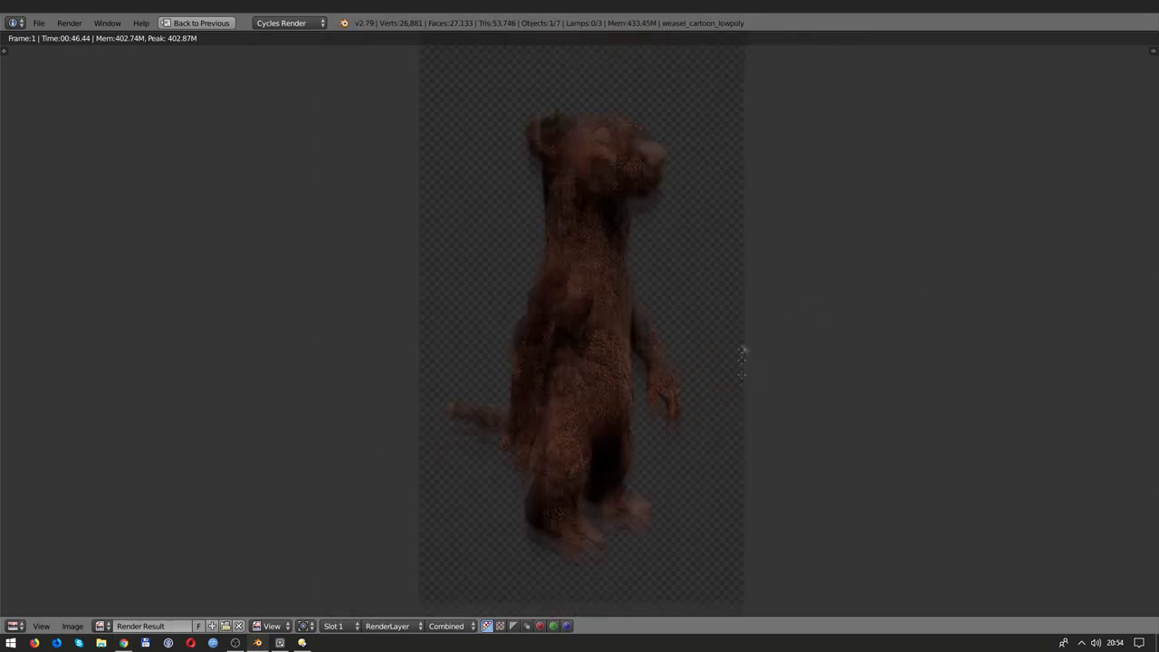
{"action": "middle_click_drag", "start_coordinate": [741, 355], "coordinate": [744, 412]}
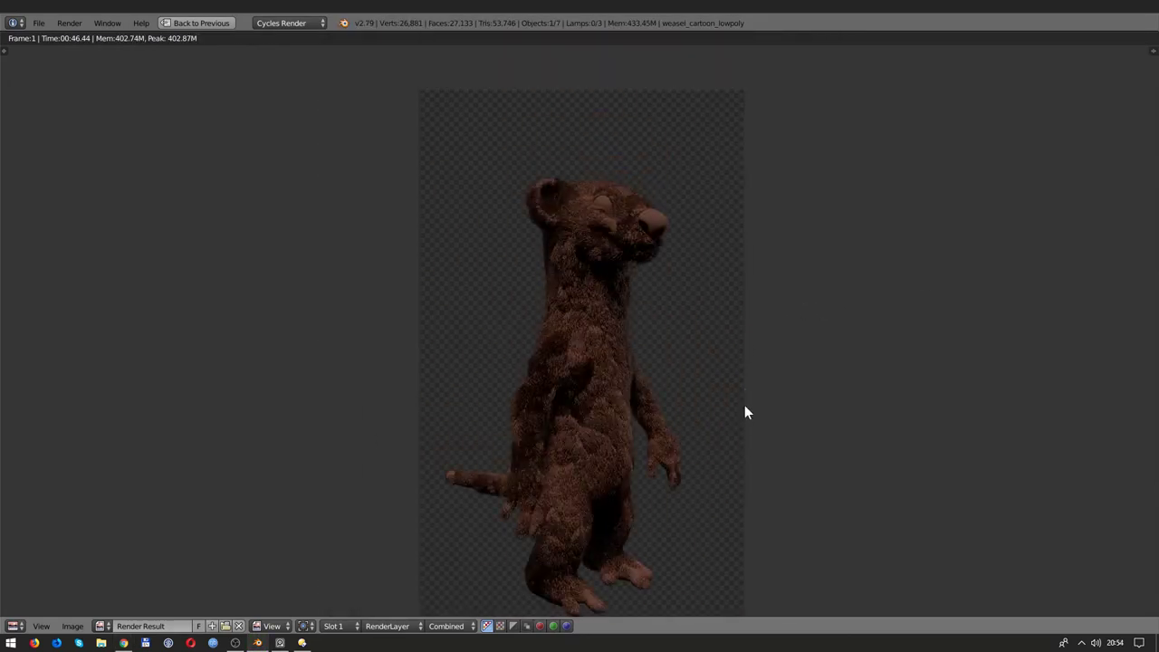
{"action": "scroll", "coordinate": [744, 405], "scroll_direction": "up", "scroll_amount": 3}
{"action": "scroll", "coordinate": [746, 387], "scroll_direction": "down", "scroll_amount": 1}
{"action": "scroll", "coordinate": [751, 419], "scroll_direction": "down", "scroll_amount": 2}
Step: Close the render, review the weasel_cartoon Diffuse BSDF in Compositing, then return to Default
{"action": "key", "text": "Escape"}
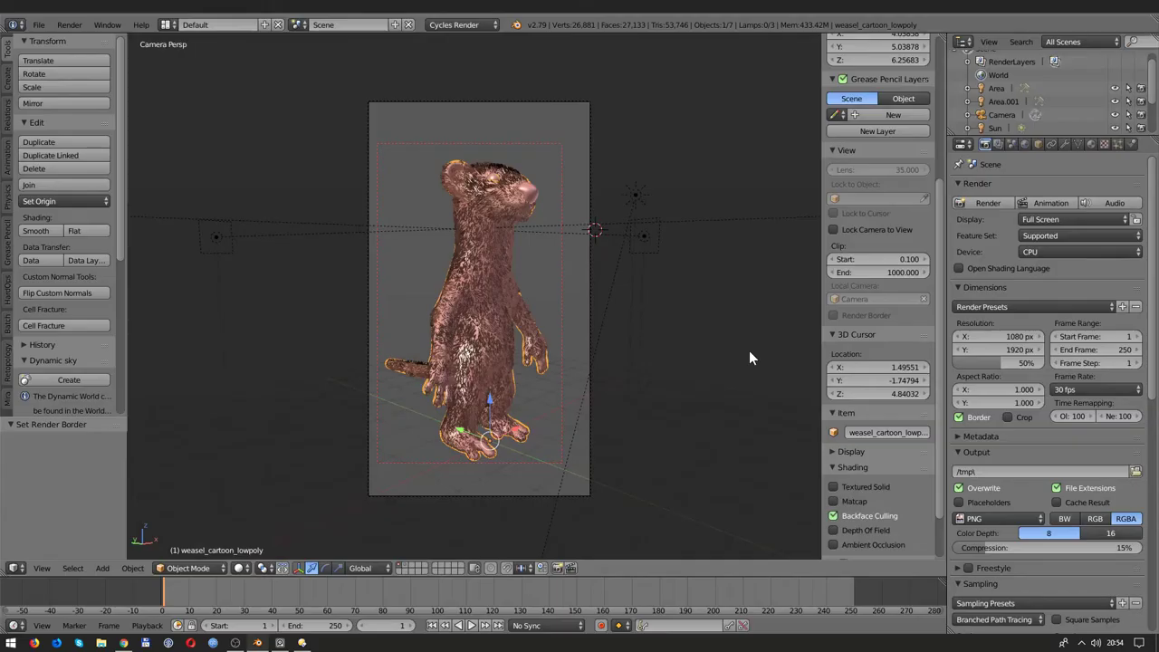
{"action": "left_click", "coordinate": [168, 24]}
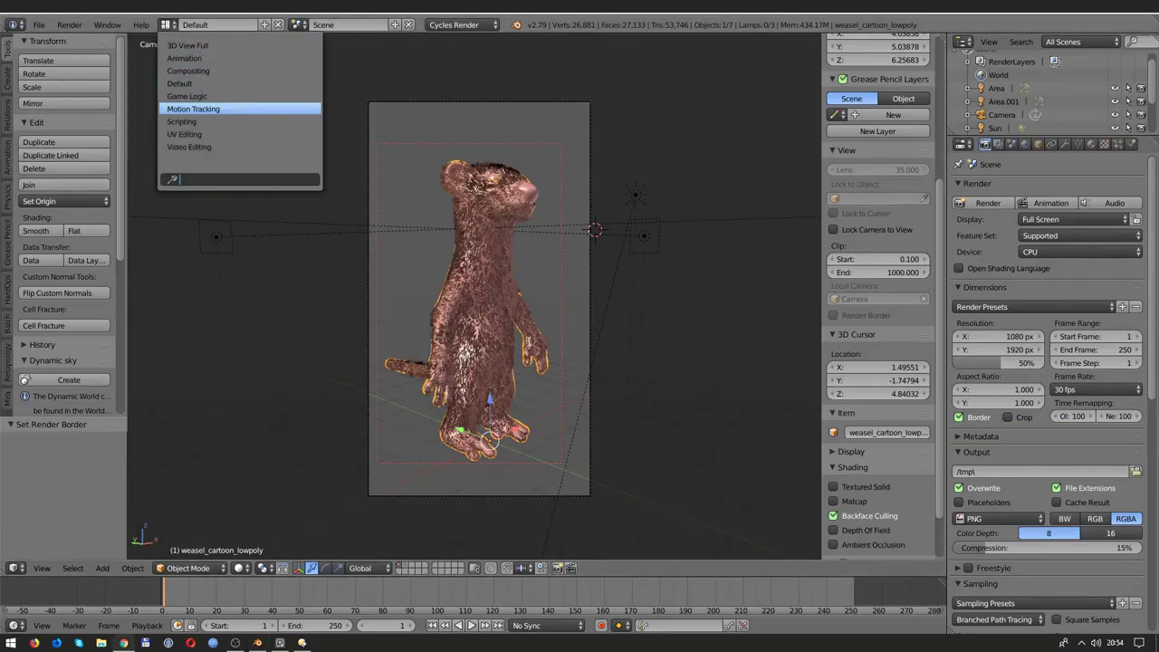
{"action": "left_click", "coordinate": [187, 70]}
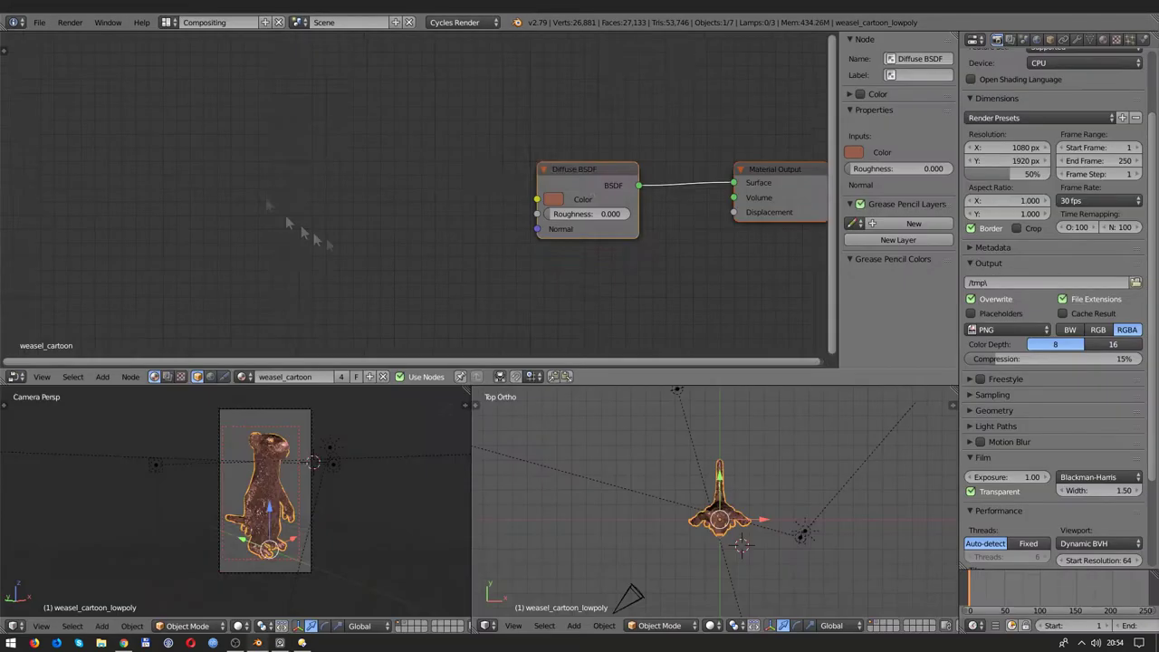
{"action": "left_click_drag", "start_coordinate": [398, 141], "coordinate": [321, 105]}
{"action": "left_click", "coordinate": [1103, 40]}
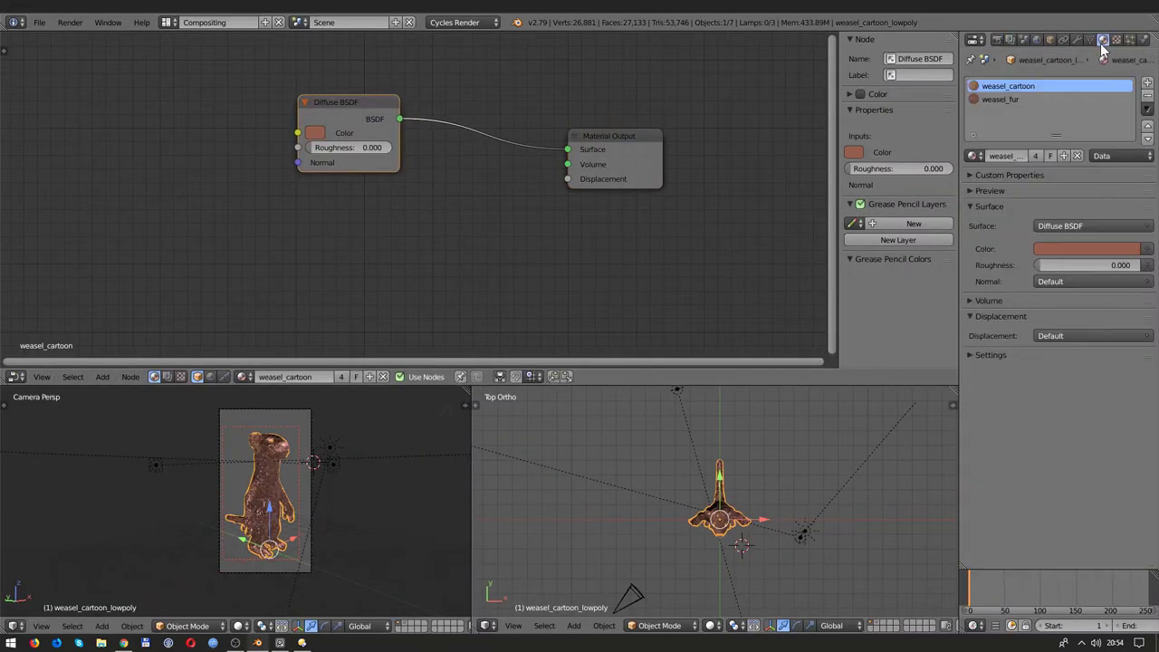
{"action": "left_click", "coordinate": [167, 22]}
{"action": "left_click", "coordinate": [187, 87]}
Step: Switch the weasel to Vertex Paint mode and fill it with a light grey vertex colour
{"action": "left_click", "coordinate": [188, 567]}
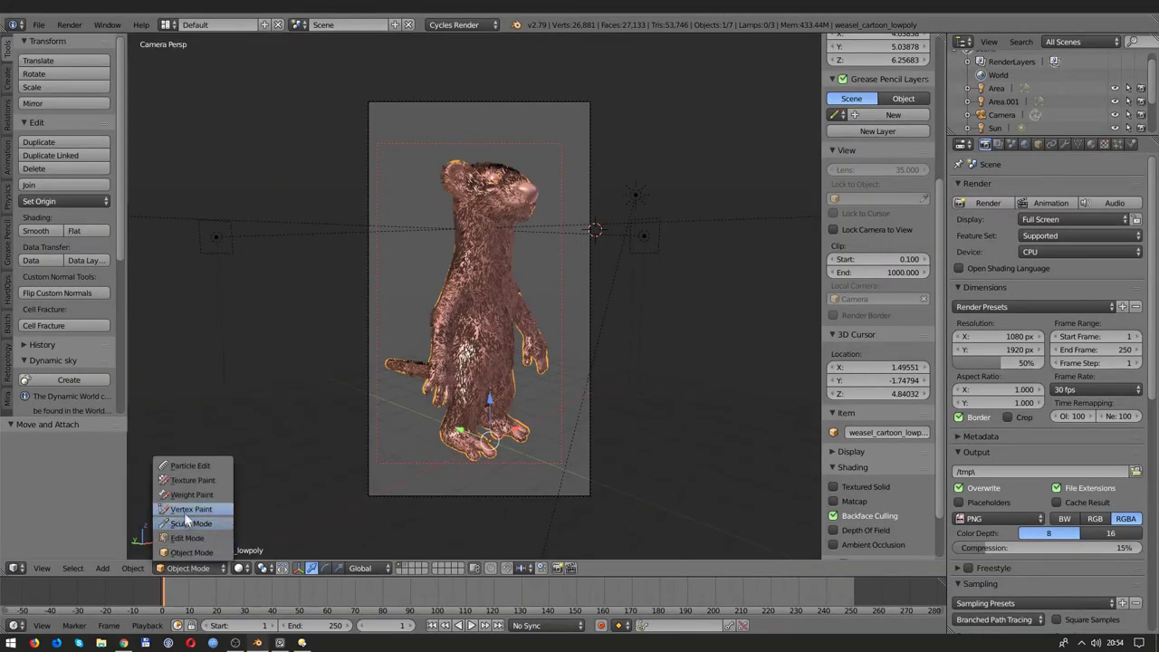
{"action": "left_click", "coordinate": [191, 508]}
{"action": "left_click", "coordinate": [1118, 144]}
{"action": "scroll", "coordinate": [1048, 407], "scroll_direction": "down", "scroll_amount": 1}
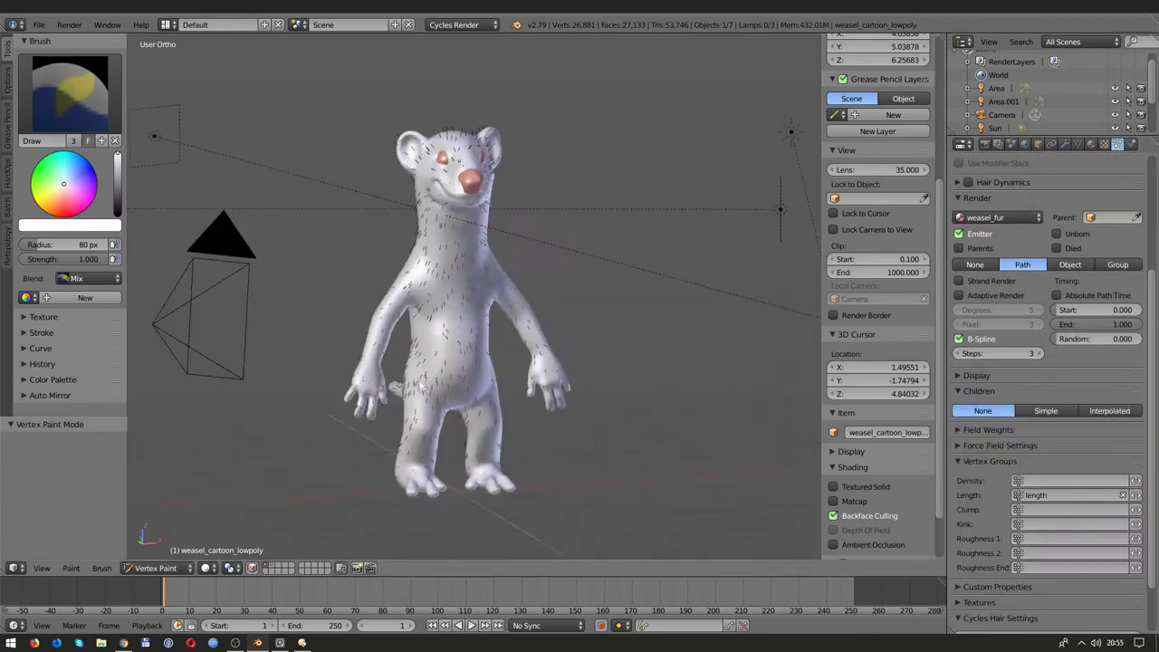
{"action": "scroll", "coordinate": [512, 371], "scroll_direction": "up", "scroll_amount": 1, "text": "ctrl+alt"}
{"action": "scroll", "coordinate": [511, 370], "scroll_direction": "up", "scroll_amount": 1, "text": "ctrl+alt"}
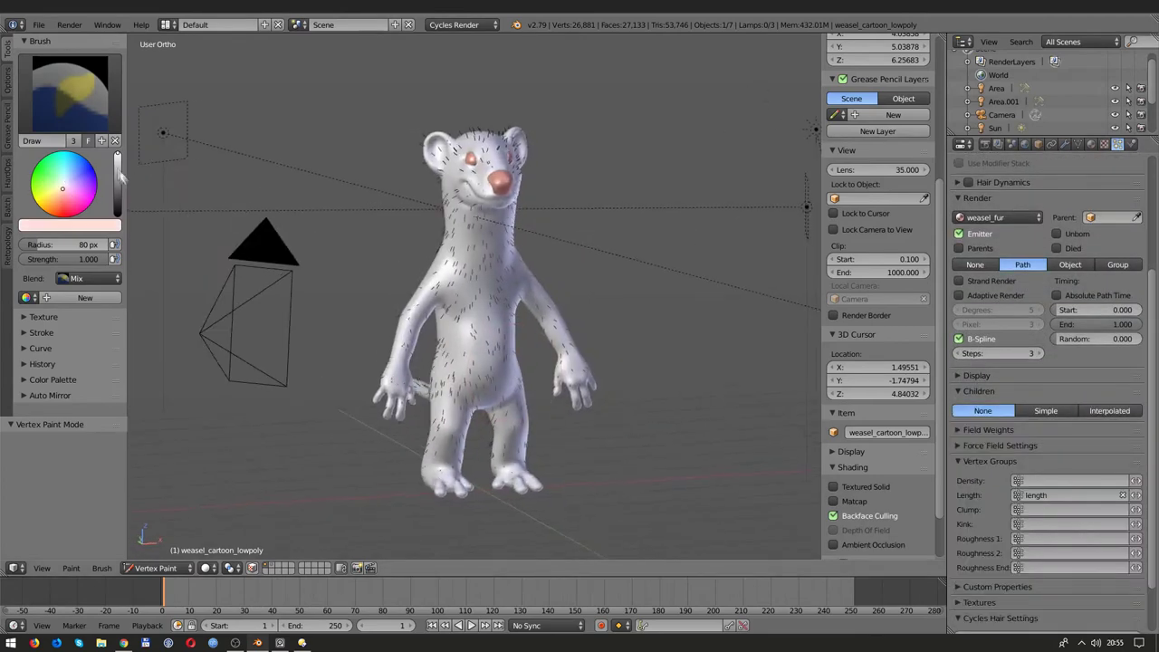
{"action": "left_click_drag", "start_coordinate": [120, 177], "coordinate": [120, 182]}
{"action": "middle_click_drag", "start_coordinate": [321, 191], "coordinate": [435, 227]}
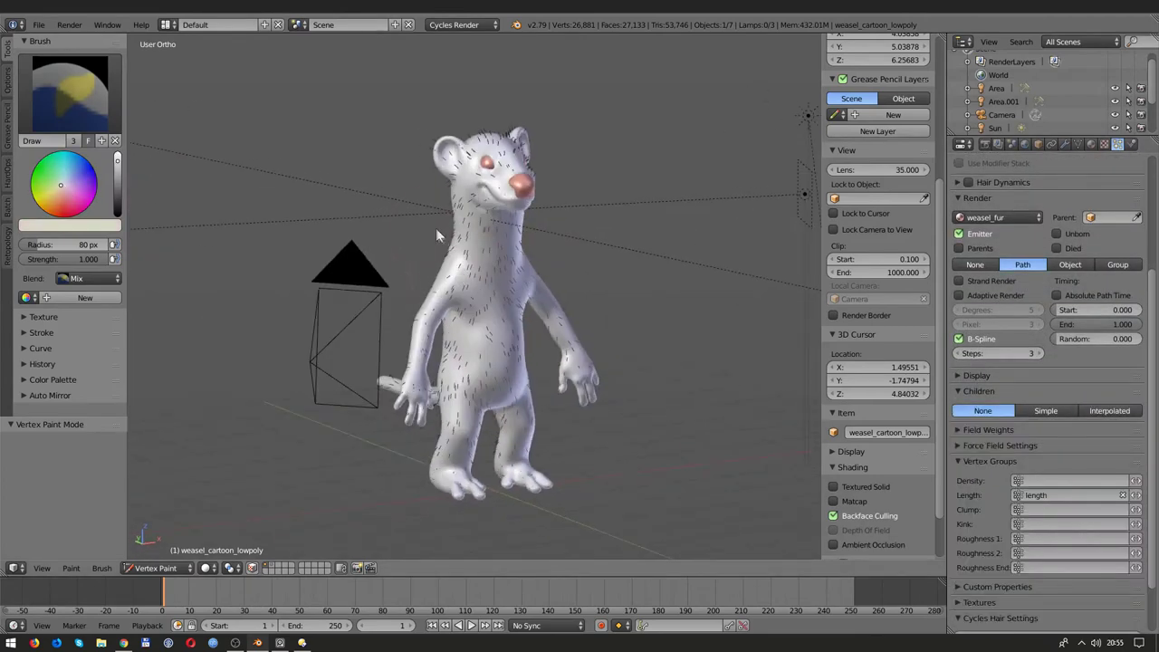
{"action": "key", "text": "shift+f"}
{"action": "left_click", "coordinate": [503, 283]}
{"action": "key", "text": "shift+k"}
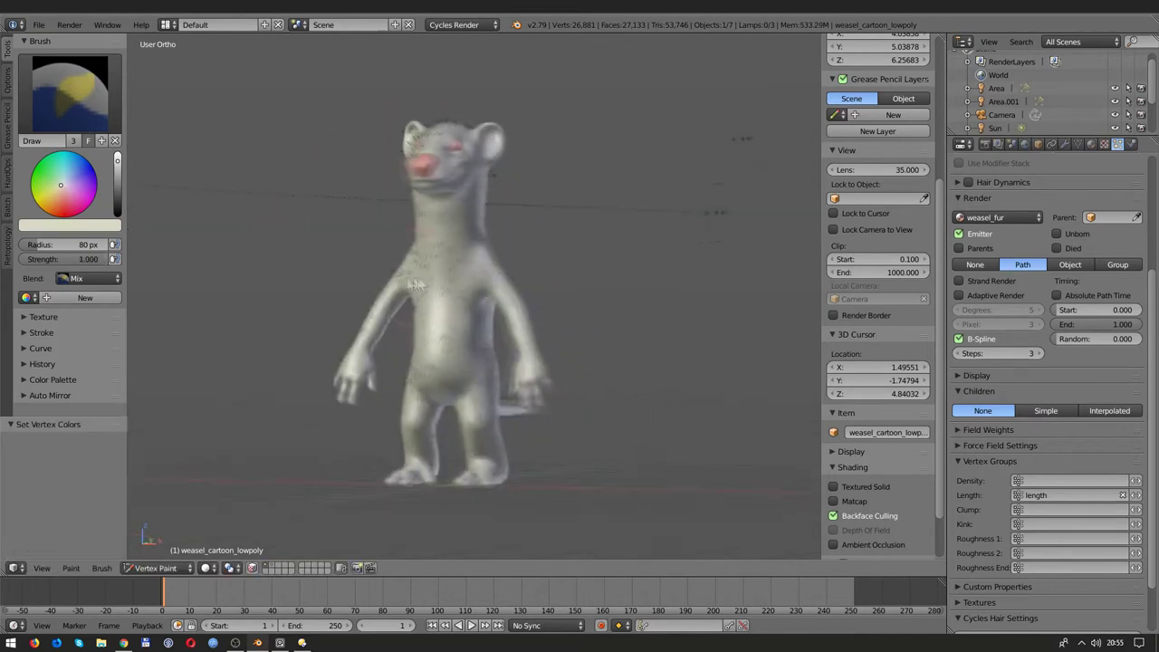
Step: Choose dark brown as the paint colour and set the brush radius to 38 px
{"action": "scroll", "coordinate": [520, 293], "scroll_direction": "up", "scroll_amount": 3}
{"action": "left_click", "coordinate": [63, 187]}
{"action": "scroll", "coordinate": [489, 244], "scroll_direction": "down", "scroll_amount": 4}
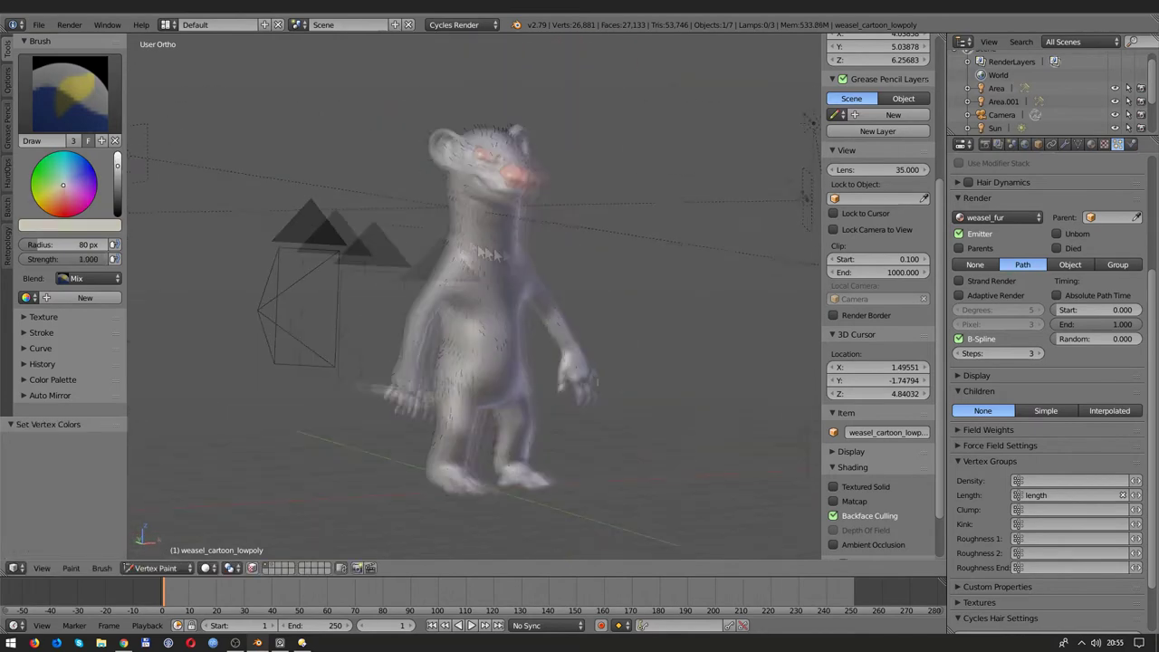
{"action": "middle_click_drag", "start_coordinate": [489, 244], "coordinate": [543, 271]}
{"action": "left_click", "coordinate": [56, 195]}
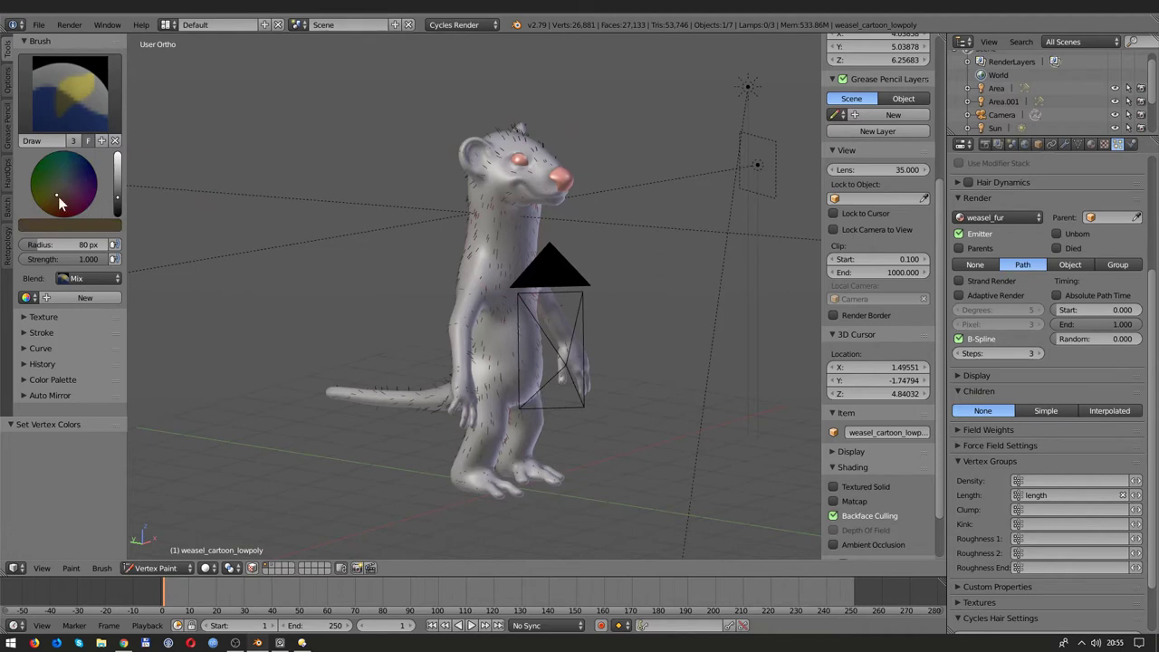
{"action": "left_click", "coordinate": [116, 191]}
{"action": "left_click", "coordinate": [55, 198]}
{"action": "middle_click_drag", "start_coordinate": [453, 208], "coordinate": [501, 207]}
{"action": "key", "text": "f"}
{"action": "left_click", "coordinate": [259, 245]}
{"action": "middle_click_drag", "start_coordinate": [259, 245], "coordinate": [348, 271]}
{"action": "left_click", "coordinate": [44, 334]}
Step: Scroll through the brush settings, briefly expanding and collapsing the falloff curve section
{"action": "scroll", "coordinate": [54, 353], "scroll_direction": "down", "scroll_amount": 3}
{"action": "scroll", "coordinate": [59, 367], "scroll_direction": "down", "scroll_amount": 3}
{"action": "scroll", "coordinate": [37, 194], "scroll_direction": "down", "scroll_amount": 5}
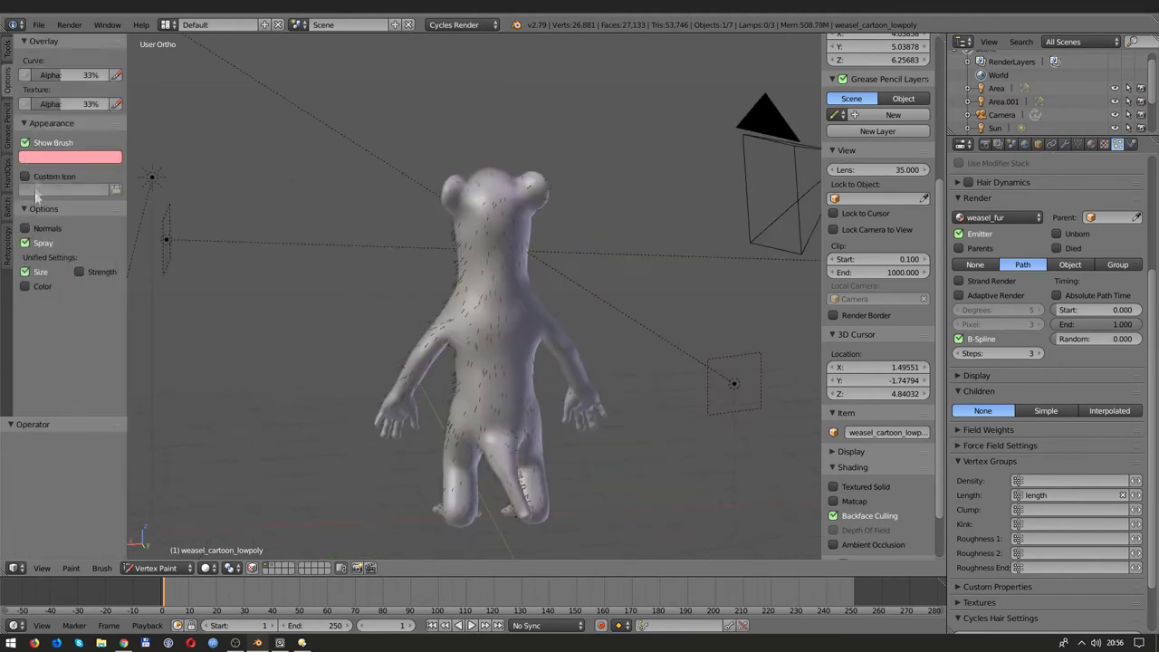
{"action": "scroll", "coordinate": [83, 284], "scroll_direction": "down", "scroll_amount": 2, "text": "ctrl"}
{"action": "scroll", "coordinate": [83, 285], "scroll_direction": "down", "scroll_amount": 2, "text": "ctrl"}
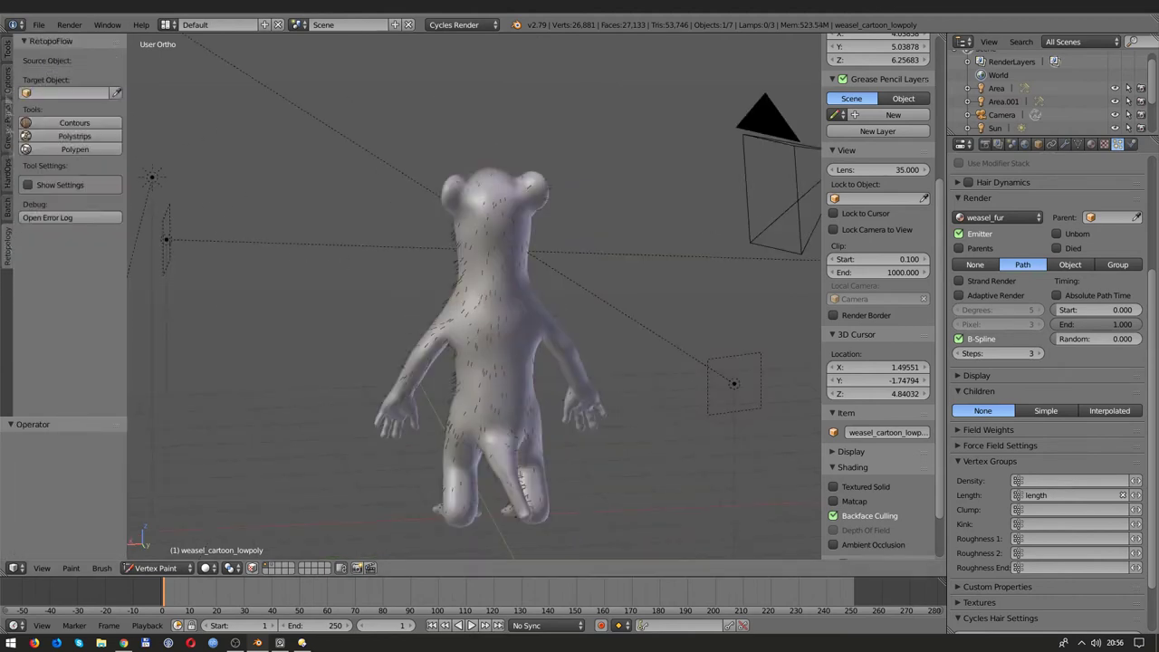
{"action": "scroll", "coordinate": [83, 284], "scroll_direction": "down", "scroll_amount": 1, "text": "ctrl"}
{"action": "scroll", "coordinate": [83, 285], "scroll_direction": "down", "scroll_amount": 2}
{"action": "left_click", "coordinate": [44, 215]}
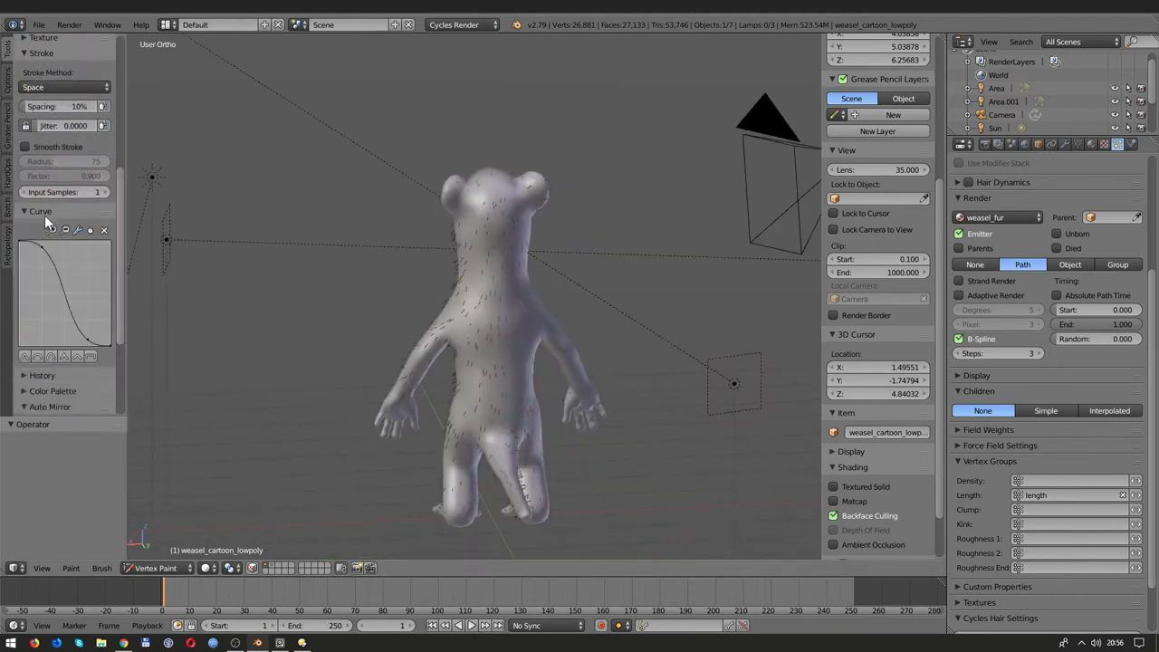
{"action": "left_click", "coordinate": [44, 215]}
{"action": "scroll", "coordinate": [81, 244], "scroll_direction": "up", "scroll_amount": 5}
Step: Orbit from the weasel's back to side and three-quarter views of its head and face
{"action": "left_click_drag", "start_coordinate": [504, 227], "coordinate": [498, 299]}
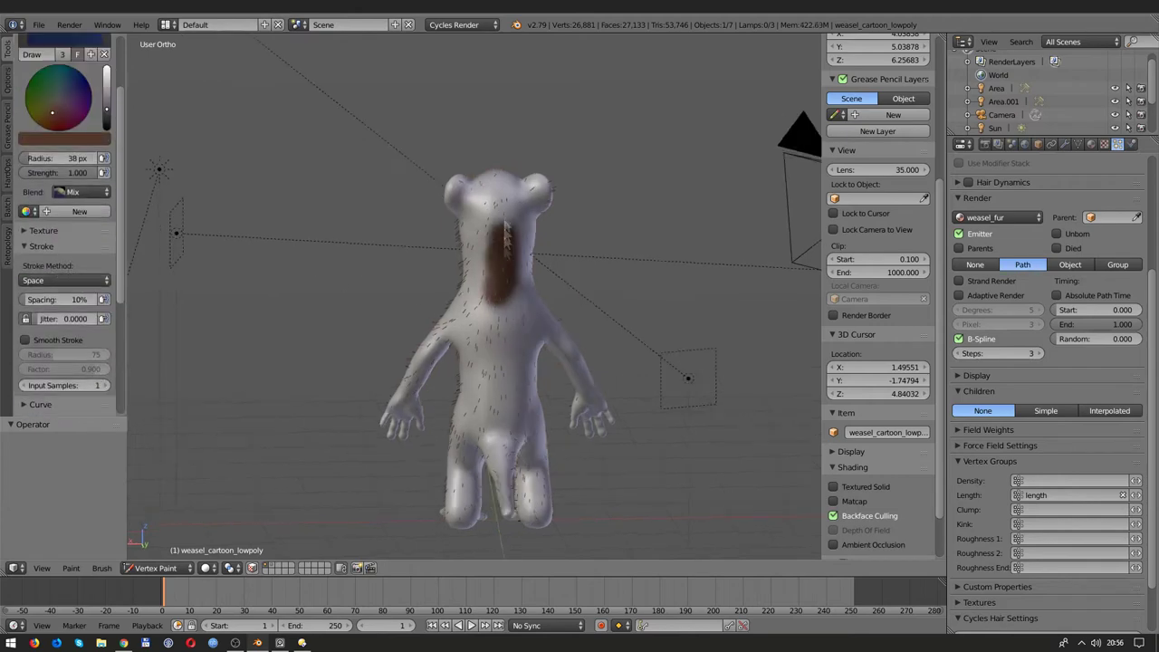
{"action": "mouse_move", "coordinate": [489, 314]}
{"action": "middle_mouse_down"}
{"action": "mouse_move", "coordinate": [425, 239]}
{"action": "mouse_move", "coordinate": [467, 271]}
{"action": "middle_mouse_up"}
{"action": "scroll", "coordinate": [494, 286], "scroll_direction": "up", "scroll_amount": 4}
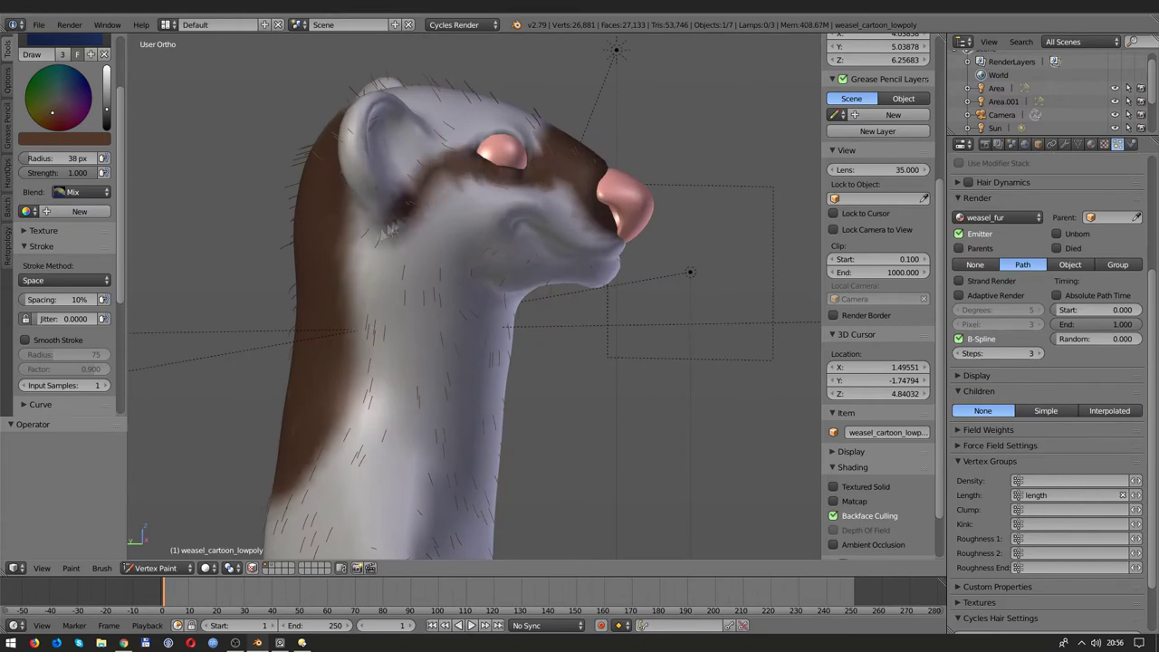
{"action": "mouse_move", "coordinate": [555, 182]}
{"action": "middle_mouse_down"}
{"action": "mouse_move", "coordinate": [222, 247]}
{"action": "mouse_move", "coordinate": [380, 271]}
{"action": "mouse_move", "coordinate": [582, 332]}
{"action": "mouse_move", "coordinate": [285, 340]}
{"action": "mouse_move", "coordinate": [237, 315]}
{"action": "mouse_move", "coordinate": [275, 291]}
{"action": "mouse_move", "coordinate": [512, 242]}
{"action": "mouse_move", "coordinate": [584, 271]}
{"action": "mouse_move", "coordinate": [539, 326]}
{"action": "mouse_move", "coordinate": [615, 353]}
{"action": "mouse_move", "coordinate": [493, 401]}
{"action": "mouse_move", "coordinate": [408, 262]}
{"action": "mouse_move", "coordinate": [530, 323]}
{"action": "mouse_move", "coordinate": [543, 286]}
{"action": "mouse_move", "coordinate": [565, 339]}
{"action": "mouse_move", "coordinate": [328, 398]}
{"action": "mouse_move", "coordinate": [585, 305]}
{"action": "mouse_move", "coordinate": [564, 262]}
{"action": "middle_mouse_up"}
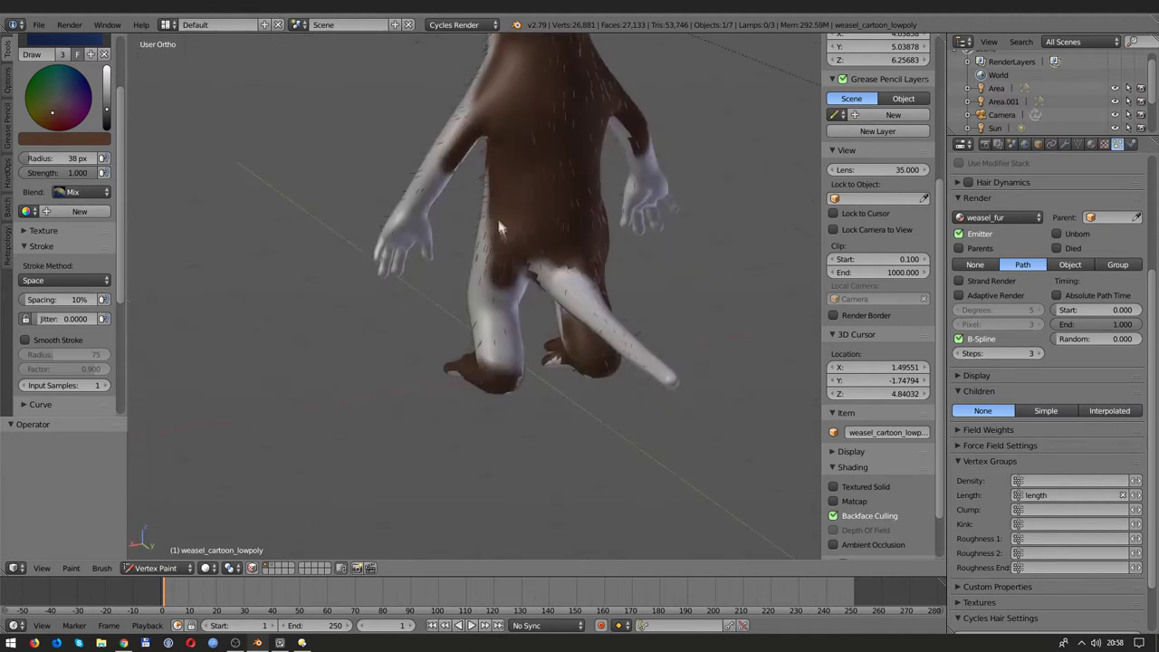
Step: Paint the white patches on the weasel's leg and foot brown
{"action": "middle_click_drag", "start_coordinate": [501, 228], "coordinate": [712, 299]}
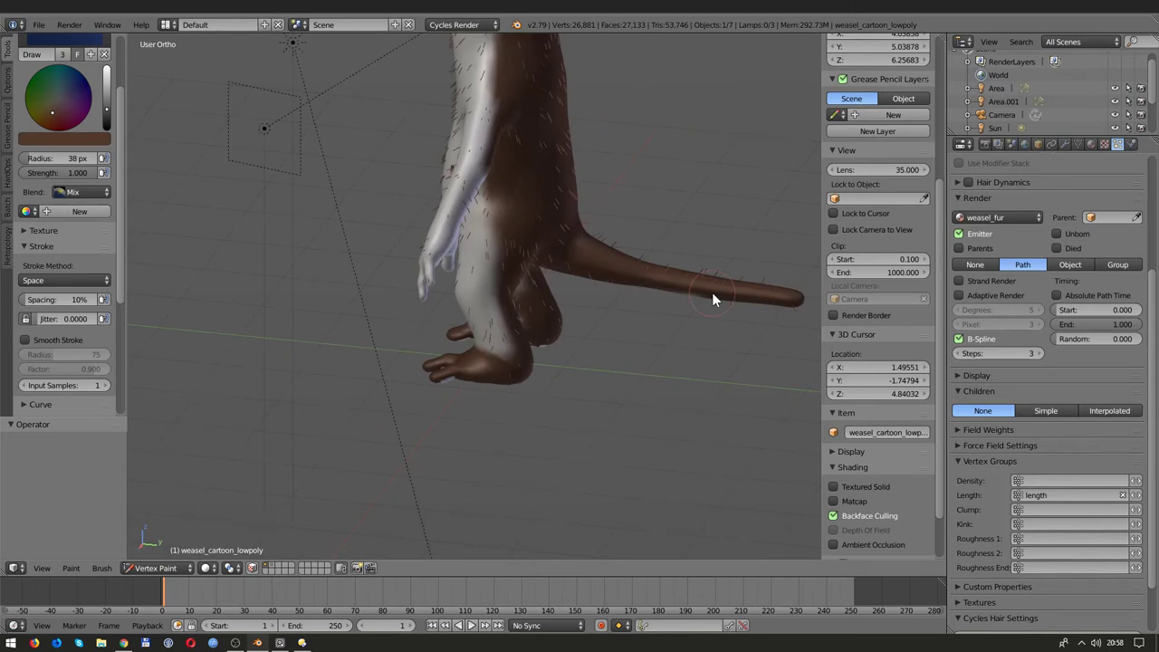
{"action": "middle_click_drag", "start_coordinate": [711, 292], "coordinate": [689, 245]}
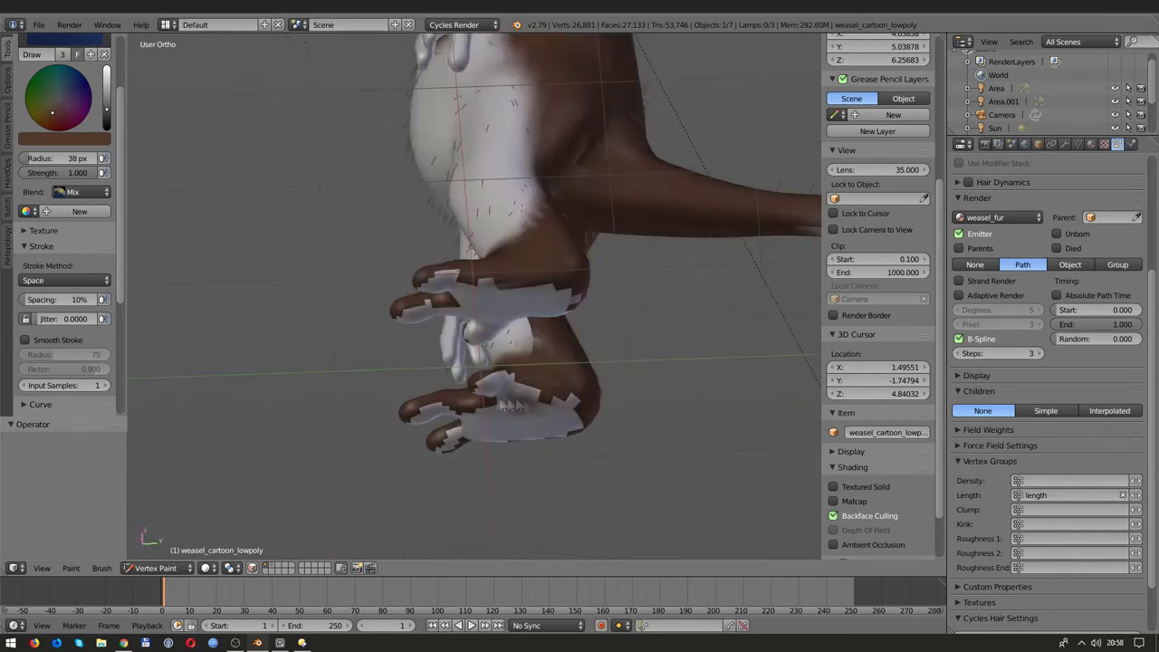
{"action": "middle_click_drag", "start_coordinate": [461, 451], "coordinate": [441, 430]}
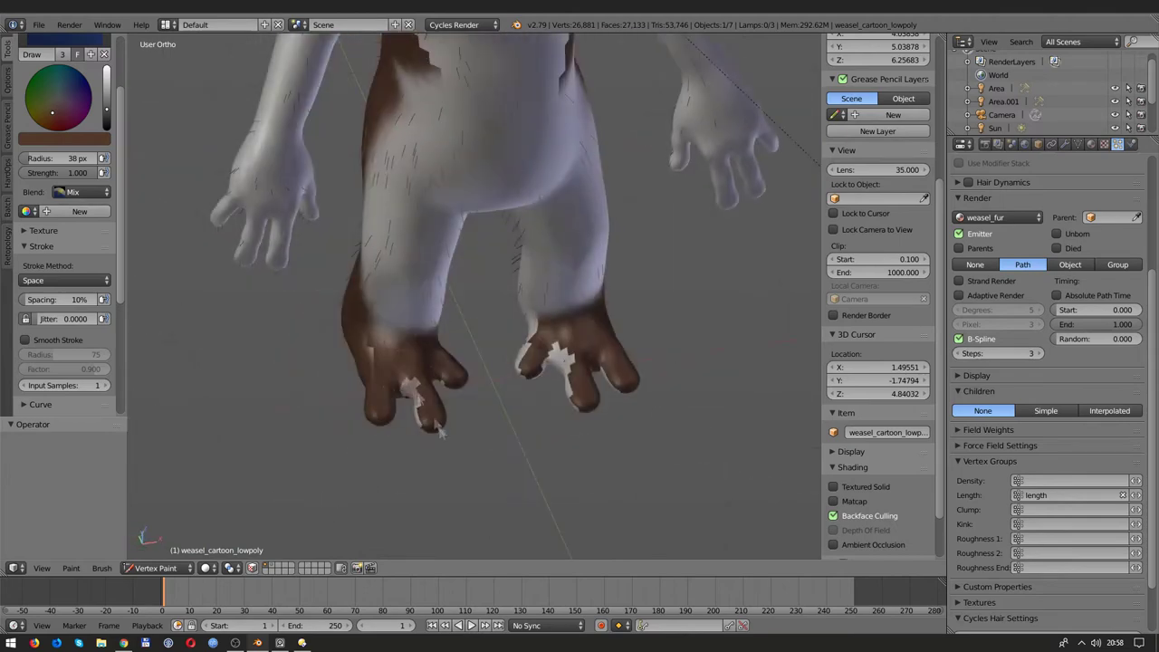
{"action": "middle_click_drag", "start_coordinate": [558, 362], "coordinate": [324, 239]}
{"action": "mouse_move", "coordinate": [390, 289]}
{"action": "left_mouse_down"}
{"action": "mouse_move", "coordinate": [371, 398]}
{"action": "mouse_move", "coordinate": [314, 401]}
{"action": "left_mouse_up"}
{"action": "mouse_move", "coordinate": [1057, 295]}
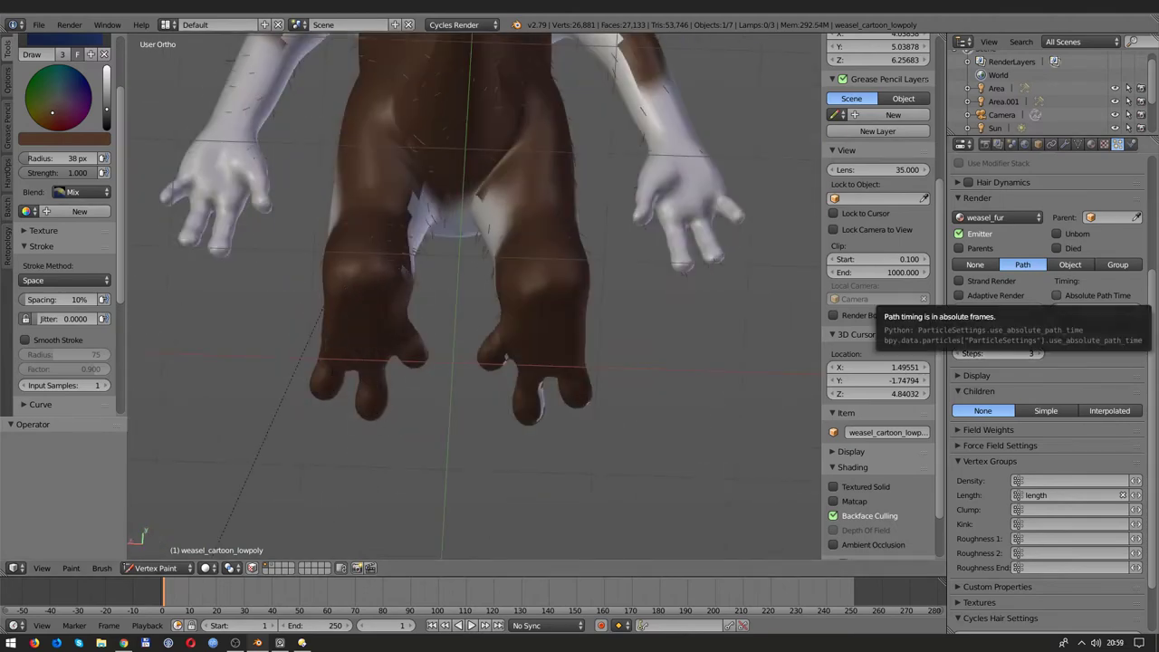
Step: Paint the weasel's arm brown and sample the brown colour from the model with S
{"action": "mouse_move", "coordinate": [480, 263]}
{"action": "middle_mouse_down"}
{"action": "mouse_move", "coordinate": [440, 276]}
{"action": "mouse_move", "coordinate": [366, 339]}
{"action": "middle_mouse_up"}
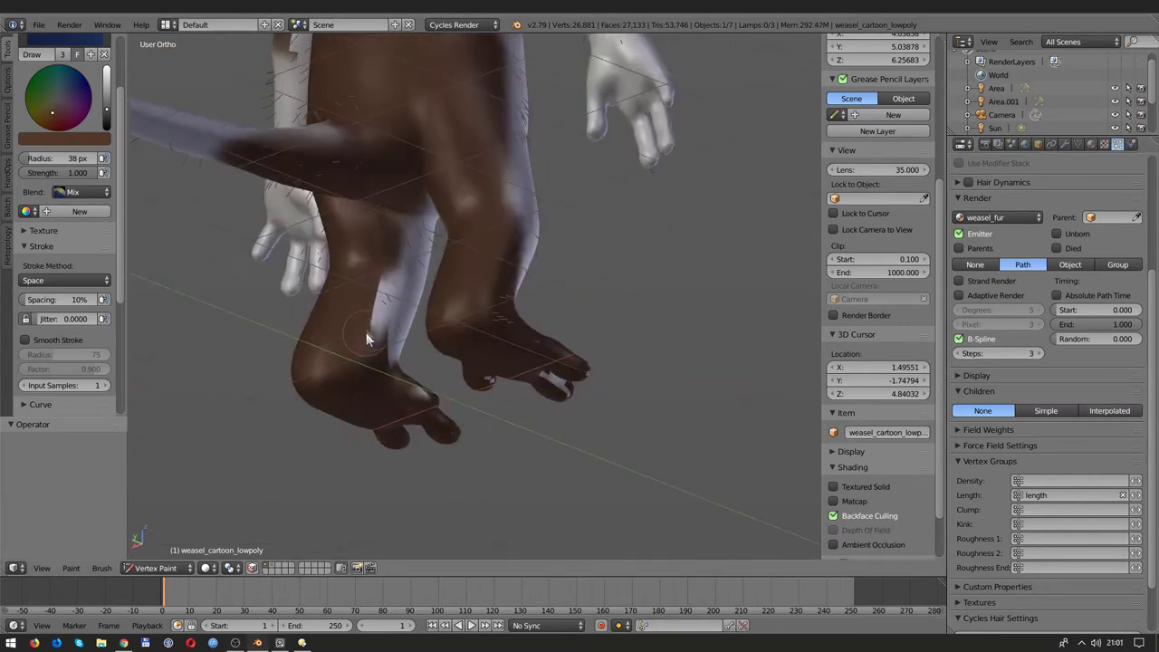
{"action": "mouse_move", "coordinate": [384, 276]}
{"action": "middle_mouse_down"}
{"action": "mouse_move", "coordinate": [525, 220]}
{"action": "mouse_move", "coordinate": [520, 311]}
{"action": "middle_mouse_up"}
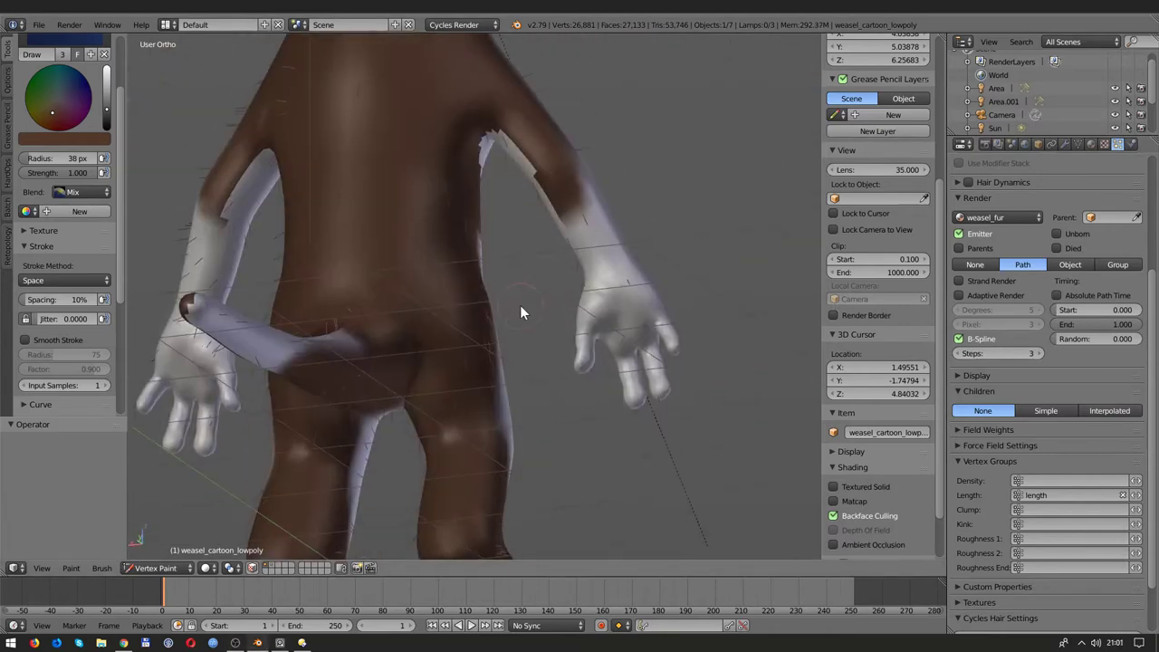
{"action": "mouse_move", "coordinate": [566, 237]}
{"action": "middle_mouse_down"}
{"action": "mouse_move", "coordinate": [636, 225]}
{"action": "mouse_move", "coordinate": [425, 290]}
{"action": "mouse_move", "coordinate": [395, 312]}
{"action": "middle_mouse_up"}
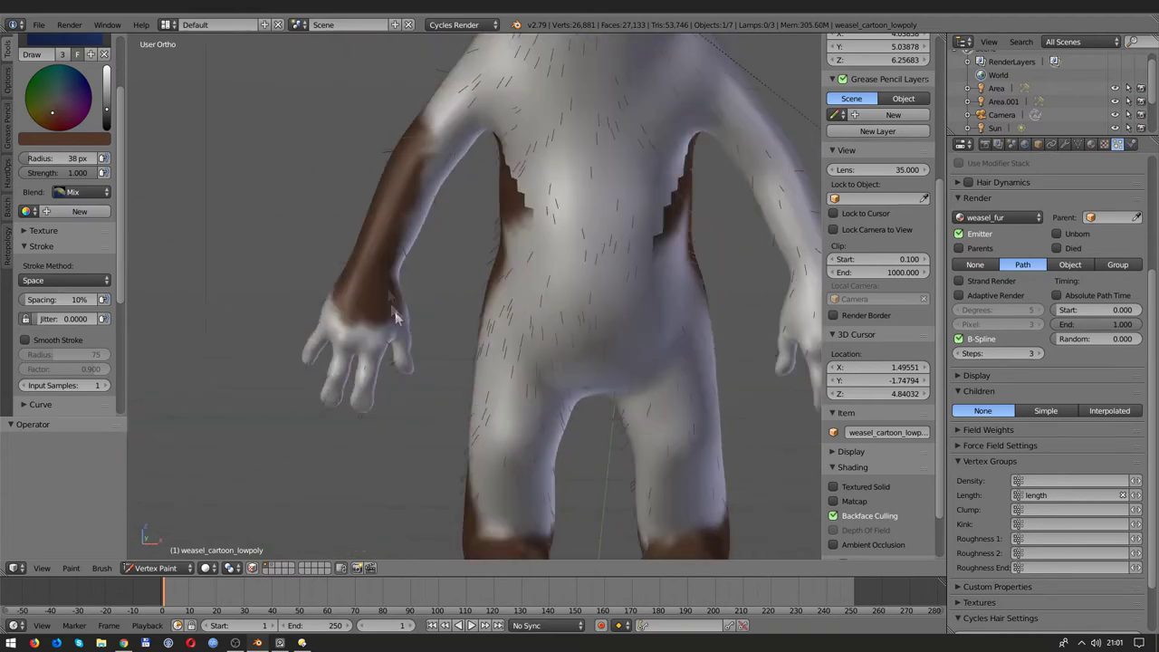
{"action": "mouse_move", "coordinate": [412, 380]}
{"action": "middle_mouse_down"}
{"action": "mouse_move", "coordinate": [489, 326]}
{"action": "mouse_move", "coordinate": [607, 154]}
{"action": "middle_mouse_up"}
{"action": "mouse_move", "coordinate": [607, 154]}
{"action": "left_mouse_down"}
{"action": "mouse_move", "coordinate": [670, 398]}
{"action": "mouse_move", "coordinate": [616, 173]}
{"action": "left_mouse_up"}
{"action": "mouse_move", "coordinate": [616, 174]}
{"action": "middle_mouse_down"}
{"action": "mouse_move", "coordinate": [743, 267]}
{"action": "mouse_move", "coordinate": [433, 315]}
{"action": "mouse_move", "coordinate": [693, 396]}
{"action": "mouse_move", "coordinate": [226, 205]}
{"action": "mouse_move", "coordinate": [776, 190]}
{"action": "mouse_move", "coordinate": [567, 241]}
{"action": "mouse_move", "coordinate": [588, 158]}
{"action": "mouse_move", "coordinate": [272, 254]}
{"action": "mouse_move", "coordinate": [417, 324]}
{"action": "middle_mouse_up"}
{"action": "key", "text": "s"}
{"action": "scroll", "coordinate": [381, 299], "scroll_direction": "up", "scroll_amount": 3}
{"action": "scroll", "coordinate": [399, 308], "scroll_direction": "down", "scroll_amount": 4}
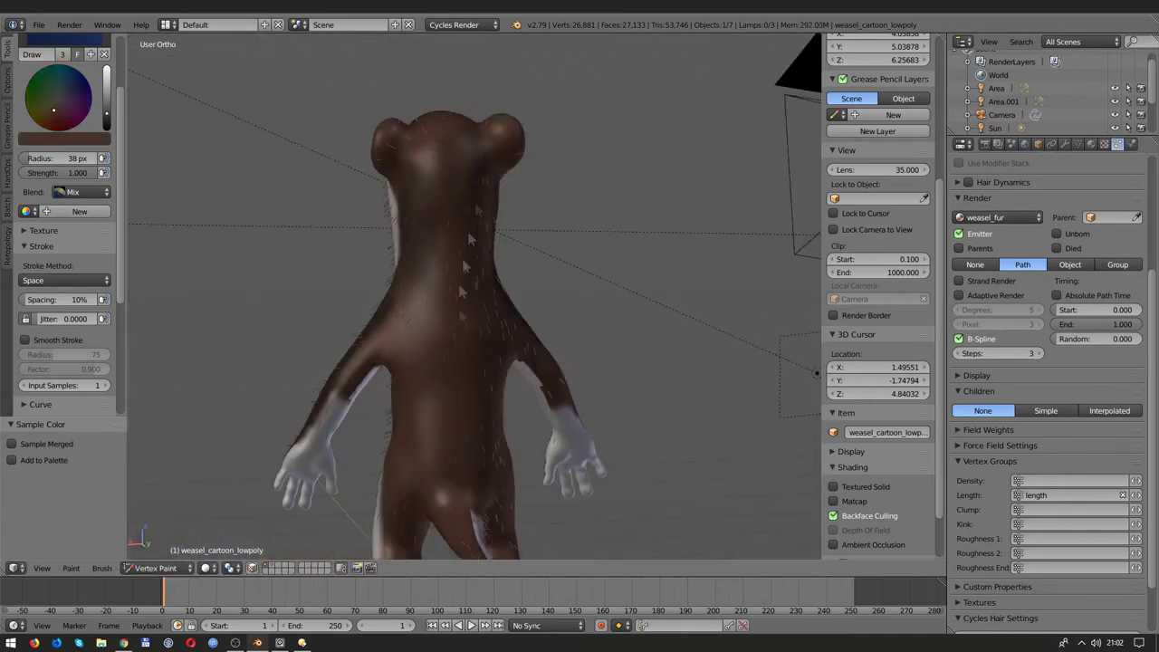
{"action": "mouse_move", "coordinate": [471, 240]}
{"action": "middle_mouse_down"}
{"action": "mouse_move", "coordinate": [501, 375]}
{"action": "mouse_move", "coordinate": [520, 317]}
{"action": "middle_mouse_up"}
Step: Use the Blur brush to soften brown/white borders on the chin, chest, arms and lower body
{"action": "key", "text": "2"}
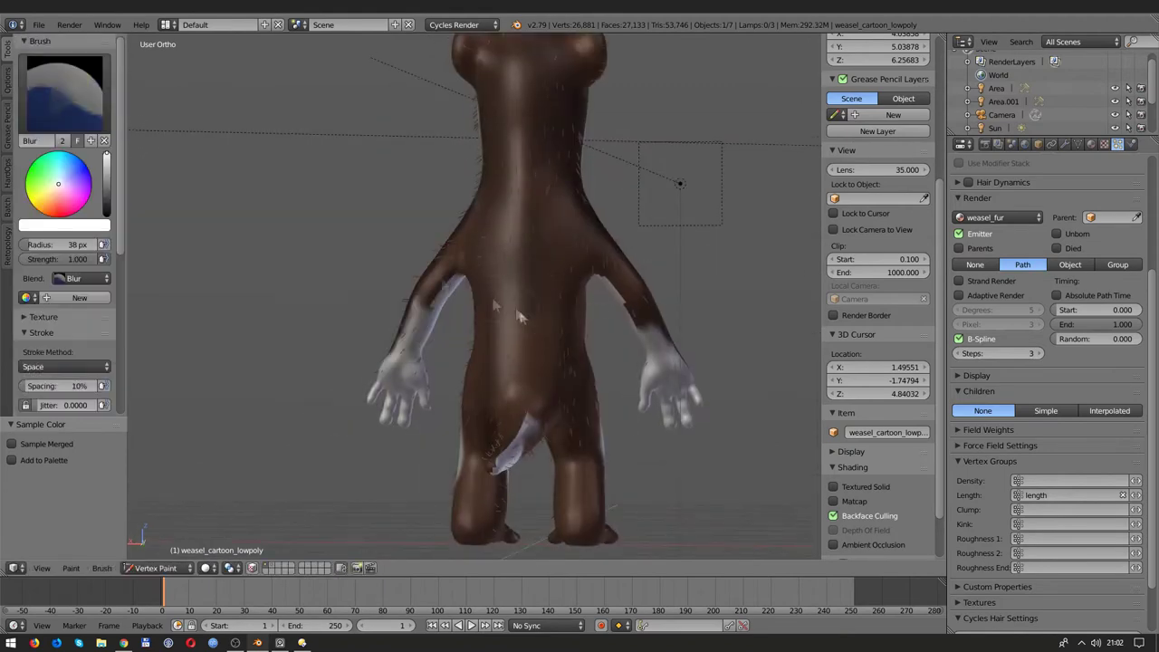
{"action": "mouse_move", "coordinate": [621, 302]}
{"action": "middle_mouse_down"}
{"action": "mouse_move", "coordinate": [562, 236]}
{"action": "mouse_move", "coordinate": [617, 164]}
{"action": "mouse_move", "coordinate": [543, 172]}
{"action": "middle_mouse_up"}
{"action": "scroll", "coordinate": [617, 164], "scroll_direction": "up", "scroll_amount": 5}
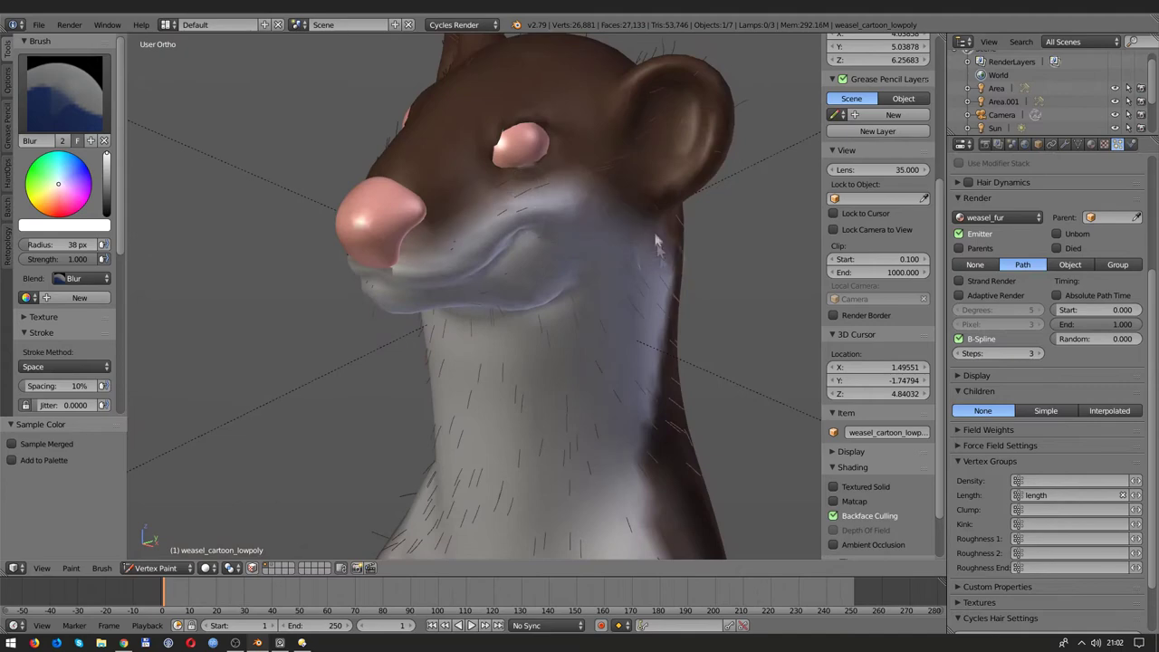
{"action": "mouse_move", "coordinate": [658, 243]}
{"action": "middle_mouse_down"}
{"action": "mouse_move", "coordinate": [642, 422]}
{"action": "mouse_move", "coordinate": [490, 423]}
{"action": "mouse_move", "coordinate": [466, 349]}
{"action": "mouse_move", "coordinate": [541, 441]}
{"action": "mouse_move", "coordinate": [400, 268]}
{"action": "middle_mouse_up"}
{"action": "mouse_move", "coordinate": [513, 429]}
{"action": "middle_mouse_down"}
{"action": "mouse_move", "coordinate": [387, 317]}
{"action": "mouse_move", "coordinate": [506, 387]}
{"action": "mouse_move", "coordinate": [380, 453]}
{"action": "mouse_move", "coordinate": [457, 260]}
{"action": "mouse_move", "coordinate": [543, 405]}
{"action": "middle_mouse_up"}
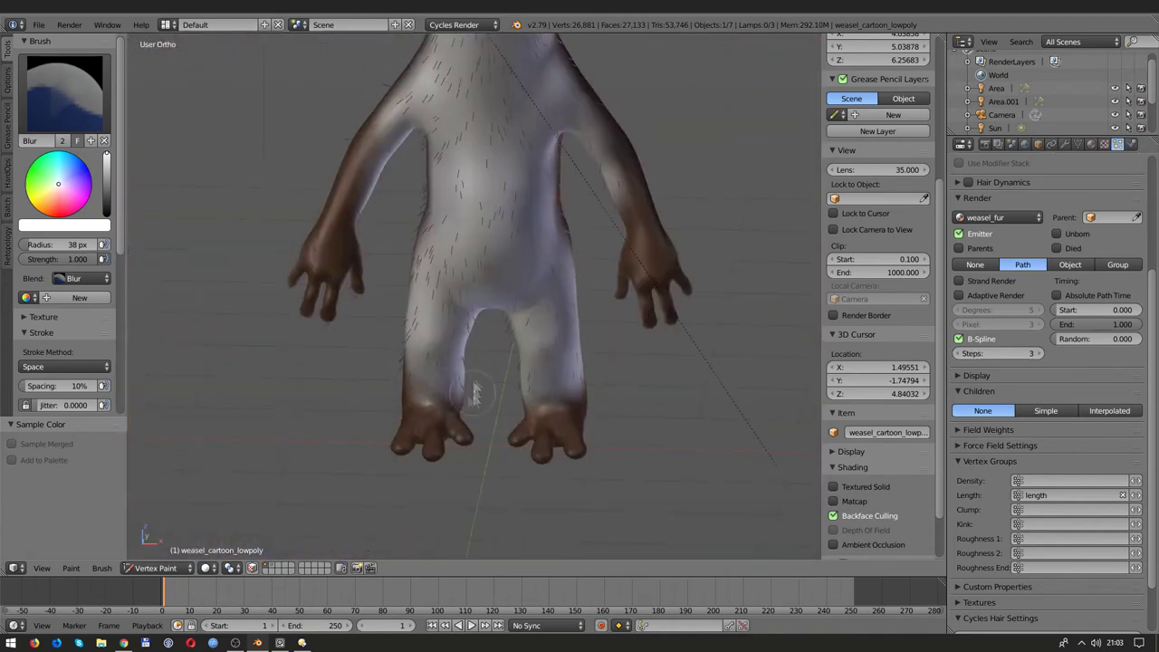
{"action": "mouse_move", "coordinate": [473, 392]}
{"action": "middle_mouse_down"}
{"action": "mouse_move", "coordinate": [414, 336]}
{"action": "mouse_move", "coordinate": [465, 332]}
{"action": "mouse_move", "coordinate": [474, 413]}
{"action": "mouse_move", "coordinate": [538, 328]}
{"action": "middle_mouse_up"}
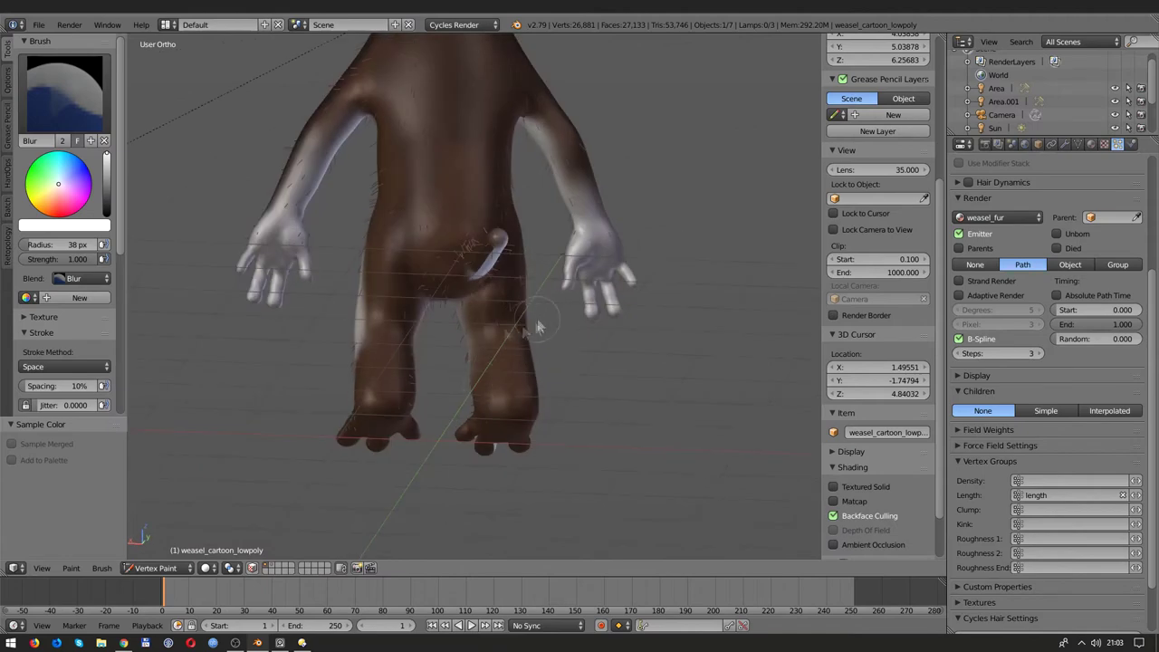
{"action": "mouse_move", "coordinate": [356, 136]}
{"action": "middle_mouse_down"}
{"action": "mouse_move", "coordinate": [452, 443]}
{"action": "mouse_move", "coordinate": [559, 364]}
{"action": "middle_mouse_up"}
{"action": "scroll", "coordinate": [453, 444], "scroll_direction": "up", "scroll_amount": 5}
{"action": "mouse_move", "coordinate": [715, 489]}
{"action": "middle_mouse_down"}
{"action": "mouse_move", "coordinate": [363, 336]}
{"action": "mouse_move", "coordinate": [508, 344]}
{"action": "mouse_move", "coordinate": [541, 409]}
{"action": "mouse_move", "coordinate": [517, 272]}
{"action": "mouse_move", "coordinate": [532, 152]}
{"action": "mouse_move", "coordinate": [547, 142]}
{"action": "mouse_move", "coordinate": [660, 311]}
{"action": "mouse_move", "coordinate": [654, 290]}
{"action": "mouse_move", "coordinate": [485, 295]}
{"action": "mouse_move", "coordinate": [546, 292]}
{"action": "mouse_move", "coordinate": [520, 293]}
{"action": "middle_mouse_up"}
{"action": "scroll", "coordinate": [548, 142], "scroll_direction": "down", "scroll_amount": 5}
Step: Alternate between Draw and Blur brushes to touch up the brown edges on legs and tail
{"action": "scroll", "coordinate": [489, 288], "scroll_direction": "up", "scroll_amount": 5}
{"action": "left_click", "coordinate": [63, 91]}
{"action": "left_click", "coordinate": [208, 172]}
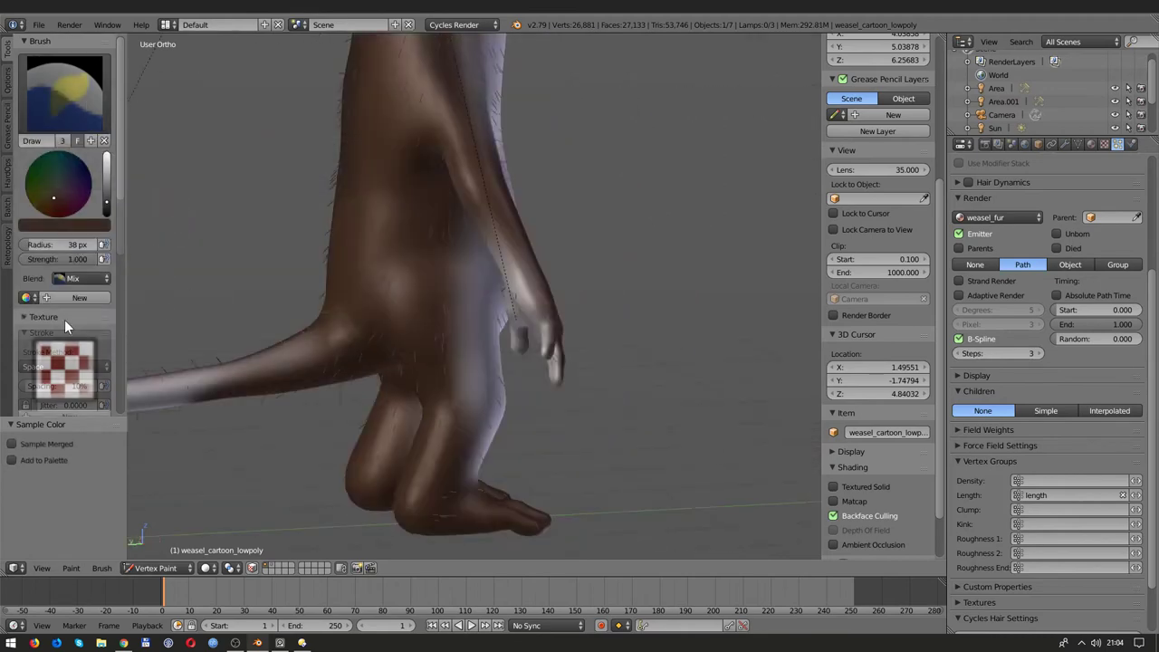
{"action": "scroll", "coordinate": [408, 317], "scroll_direction": "down", "scroll_amount": 3}
{"action": "mouse_move", "coordinate": [408, 317]}
{"action": "middle_mouse_down"}
{"action": "mouse_move", "coordinate": [326, 389]}
{"action": "mouse_move", "coordinate": [426, 345]}
{"action": "mouse_move", "coordinate": [470, 308]}
{"action": "mouse_move", "coordinate": [414, 311]}
{"action": "mouse_move", "coordinate": [426, 299]}
{"action": "middle_mouse_up"}
{"action": "key", "text": "2"}
{"action": "scroll", "coordinate": [56, 134], "scroll_direction": "up", "scroll_amount": 2}
{"action": "left_click", "coordinate": [63, 90]}
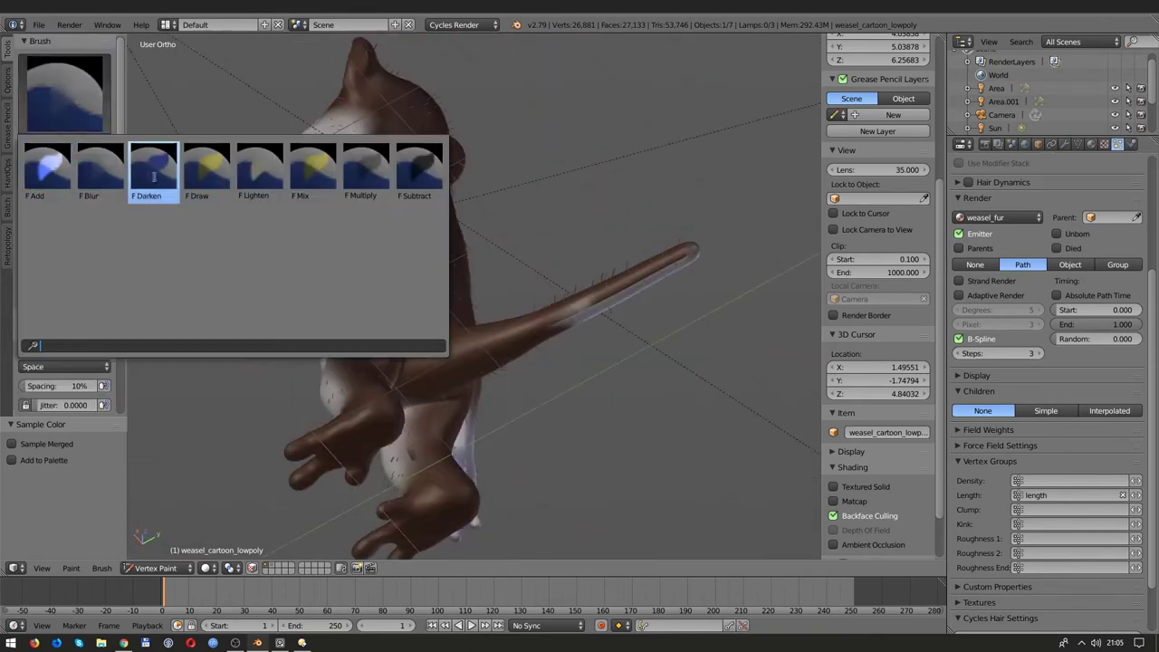
{"action": "left_click", "coordinate": [150, 177]}
{"action": "mouse_move", "coordinate": [724, 225]}
{"action": "middle_mouse_down"}
{"action": "mouse_move", "coordinate": [506, 492]}
{"action": "mouse_move", "coordinate": [707, 306]}
{"action": "mouse_move", "coordinate": [398, 303]}
{"action": "mouse_move", "coordinate": [217, 332]}
{"action": "mouse_move", "coordinate": [541, 380]}
{"action": "mouse_move", "coordinate": [422, 262]}
{"action": "mouse_move", "coordinate": [470, 428]}
{"action": "mouse_move", "coordinate": [390, 389]}
{"action": "mouse_move", "coordinate": [350, 393]}
{"action": "mouse_move", "coordinate": [438, 405]}
{"action": "middle_mouse_up"}
{"action": "key", "text": "2"}
Step: Leave Vertex Paint for Object Mode and switch to the Compositing layout
{"action": "key", "text": "v"}
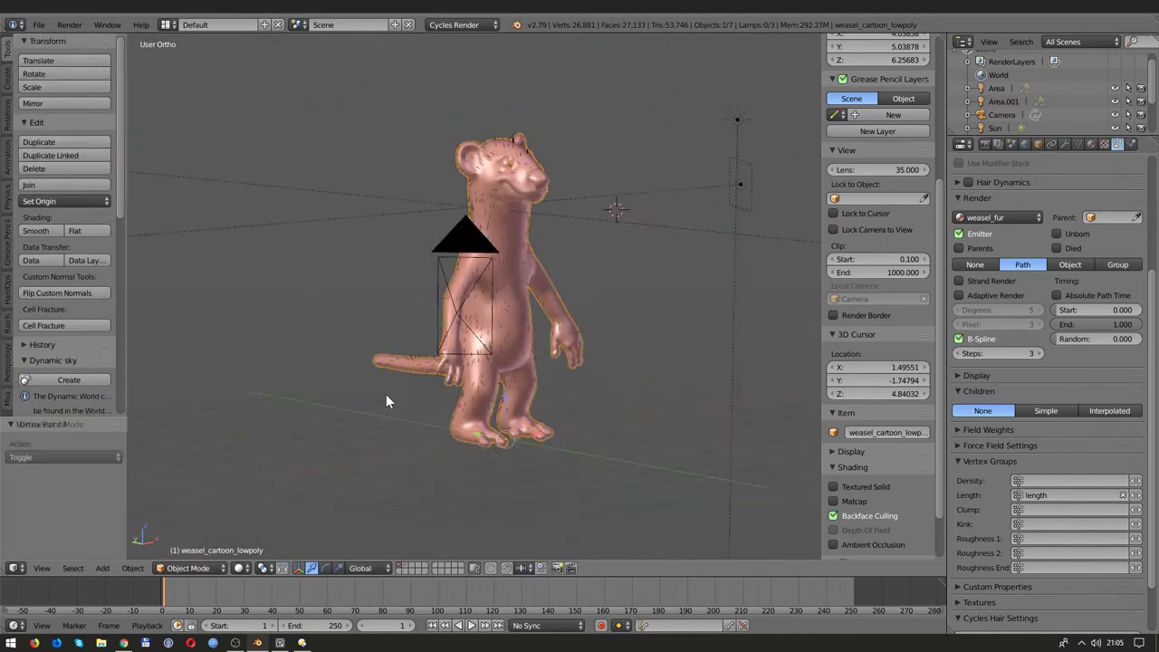
{"action": "left_click", "coordinate": [194, 24]}
{"action": "left_click", "coordinate": [208, 70]}
Step: Add an Attribute node to weasel_cartoon and link its Color to the Diffuse BSDF Color
{"action": "left_click", "coordinate": [102, 377]}
{"action": "type", "text": "c"}
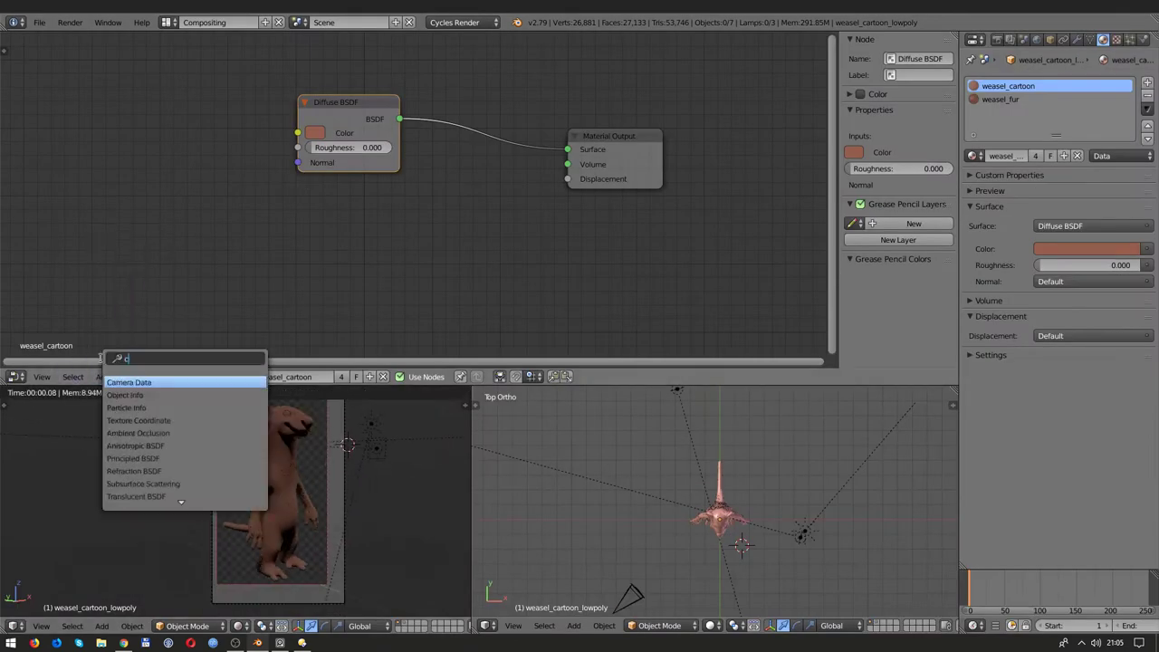
{"action": "left_click", "coordinate": [117, 380]}
{"action": "left_click", "coordinate": [135, 386]}
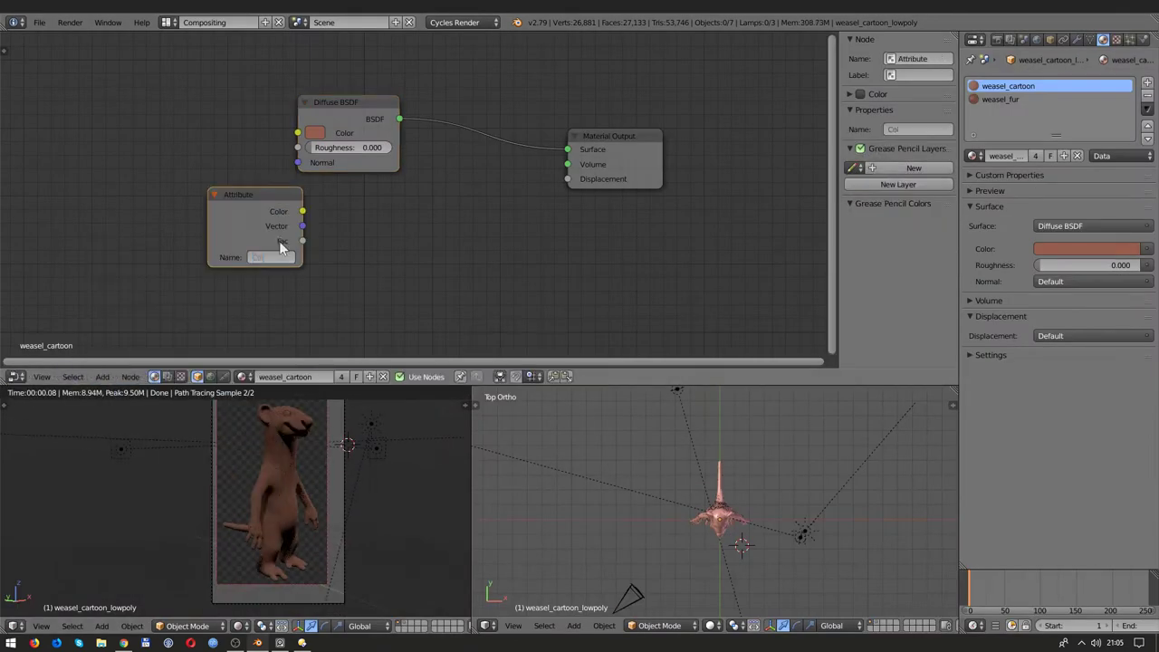
{"action": "left_click", "coordinate": [202, 151]}
{"action": "left_click_drag", "start_coordinate": [226, 120], "coordinate": [297, 133]}
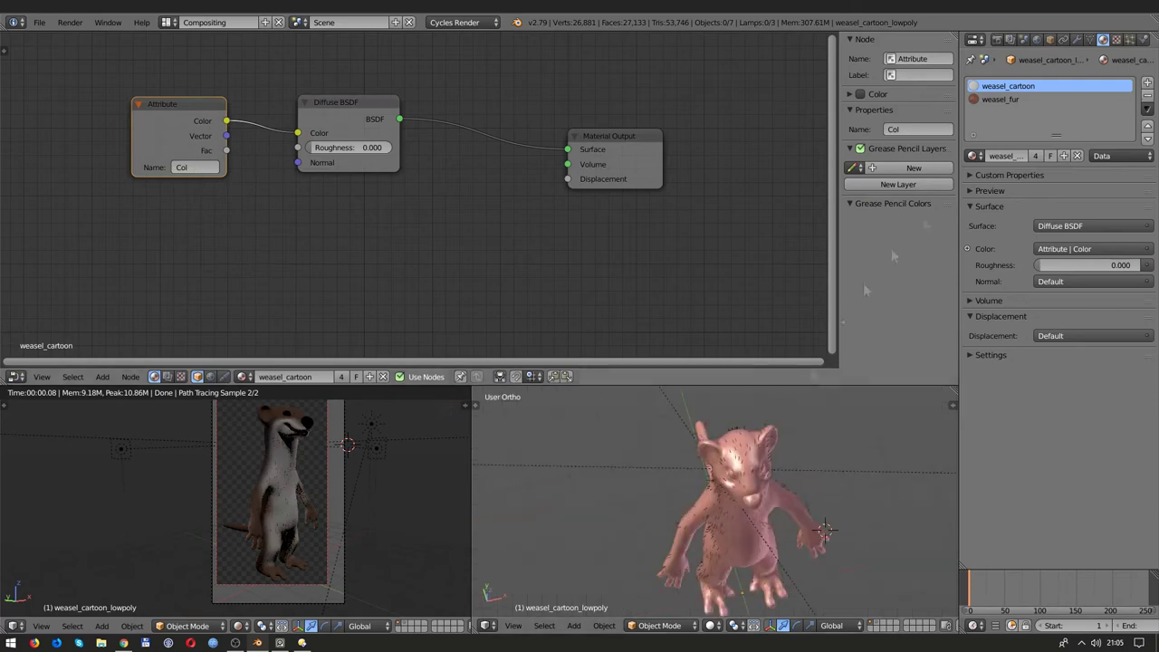
{"action": "left_click", "coordinate": [981, 100]}
Step: Add an Attribute node to weasel_fur and link its Color to the Transmission Hair BSDF
{"action": "key", "text": "shift+a"}
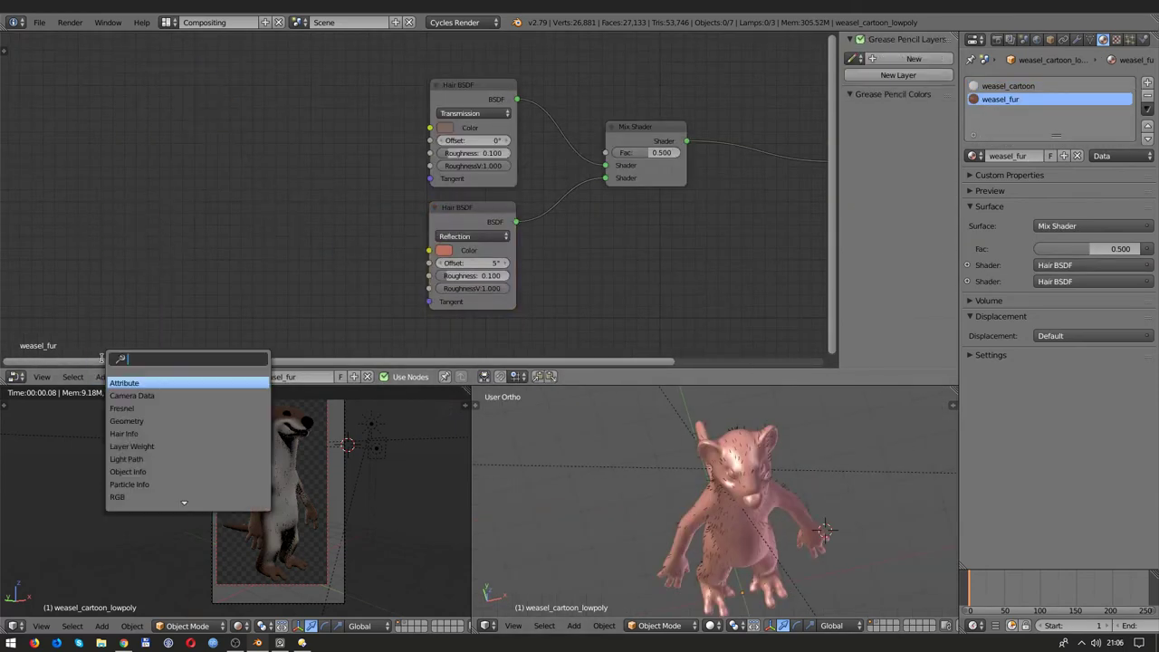
{"action": "type", "text": "att"}
{"action": "key", "text": "Return"}
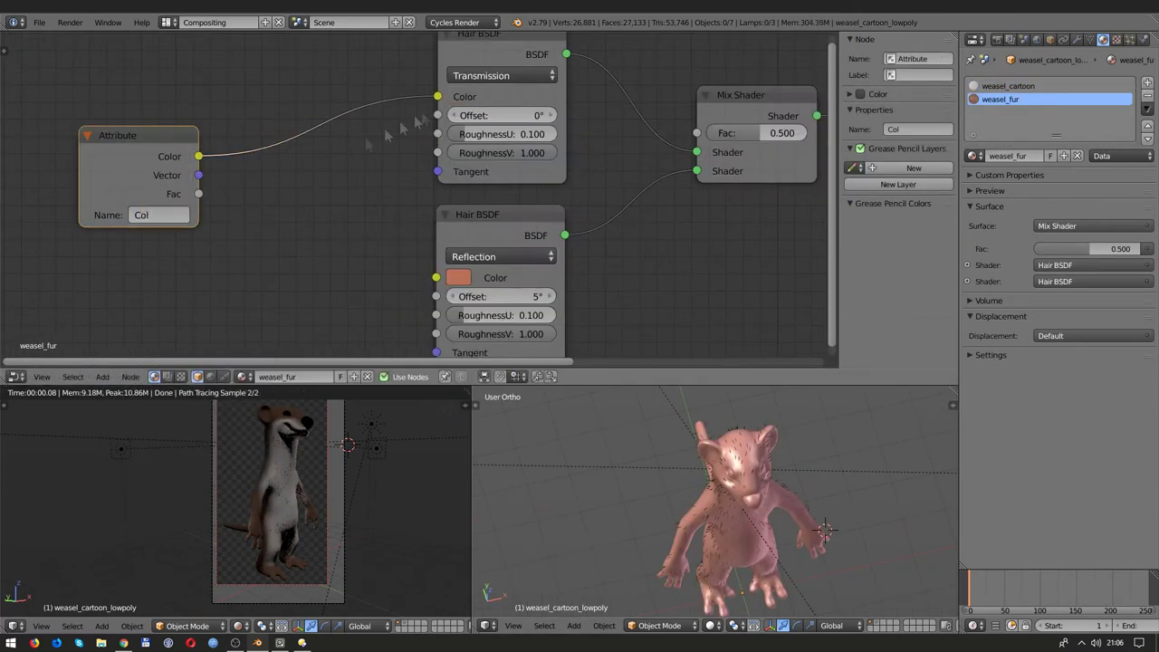
{"action": "left_click_drag", "start_coordinate": [401, 275], "coordinate": [436, 277]}
Step: Insert a Gamma node before the Reflection hair colour and raise its Offset to 45°
{"action": "key", "text": "shift+a"}
{"action": "type", "text": "gamma"}
{"action": "key", "text": "Return"}
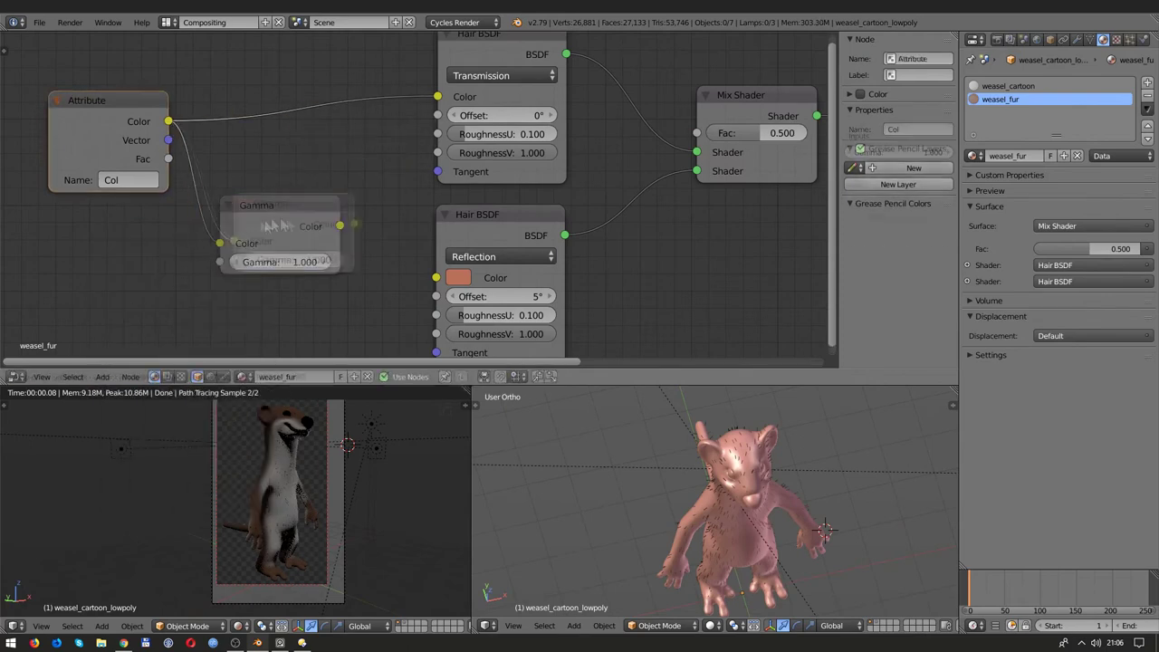
{"action": "left_click", "coordinate": [351, 263]}
{"action": "scroll", "coordinate": [271, 466], "scroll_direction": "up", "scroll_amount": 3}
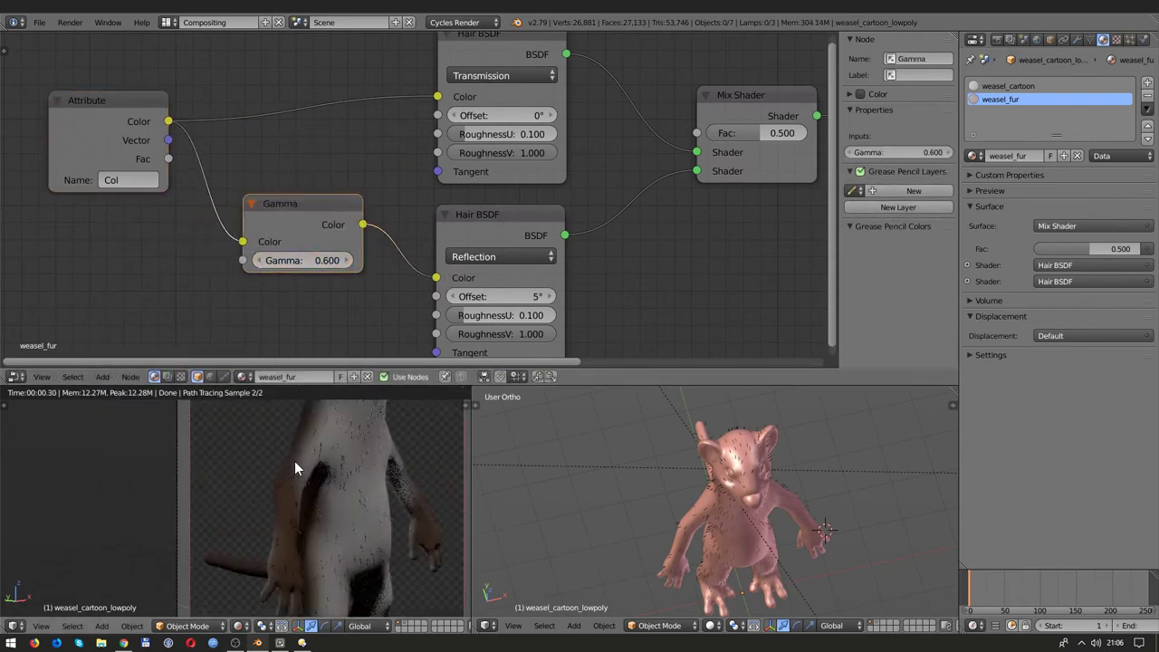
{"action": "scroll", "coordinate": [294, 461], "scroll_direction": "up", "scroll_amount": 2}
{"action": "left_click_drag", "start_coordinate": [480, 297], "coordinate": [475, 306]}
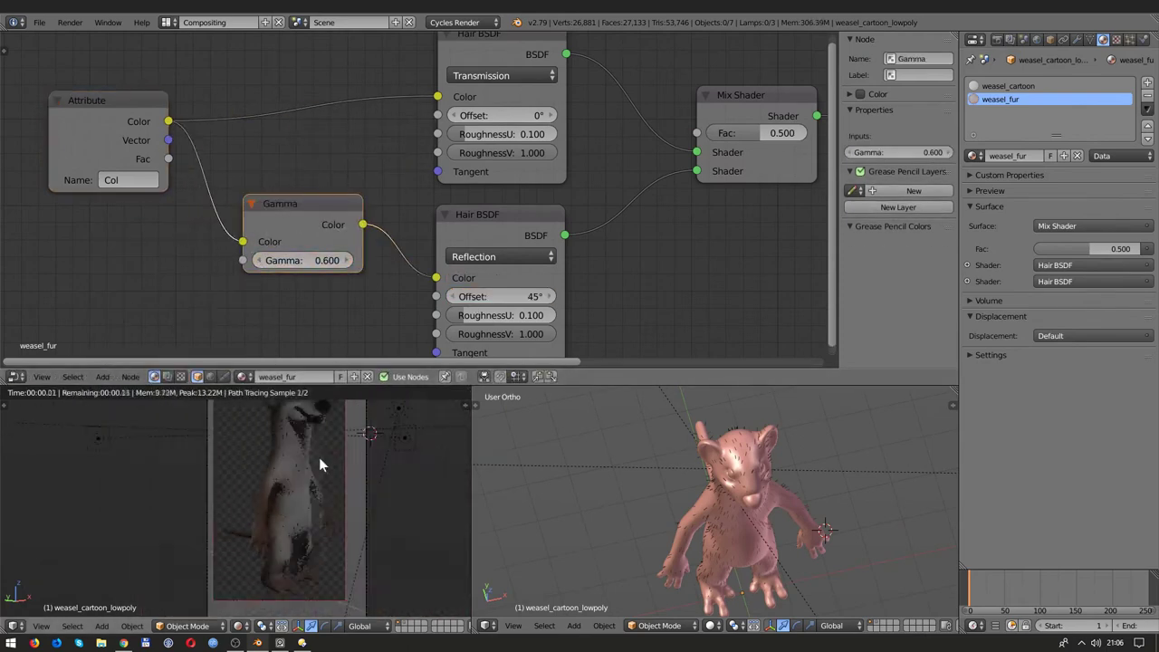
{"action": "scroll", "coordinate": [323, 465], "scroll_direction": "down", "scroll_amount": 3}
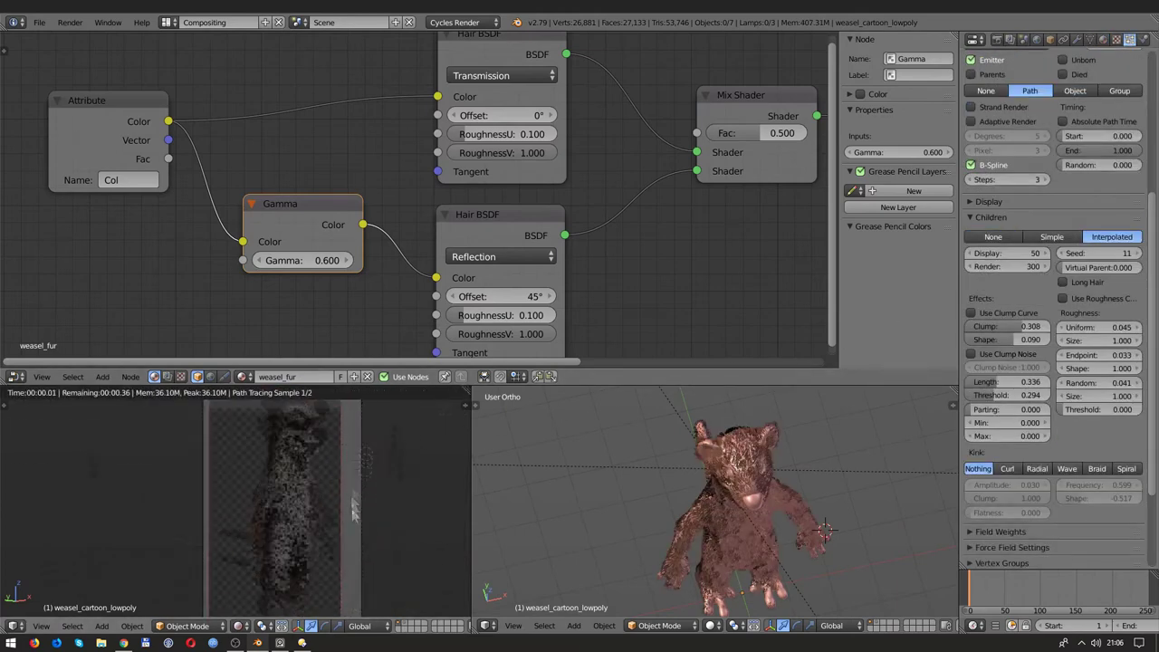
{"action": "left_click", "coordinate": [309, 480]}
Step: Change the Gamma value to 0.55, save the file, and start the final Cycles render
{"action": "scroll", "coordinate": [310, 480], "scroll_direction": "up", "scroll_amount": 3}
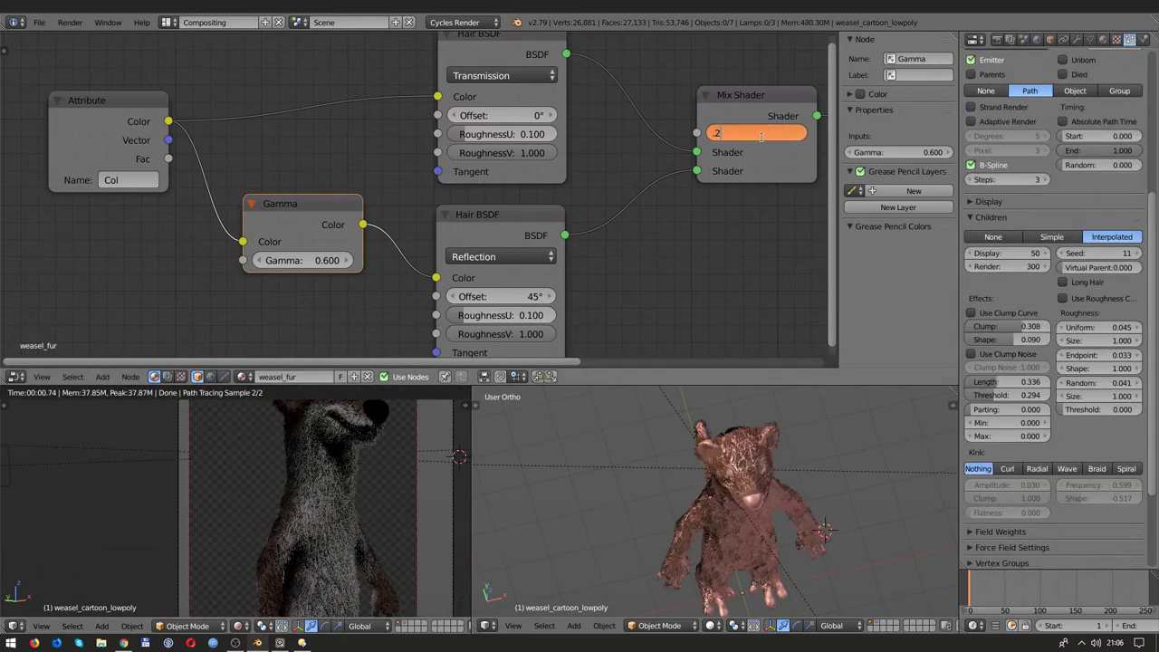
{"action": "scroll", "coordinate": [361, 203], "scroll_direction": "up", "scroll_amount": 3}
{"action": "left_click", "coordinate": [361, 201]}
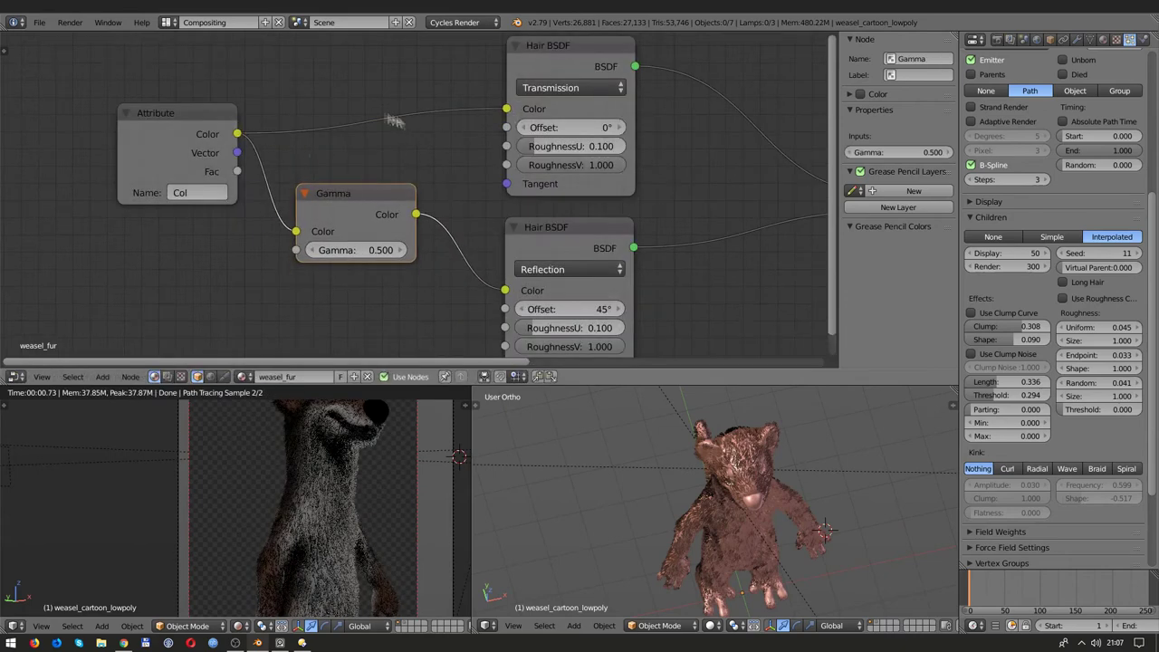
{"action": "type", "text": "0.55"}
{"action": "key", "text": "Return"}
{"action": "key", "text": "ctrl+s"}
{"action": "left_click", "coordinate": [288, 468]}
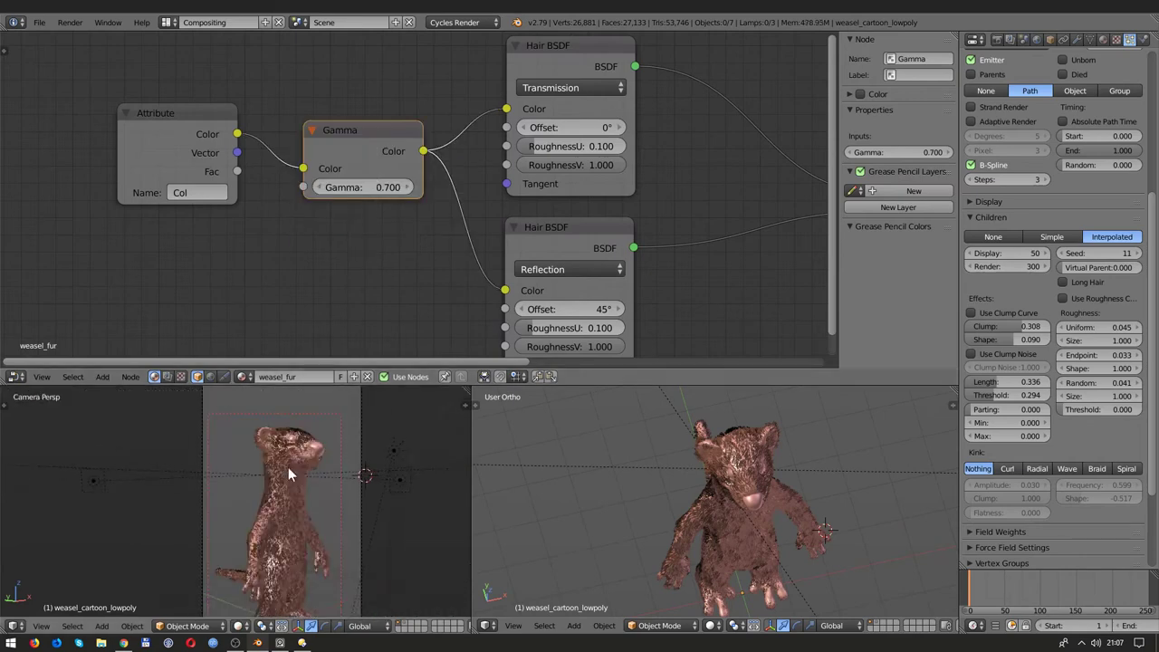
{"action": "key", "text": "F12"}
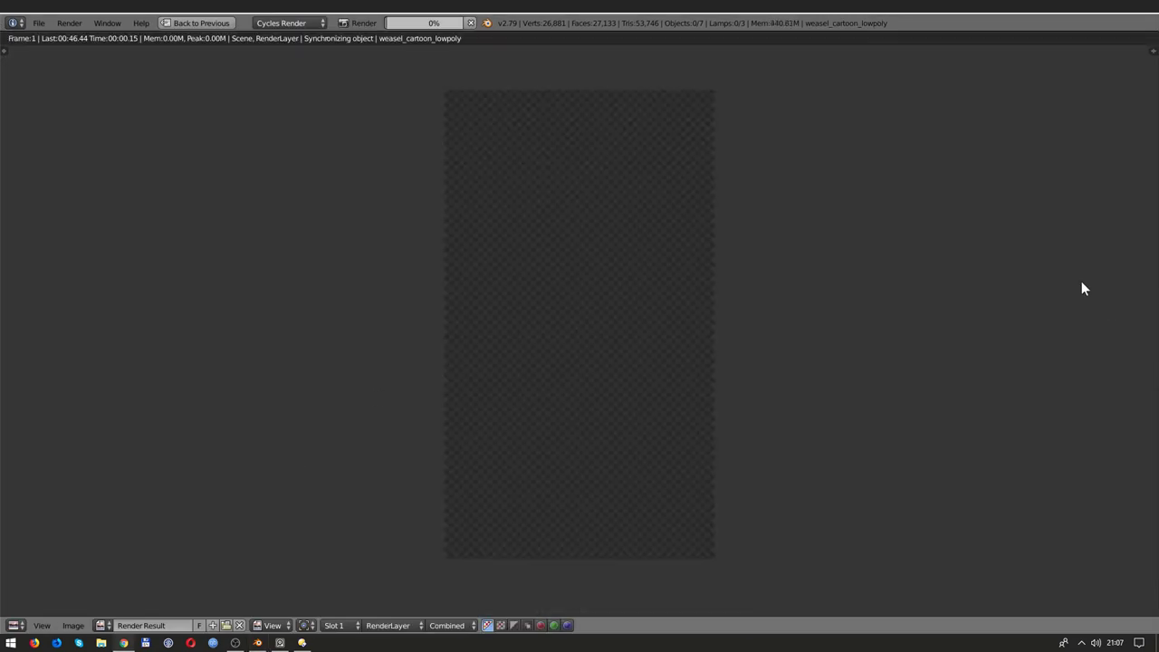
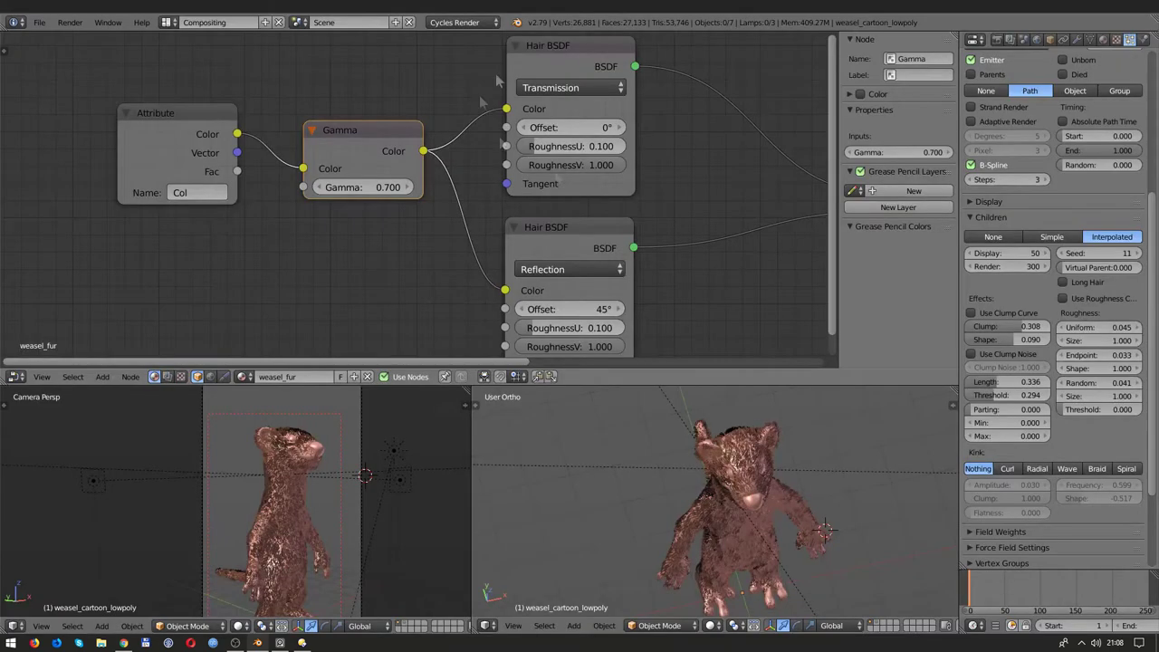
Step: Render the weasel in Cycles, then adjust the World colour and preview it with rendered shading
{"action": "key", "text": "F12"}
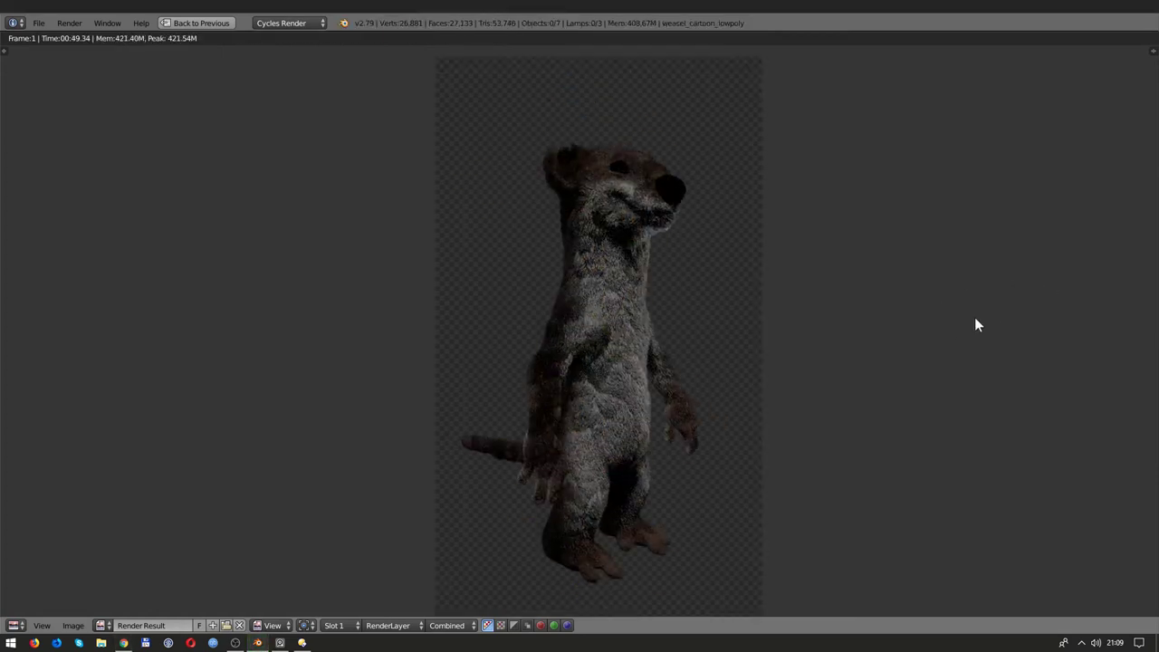
{"action": "left_click", "coordinate": [1037, 39]}
{"action": "left_click", "coordinate": [1069, 178]}
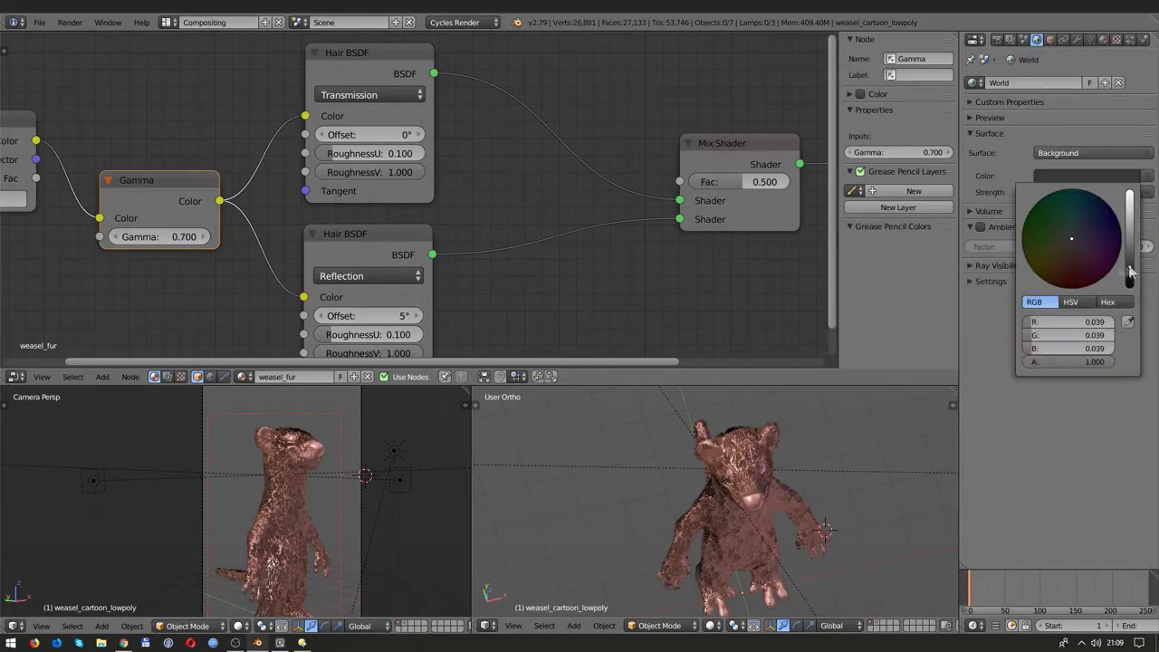
{"action": "key", "text": "shift+z"}
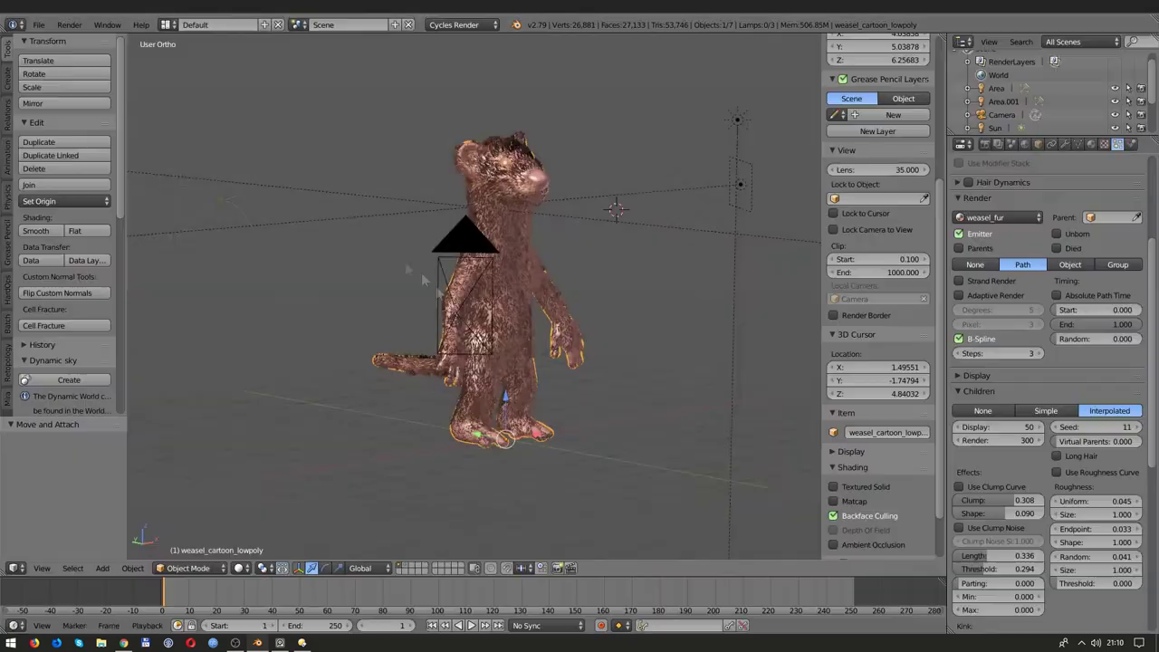
Step: Enter Particle Edit on the fur, undoing an accidental Weight Paint stroke on the toes
{"action": "left_click", "coordinate": [188, 568]}
{"action": "left_click", "coordinate": [194, 463]}
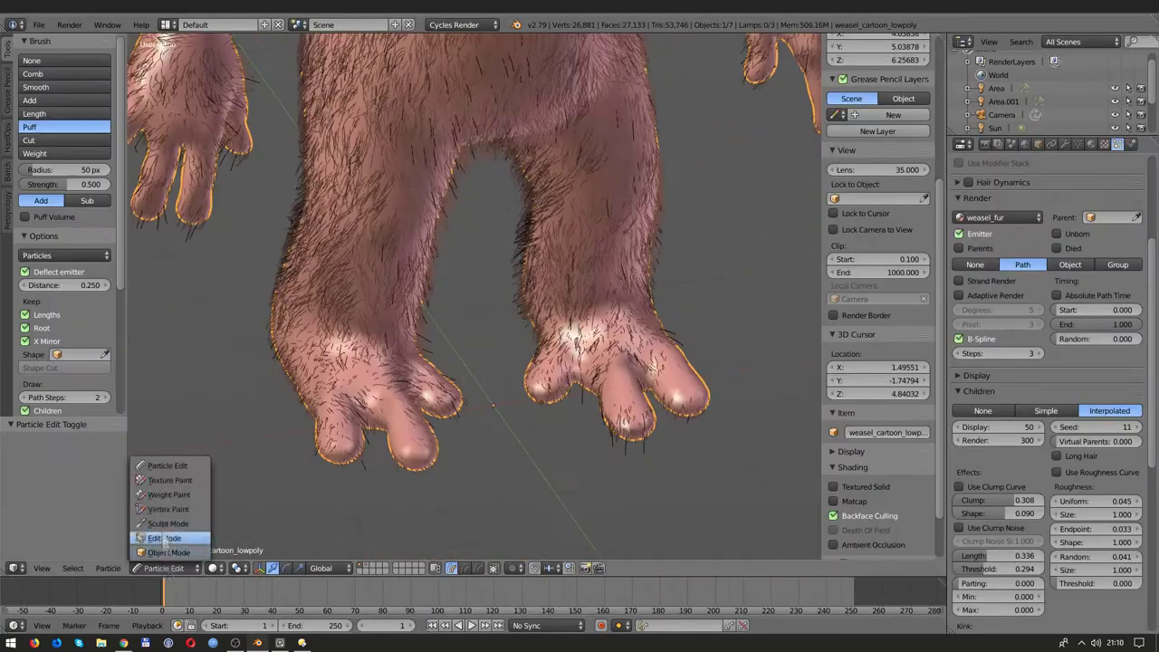
{"action": "left_click", "coordinate": [168, 495]}
{"action": "mouse_move", "coordinate": [444, 414]}
{"action": "middle_mouse_down"}
{"action": "mouse_move", "coordinate": [419, 457]}
{"action": "mouse_move", "coordinate": [409, 426]}
{"action": "middle_mouse_up"}
{"action": "left_click", "coordinate": [412, 458]}
{"action": "key", "text": "ctrl+z"}
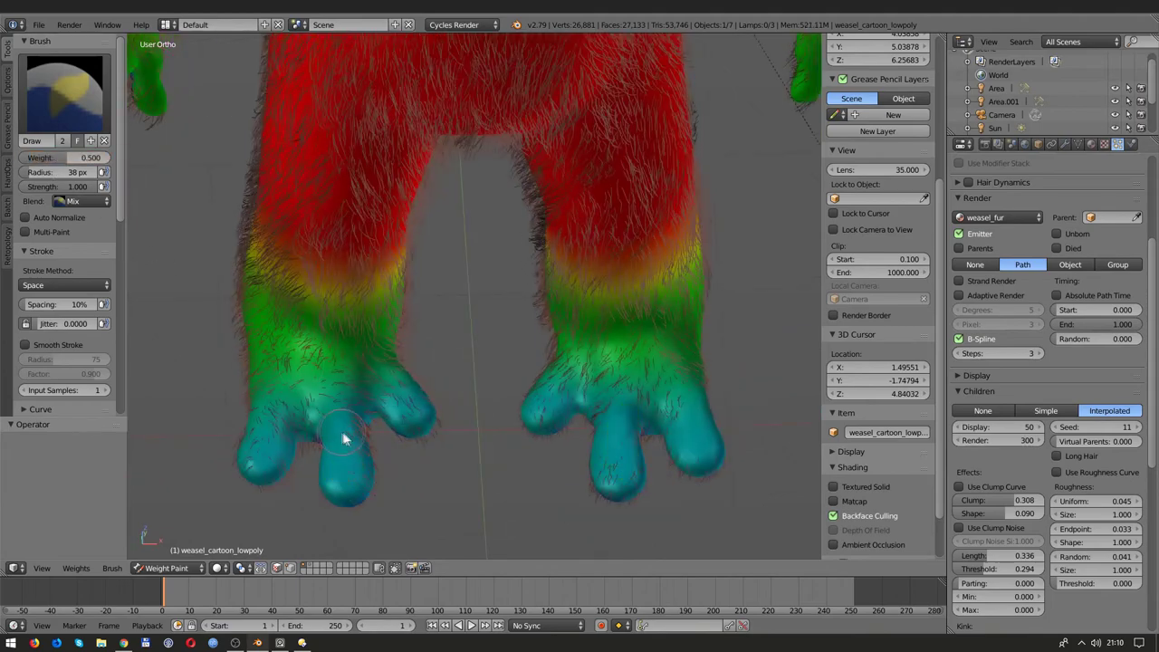
{"action": "left_click", "coordinate": [167, 567]}
{"action": "left_click", "coordinate": [172, 463]}
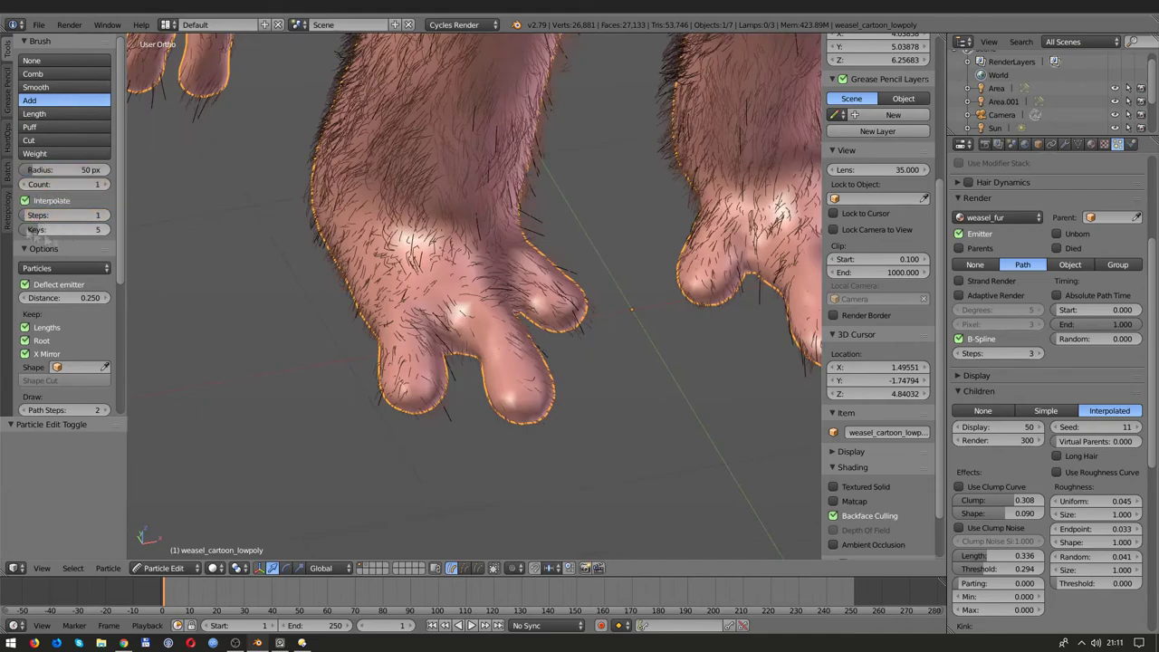
Step: Add hair strands along the tail with the Add brush at count 1, radius 50 px
{"action": "scroll", "coordinate": [1009, 344], "scroll_direction": "up", "scroll_amount": 5}
{"action": "scroll", "coordinate": [512, 350], "scroll_direction": "up", "scroll_amount": 3}
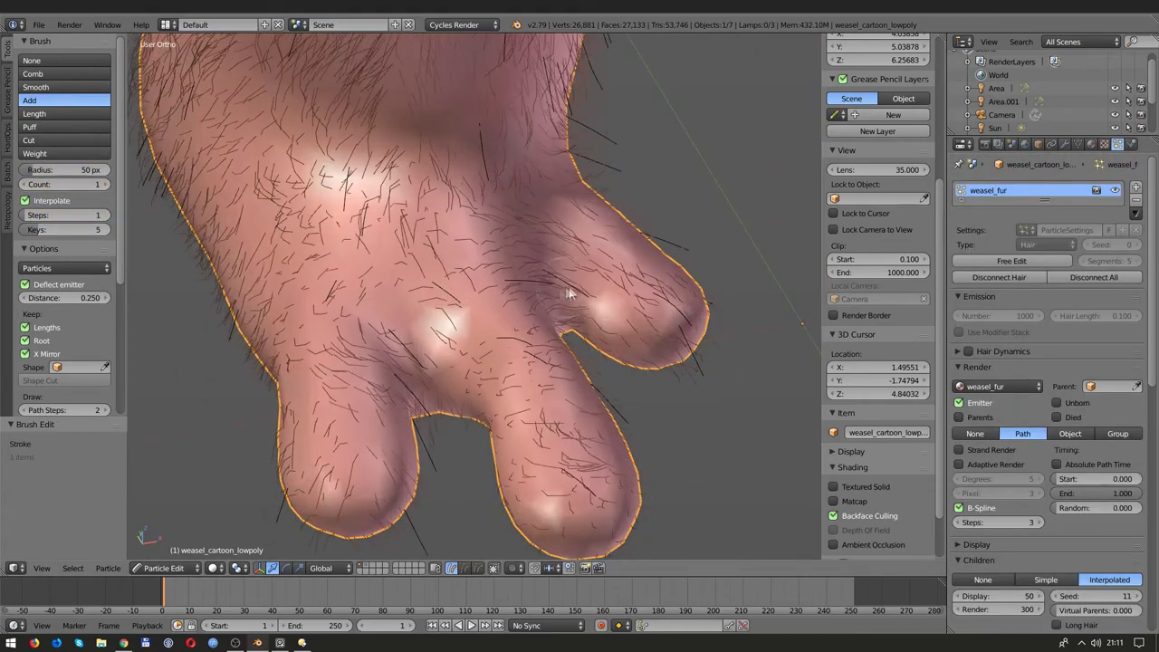
{"action": "scroll", "coordinate": [568, 292], "scroll_direction": "down", "scroll_amount": 3}
{"action": "mouse_move", "coordinate": [530, 318]}
{"action": "middle_mouse_down"}
{"action": "mouse_move", "coordinate": [492, 375]}
{"action": "mouse_move", "coordinate": [349, 263]}
{"action": "mouse_move", "coordinate": [322, 197]}
{"action": "mouse_move", "coordinate": [381, 253]}
{"action": "middle_mouse_up"}
{"action": "scroll", "coordinate": [440, 272], "scroll_direction": "down", "scroll_amount": 3}
{"action": "scroll", "coordinate": [552, 363], "scroll_direction": "up", "scroll_amount": 4}
{"action": "mouse_move", "coordinate": [551, 362]}
{"action": "middle_mouse_down"}
{"action": "mouse_move", "coordinate": [625, 360]}
{"action": "mouse_move", "coordinate": [415, 224]}
{"action": "mouse_move", "coordinate": [412, 327]}
{"action": "mouse_move", "coordinate": [481, 306]}
{"action": "mouse_move", "coordinate": [552, 355]}
{"action": "middle_mouse_up"}
{"action": "scroll", "coordinate": [566, 373], "scroll_direction": "down", "scroll_amount": 3}
{"action": "scroll", "coordinate": [566, 373], "scroll_direction": "down", "scroll_amount": 3}
{"action": "scroll", "coordinate": [566, 373], "scroll_direction": "up", "scroll_amount": 5}
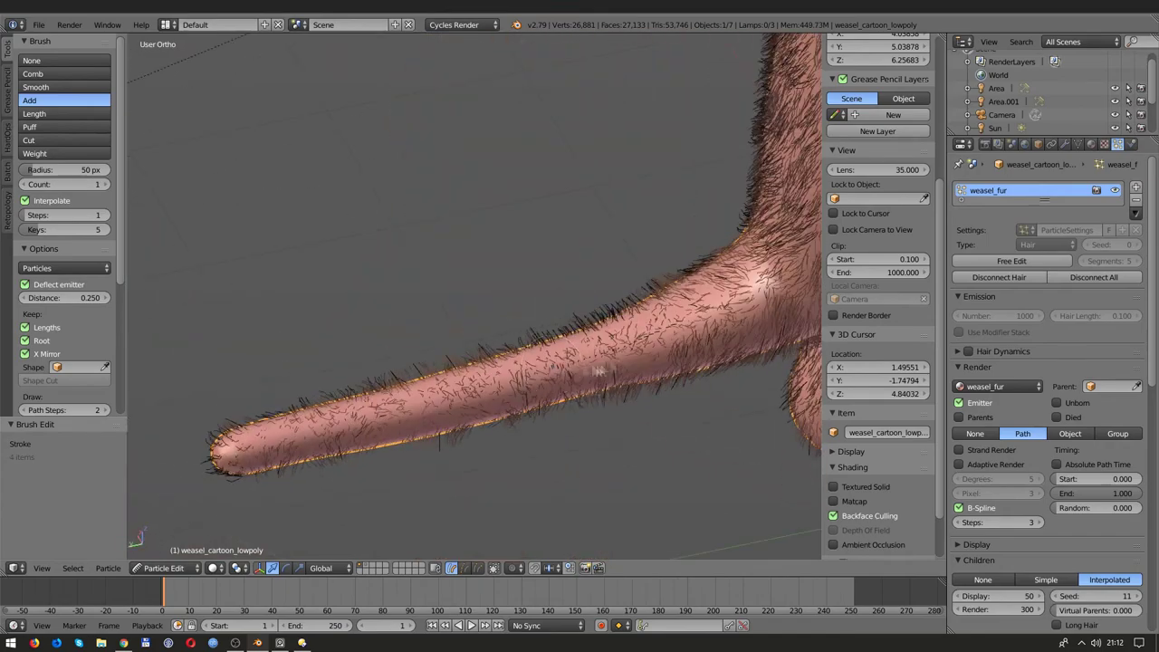
{"action": "mouse_move", "coordinate": [688, 342]}
{"action": "left_mouse_down"}
{"action": "mouse_move", "coordinate": [582, 356]}
{"action": "mouse_move", "coordinate": [262, 444]}
{"action": "left_mouse_up"}
{"action": "mouse_move", "coordinate": [244, 434]}
{"action": "middle_mouse_down"}
{"action": "mouse_move", "coordinate": [621, 422]}
{"action": "mouse_move", "coordinate": [298, 440]}
{"action": "mouse_move", "coordinate": [309, 377]}
{"action": "middle_mouse_up"}
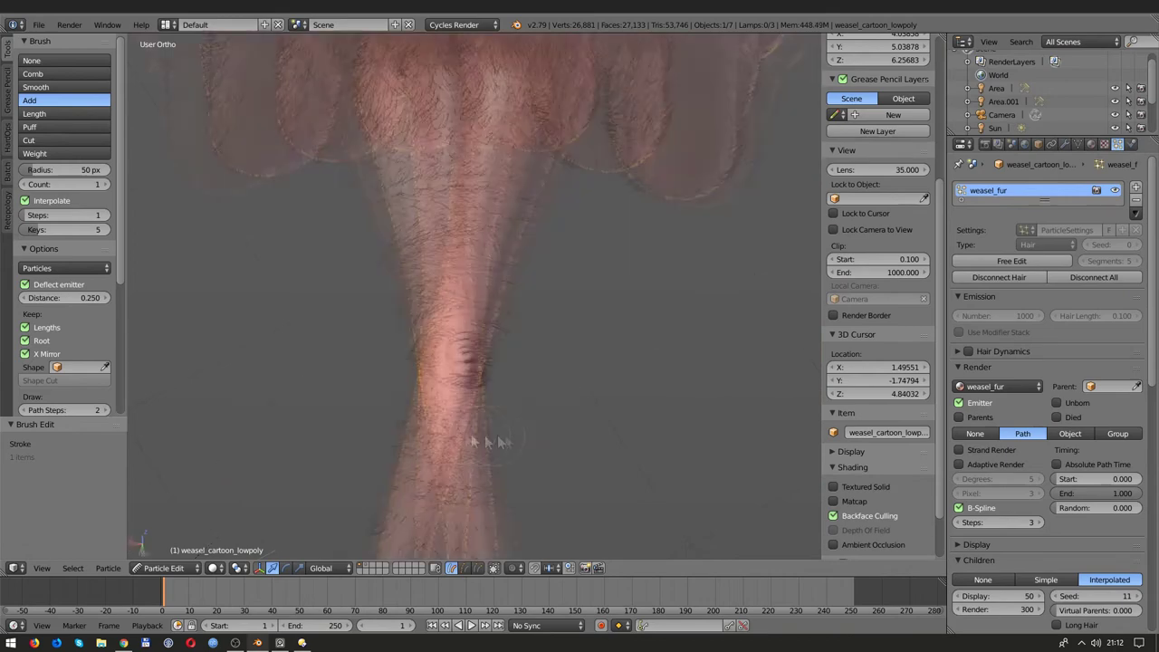
Step: Puff out the tail fur with the Puff brush, checking it in rendered shading
{"action": "left_click", "coordinate": [37, 87]}
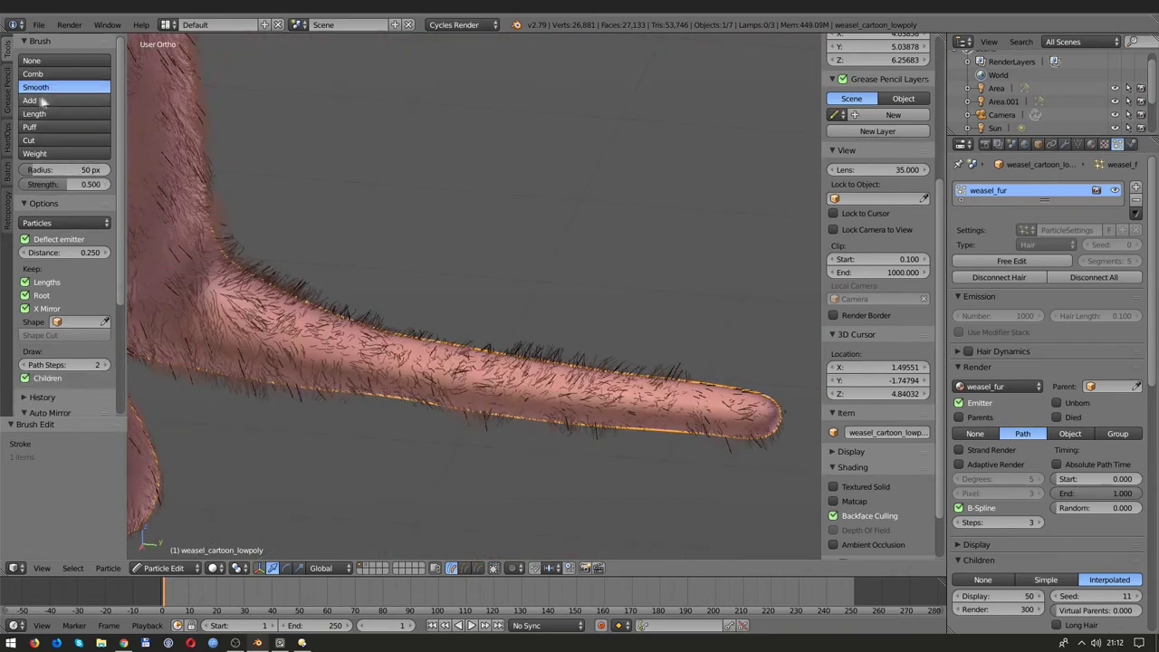
{"action": "left_click", "coordinate": [29, 127]}
{"action": "middle_click_drag", "start_coordinate": [608, 441], "coordinate": [634, 380]}
{"action": "left_click", "coordinate": [29, 100]}
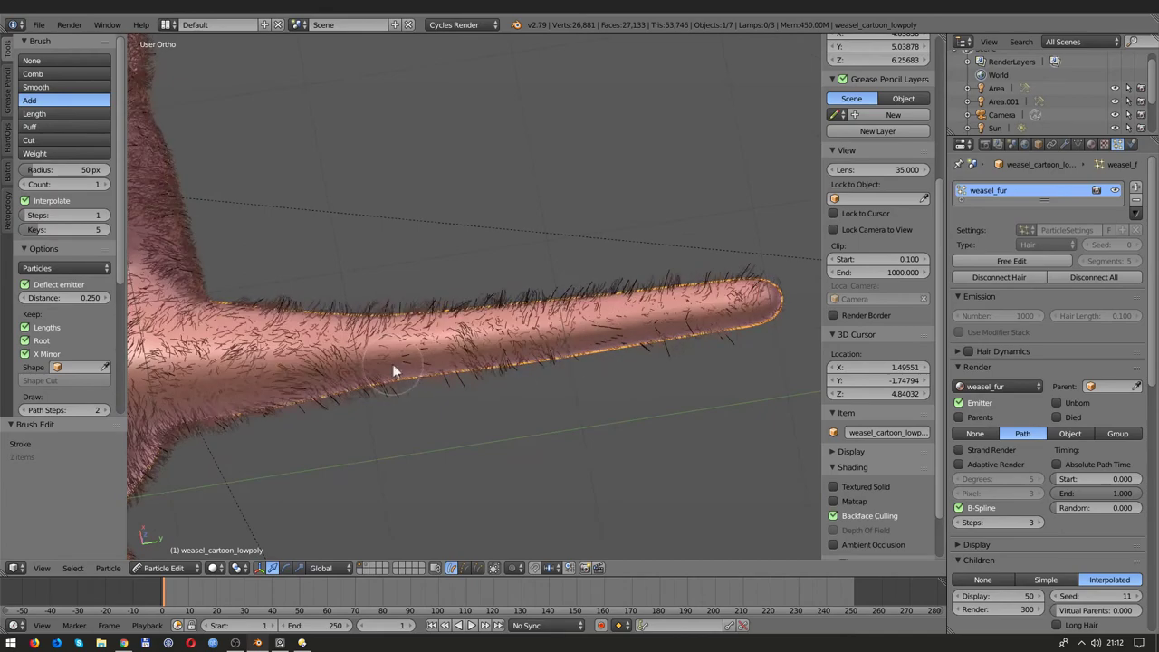
{"action": "mouse_move", "coordinate": [595, 349]}
{"action": "middle_mouse_down"}
{"action": "mouse_move", "coordinate": [674, 446]}
{"action": "mouse_move", "coordinate": [543, 389]}
{"action": "mouse_move", "coordinate": [634, 431]}
{"action": "middle_mouse_up"}
{"action": "key", "text": "shift+z"}
{"action": "key", "text": "shift+z"}
{"action": "left_click", "coordinate": [30, 127]}
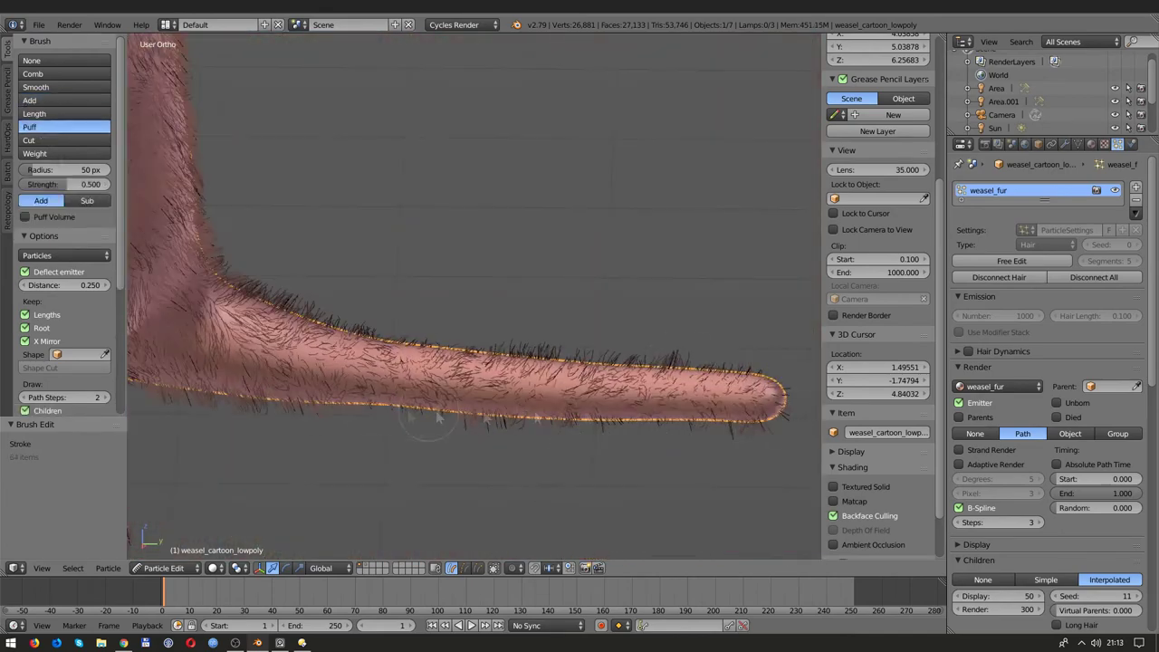
{"action": "mouse_move", "coordinate": [439, 418]}
{"action": "middle_mouse_down"}
{"action": "mouse_move", "coordinate": [554, 237]}
{"action": "mouse_move", "coordinate": [419, 360]}
{"action": "mouse_move", "coordinate": [272, 380]}
{"action": "middle_mouse_up"}
Step: Trim stray strands around the hand with the Cut brush at strength 1.000
{"action": "left_click", "coordinate": [30, 141]}
{"action": "scroll", "coordinate": [220, 406], "scroll_direction": "up", "scroll_amount": 3}
{"action": "scroll", "coordinate": [423, 387], "scroll_direction": "up", "scroll_amount": 3}
{"action": "scroll", "coordinate": [423, 387], "scroll_direction": "up", "scroll_amount": 2}
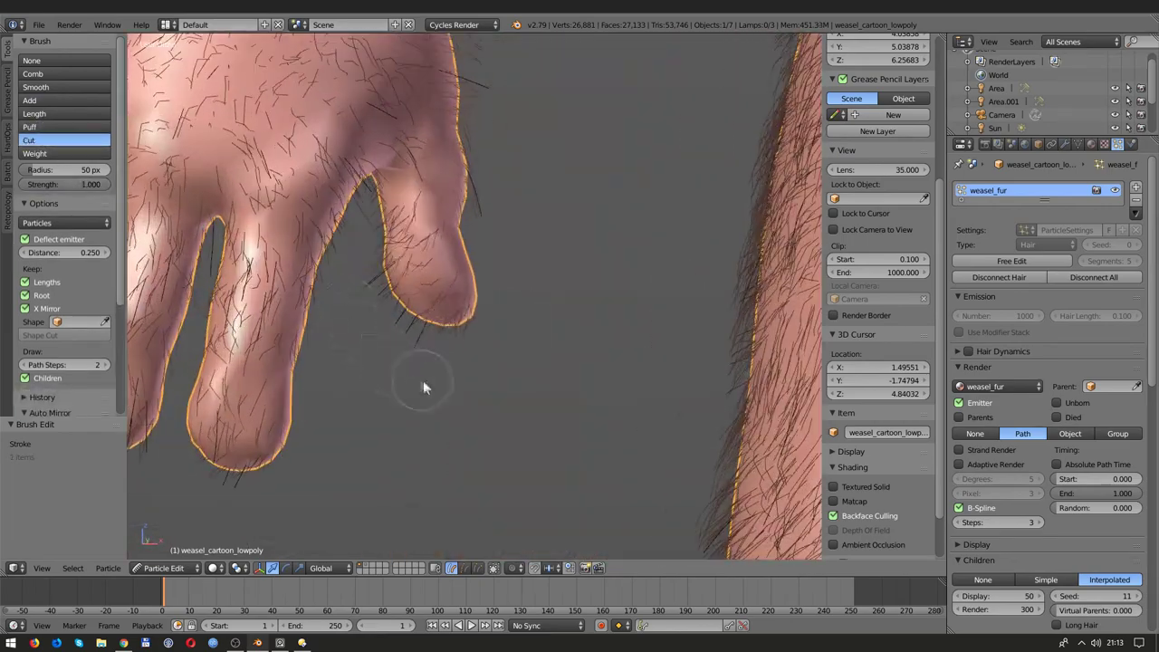
{"action": "scroll", "coordinate": [423, 388], "scroll_direction": "down", "scroll_amount": 3}
{"action": "key", "text": "KP_5"}
{"action": "middle_click_drag", "start_coordinate": [718, 277], "coordinate": [418, 414]}
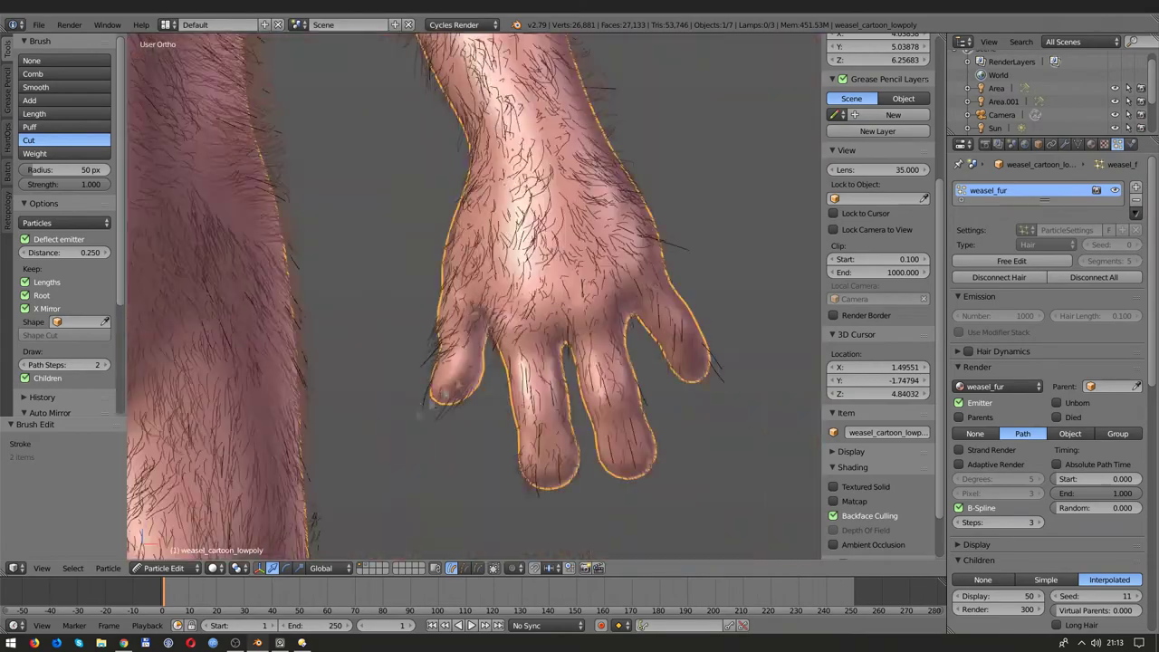
{"action": "middle_click_drag", "start_coordinate": [728, 279], "coordinate": [452, 272]}
{"action": "scroll", "coordinate": [235, 277], "scroll_direction": "down", "scroll_amount": 2}
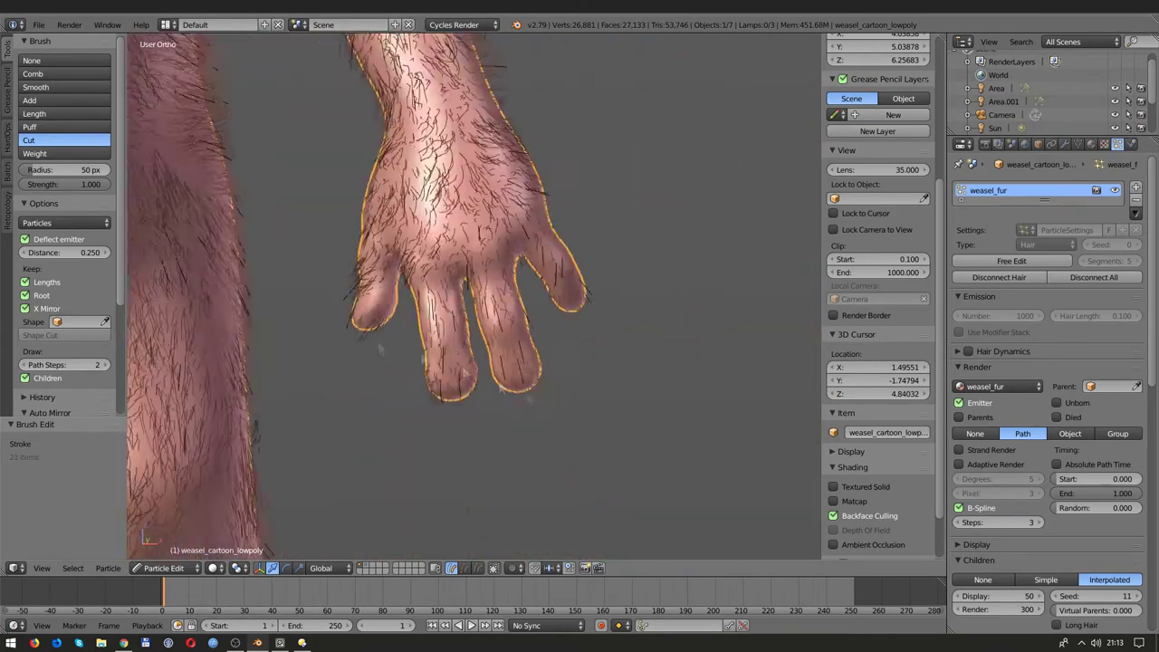
{"action": "scroll", "coordinate": [235, 277], "scroll_direction": "up", "scroll_amount": 2}
{"action": "mouse_move", "coordinate": [236, 277]}
{"action": "middle_mouse_down"}
{"action": "mouse_move", "coordinate": [688, 399]}
{"action": "mouse_move", "coordinate": [632, 247]}
{"action": "middle_mouse_up"}
Step: Add denser fur across the mouth, chin and cheeks with a 22 px Add brush
{"action": "scroll", "coordinate": [632, 247], "scroll_direction": "down", "scroll_amount": 2}
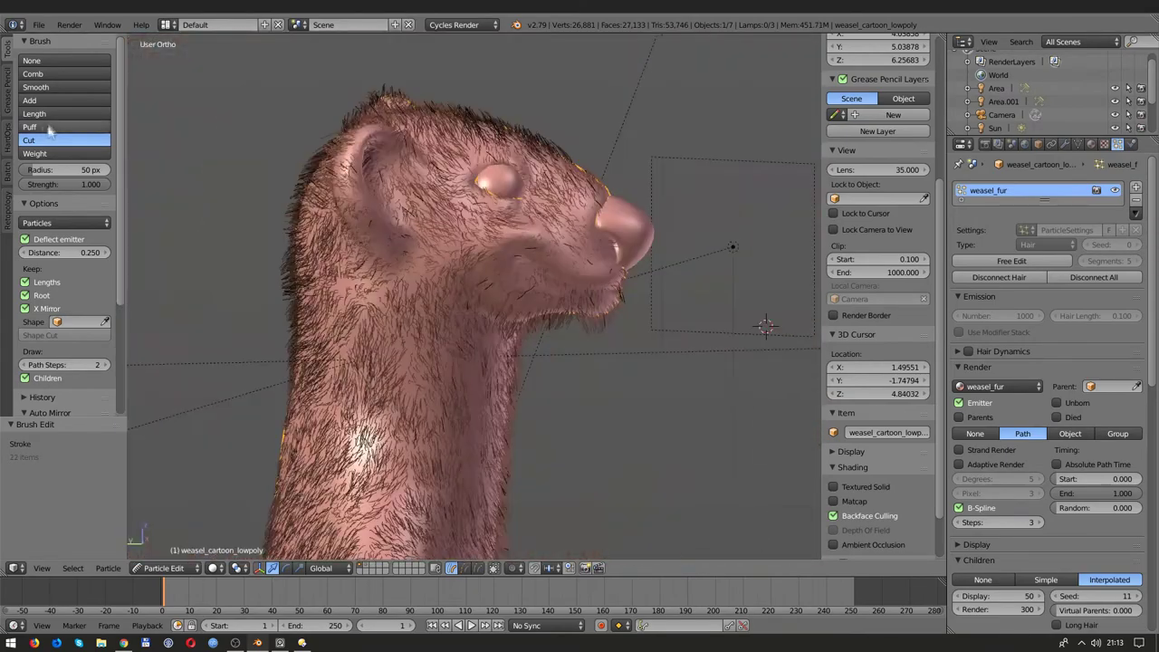
{"action": "left_click", "coordinate": [36, 100]}
{"action": "scroll", "coordinate": [593, 295], "scroll_direction": "up", "scroll_amount": 4}
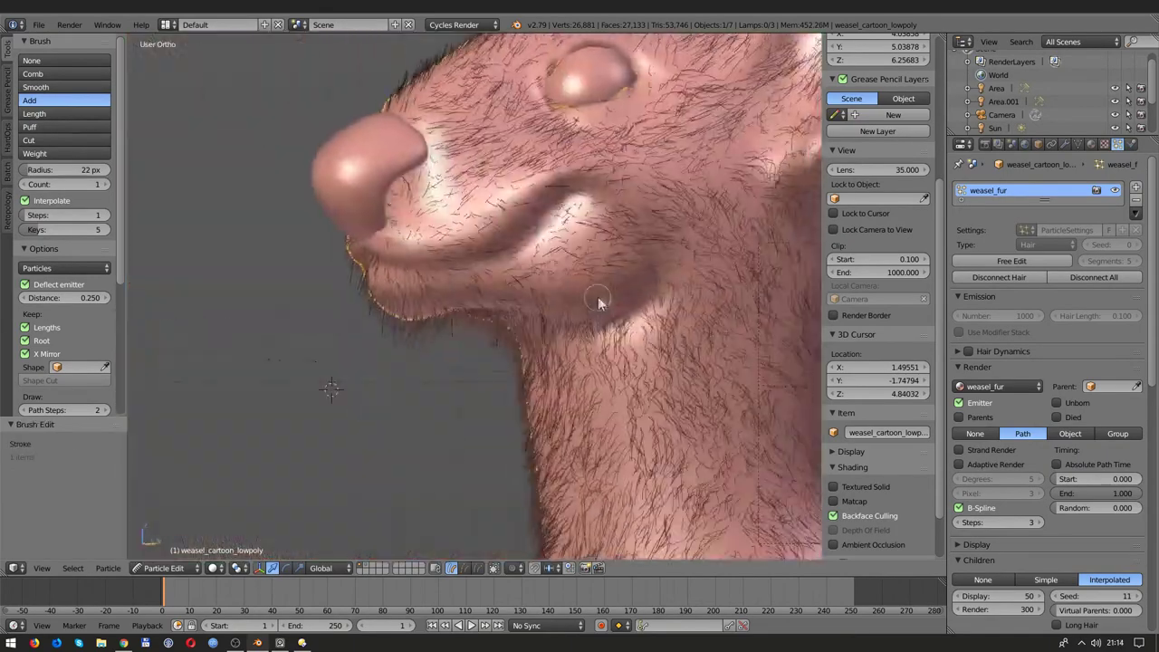
{"action": "mouse_move", "coordinate": [597, 302]}
{"action": "middle_mouse_down"}
{"action": "mouse_move", "coordinate": [644, 302]}
{"action": "mouse_move", "coordinate": [517, 278]}
{"action": "mouse_move", "coordinate": [563, 285]}
{"action": "middle_mouse_up"}
{"action": "mouse_move", "coordinate": [564, 285]}
{"action": "left_mouse_down"}
{"action": "mouse_move", "coordinate": [441, 231]}
{"action": "mouse_move", "coordinate": [422, 186]}
{"action": "left_mouse_up"}
{"action": "mouse_move", "coordinate": [422, 186]}
{"action": "middle_mouse_down"}
{"action": "mouse_move", "coordinate": [570, 108]}
{"action": "mouse_move", "coordinate": [589, 230]}
{"action": "mouse_move", "coordinate": [660, 161]}
{"action": "mouse_move", "coordinate": [593, 539]}
{"action": "mouse_move", "coordinate": [690, 183]}
{"action": "mouse_move", "coordinate": [633, 207]}
{"action": "mouse_move", "coordinate": [566, 418]}
{"action": "middle_mouse_up"}
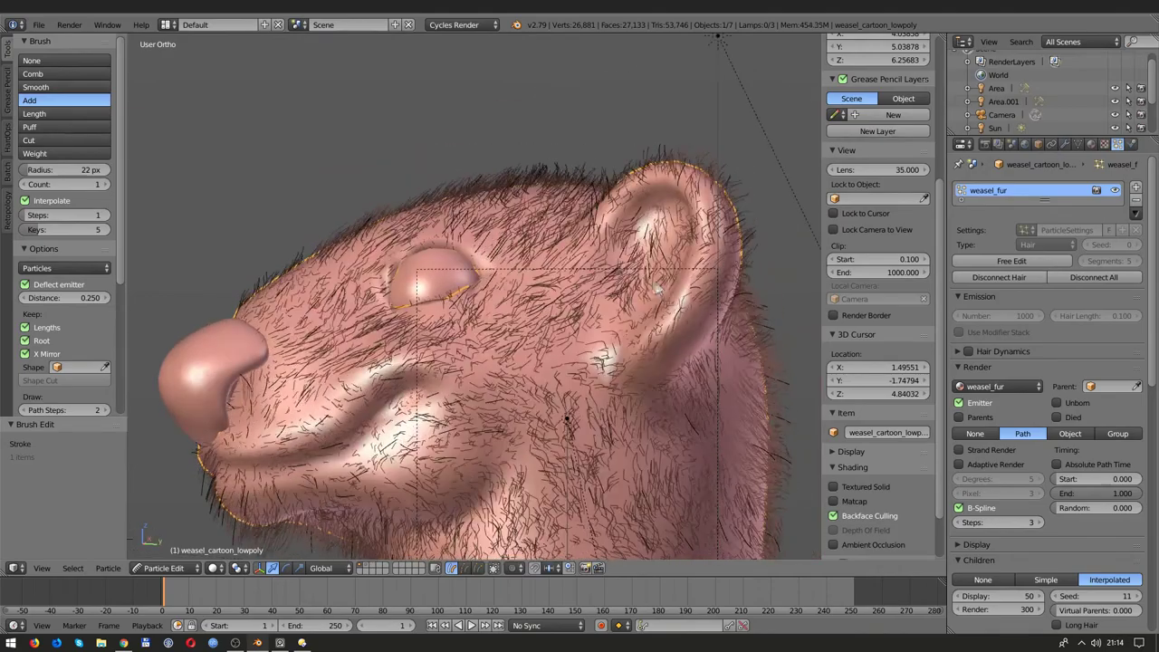
{"action": "mouse_move", "coordinate": [571, 379]}
{"action": "middle_mouse_down"}
{"action": "mouse_move", "coordinate": [517, 453]}
{"action": "mouse_move", "coordinate": [553, 416]}
{"action": "mouse_move", "coordinate": [672, 362]}
{"action": "mouse_move", "coordinate": [528, 373]}
{"action": "middle_mouse_up"}
Step: View through the camera and set child hair Length to 0.600 with Threshold 0.500
{"action": "scroll", "coordinate": [1011, 429], "scroll_direction": "down", "scroll_amount": 2}
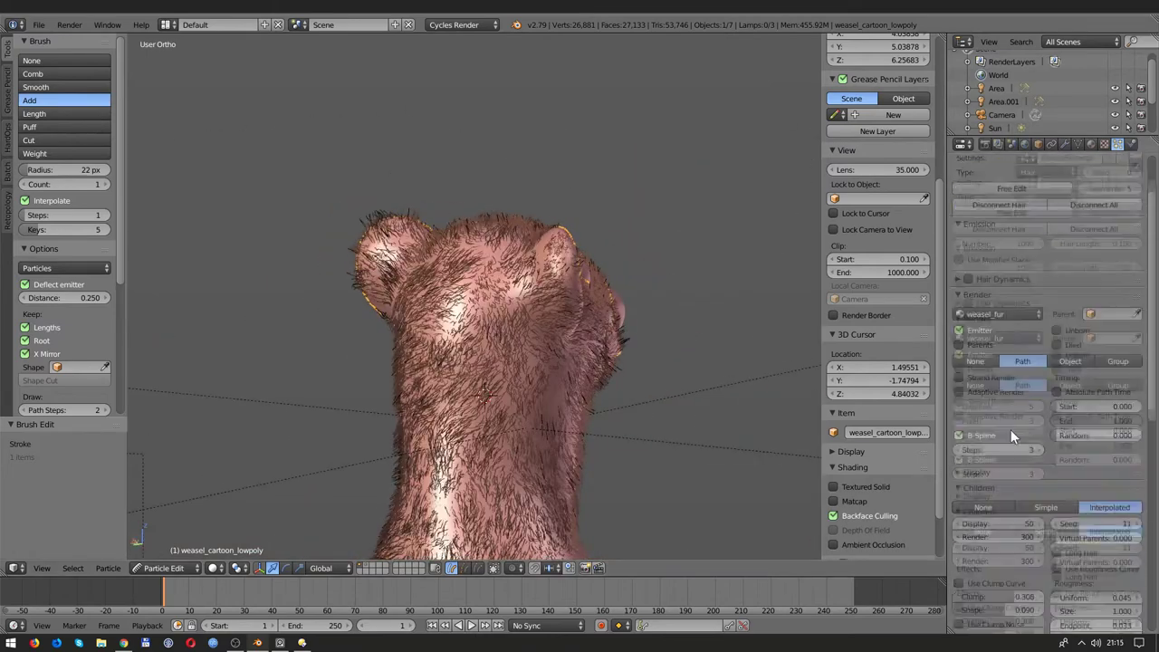
{"action": "scroll", "coordinate": [1004, 475], "scroll_direction": "down", "scroll_amount": 3}
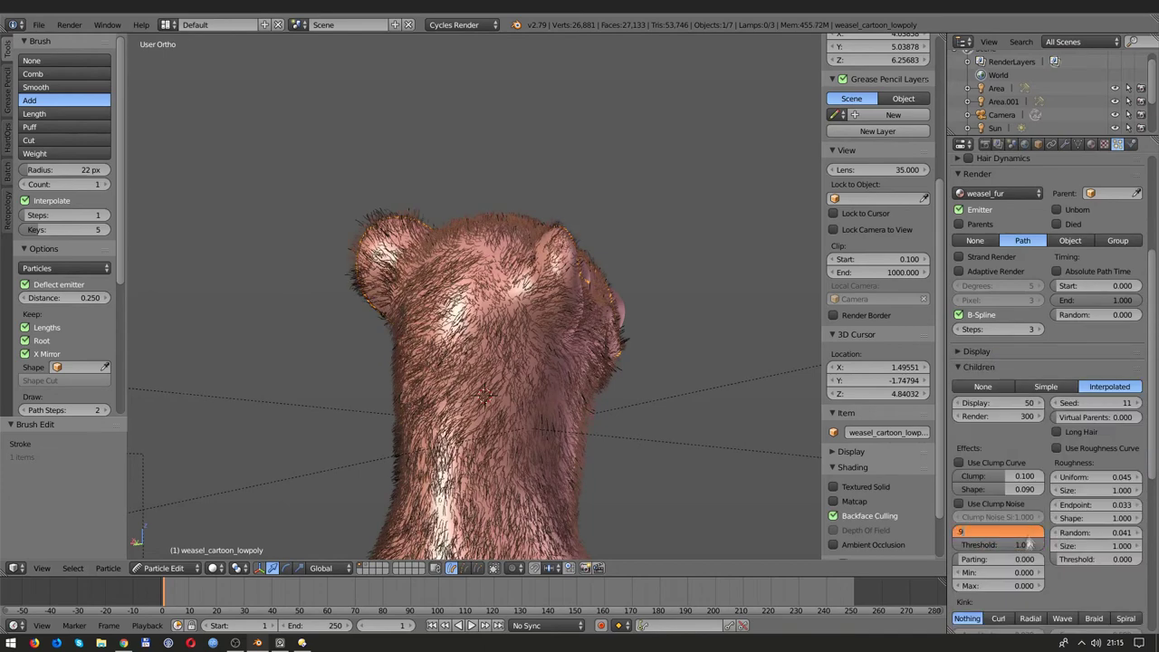
{"action": "key", "text": "KP_0"}
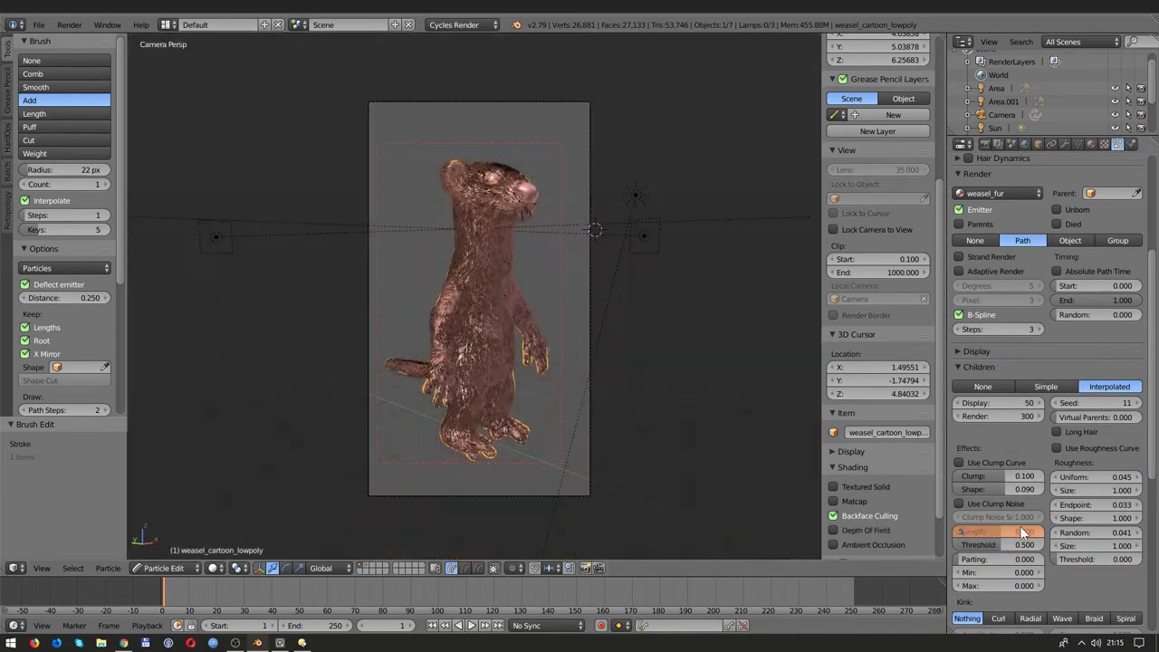
{"action": "left_click_drag", "start_coordinate": [1023, 532], "coordinate": [1005, 533]}
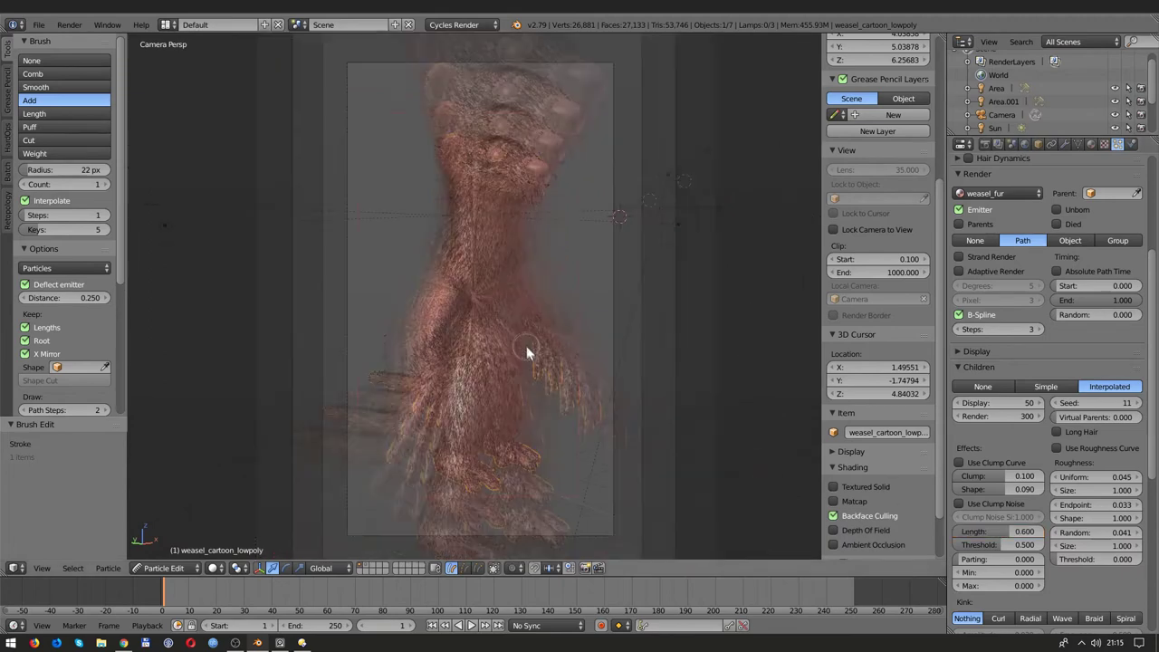
Step: Return to Object Mode and render the furred weasel in Cycles
{"action": "key", "text": "Tab"}
{"action": "key", "text": "F12"}
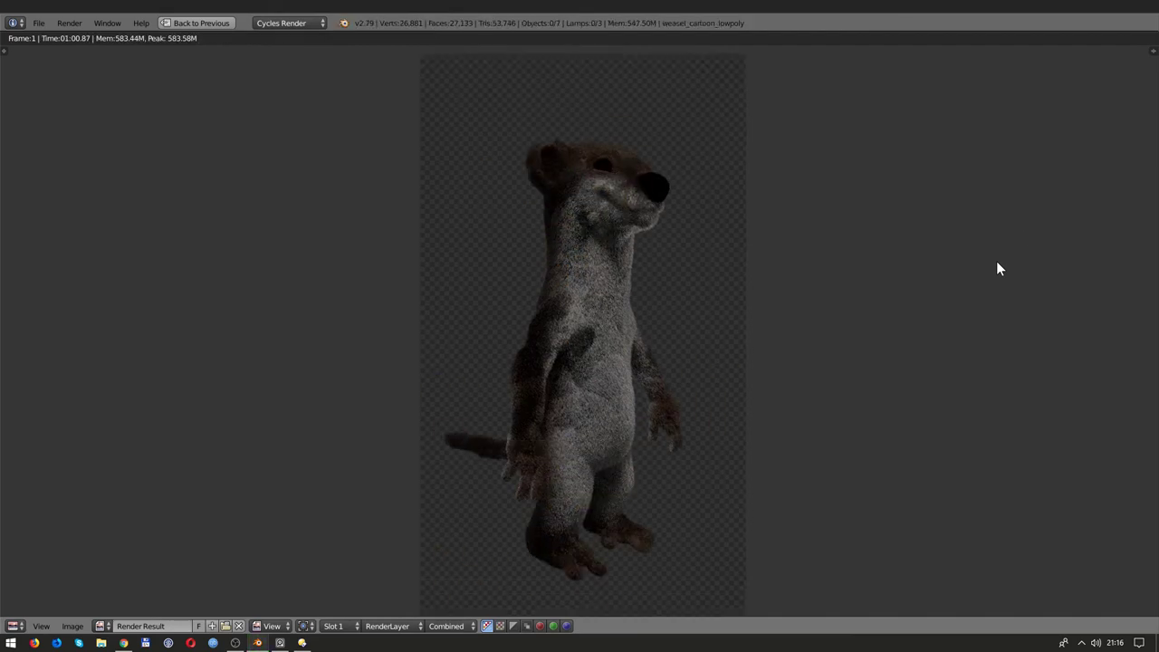
{"action": "scroll", "coordinate": [818, 283], "scroll_direction": "up", "scroll_amount": 2}
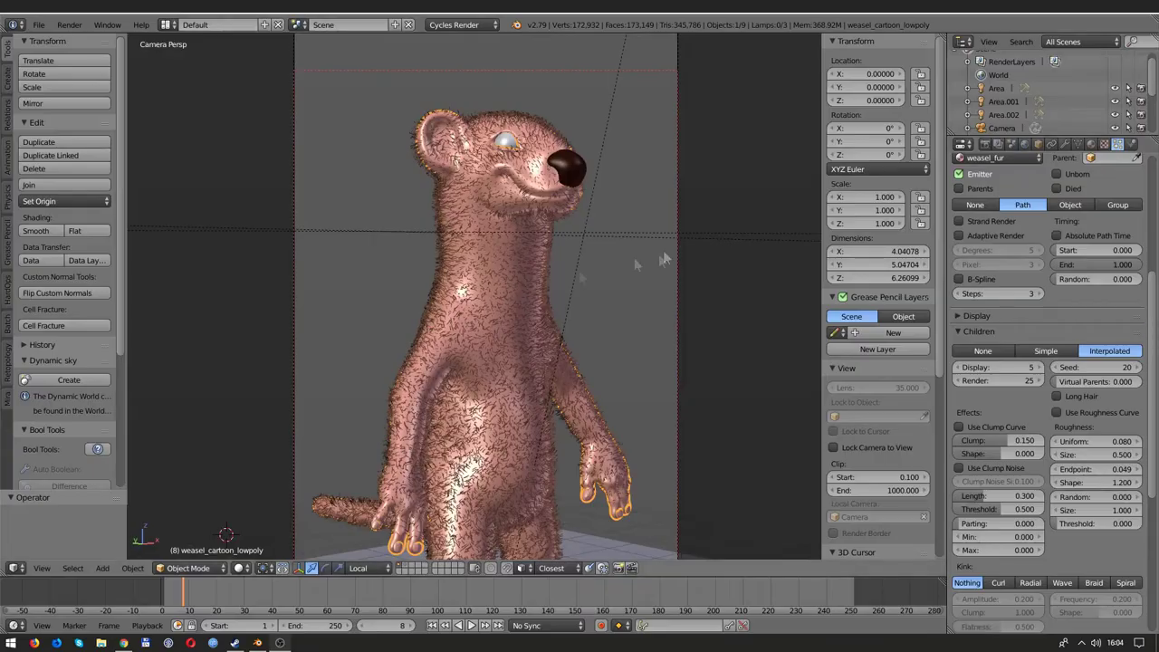
Step: Enter Particle Edit on weasel_fur_short, delete the existing hairs and add short hairs along the nose
{"action": "left_click", "coordinate": [184, 469]}
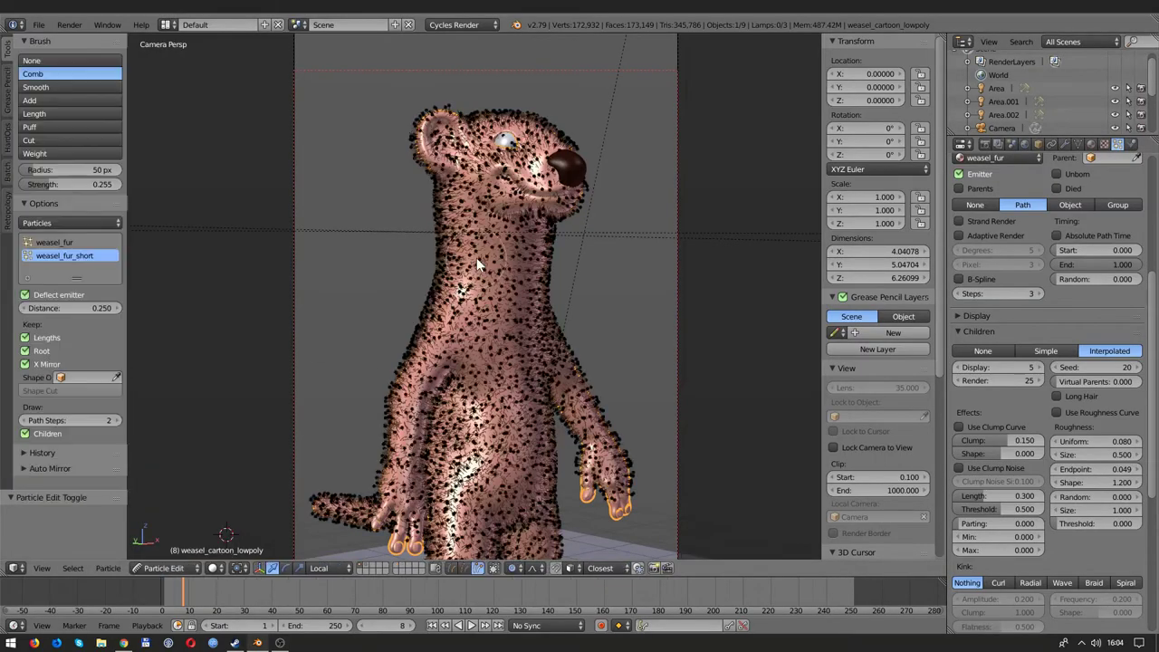
{"action": "middle_click_drag", "start_coordinate": [477, 257], "coordinate": [473, 278]}
{"action": "key", "text": "a"}
{"action": "key", "text": "x"}
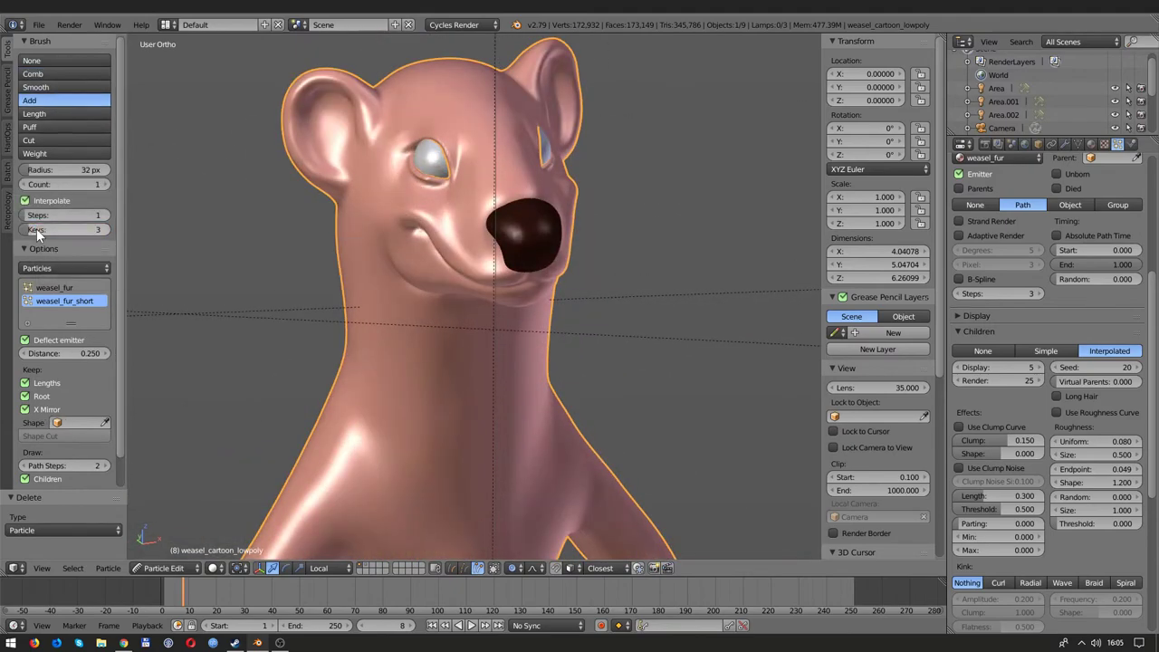
{"action": "scroll", "coordinate": [66, 308], "scroll_direction": "down", "scroll_amount": 2}
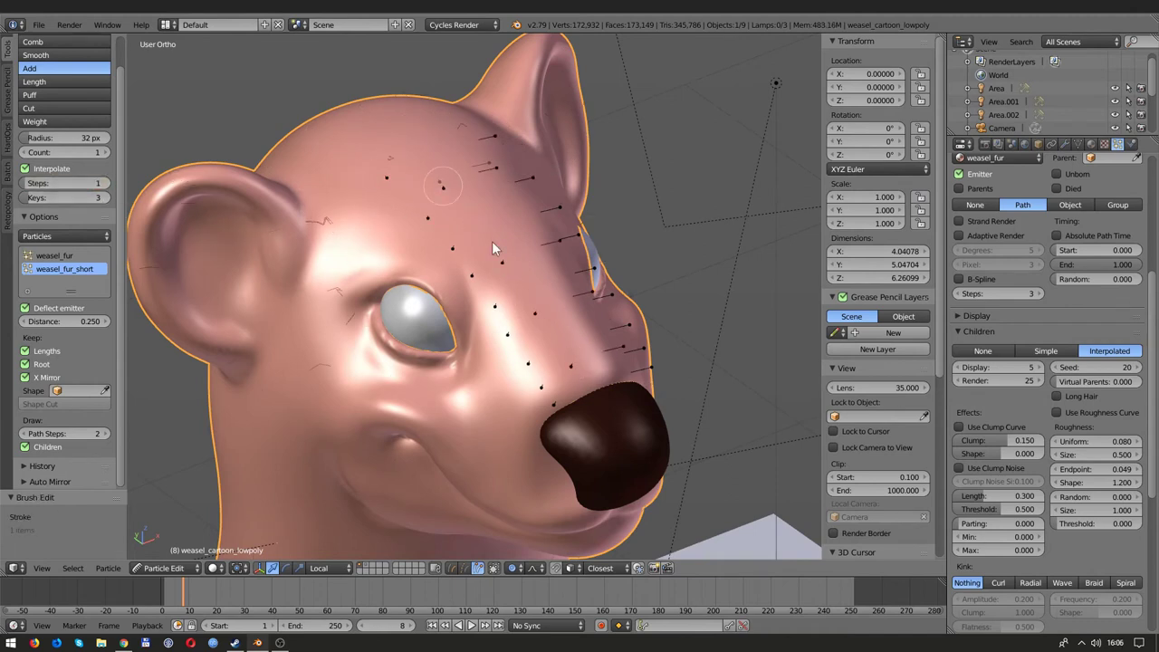
{"action": "middle_click_drag", "start_coordinate": [493, 242], "coordinate": [343, 271]}
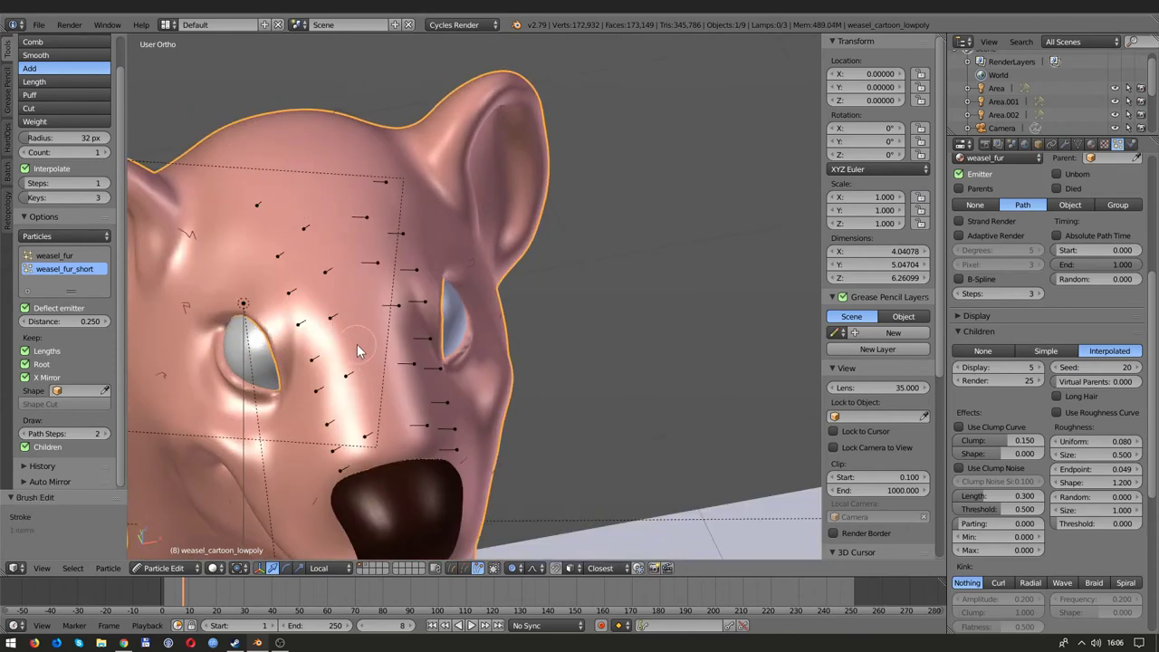
{"action": "middle_click_drag", "start_coordinate": [376, 410], "coordinate": [548, 261]}
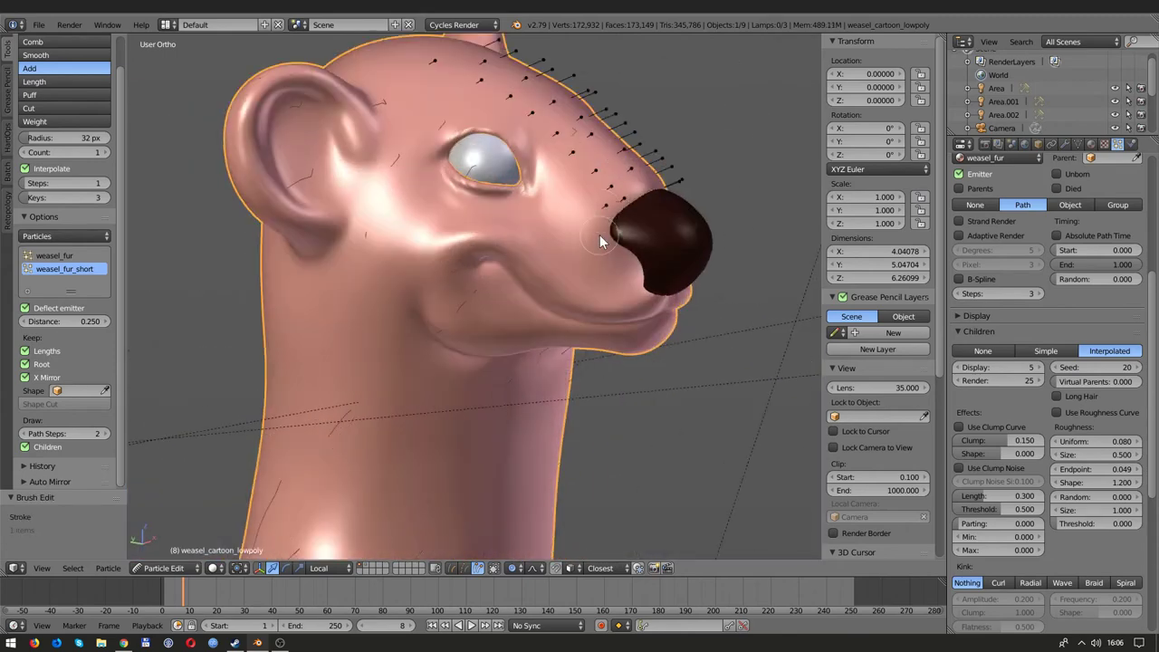
{"action": "left_click_drag", "start_coordinate": [616, 265], "coordinate": [627, 274]}
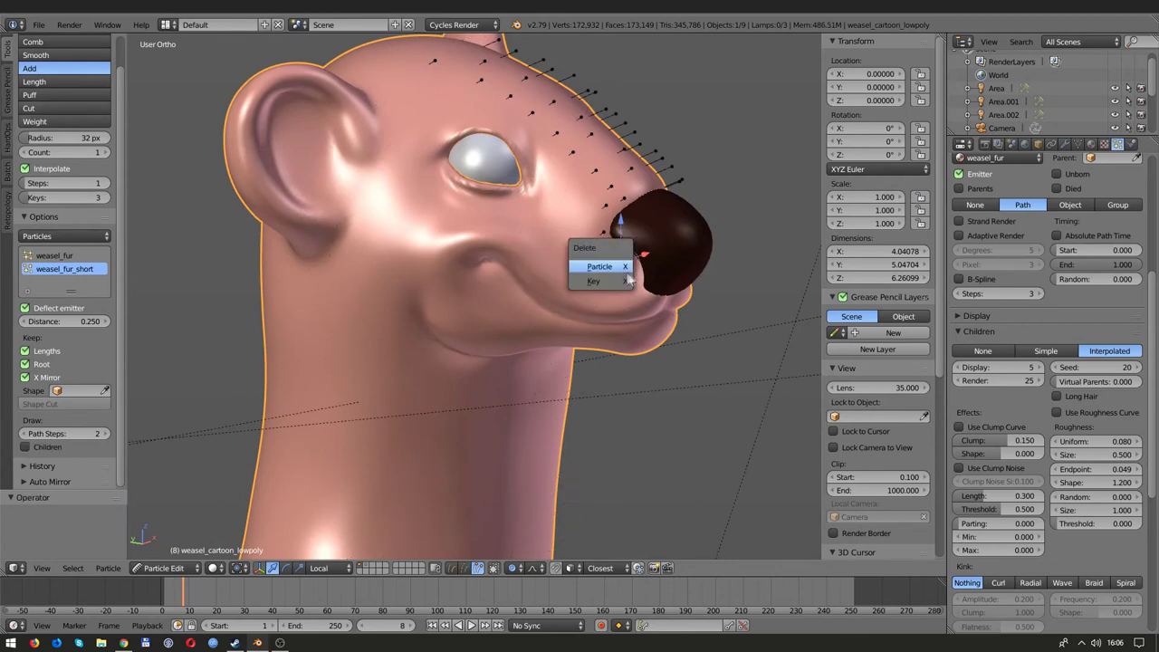
{"action": "left_click", "coordinate": [627, 273]}
{"action": "key", "text": "x"}
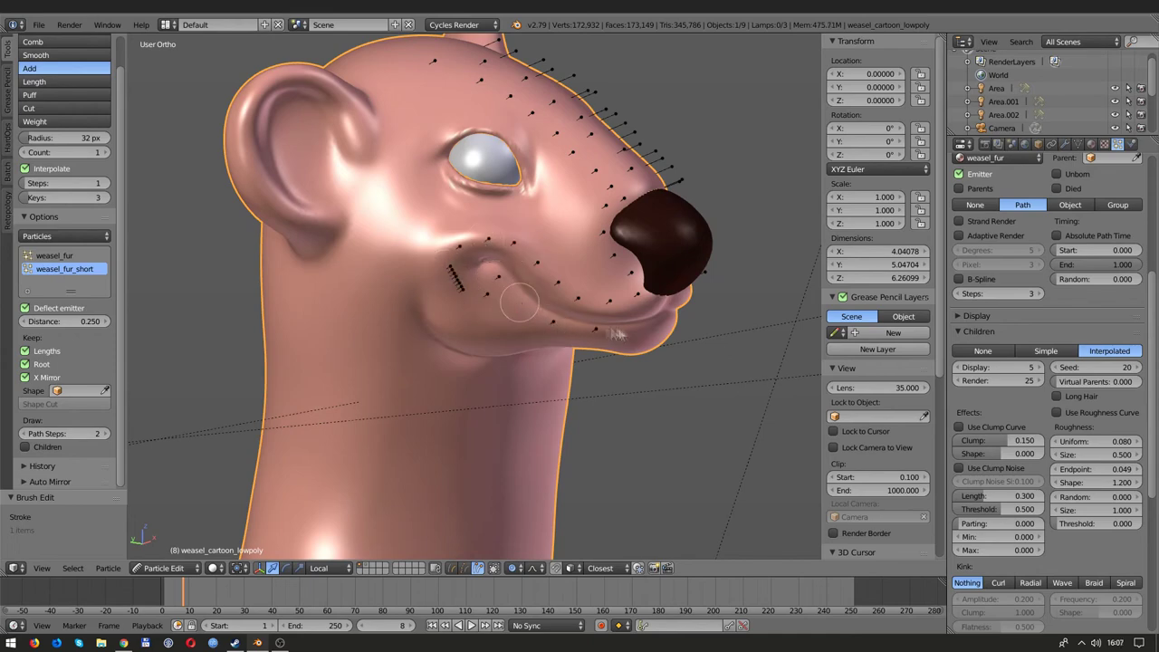
Step: Set the Add brush to 16 px and add strands along the jaw, chin, cheeks and head
{"action": "type", "text": "16"}
{"action": "key", "text": "Return"}
{"action": "scroll", "coordinate": [507, 326], "scroll_direction": "up", "scroll_amount": 3}
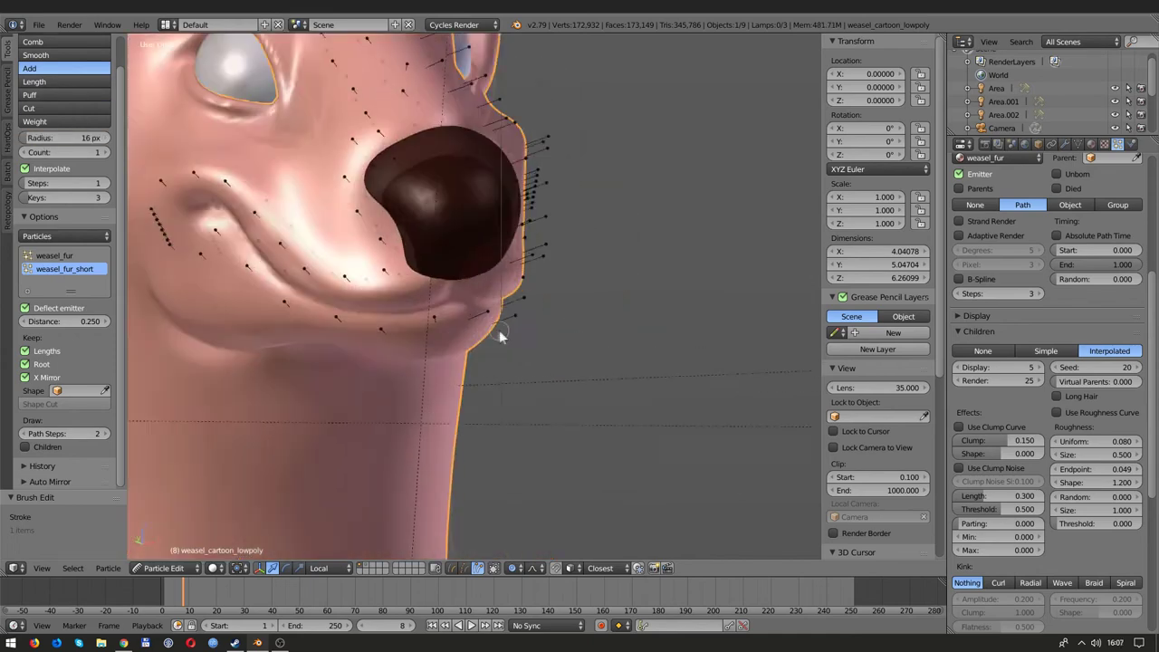
{"action": "middle_click_drag", "start_coordinate": [507, 326], "coordinate": [752, 264], "text": "shift"}
{"action": "left_click_drag", "start_coordinate": [727, 283], "coordinate": [597, 288]}
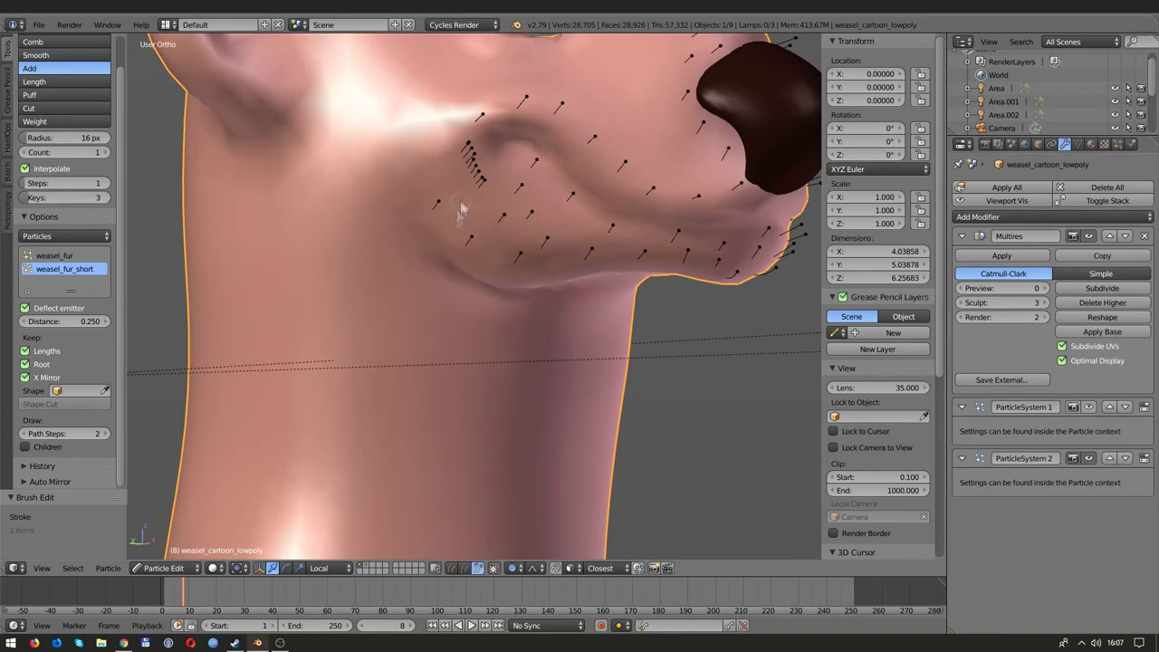
{"action": "middle_click_drag", "start_coordinate": [460, 210], "coordinate": [458, 237]}
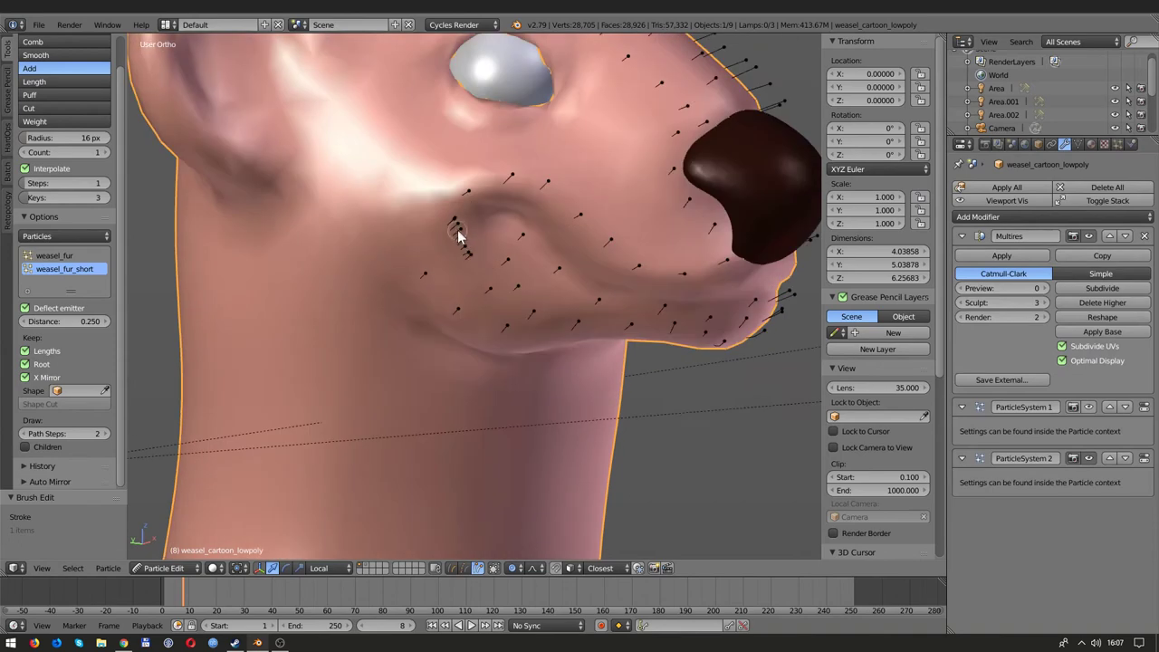
{"action": "middle_click_drag", "start_coordinate": [426, 190], "coordinate": [646, 254]}
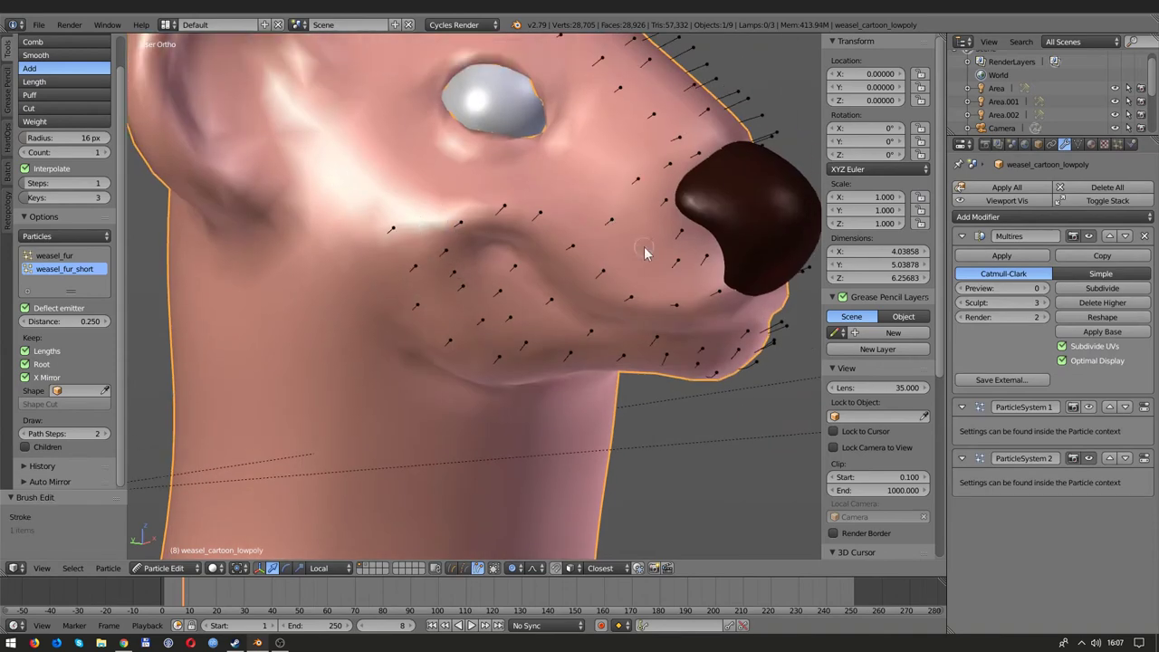
{"action": "middle_click_drag", "start_coordinate": [636, 144], "coordinate": [589, 159]}
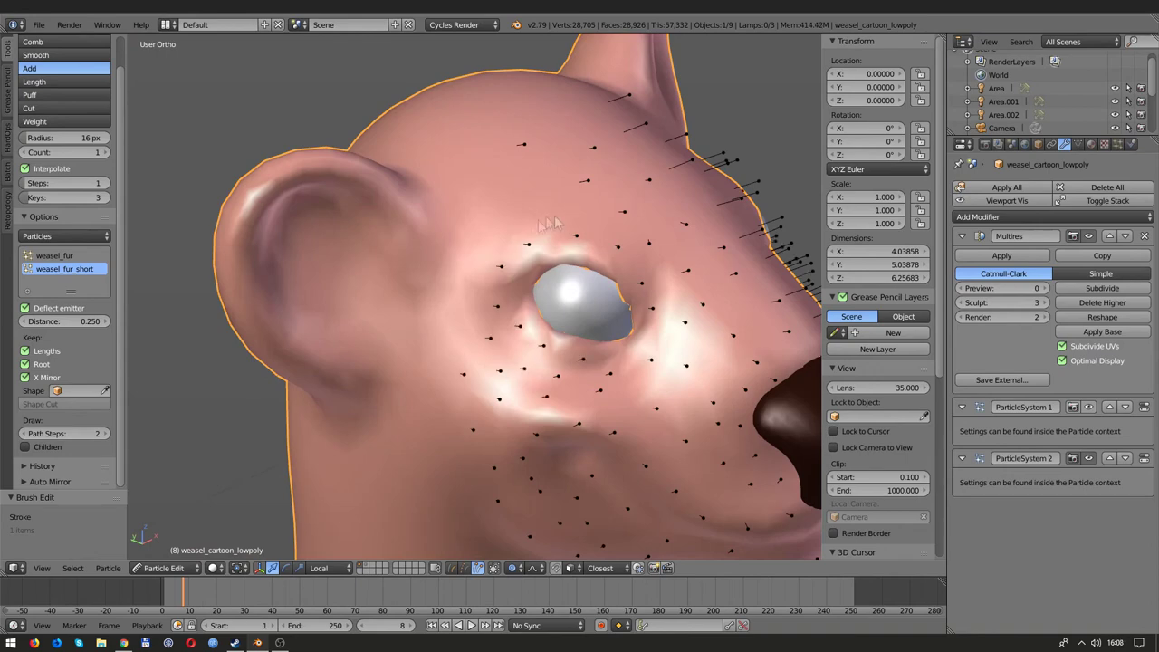
{"action": "middle_click_drag", "start_coordinate": [550, 224], "coordinate": [437, 340]}
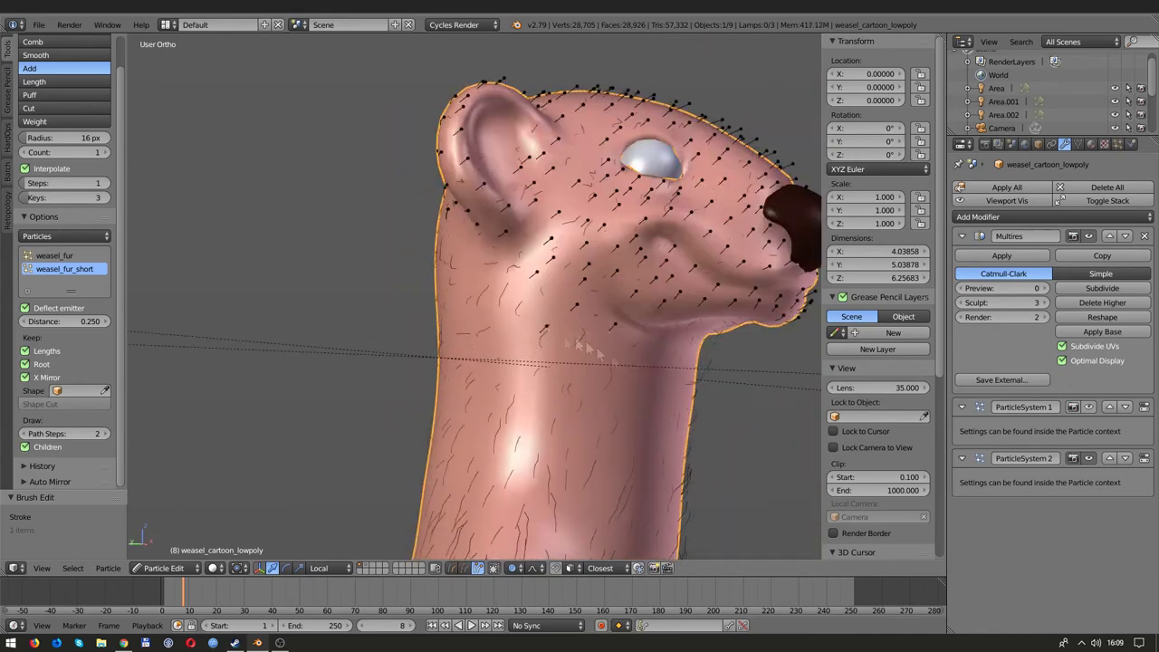
Step: Paint short-fur hairs over the neck, chest and torso with a 64 px, Count 5 Add brush
{"action": "middle_click_drag", "start_coordinate": [580, 347], "coordinate": [607, 160]}
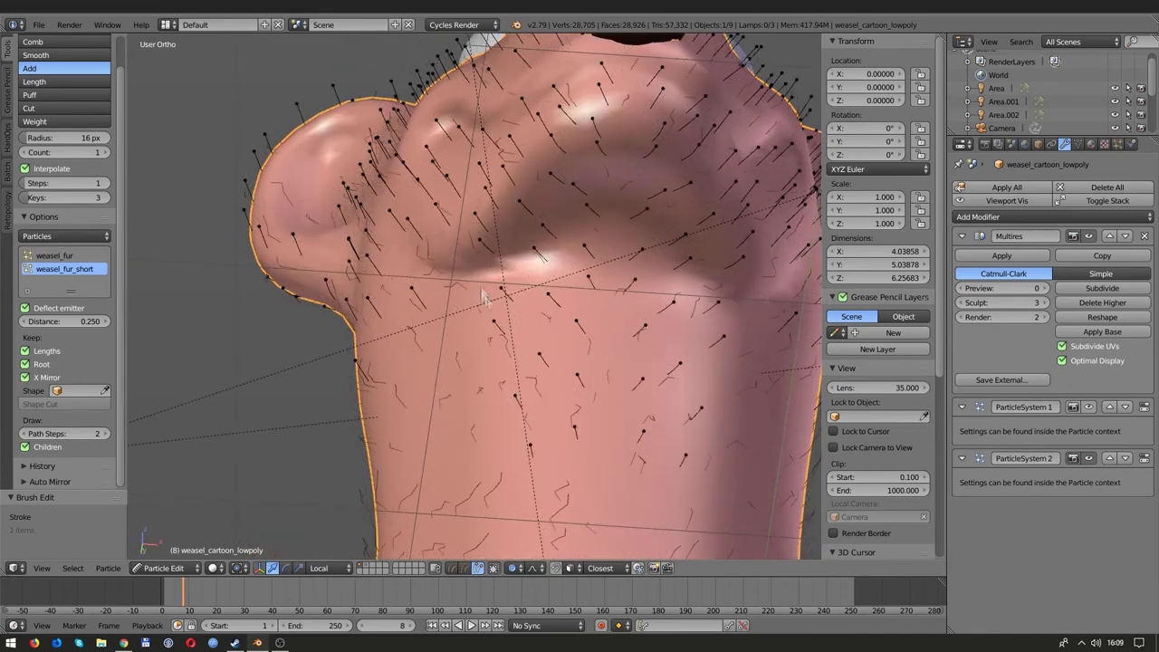
{"action": "middle_click_drag", "start_coordinate": [446, 253], "coordinate": [468, 343]}
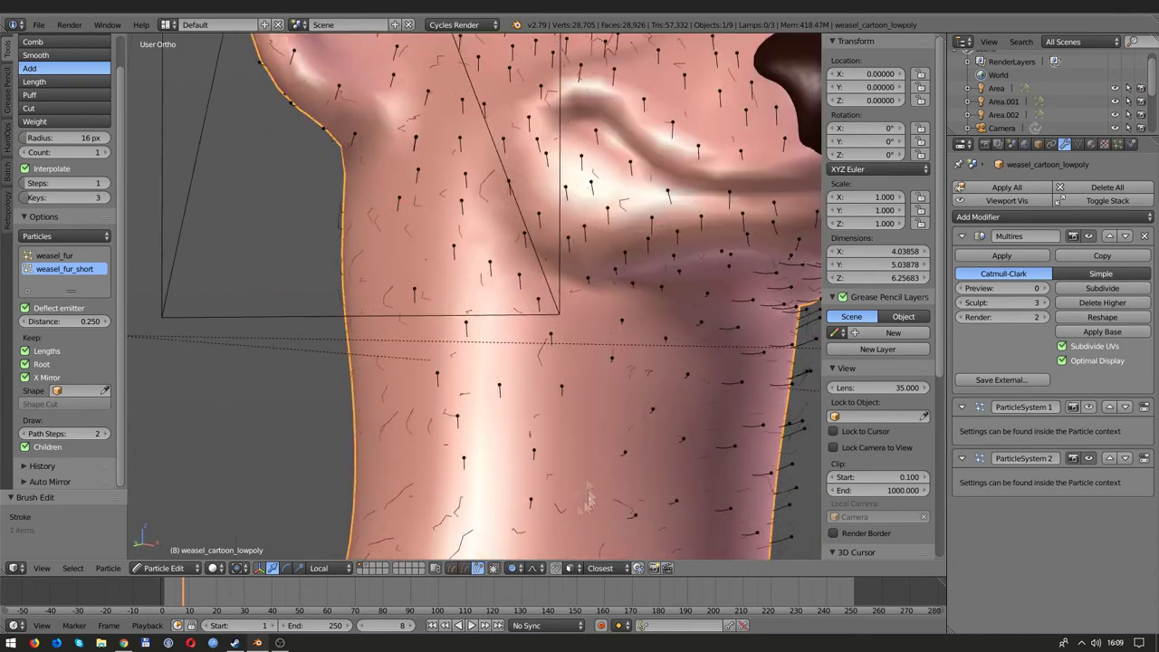
{"action": "mouse_move", "coordinate": [588, 498]}
{"action": "middle_mouse_down"}
{"action": "mouse_move", "coordinate": [550, 364]}
{"action": "mouse_move", "coordinate": [489, 362]}
{"action": "middle_mouse_up"}
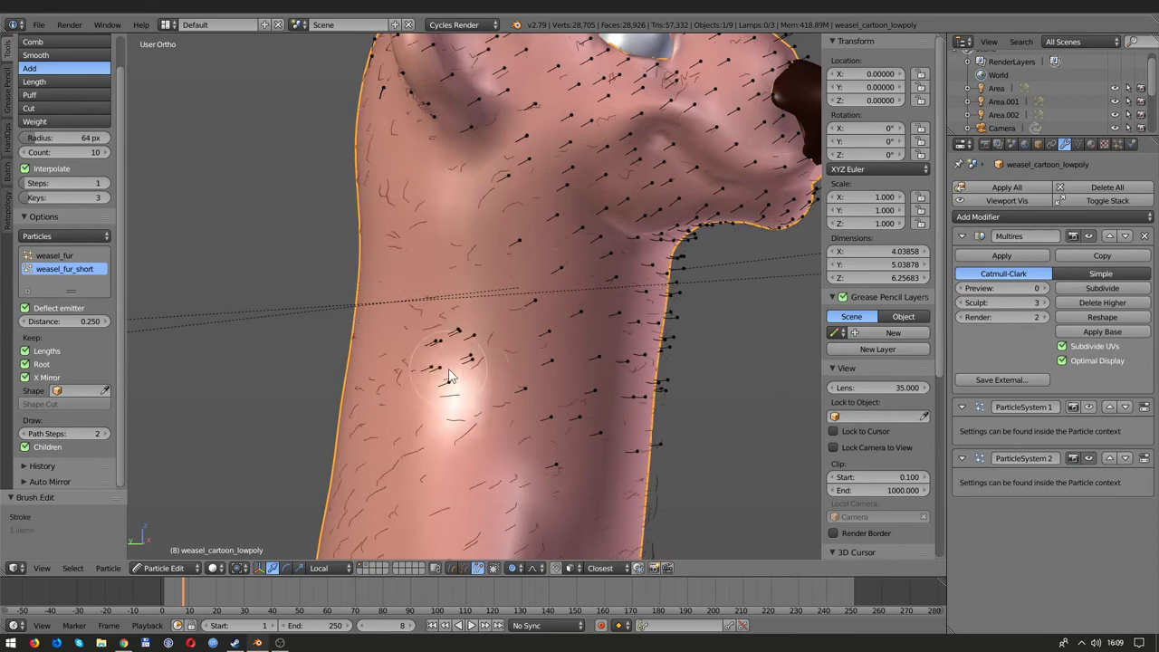
{"action": "key", "text": "ctrl+z"}
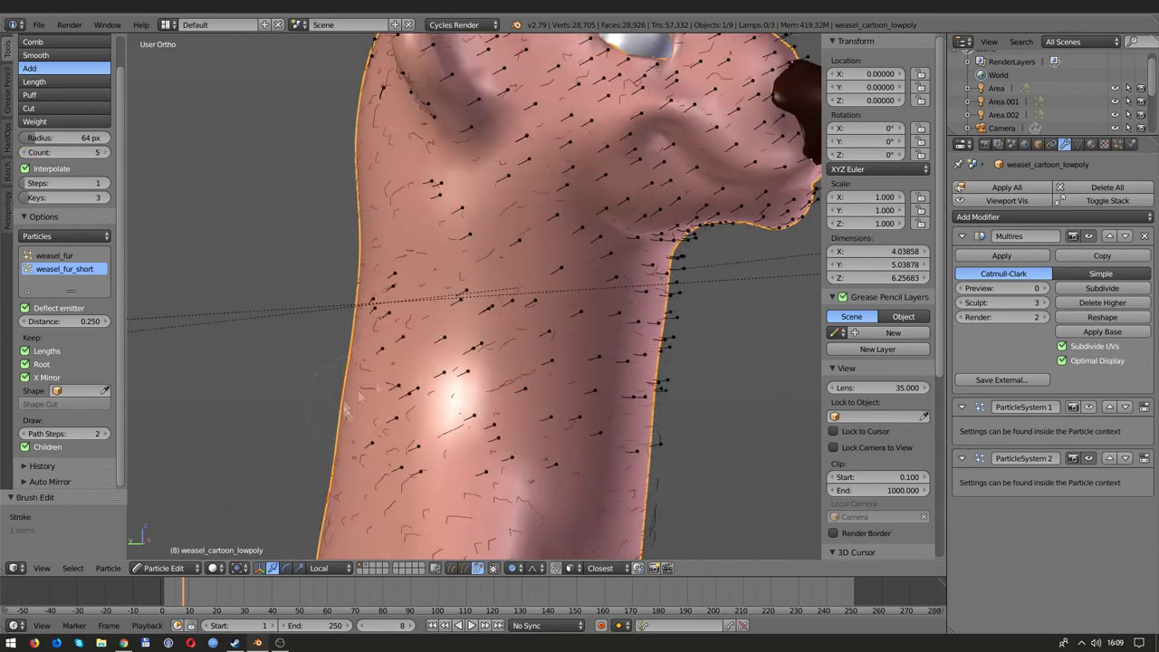
{"action": "mouse_move", "coordinate": [345, 410]}
{"action": "middle_mouse_down"}
{"action": "mouse_move", "coordinate": [531, 142]}
{"action": "mouse_move", "coordinate": [376, 330]}
{"action": "mouse_move", "coordinate": [432, 306]}
{"action": "mouse_move", "coordinate": [497, 102]}
{"action": "mouse_move", "coordinate": [498, 389]}
{"action": "mouse_move", "coordinate": [481, 280]}
{"action": "middle_mouse_up"}
{"action": "mouse_move", "coordinate": [394, 362]}
{"action": "middle_mouse_down"}
{"action": "mouse_move", "coordinate": [428, 436]}
{"action": "mouse_move", "coordinate": [483, 379]}
{"action": "mouse_move", "coordinate": [464, 385]}
{"action": "middle_mouse_up"}
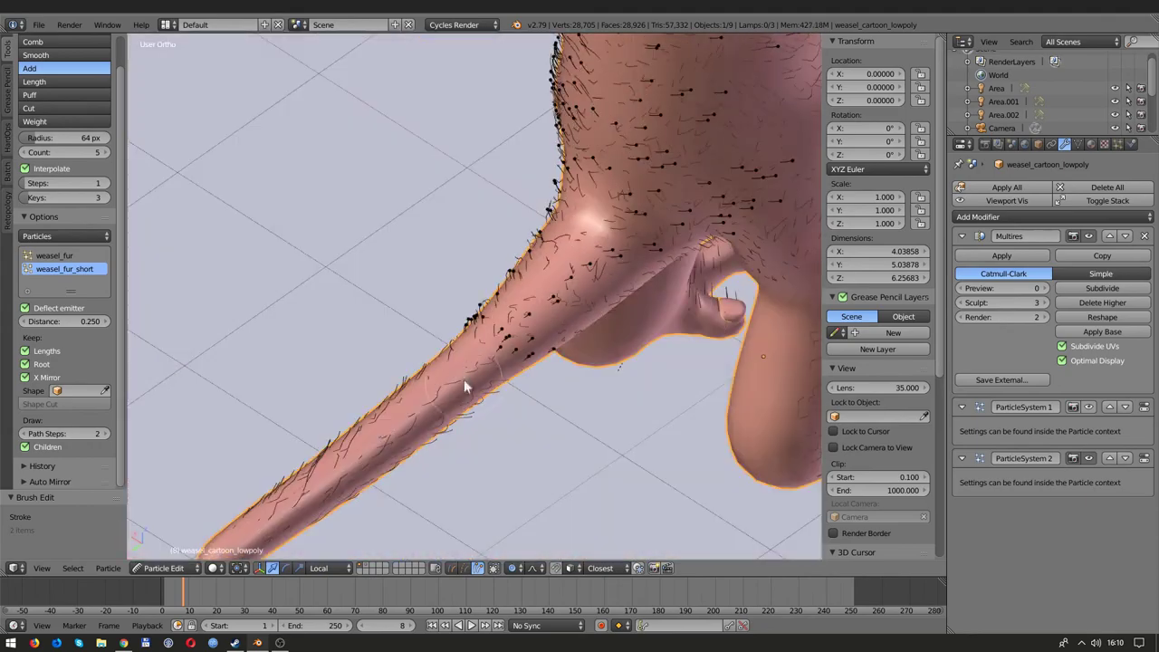
Step: Paint Count 1 guide hairs from the tail base to its tip, undoing one stroke
{"action": "key", "text": "ctrl+z"}
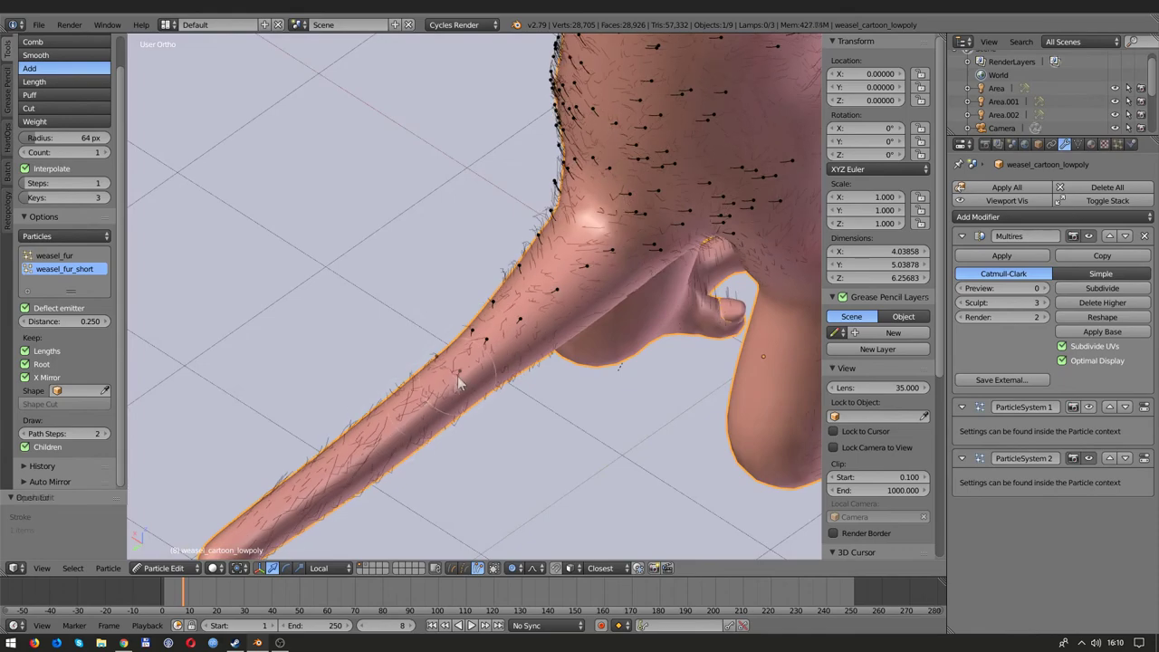
{"action": "middle_click_drag", "start_coordinate": [457, 384], "coordinate": [329, 226]}
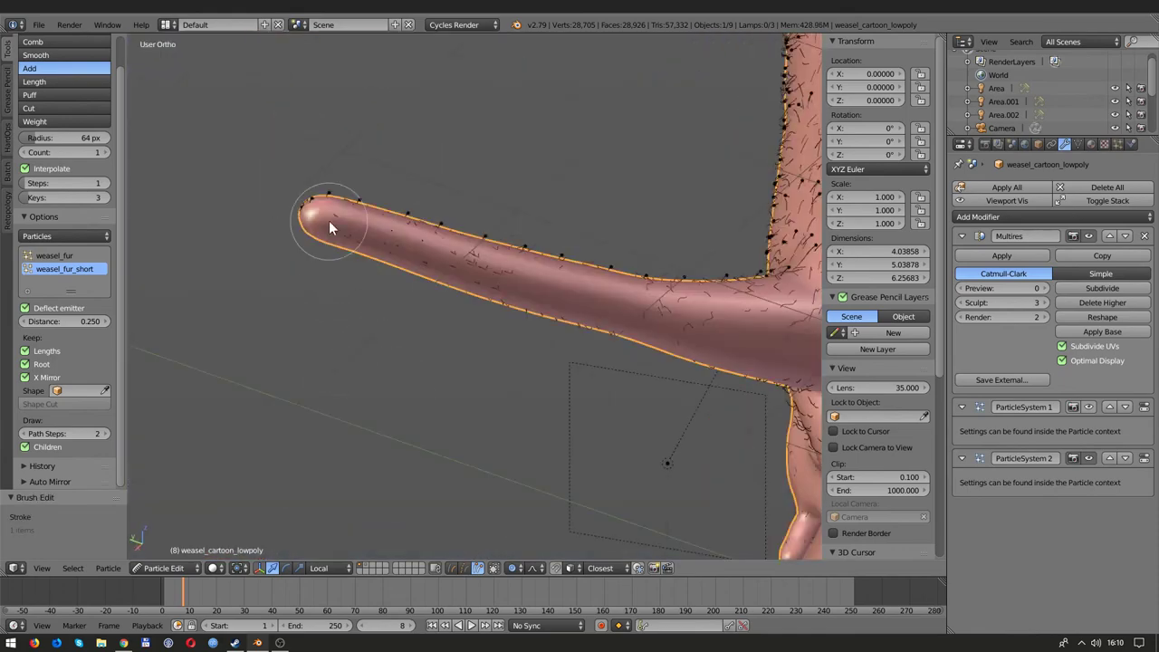
{"action": "middle_click_drag", "start_coordinate": [569, 286], "coordinate": [601, 344]}
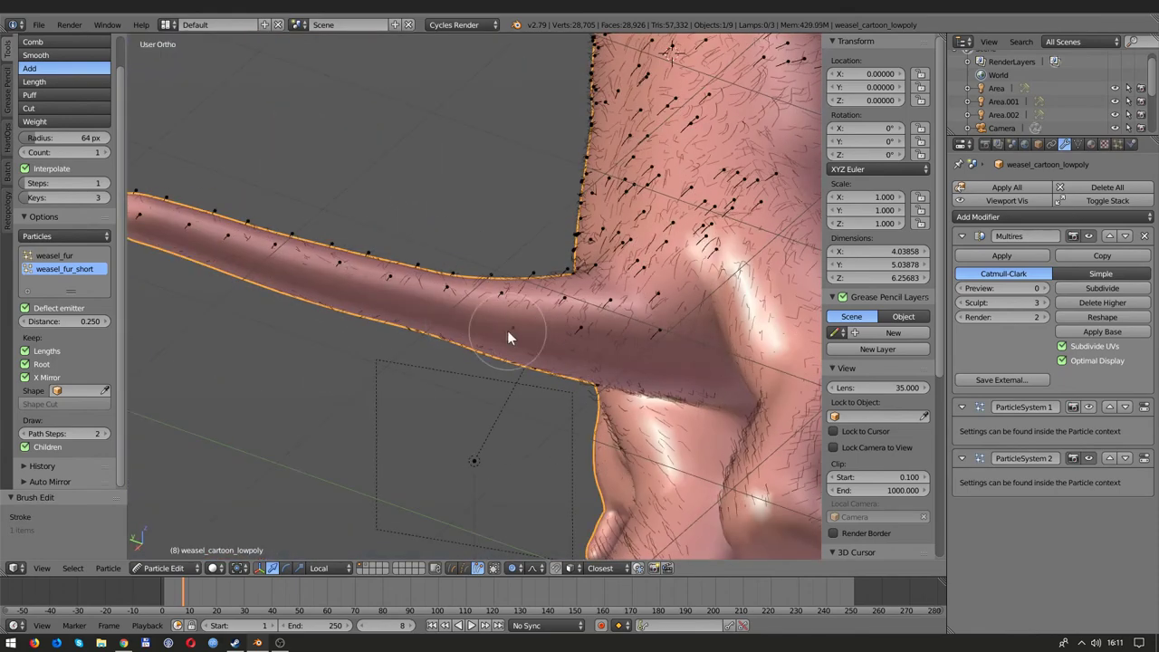
{"action": "mouse_move", "coordinate": [333, 288]}
{"action": "middle_mouse_down"}
{"action": "mouse_move", "coordinate": [340, 263]}
{"action": "mouse_move", "coordinate": [354, 290]}
{"action": "mouse_move", "coordinate": [541, 335]}
{"action": "middle_mouse_up"}
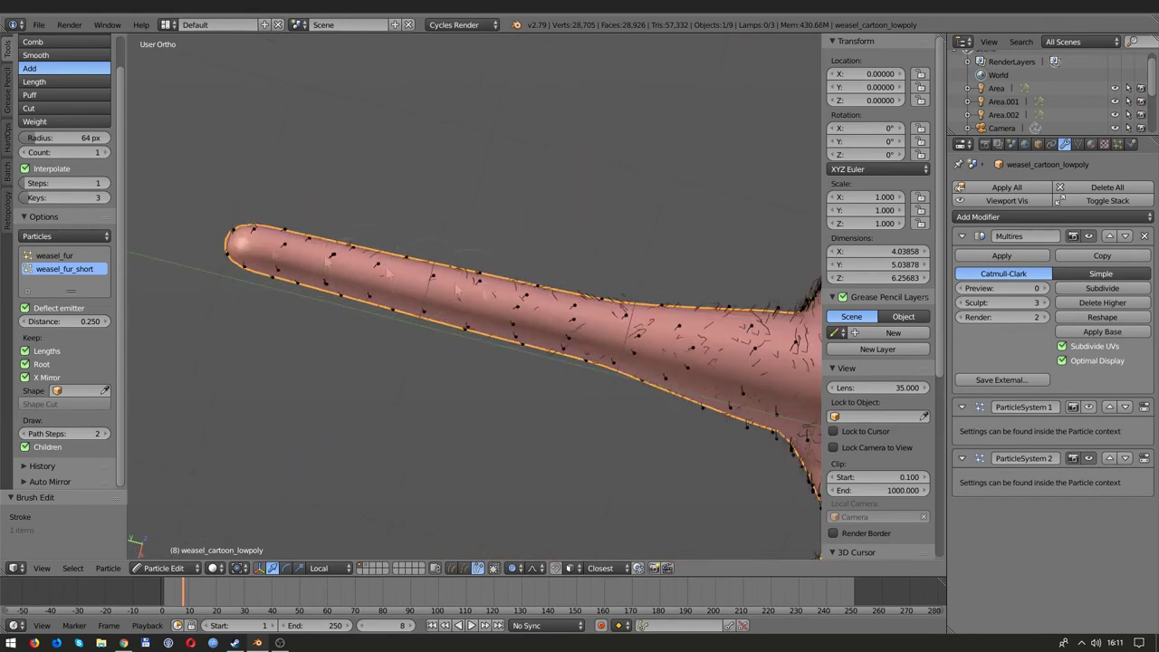
{"action": "mouse_move", "coordinate": [604, 288]}
{"action": "middle_mouse_down"}
{"action": "mouse_move", "coordinate": [606, 351]}
{"action": "mouse_move", "coordinate": [580, 362]}
{"action": "mouse_move", "coordinate": [582, 316]}
{"action": "mouse_move", "coordinate": [588, 353]}
{"action": "mouse_move", "coordinate": [556, 103]}
{"action": "mouse_move", "coordinate": [565, 344]}
{"action": "mouse_move", "coordinate": [580, 339]}
{"action": "middle_mouse_up"}
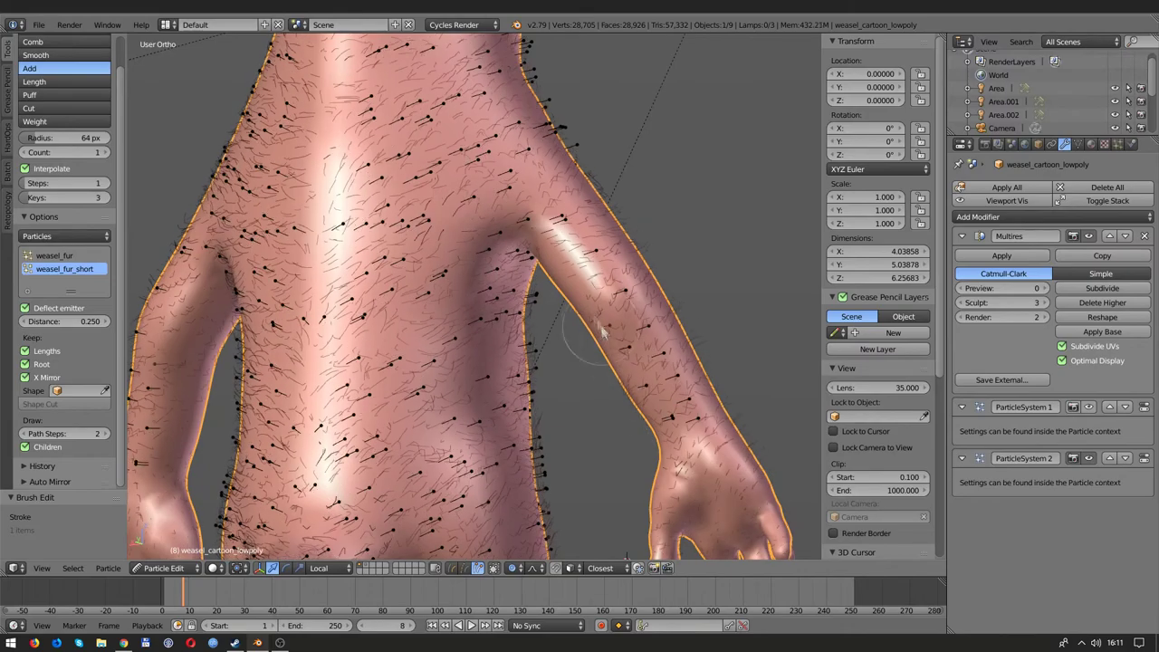
Step: Add short-fur guide hairs over the back, arm and legs
{"action": "mouse_move", "coordinate": [672, 418]}
{"action": "middle_mouse_down"}
{"action": "mouse_move", "coordinate": [670, 381]}
{"action": "mouse_move", "coordinate": [480, 276]}
{"action": "mouse_move", "coordinate": [465, 242]}
{"action": "mouse_move", "coordinate": [370, 207]}
{"action": "mouse_move", "coordinate": [466, 129]}
{"action": "mouse_move", "coordinate": [401, 181]}
{"action": "mouse_move", "coordinate": [496, 277]}
{"action": "middle_mouse_up"}
{"action": "scroll", "coordinate": [464, 242], "scroll_direction": "up", "scroll_amount": 2}
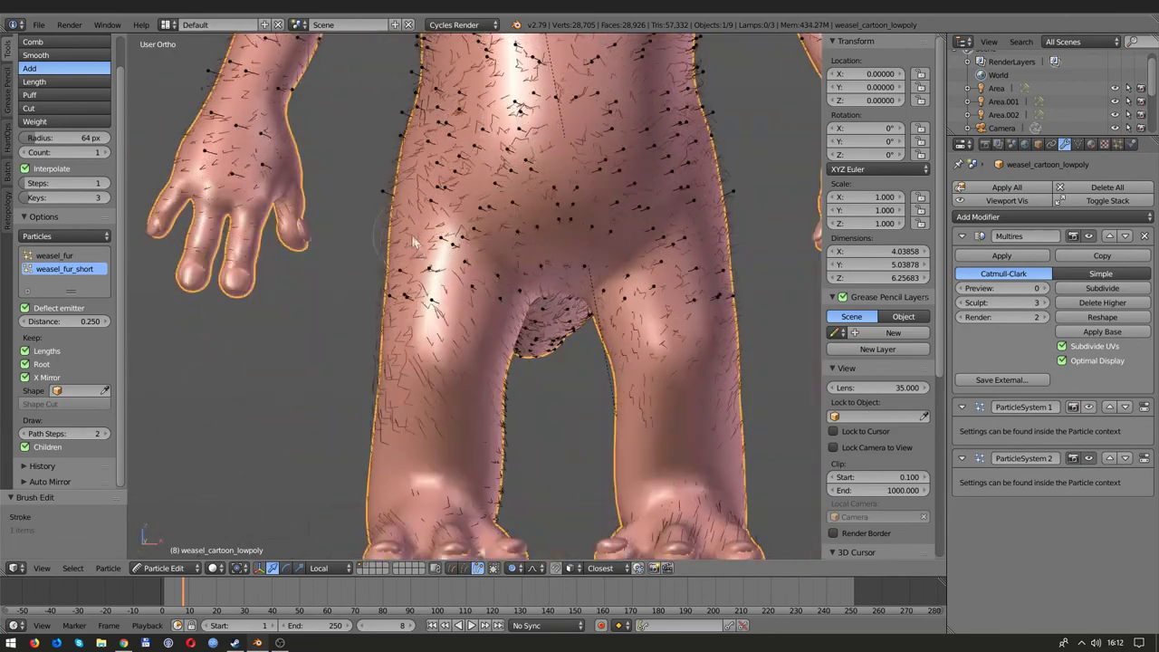
{"action": "middle_click_drag", "start_coordinate": [414, 241], "coordinate": [442, 326]}
{"action": "mouse_move", "coordinate": [462, 217]}
{"action": "middle_mouse_down"}
{"action": "mouse_move", "coordinate": [546, 324]}
{"action": "mouse_move", "coordinate": [570, 256]}
{"action": "mouse_move", "coordinate": [543, 271]}
{"action": "mouse_move", "coordinate": [536, 317]}
{"action": "mouse_move", "coordinate": [489, 362]}
{"action": "mouse_move", "coordinate": [454, 210]}
{"action": "mouse_move", "coordinate": [509, 332]}
{"action": "mouse_move", "coordinate": [490, 361]}
{"action": "mouse_move", "coordinate": [386, 341]}
{"action": "mouse_move", "coordinate": [510, 276]}
{"action": "mouse_move", "coordinate": [562, 326]}
{"action": "mouse_move", "coordinate": [537, 383]}
{"action": "mouse_move", "coordinate": [422, 353]}
{"action": "mouse_move", "coordinate": [481, 218]}
{"action": "mouse_move", "coordinate": [434, 272]}
{"action": "mouse_move", "coordinate": [434, 199]}
{"action": "middle_mouse_up"}
Step: Bring up the particle selection-mode choices and zoom around the hands and feet while furring them
{"action": "key", "text": "ctrl+Tab"}
{"action": "scroll", "coordinate": [386, 340], "scroll_direction": "up", "scroll_amount": 3}
{"action": "scroll", "coordinate": [386, 341], "scroll_direction": "down", "scroll_amount": 3}
{"action": "scroll", "coordinate": [510, 276], "scroll_direction": "up", "scroll_amount": 2}
{"action": "scroll", "coordinate": [509, 276], "scroll_direction": "down", "scroll_amount": 3}
{"action": "scroll", "coordinate": [562, 326], "scroll_direction": "up", "scroll_amount": 2}
{"action": "scroll", "coordinate": [574, 337], "scroll_direction": "up", "scroll_amount": 2}
{"action": "scroll", "coordinate": [573, 335], "scroll_direction": "down", "scroll_amount": 2}
{"action": "scroll", "coordinate": [537, 383], "scroll_direction": "up", "scroll_amount": 2}
{"action": "scroll", "coordinate": [421, 353], "scroll_direction": "up", "scroll_amount": 3}
{"action": "scroll", "coordinate": [421, 353], "scroll_direction": "down", "scroll_amount": 2}
{"action": "scroll", "coordinate": [453, 290], "scroll_direction": "up", "scroll_amount": 3}
Step: Select and delete the stray hair particles around the eye
{"action": "key", "text": "x"}
{"action": "left_click", "coordinate": [482, 222]}
{"action": "scroll", "coordinate": [435, 272], "scroll_direction": "down", "scroll_amount": 3}
{"action": "scroll", "coordinate": [435, 271], "scroll_direction": "up", "scroll_amount": 2}
{"action": "scroll", "coordinate": [435, 199], "scroll_direction": "up", "scroll_amount": 3}
{"action": "scroll", "coordinate": [435, 200], "scroll_direction": "up", "scroll_amount": 3}
{"action": "left_click", "coordinate": [357, 232]}
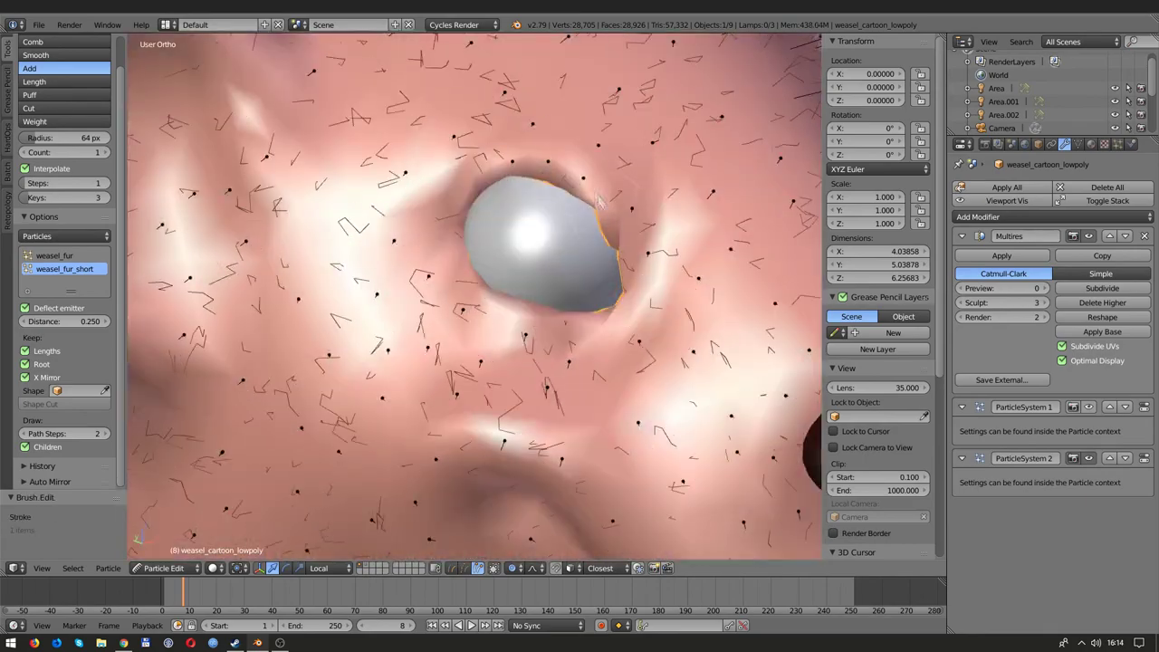
{"action": "middle_click_drag", "start_coordinate": [543, 271], "coordinate": [556, 305]}
{"action": "key", "text": "x"}
{"action": "left_click", "coordinate": [549, 300]}
{"action": "key", "text": "x"}
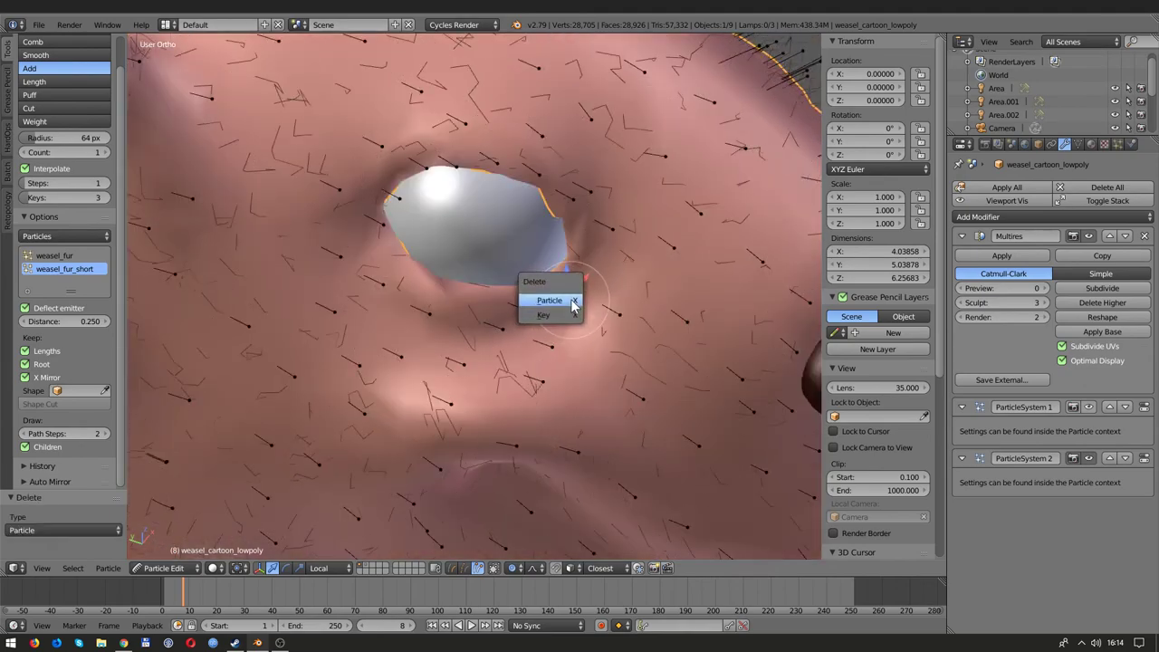
{"action": "left_click", "coordinate": [572, 301]}
Step: Choose the Comb brush at 87 px radius and 0.255 strength for the short fur
{"action": "mouse_move", "coordinate": [453, 326]}
{"action": "middle_mouse_down"}
{"action": "mouse_move", "coordinate": [353, 367]}
{"action": "mouse_move", "coordinate": [344, 354]}
{"action": "mouse_move", "coordinate": [402, 281]}
{"action": "middle_mouse_up"}
{"action": "scroll", "coordinate": [353, 367], "scroll_direction": "up", "scroll_amount": 2}
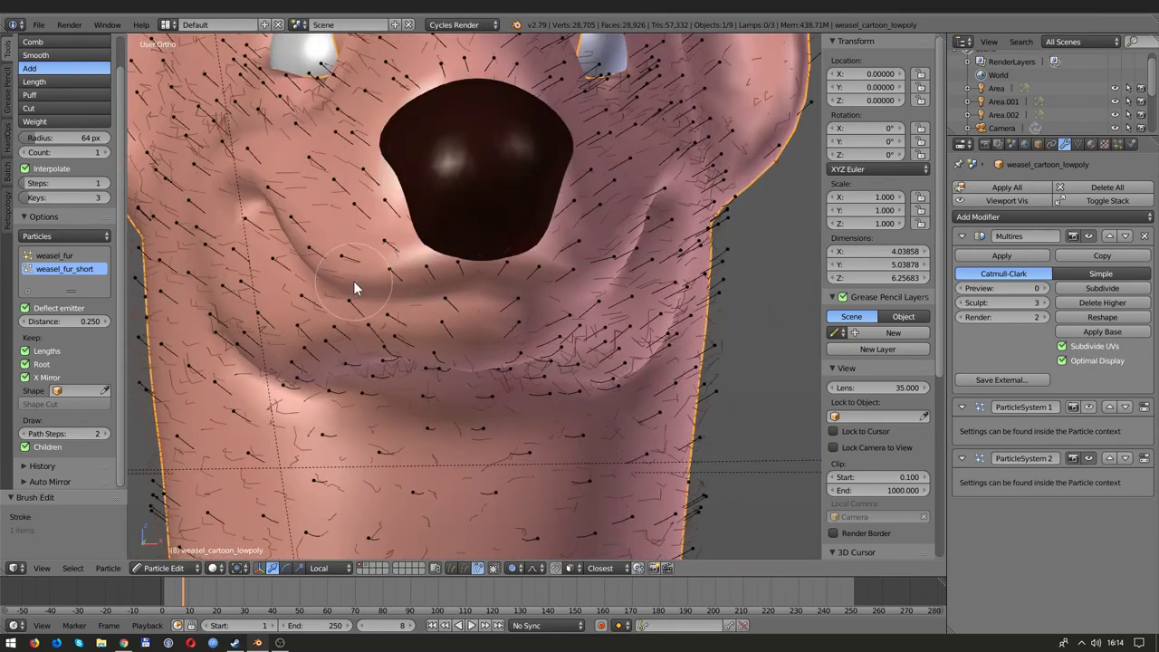
{"action": "scroll", "coordinate": [476, 335], "scroll_direction": "down", "scroll_amount": 2}
{"action": "middle_click_drag", "start_coordinate": [476, 335], "coordinate": [482, 301]}
{"action": "scroll", "coordinate": [510, 281], "scroll_direction": "down", "scroll_amount": 3}
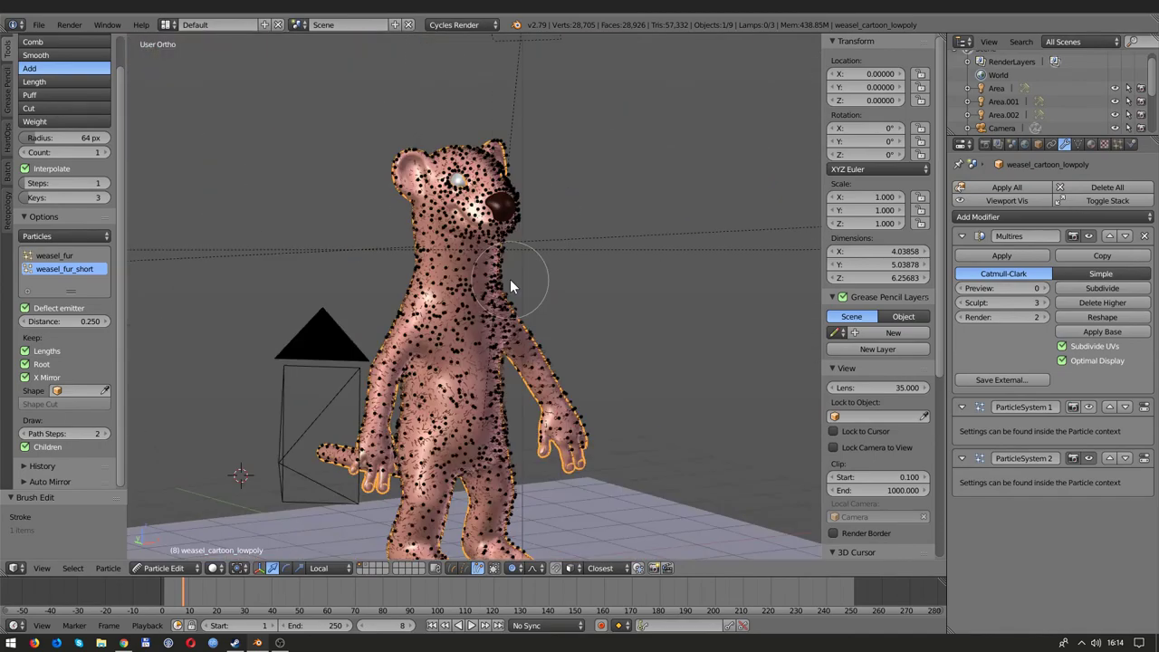
{"action": "left_click", "coordinate": [32, 42]}
{"action": "mouse_move", "coordinate": [323, 220]}
{"action": "middle_mouse_down"}
{"action": "mouse_move", "coordinate": [299, 272]}
{"action": "mouse_move", "coordinate": [299, 362]}
{"action": "middle_mouse_up"}
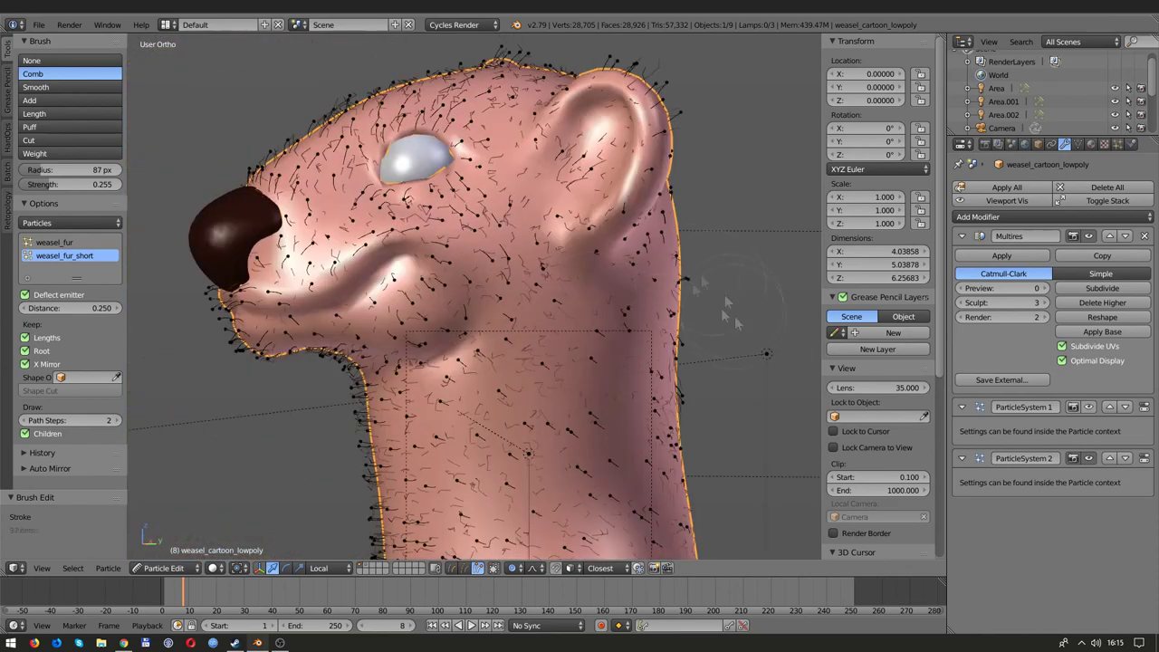
Step: Comb the short fur over the head, body and tail, checking it from several angles
{"action": "middle_click_drag", "start_coordinate": [725, 306], "coordinate": [610, 181]}
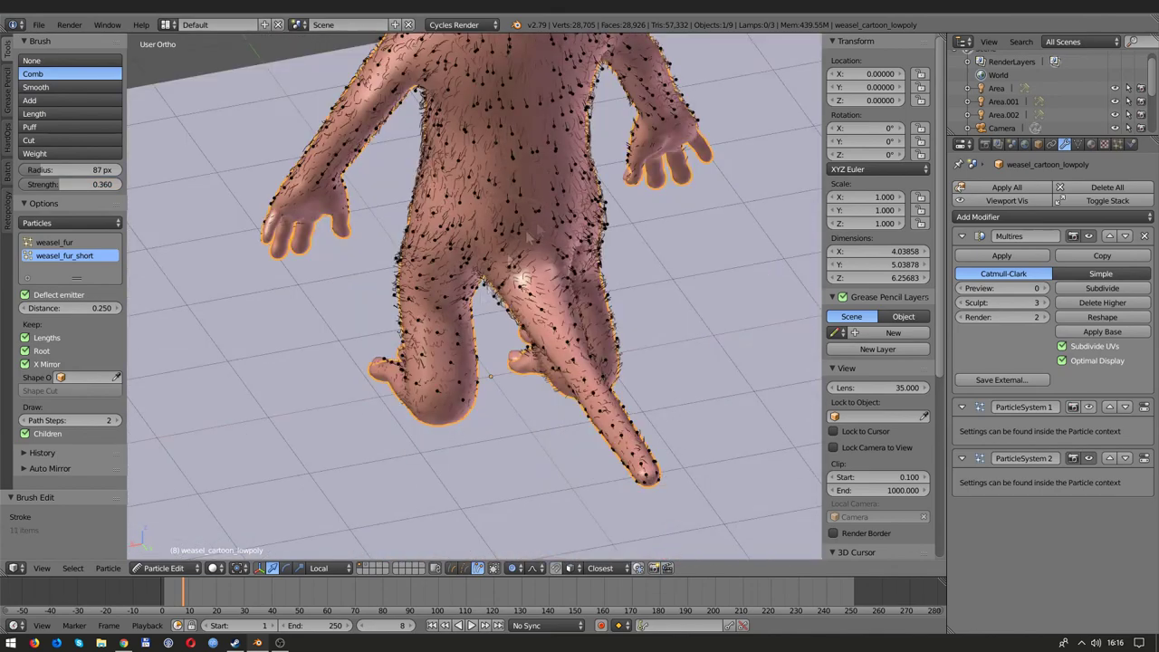
{"action": "middle_click_drag", "start_coordinate": [580, 426], "coordinate": [589, 342]}
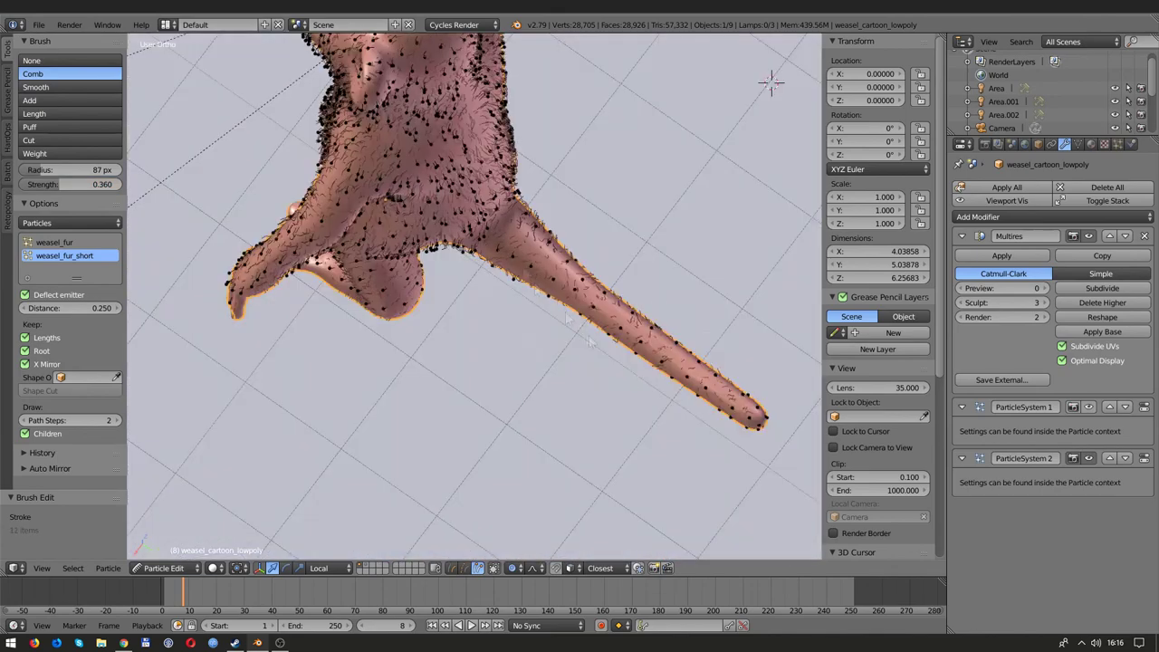
{"action": "middle_click_drag", "start_coordinate": [770, 82], "coordinate": [652, 328]}
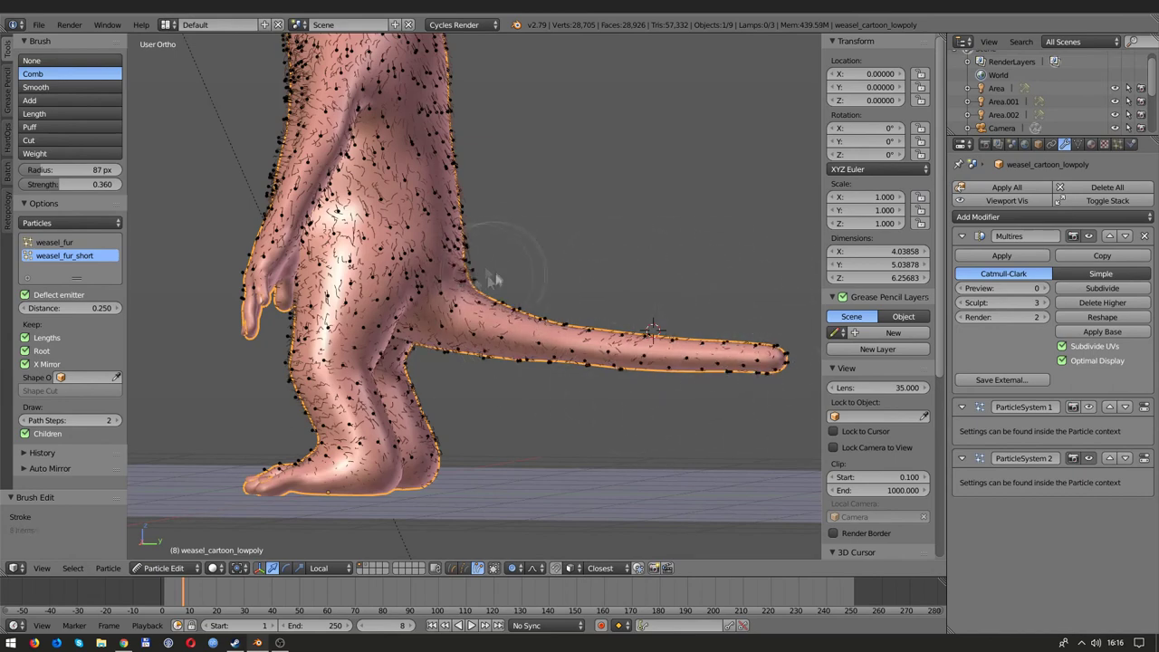
{"action": "middle_click_drag", "start_coordinate": [652, 327], "coordinate": [129, 342]}
{"action": "scroll", "coordinate": [551, 182], "scroll_direction": "up", "scroll_amount": 2}
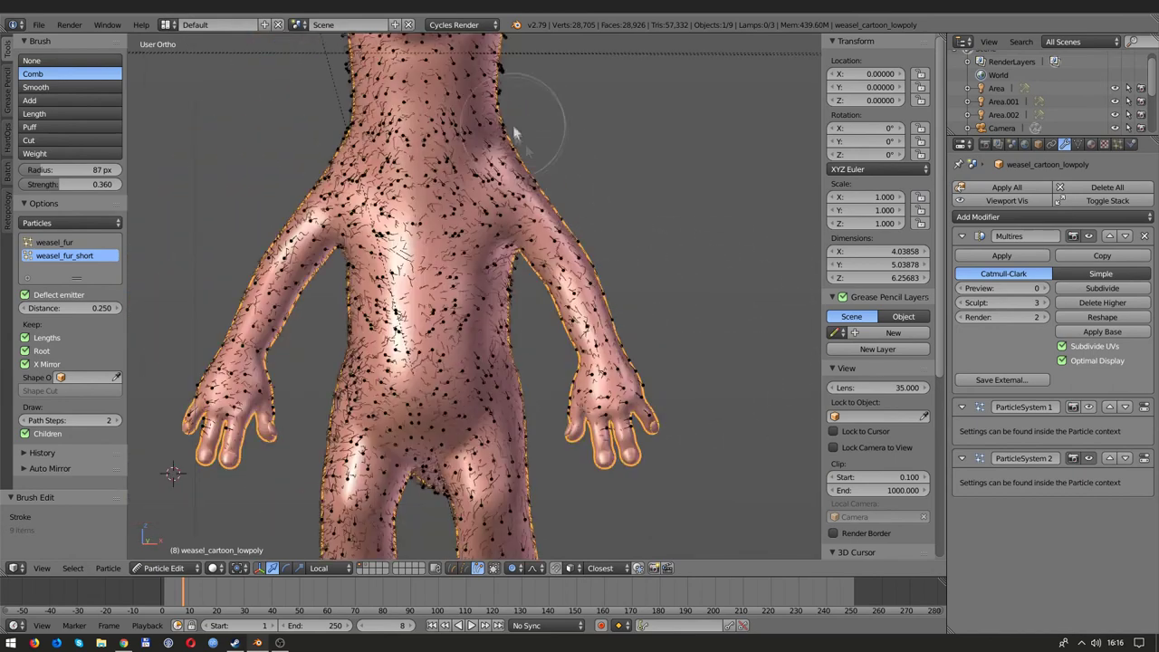
{"action": "middle_click_drag", "start_coordinate": [550, 181], "coordinate": [587, 210]}
{"action": "middle_click_drag", "start_coordinate": [505, 127], "coordinate": [450, 361]}
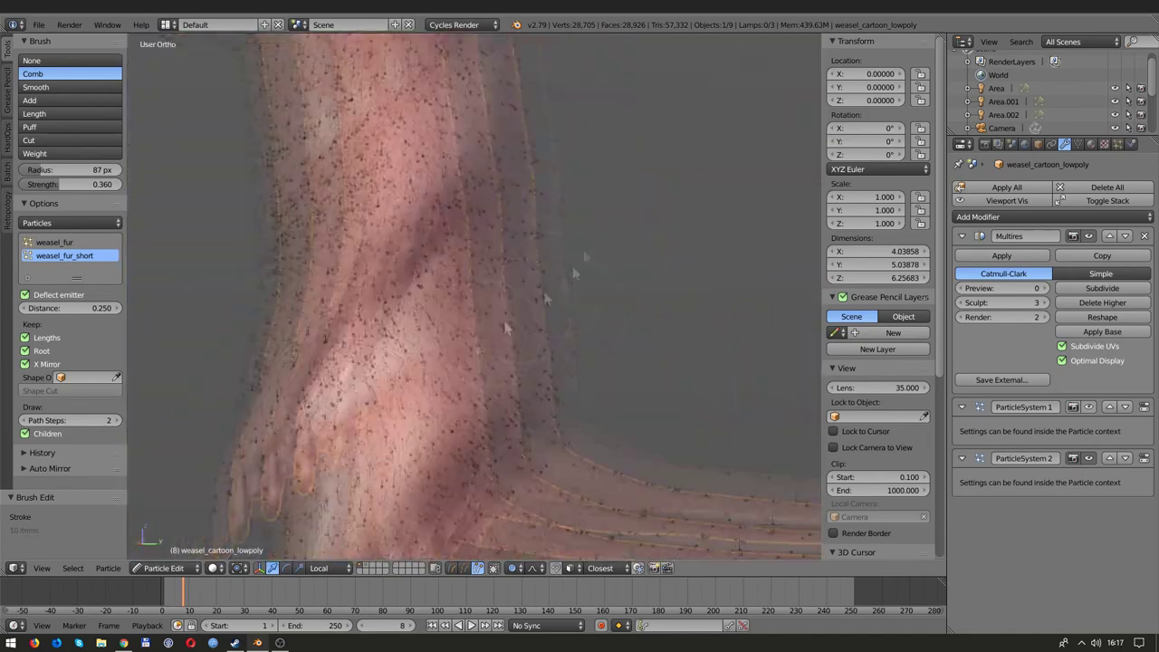
{"action": "scroll", "coordinate": [474, 295], "scroll_direction": "down", "scroll_amount": 5}
Step: Return to Object Mode and start a Cycles render of the camera view
{"action": "left_click", "coordinate": [163, 568]}
{"action": "left_click", "coordinate": [163, 549]}
{"action": "key", "text": "KP_0"}
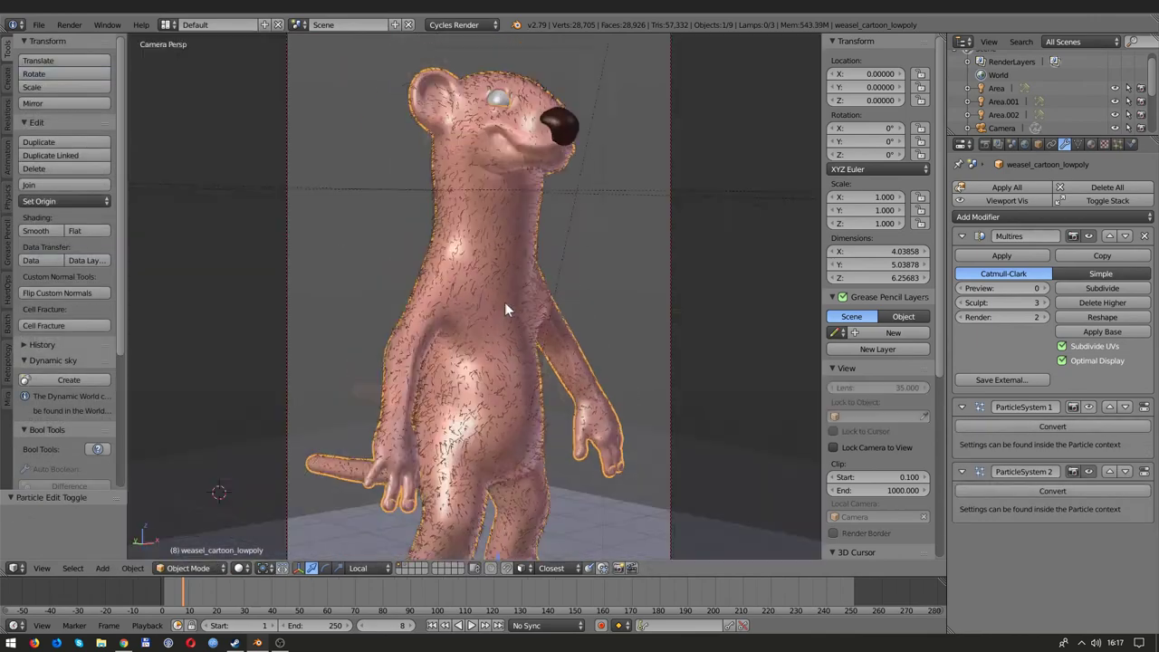
{"action": "scroll", "coordinate": [505, 311], "scroll_direction": "down", "scroll_amount": 4}
{"action": "left_click", "coordinate": [1117, 144]}
{"action": "scroll", "coordinate": [1050, 362], "scroll_direction": "down", "scroll_amount": 5}
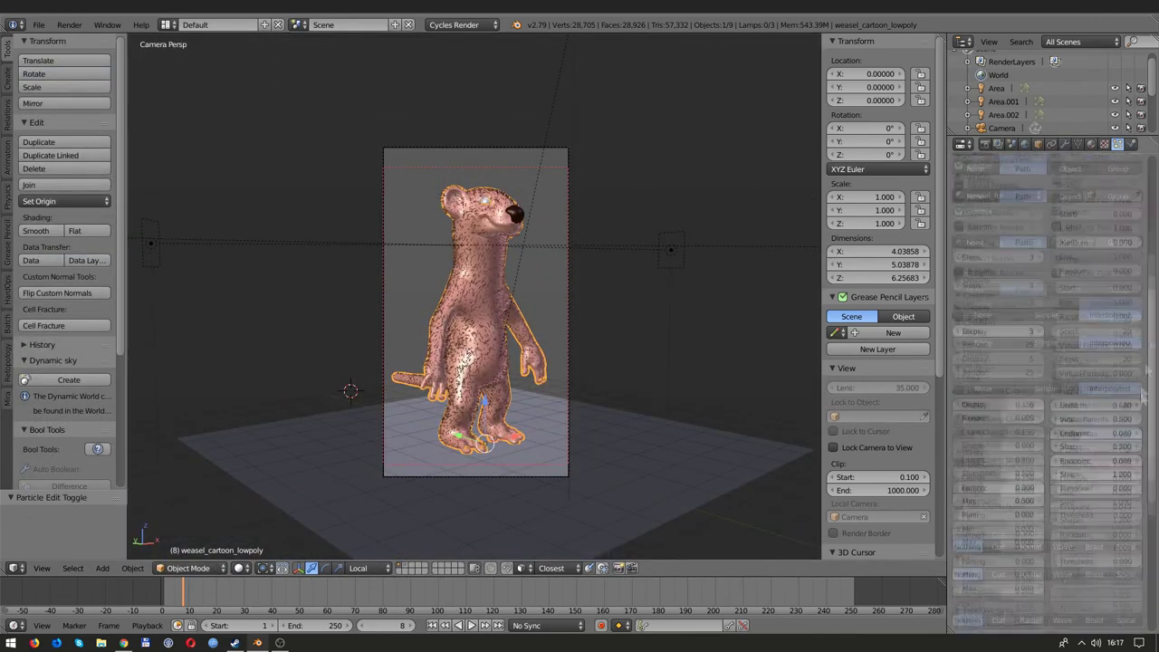
{"action": "key", "text": "F12"}
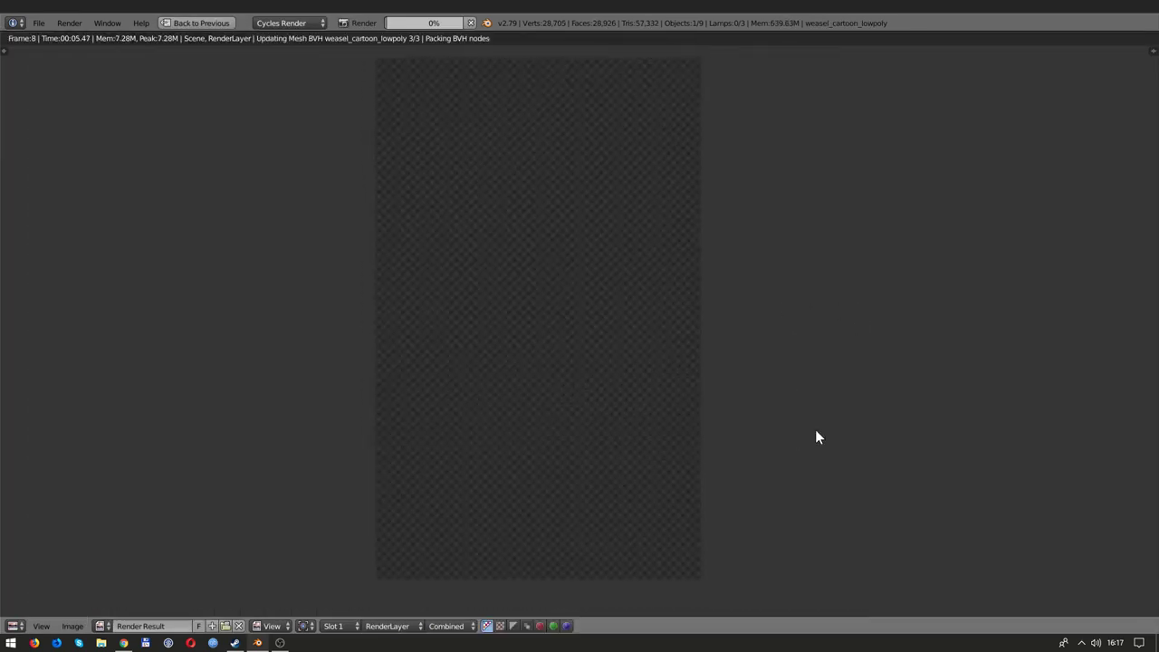